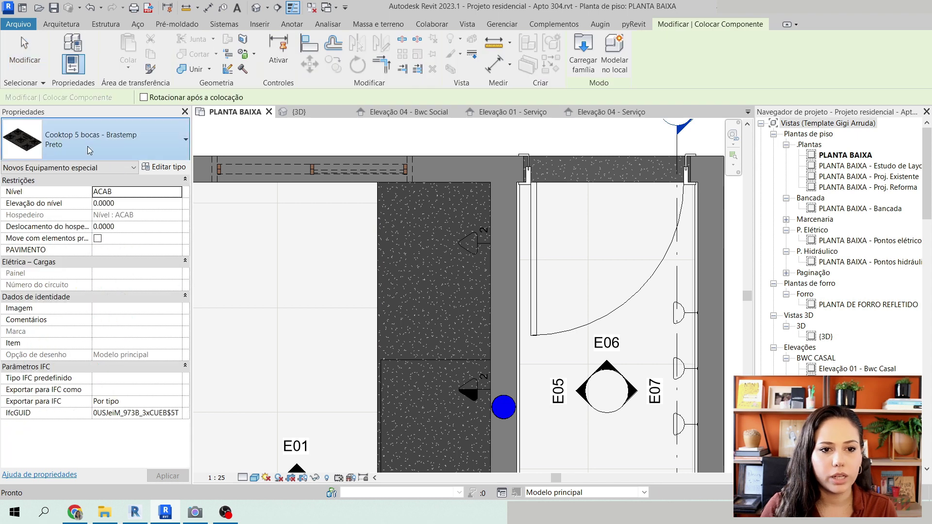
- Search the component types for cooktops and choose the Preto type of Cooktop 5 bocas - Brastemp for placement
{"action": "left_click", "coordinate": [88, 147]}
{"action": "type", "text": "cookto"}
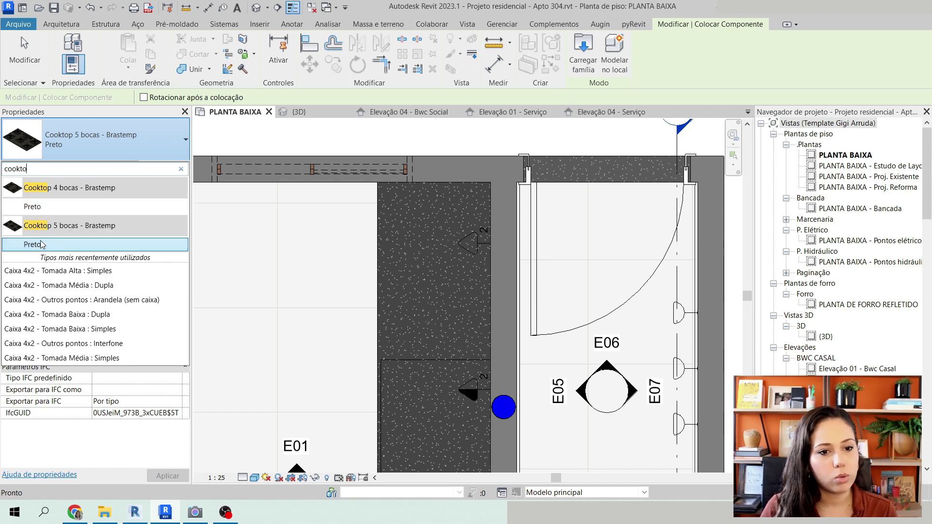
{"action": "mouse_move", "coordinate": [38, 246]}
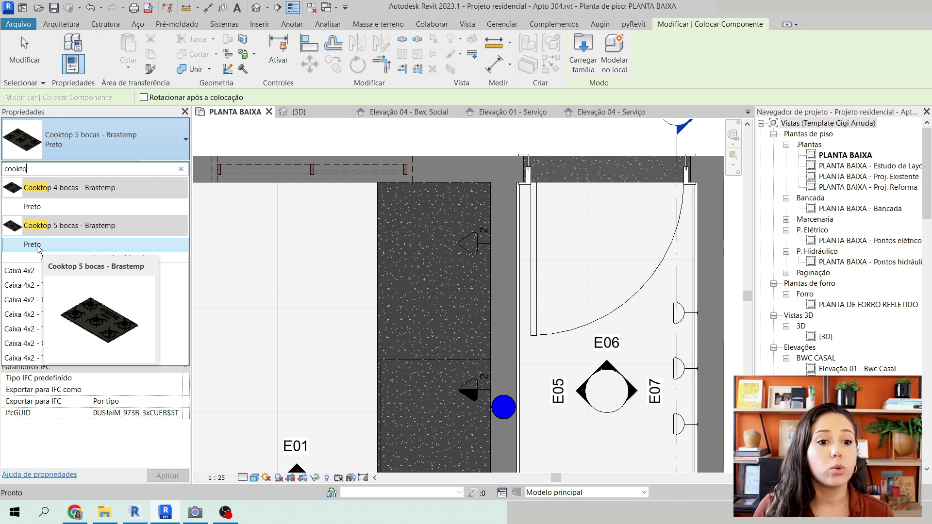
{"action": "left_click", "coordinate": [35, 244]}
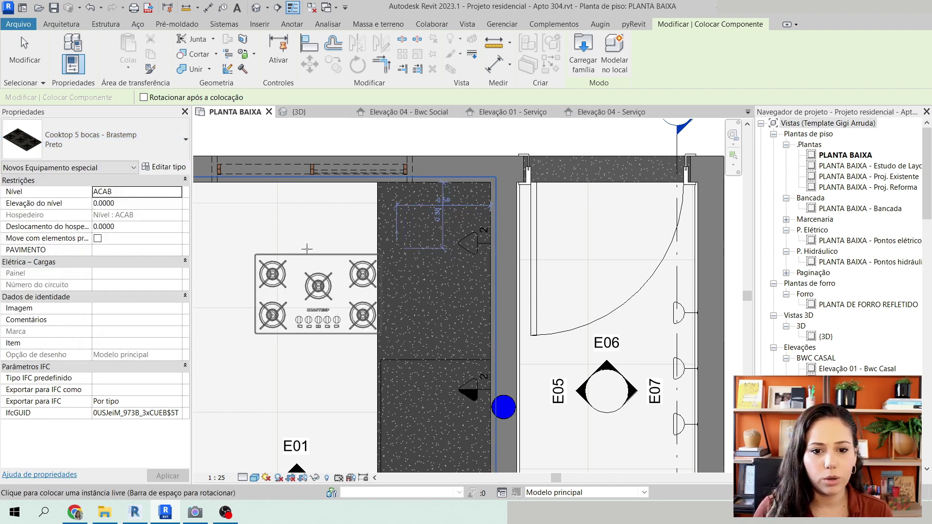
- Rotate the cooktop so its long side runs along the kitchen countertop and place it on the section nearest the window wall
{"action": "scroll", "coordinate": [309, 275], "scroll_direction": "up", "scroll_amount": 3}
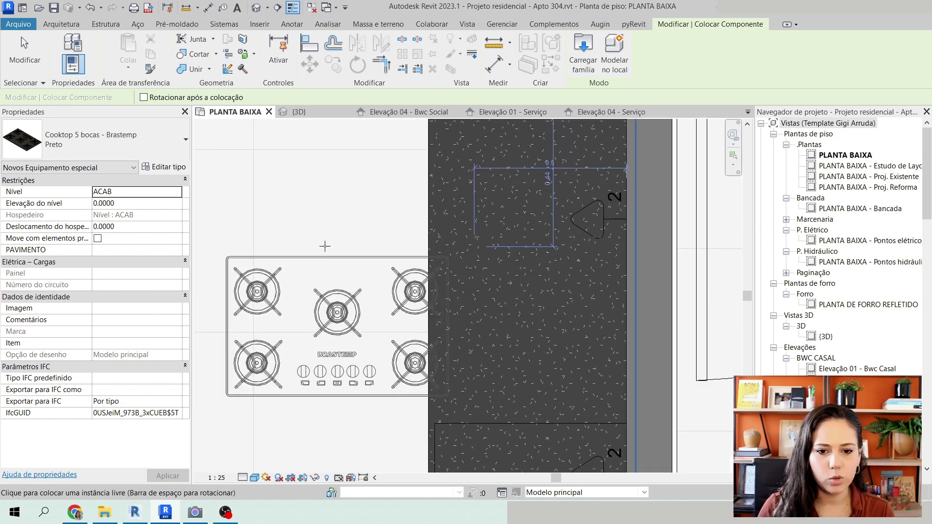
{"action": "scroll", "coordinate": [325, 246], "scroll_direction": "down", "scroll_amount": 2}
{"action": "key", "text": "space"}
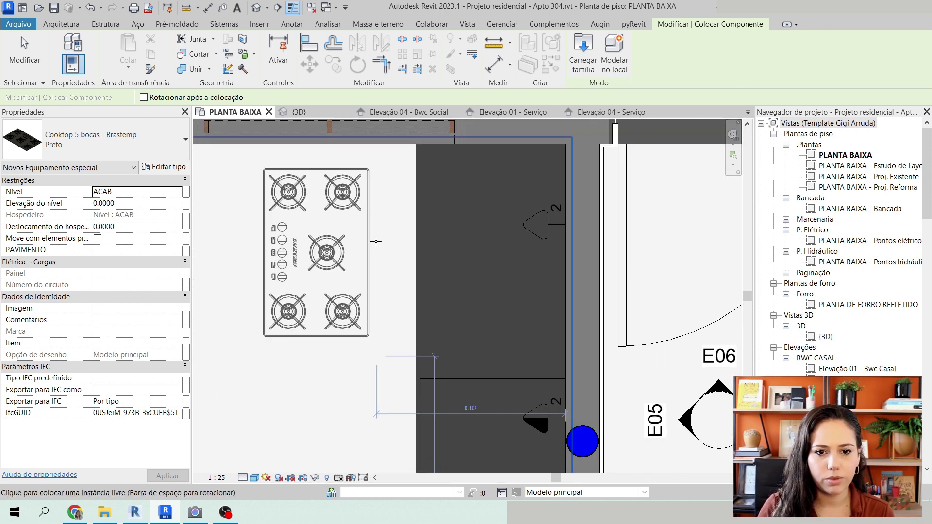
{"action": "scroll", "coordinate": [383, 248], "scroll_direction": "up", "scroll_amount": 2}
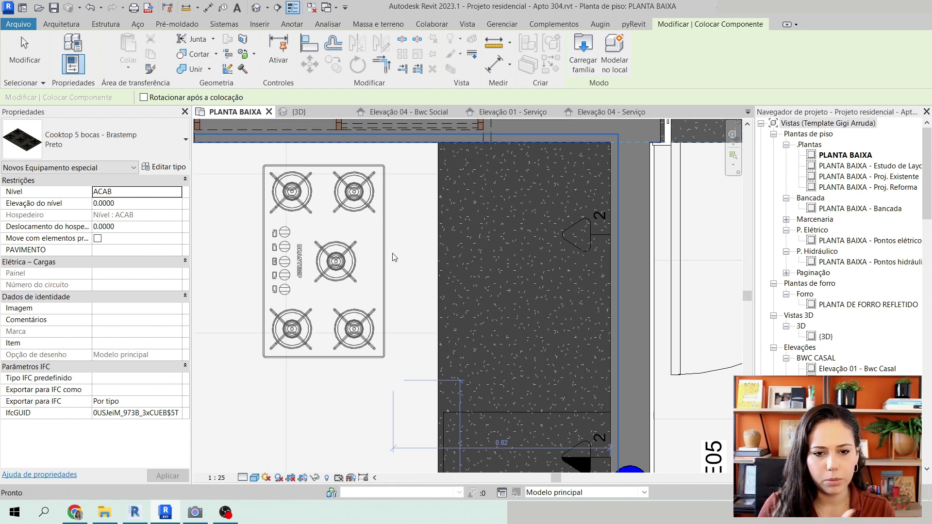
{"action": "scroll", "coordinate": [394, 257], "scroll_direction": "down", "scroll_amount": 1}
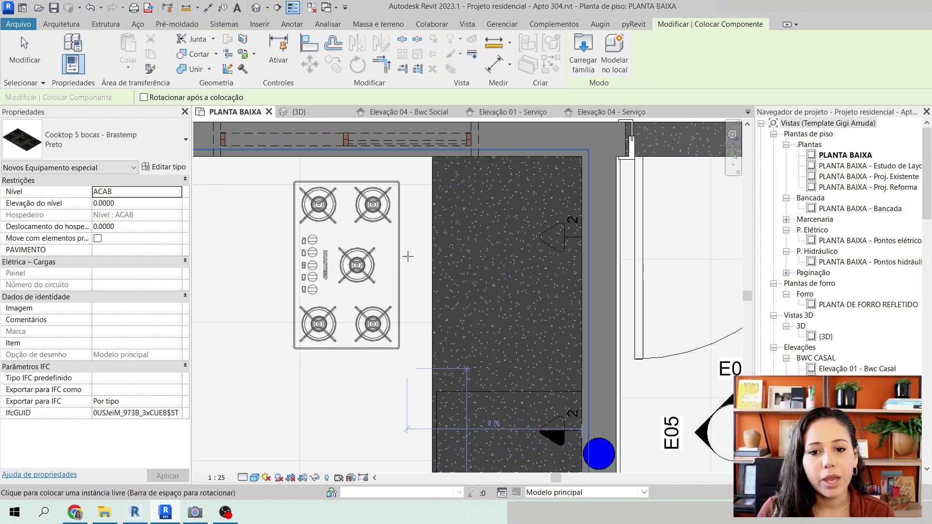
{"action": "left_click", "coordinate": [564, 266]}
{"action": "key", "text": "Escape"}
{"action": "key", "text": "Escape"}
- In the Elevação 02 - Cozinha view, move the cooktop straight up from its base to the countertop's top face, with Desunir on and Restringir off
{"action": "scroll", "coordinate": [392, 213], "scroll_direction": "down", "scroll_amount": 4}
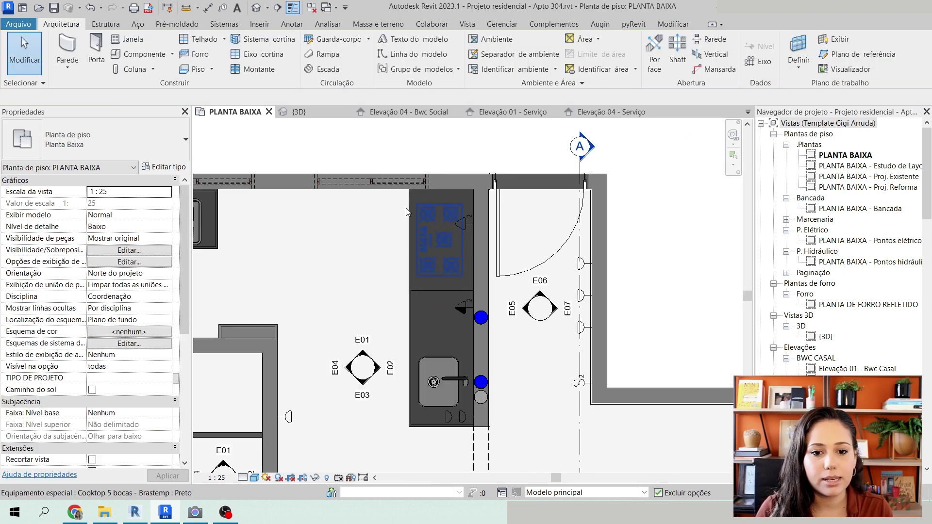
{"action": "double_click", "coordinate": [390, 373]}
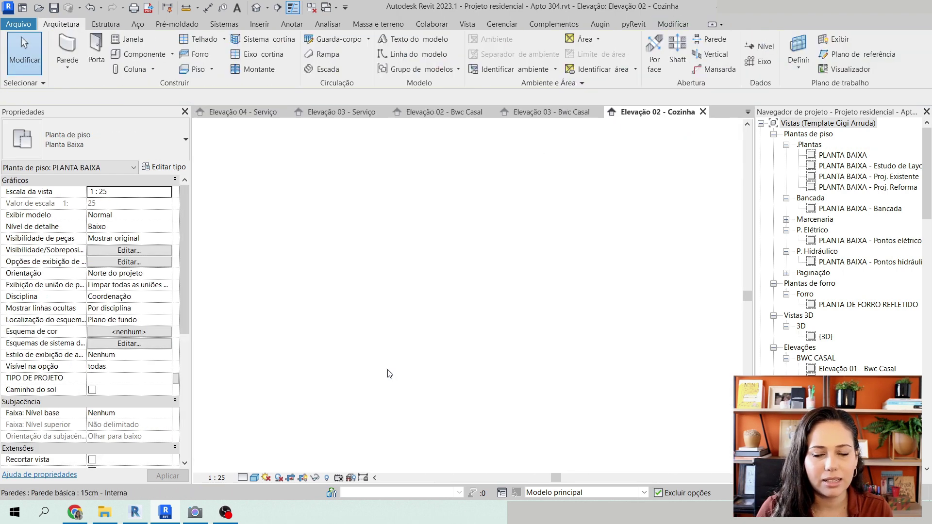
{"action": "left_click", "coordinate": [302, 444]}
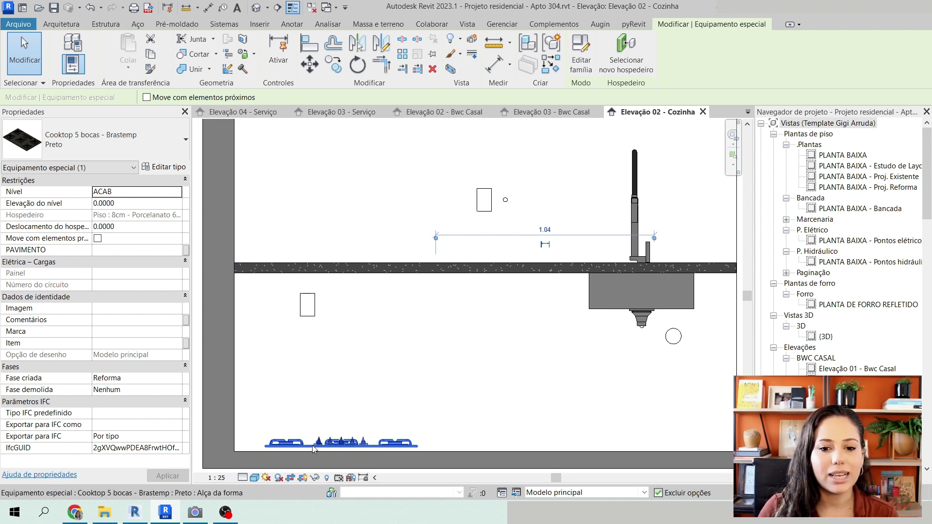
{"action": "scroll", "coordinate": [302, 444], "scroll_direction": "up", "scroll_amount": 2}
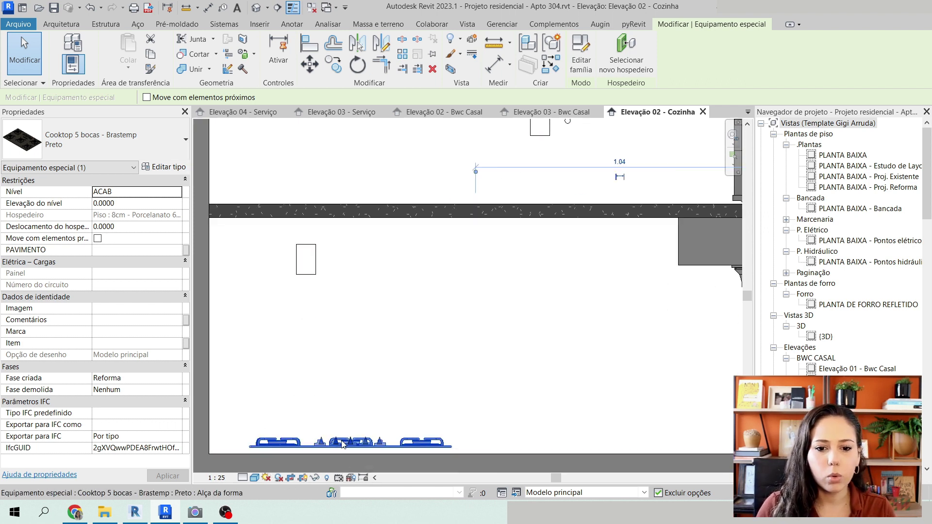
{"action": "middle_click_drag", "start_coordinate": [349, 434], "coordinate": [354, 356]}
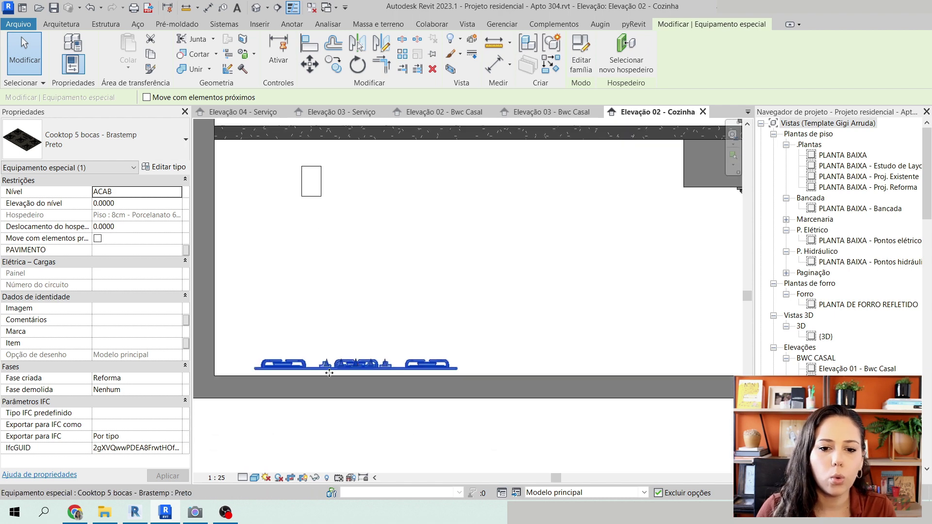
{"action": "left_click", "coordinate": [312, 68]}
{"action": "left_click", "coordinate": [194, 97]}
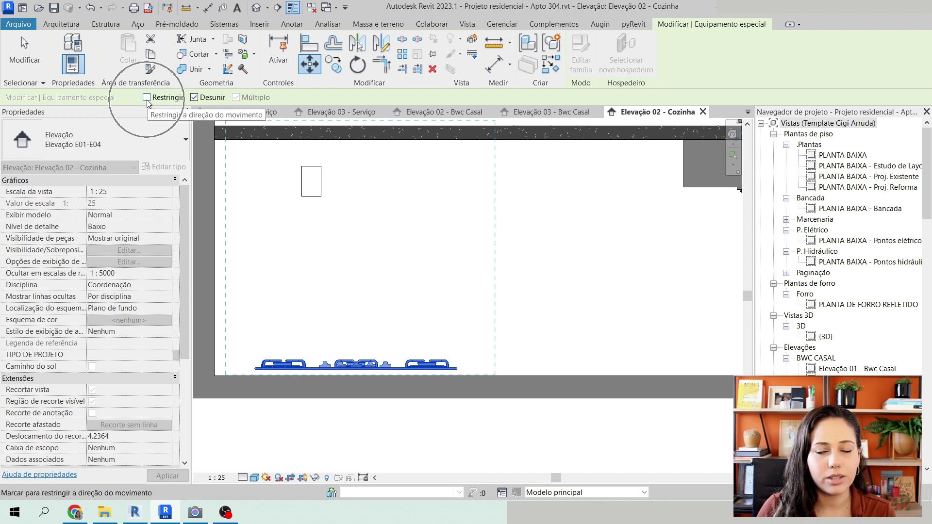
{"action": "scroll", "coordinate": [327, 400], "scroll_direction": "up", "scroll_amount": 5}
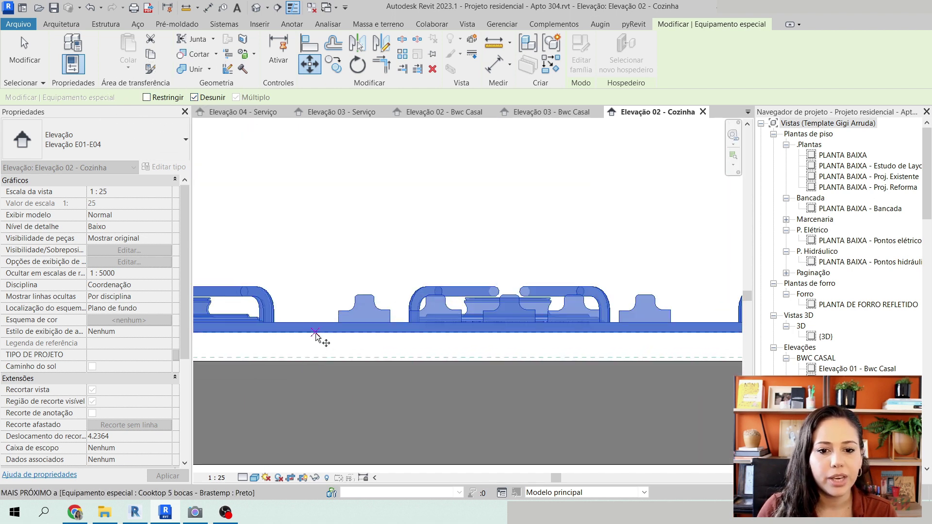
{"action": "left_click", "coordinate": [315, 333]}
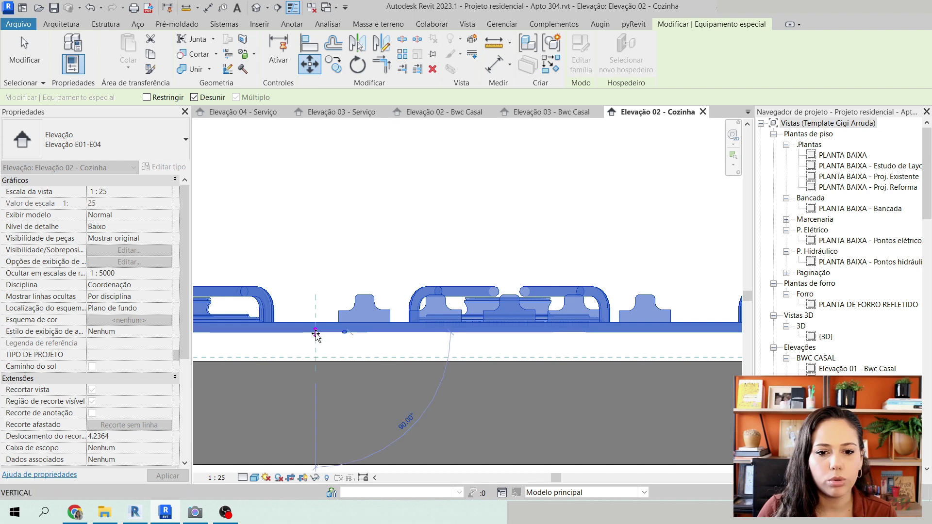
{"action": "scroll", "coordinate": [315, 334], "scroll_direction": "down", "scroll_amount": 4}
{"action": "middle_click_drag", "start_coordinate": [315, 166], "coordinate": [345, 395]}
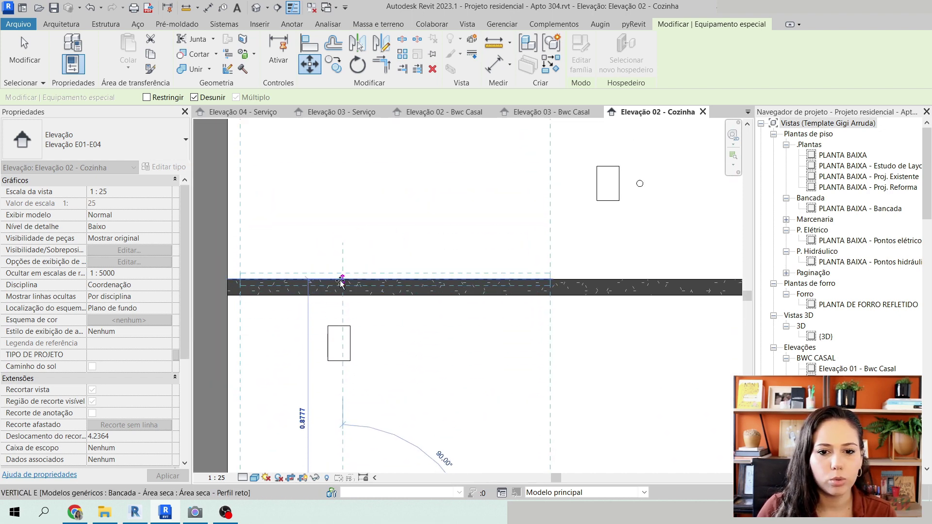
{"action": "left_click", "coordinate": [341, 281]}
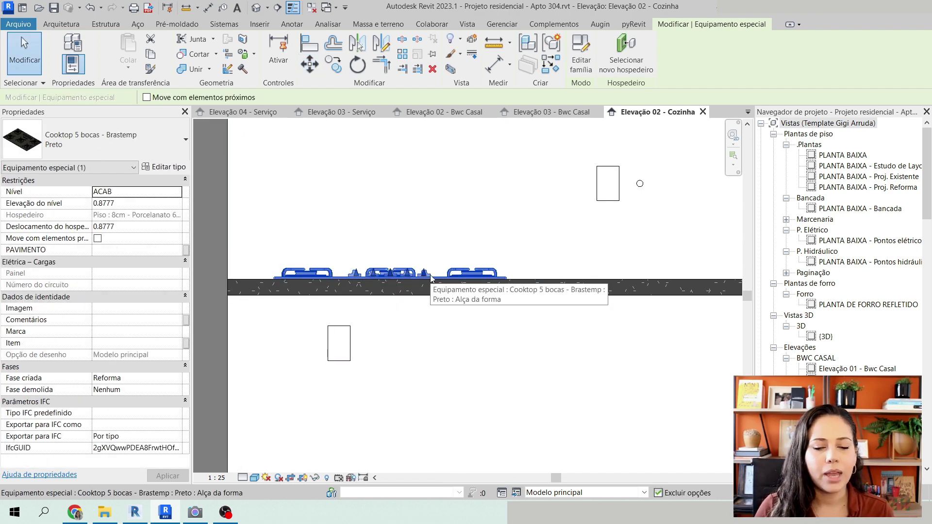
- Open the 3D view and temporarily hide the ceiling category to expose the rooms' interiors
{"action": "scroll", "coordinate": [381, 222], "scroll_direction": "down", "scroll_amount": 3}
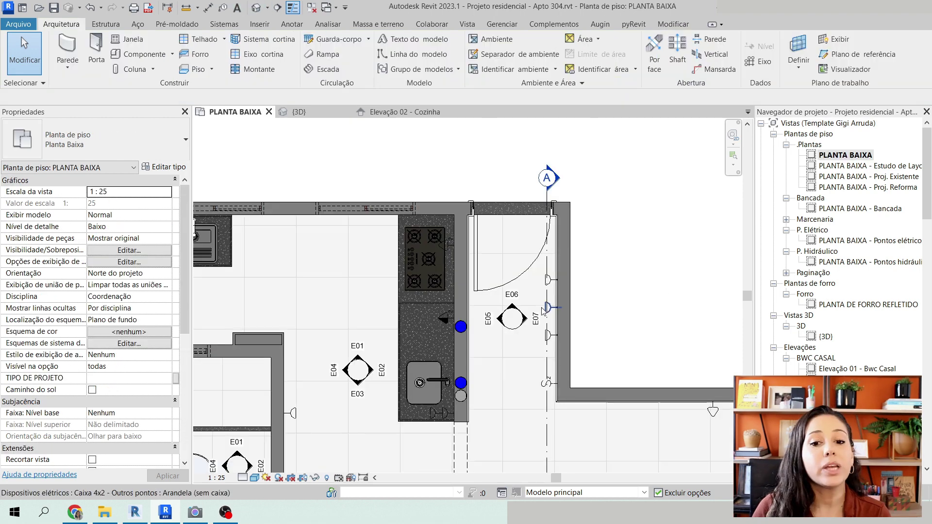
{"action": "left_click", "coordinate": [256, 7]}
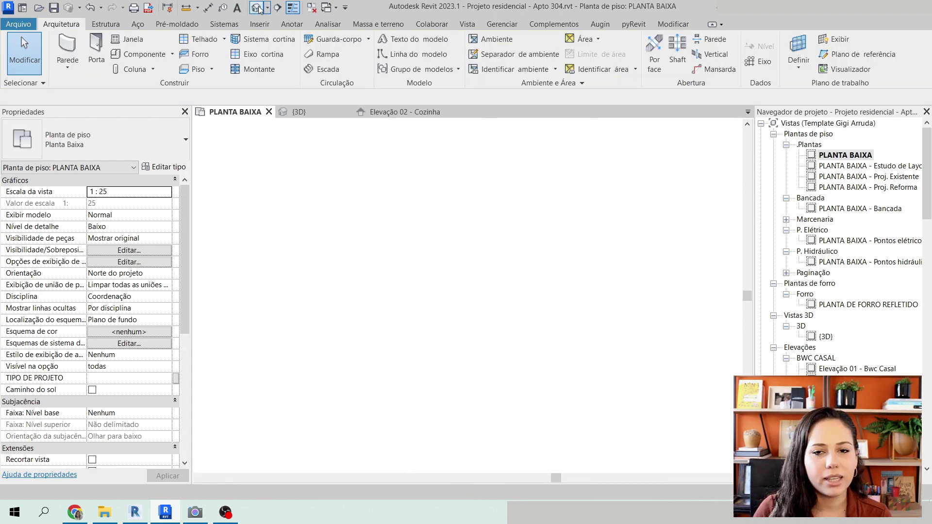
{"action": "scroll", "coordinate": [524, 262], "scroll_direction": "up", "scroll_amount": 3}
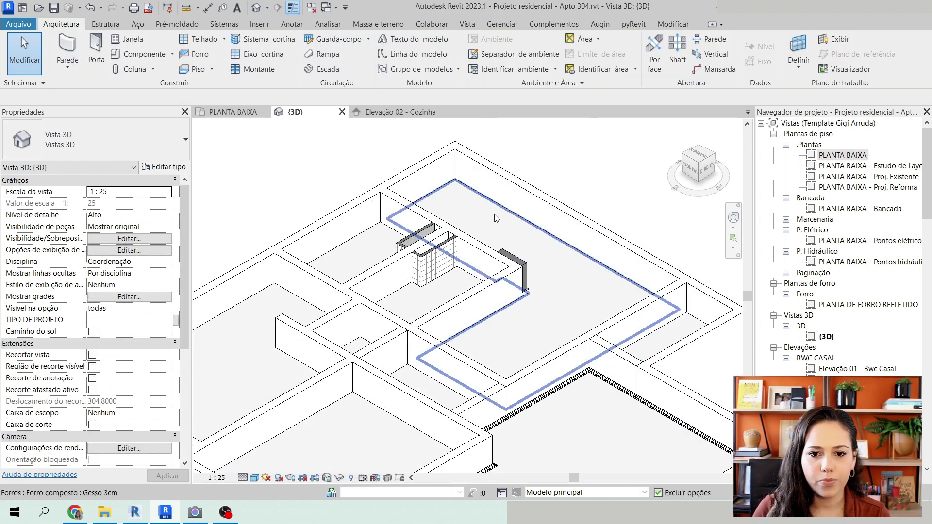
{"action": "scroll", "coordinate": [344, 302], "scroll_direction": "down", "scroll_amount": 2}
{"action": "left_click", "coordinate": [344, 302]}
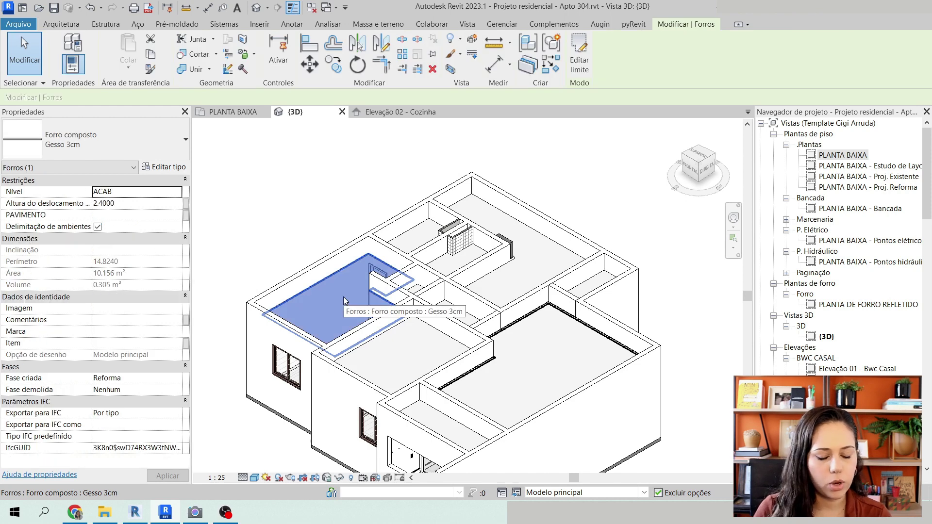
{"action": "key", "text": "s"}
{"action": "key", "text": "a"}
{"action": "key", "text": "h"}
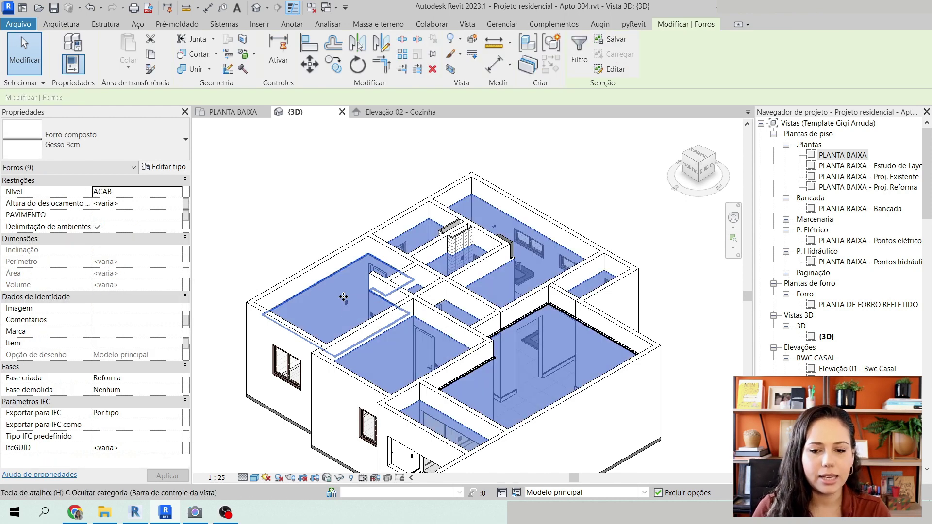
{"action": "key", "text": "c"}
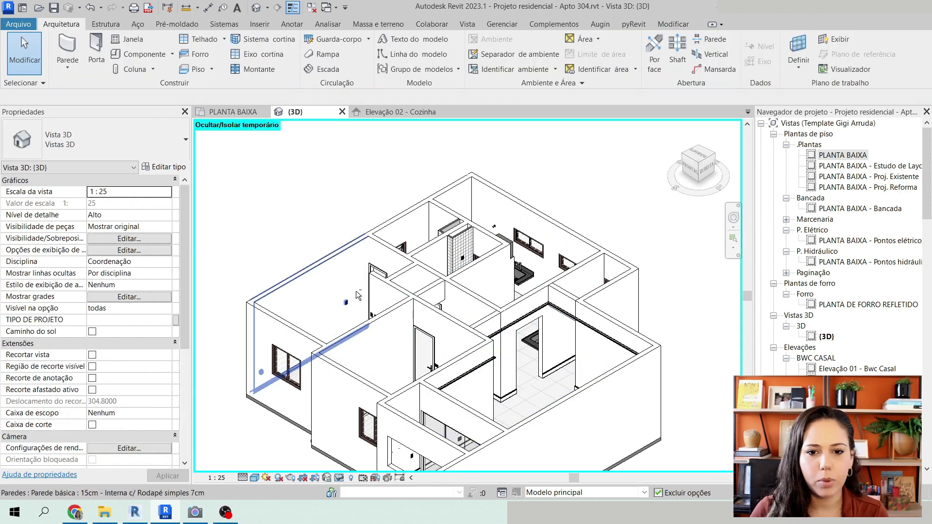
- Examine how the cooktop sits on the kitchen countertop in the 3D view, from above and up close
{"action": "middle_click_drag", "start_coordinate": [358, 295], "coordinate": [558, 358], "text": "shift"}
{"action": "scroll", "coordinate": [428, 311], "scroll_direction": "up", "scroll_amount": 5}
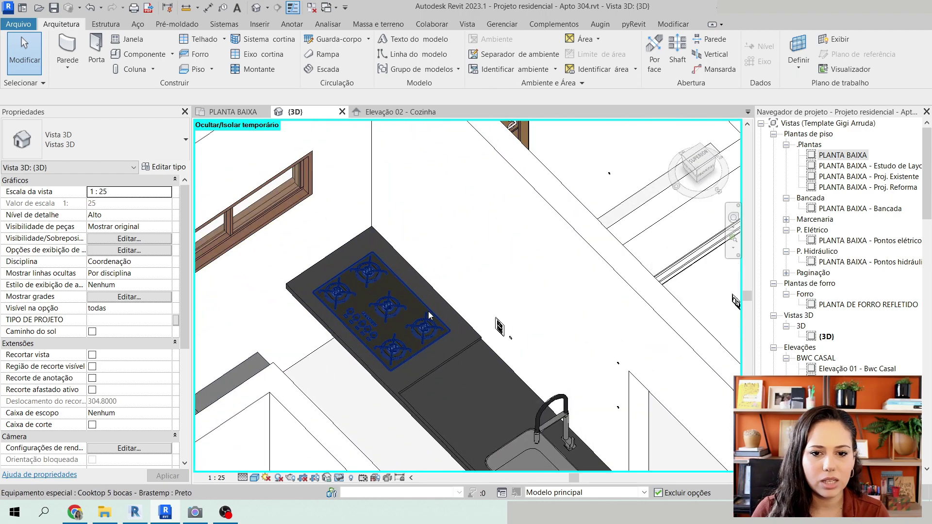
{"action": "scroll", "coordinate": [428, 311], "scroll_direction": "up", "scroll_amount": 8}
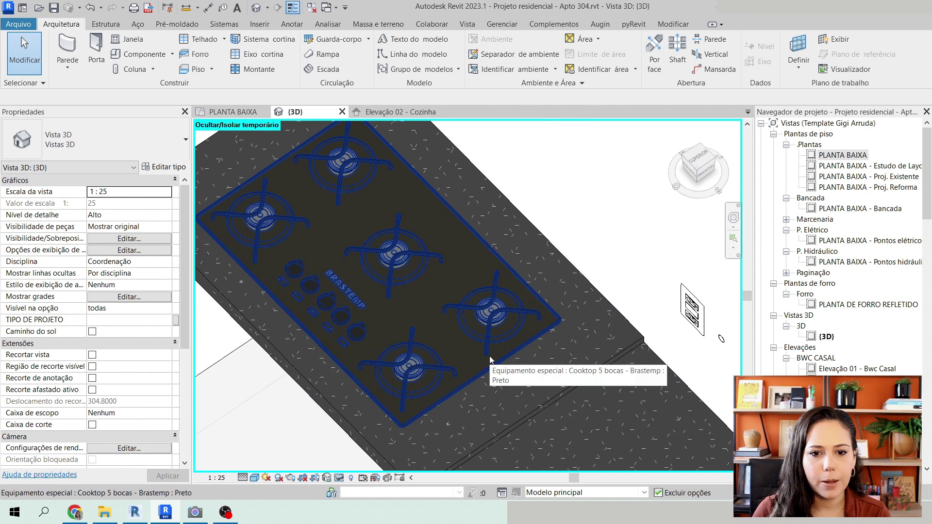
{"action": "scroll", "coordinate": [474, 333], "scroll_direction": "down", "scroll_amount": 8}
{"action": "left_click", "coordinate": [474, 333]}
{"action": "scroll", "coordinate": [573, 337], "scroll_direction": "up", "scroll_amount": 3}
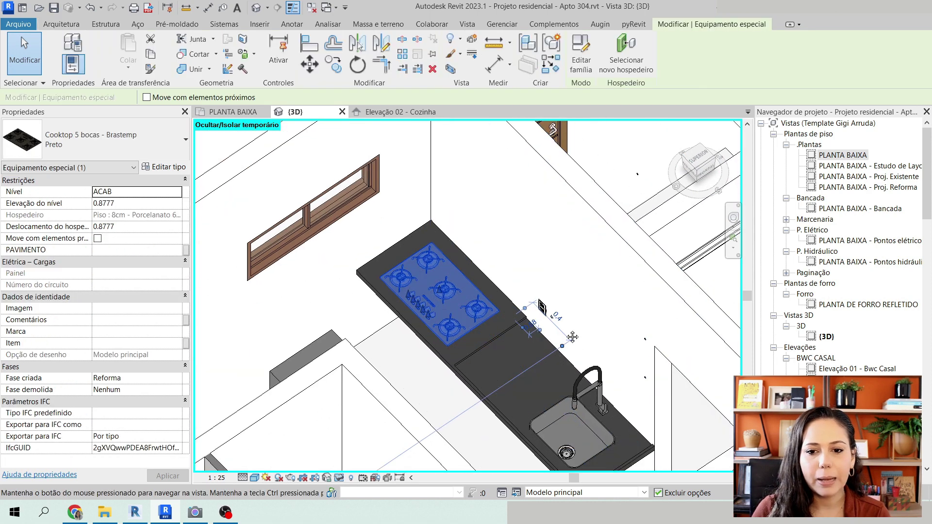
{"action": "scroll", "coordinate": [573, 336], "scroll_direction": "down", "scroll_amount": 2}
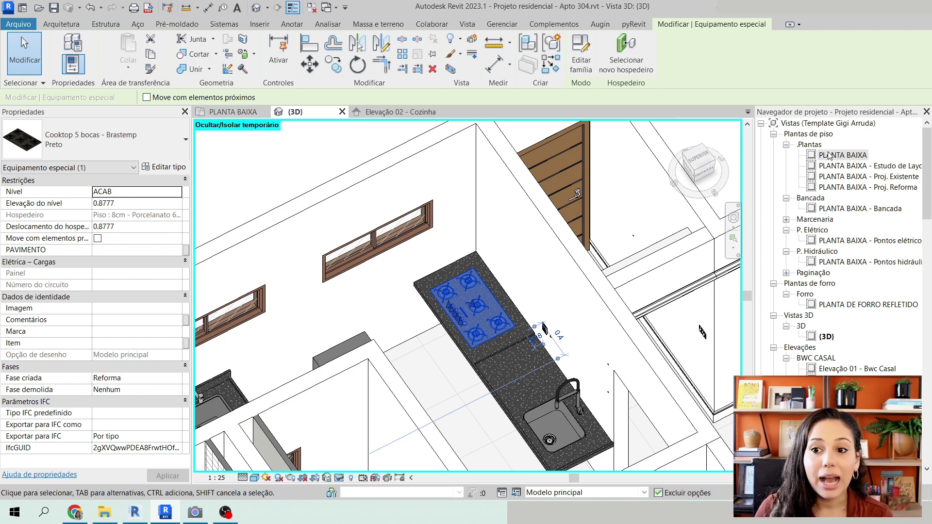
- In the PLANTA BAIXA floor plan, start placing a component at the cooktop and choose the Aberturas type Abertura 2cm
{"action": "double_click", "coordinate": [833, 155]}
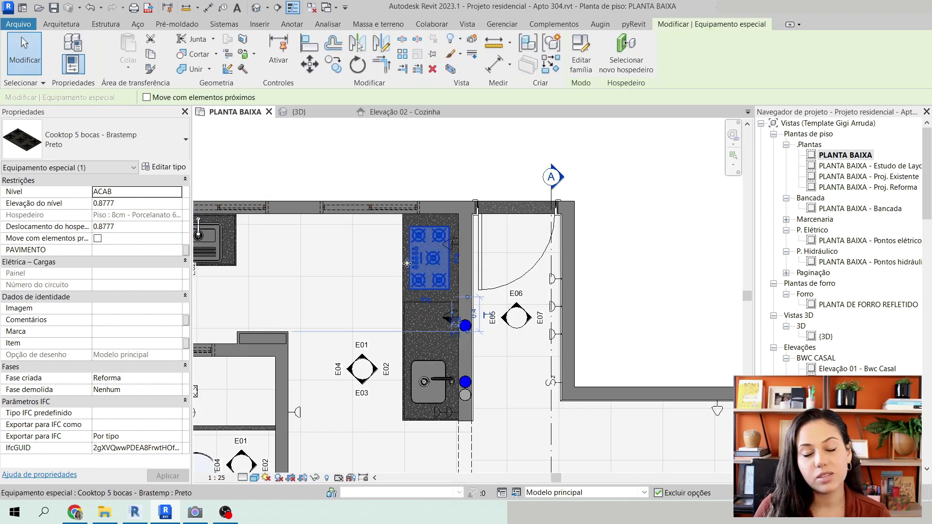
{"action": "scroll", "coordinate": [417, 249], "scroll_direction": "up", "scroll_amount": 5}
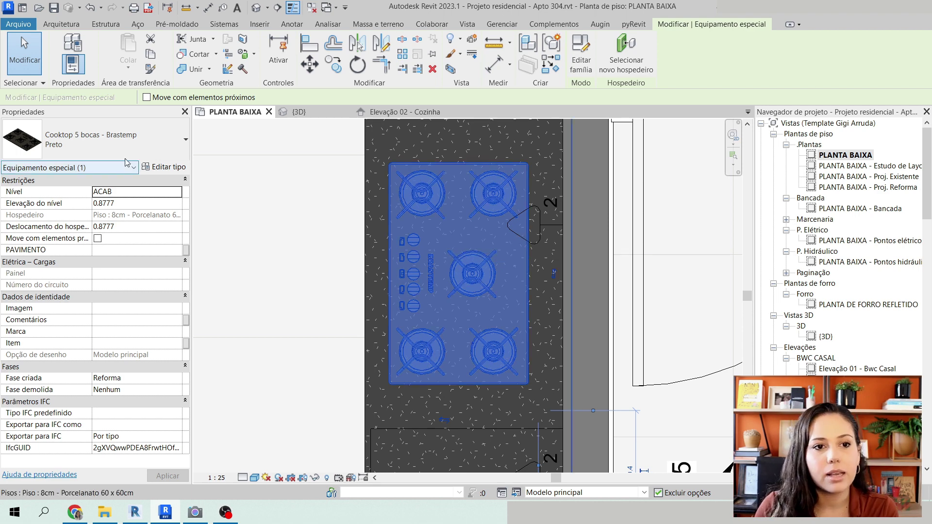
{"action": "left_click", "coordinate": [61, 24]}
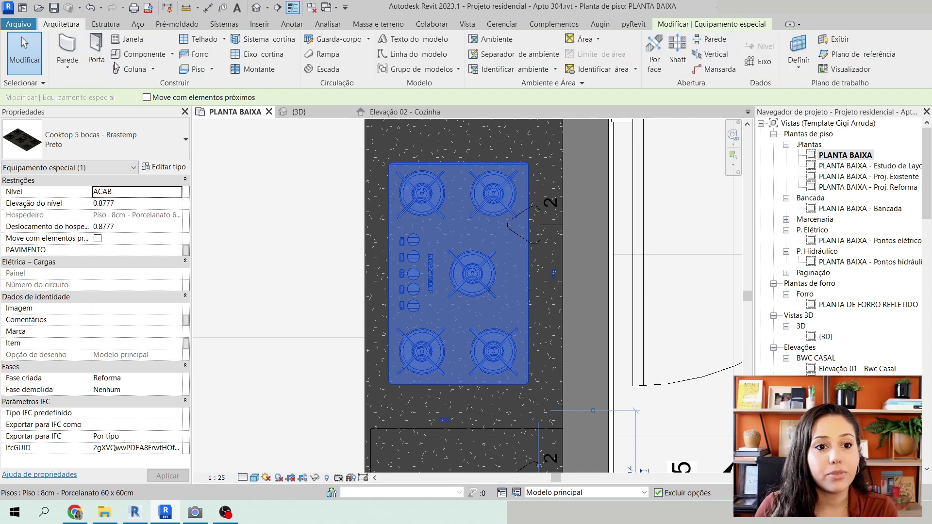
{"action": "left_click", "coordinate": [141, 54]}
{"action": "left_click", "coordinate": [92, 145]}
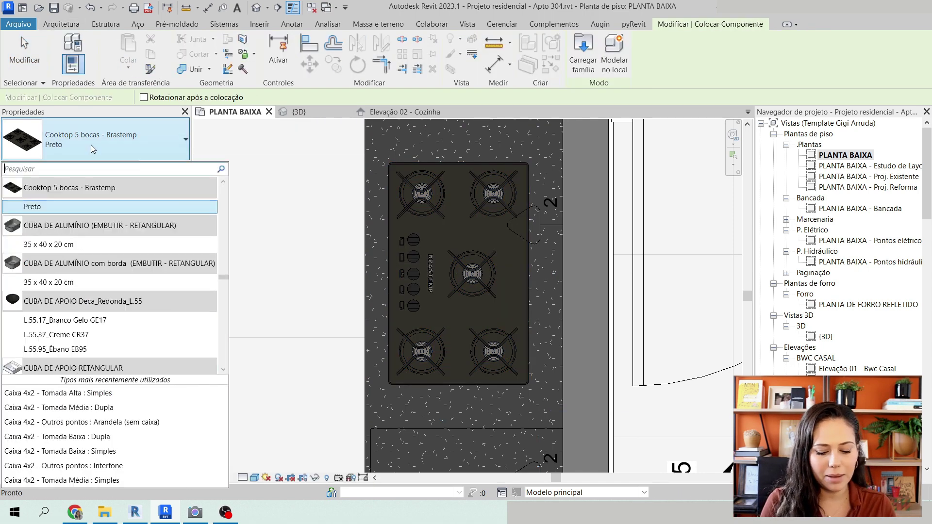
{"action": "type", "text": "abertura"}
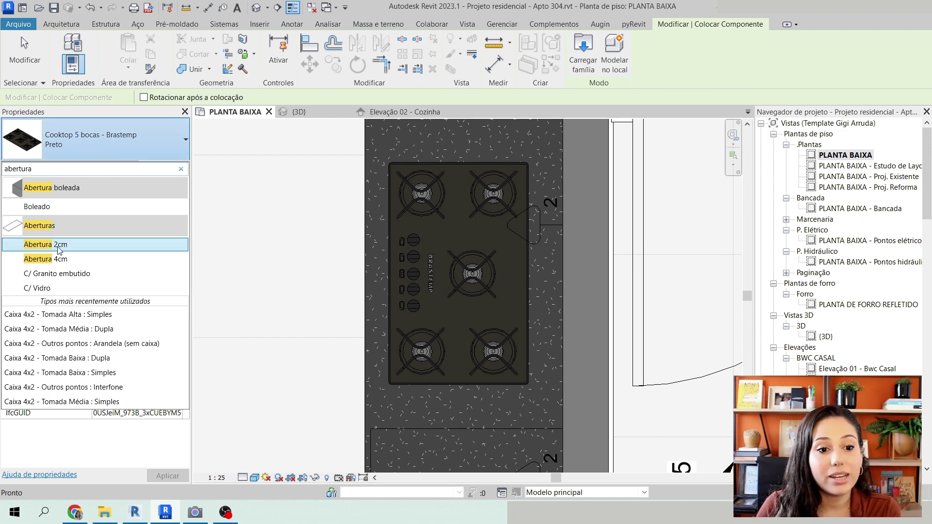
{"action": "mouse_move", "coordinate": [65, 249]}
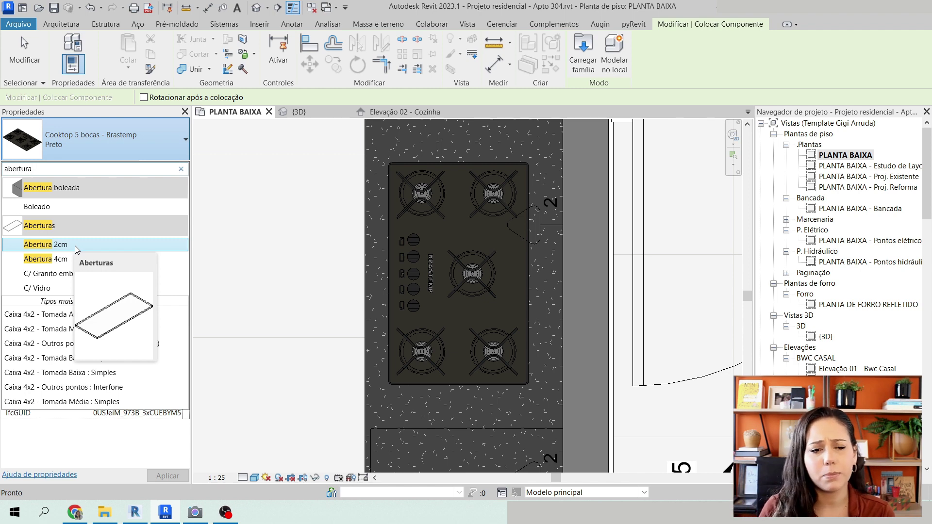
{"action": "left_click", "coordinate": [75, 245]}
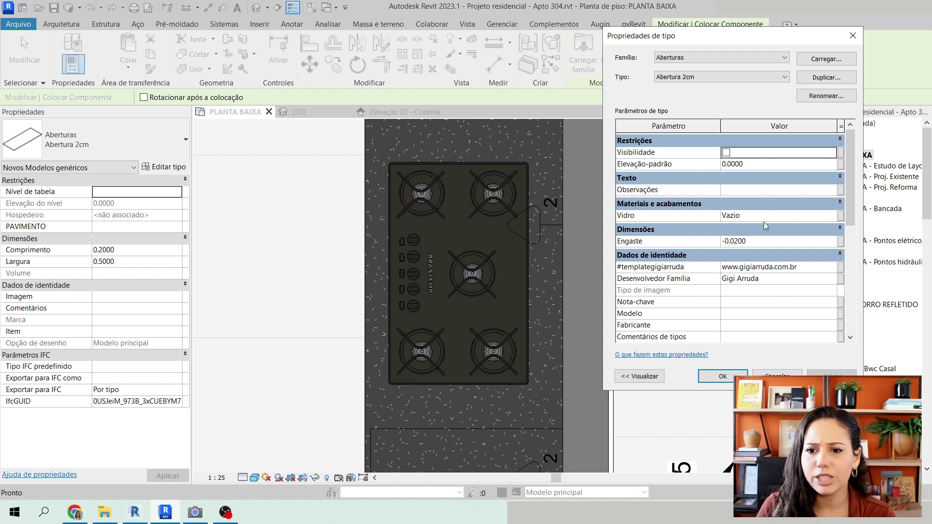
- Check the Engaste parameter in the Abertura 2cm type properties without changing it and look over the other opening types
{"action": "left_click", "coordinate": [735, 243]}
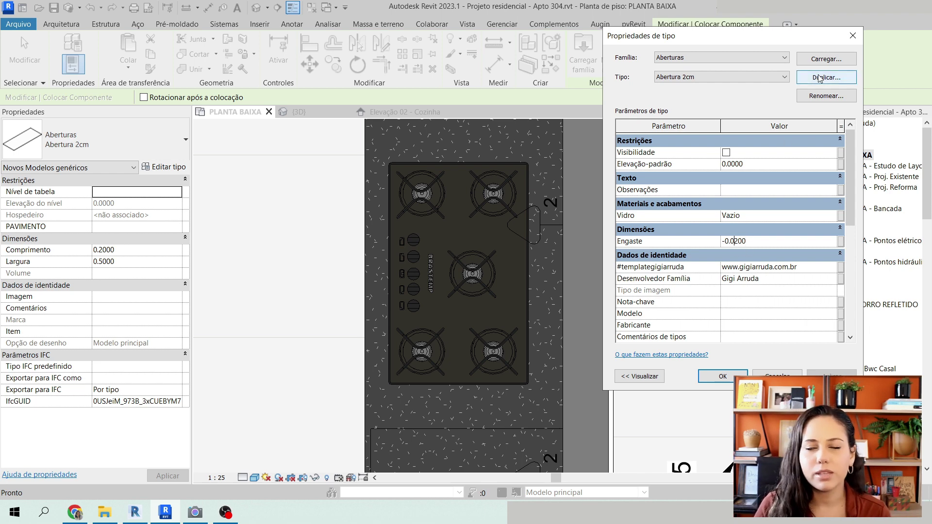
{"action": "left_click", "coordinate": [776, 376]}
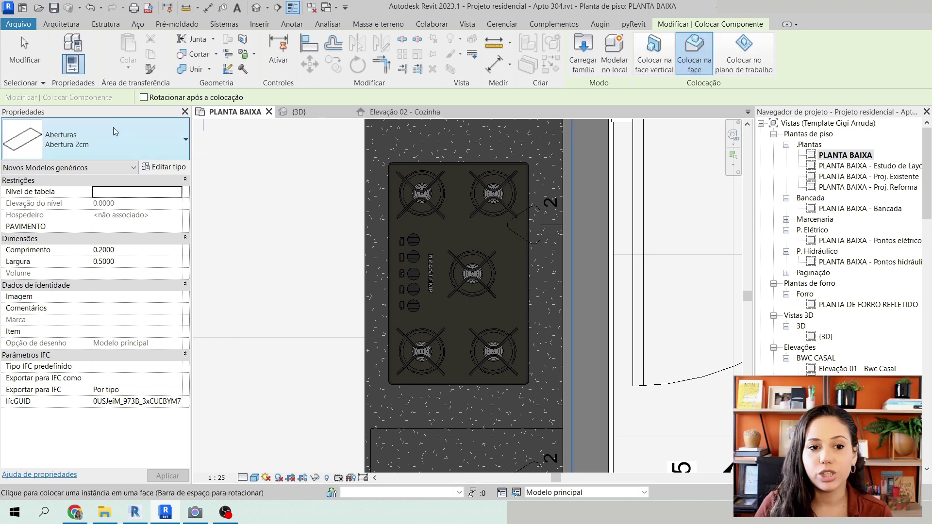
{"action": "left_click", "coordinate": [108, 125]}
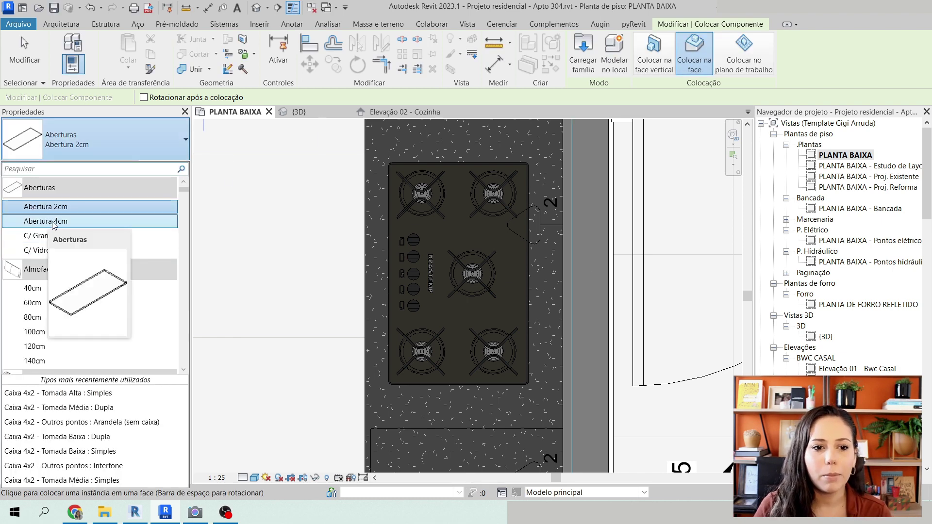
{"action": "scroll", "coordinate": [54, 225], "scroll_direction": "up", "scroll_amount": 1}
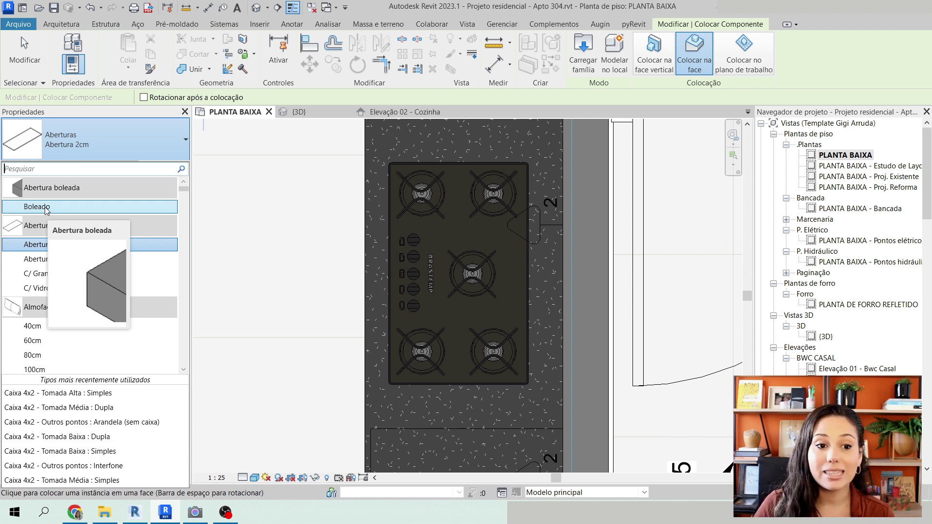
- Search the component types for "furo" and for "abert", and select Abertura 2cm
{"action": "type", "text": "furo"}
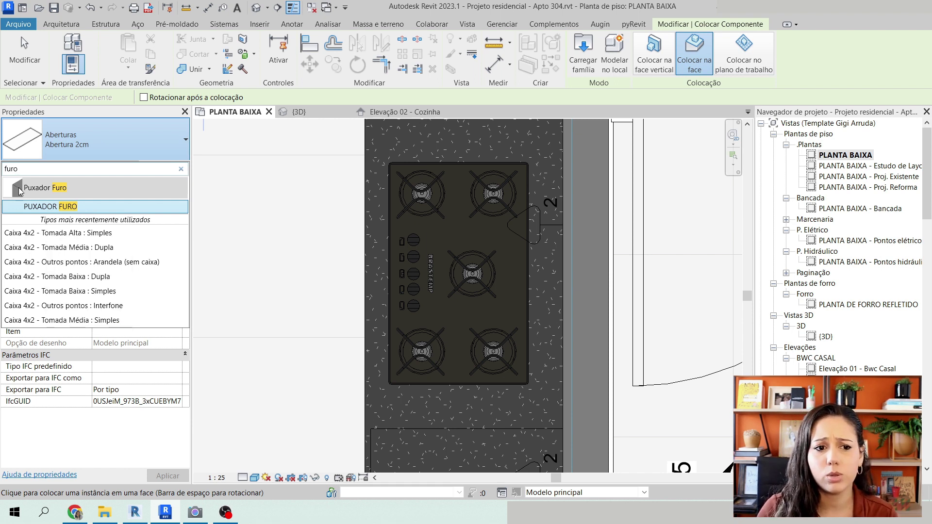
{"action": "double_click", "coordinate": [18, 168]}
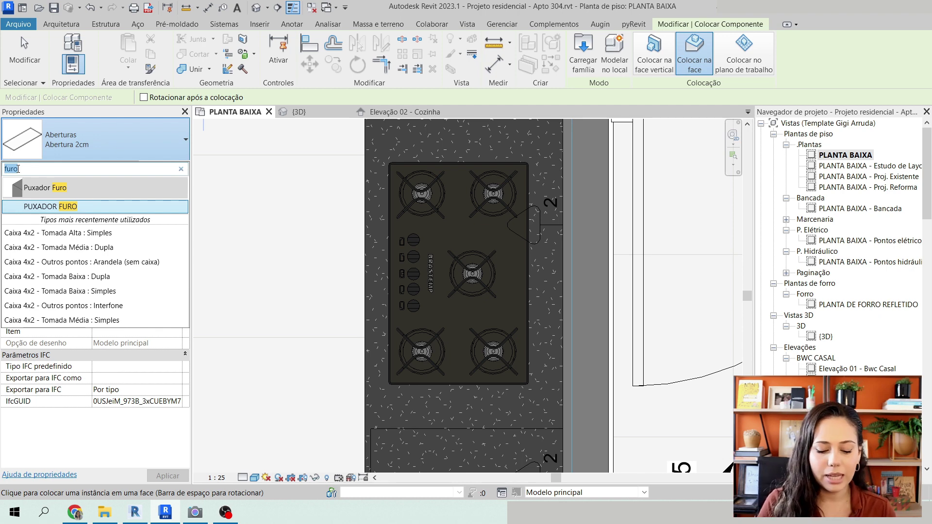
{"action": "type", "text": "abert"}
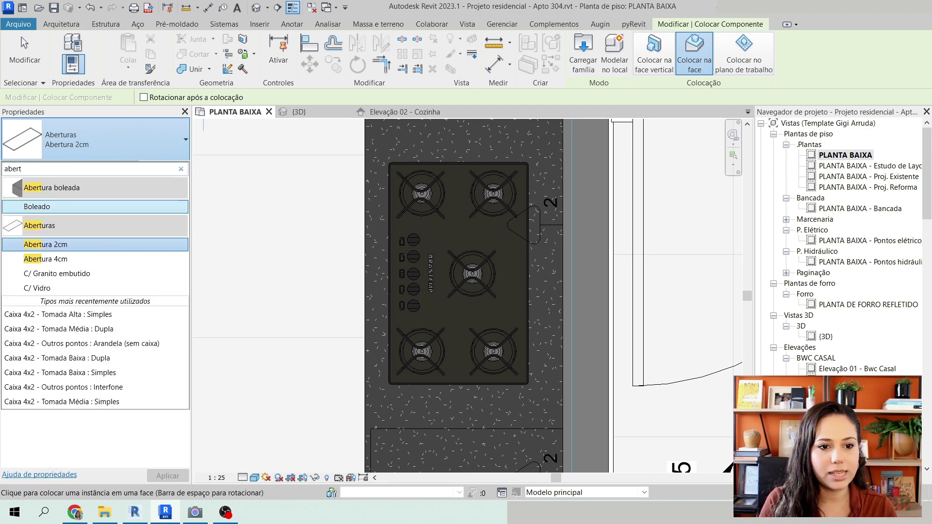
{"action": "left_click", "coordinate": [57, 246]}
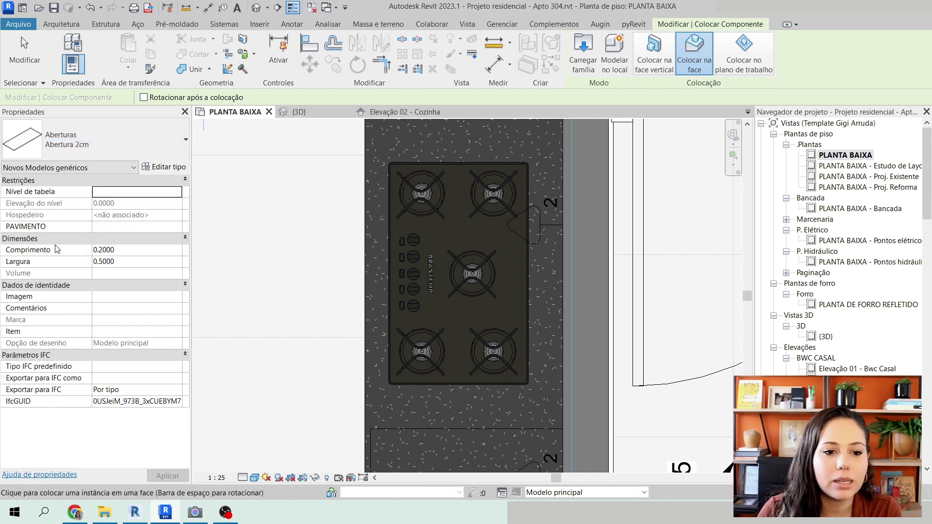
- Place the Abertura 2cm opening on the countertop's face at the cooktop's end nearest the window wall, using Colocar na face
{"action": "left_click", "coordinate": [684, 60]}
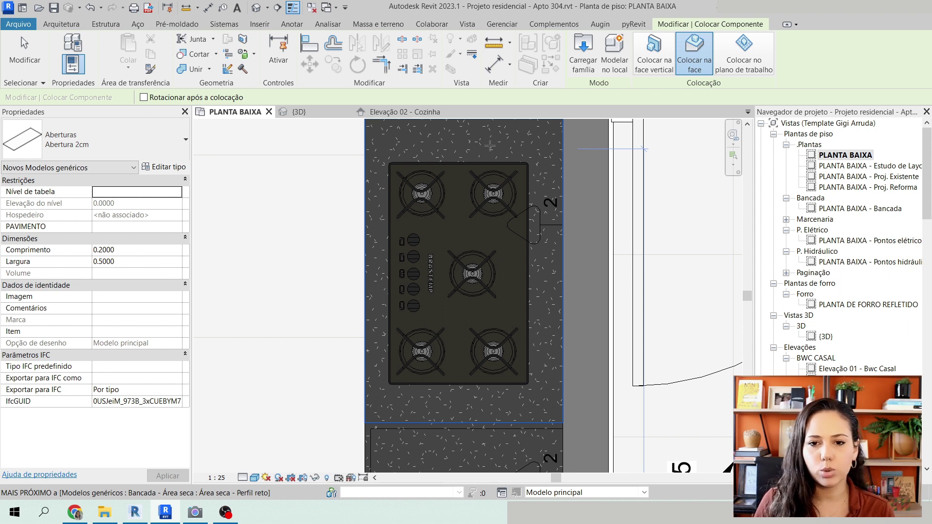
{"action": "left_click", "coordinate": [489, 146]}
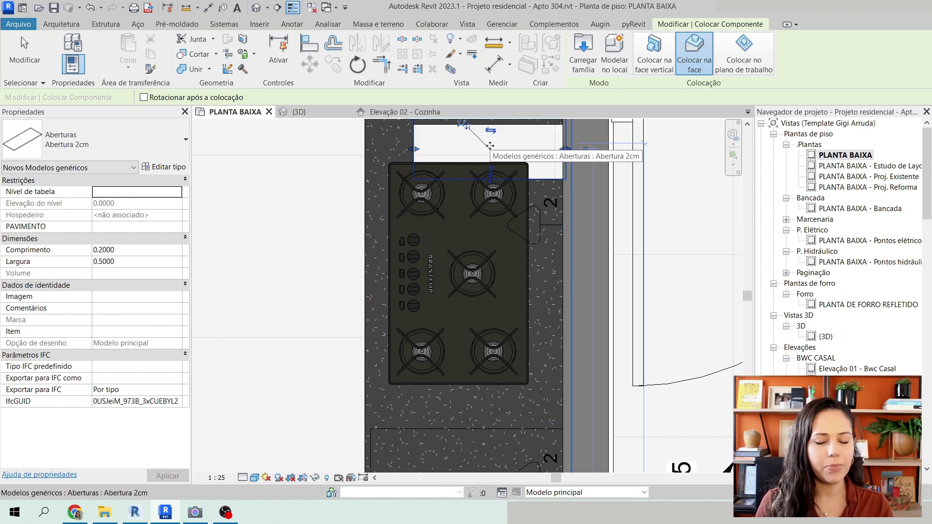
{"action": "key", "text": "Escape"}
{"action": "key", "text": "Escape"}
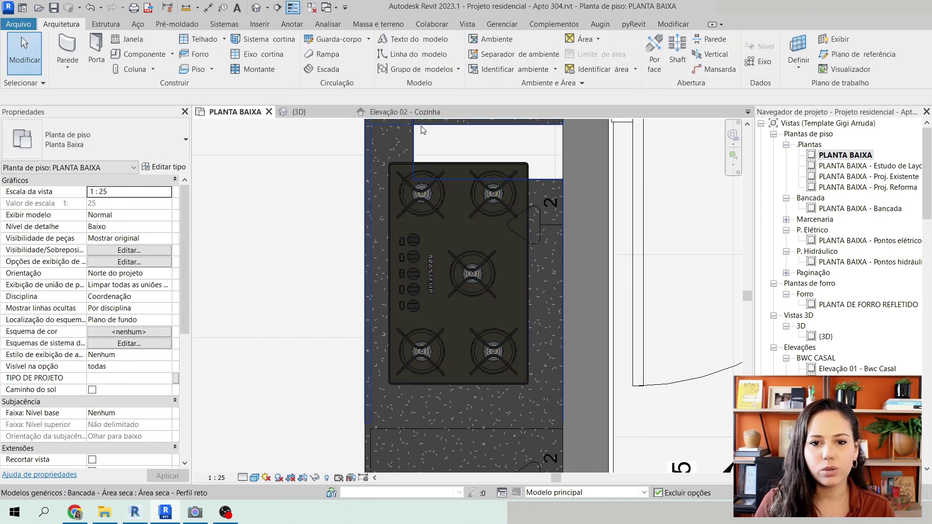
- Reshape the opening by its edges to fit inside the cooktop's outline, with Comprimento about 0.43 and Largura about 0.38
{"action": "scroll", "coordinate": [422, 130], "scroll_direction": "up", "scroll_amount": 3}
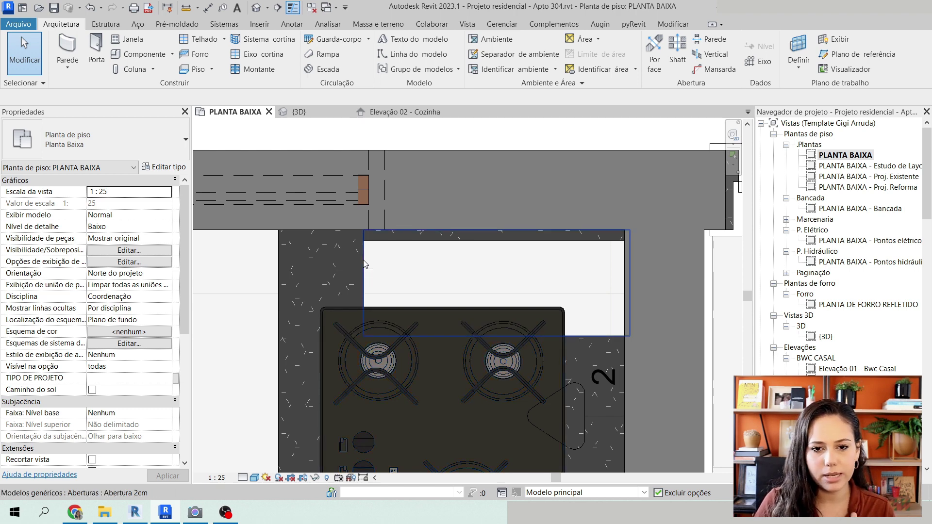
{"action": "left_click", "coordinate": [365, 264]}
{"action": "scroll", "coordinate": [515, 170], "scroll_direction": "down", "scroll_amount": 2}
{"action": "scroll", "coordinate": [514, 170], "scroll_direction": "down", "scroll_amount": 2}
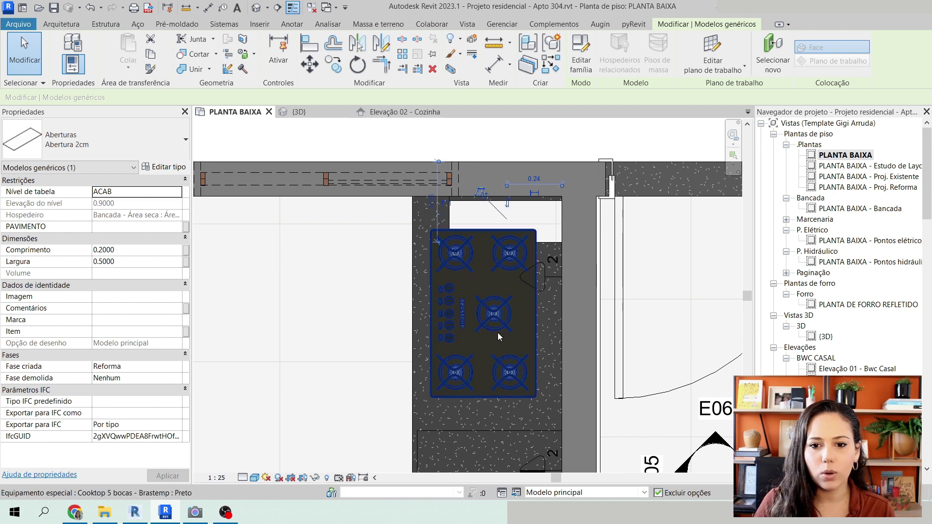
{"action": "key", "text": "Escape"}
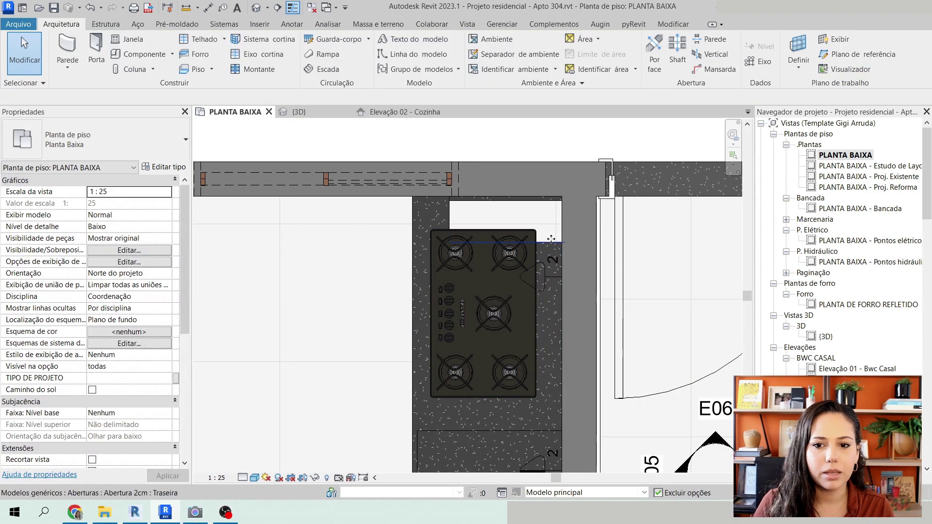
{"action": "left_click", "coordinate": [551, 239]}
{"action": "scroll", "coordinate": [551, 239], "scroll_direction": "up", "scroll_amount": 3}
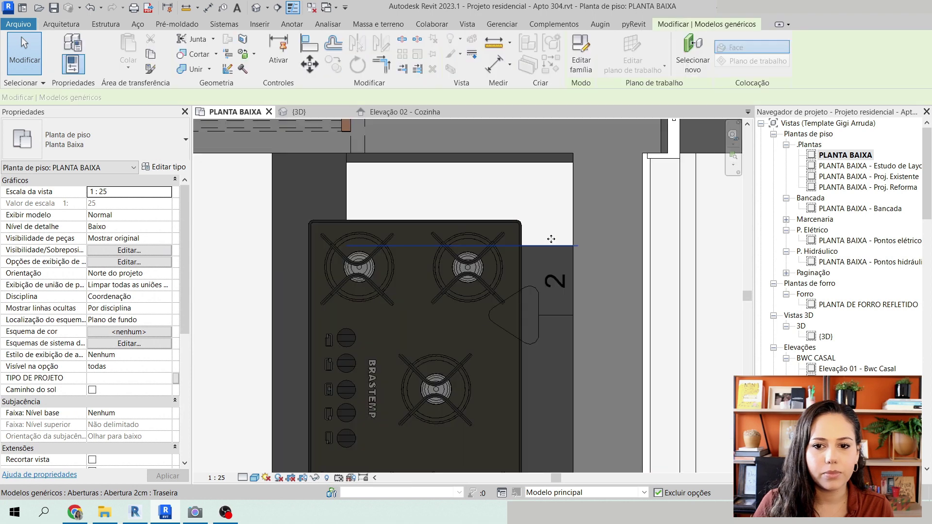
{"action": "left_click", "coordinate": [349, 178]}
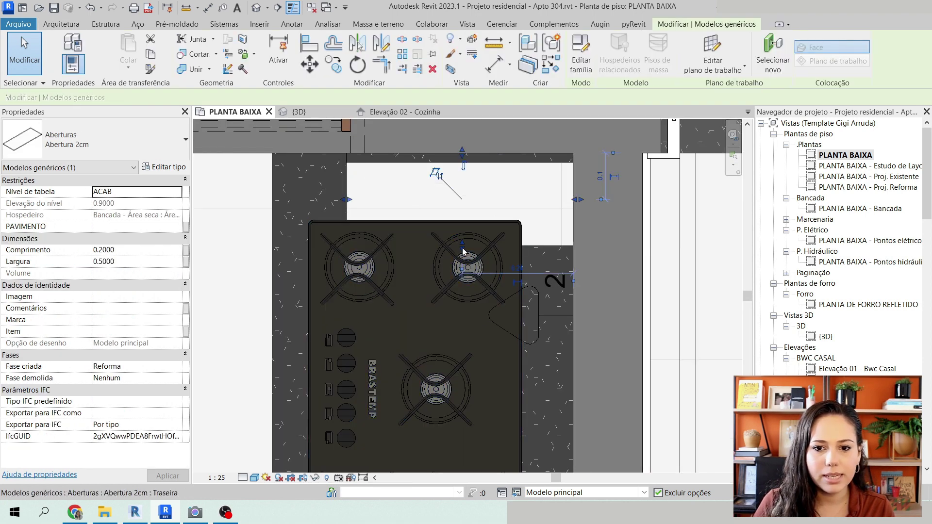
{"action": "left_click_drag", "start_coordinate": [462, 247], "coordinate": [461, 434]}
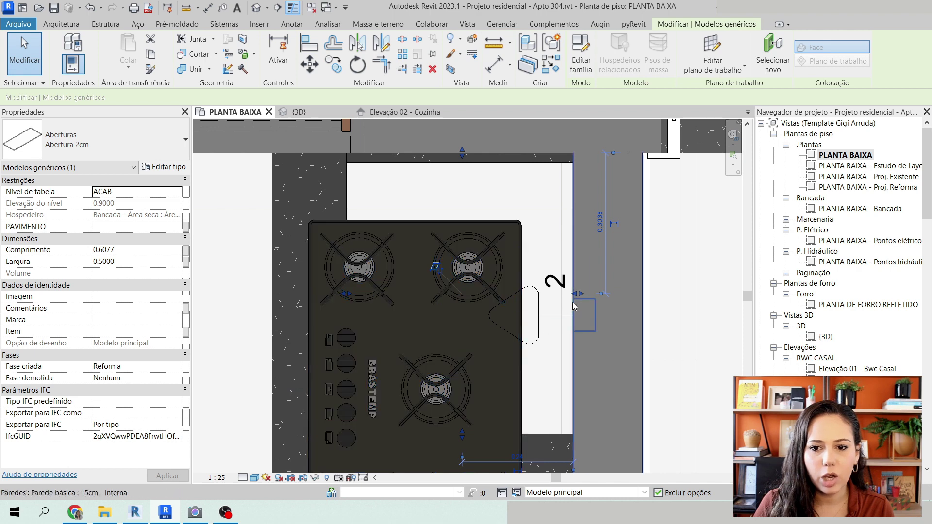
{"action": "left_click_drag", "start_coordinate": [573, 296], "coordinate": [517, 297]}
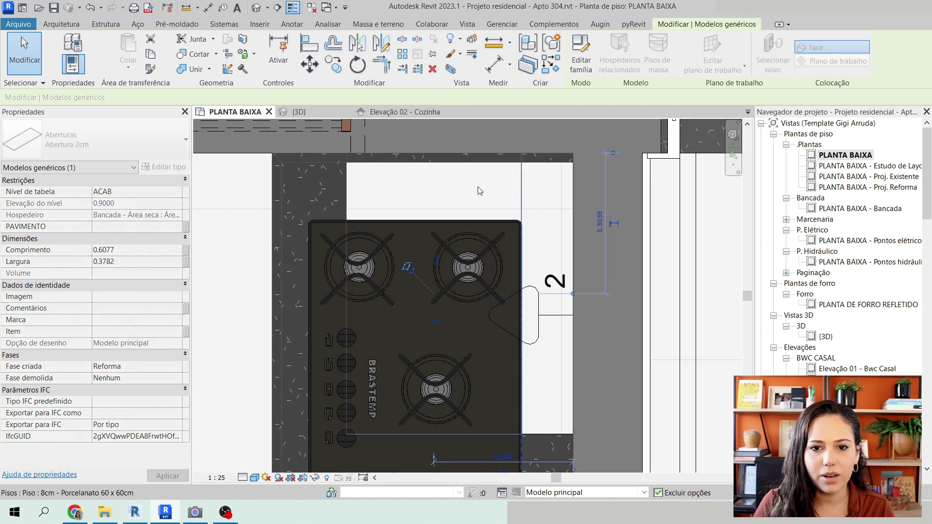
{"action": "left_click_drag", "start_coordinate": [434, 154], "coordinate": [435, 238]}
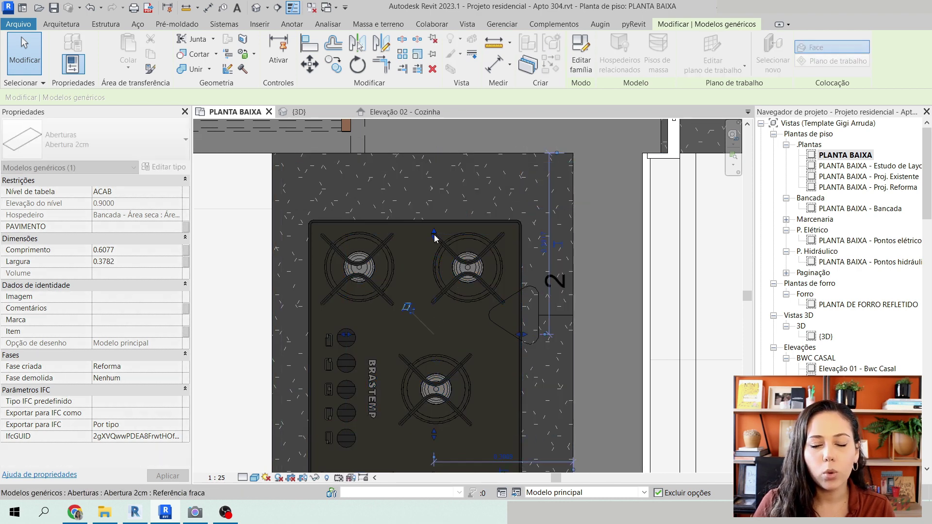
- Switch the floor plan's visual style to Estrutura de arame
{"action": "scroll", "coordinate": [434, 212], "scroll_direction": "down", "scroll_amount": 3}
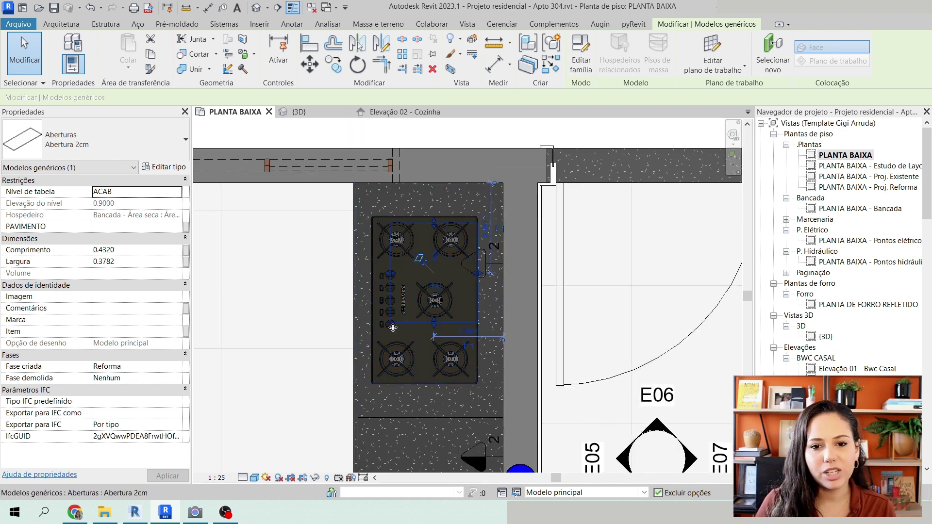
{"action": "scroll", "coordinate": [388, 291], "scroll_direction": "up", "scroll_amount": 2}
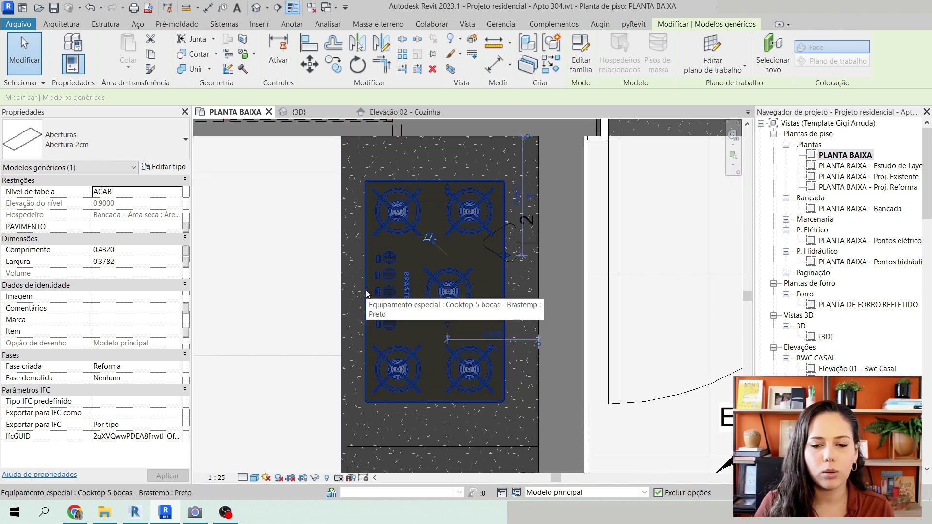
{"action": "left_click", "coordinate": [254, 478]}
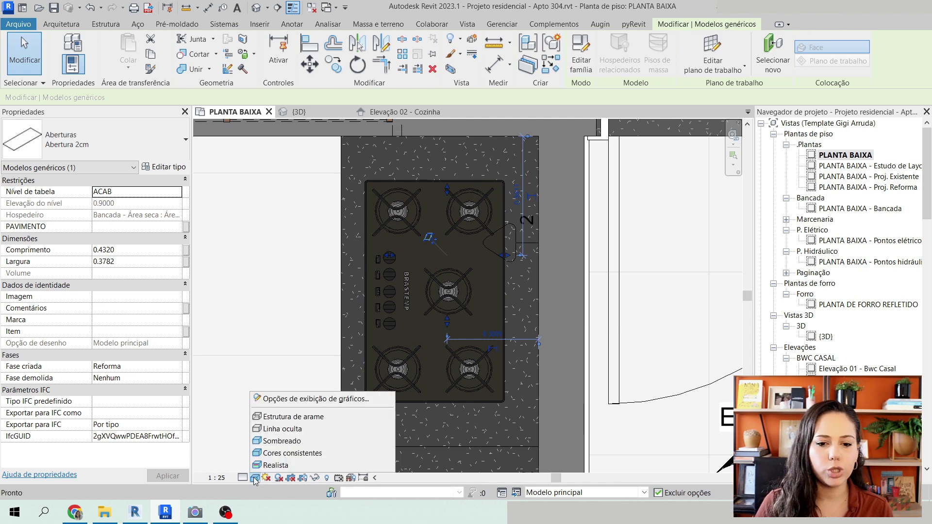
{"action": "left_click", "coordinate": [291, 417]}
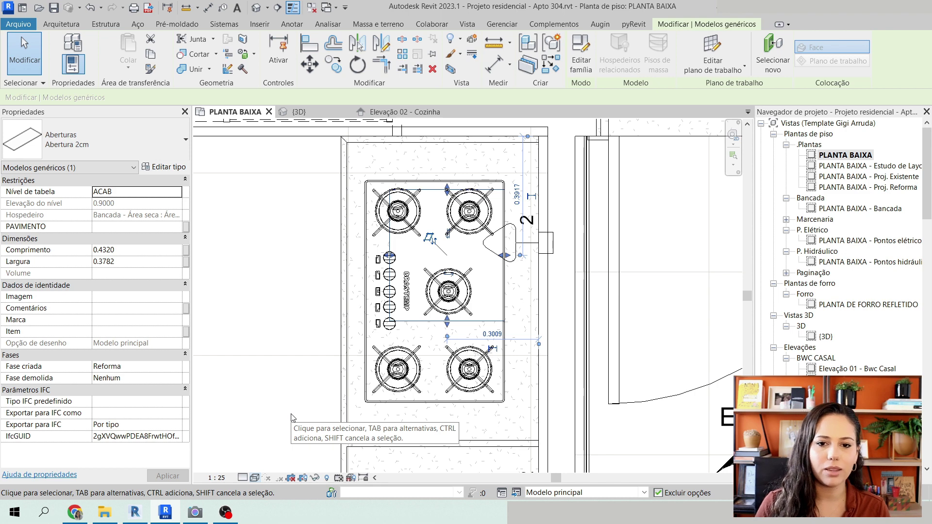
- Stretch and adjust the opening's edges just inside the whole cooktop outline, to Comprimento about 0.65 and Largura about 0.39
{"action": "scroll", "coordinate": [439, 307], "scroll_direction": "up", "scroll_amount": 2}
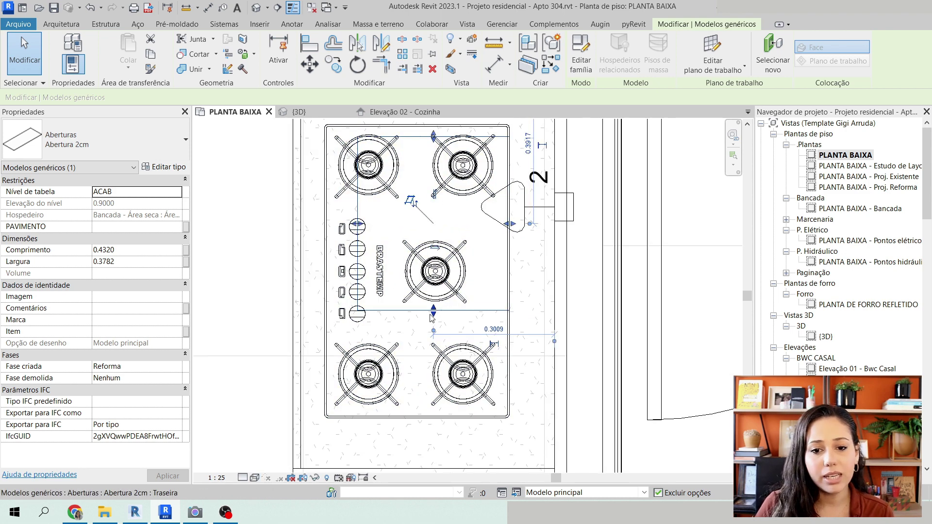
{"action": "left_click_drag", "start_coordinate": [436, 316], "coordinate": [425, 400]}
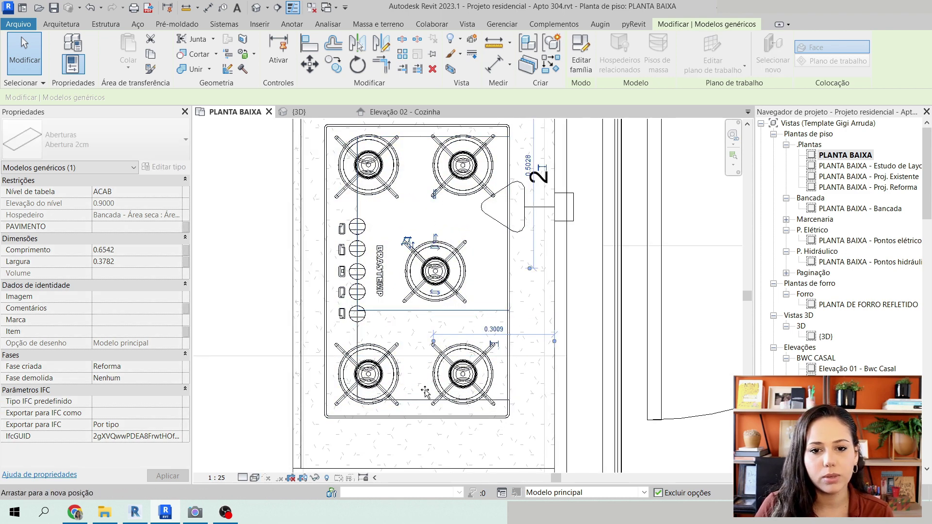
{"action": "left_click_drag", "start_coordinate": [350, 269], "coordinate": [340, 270]}
{"action": "left_click_drag", "start_coordinate": [496, 269], "coordinate": [496, 270]}
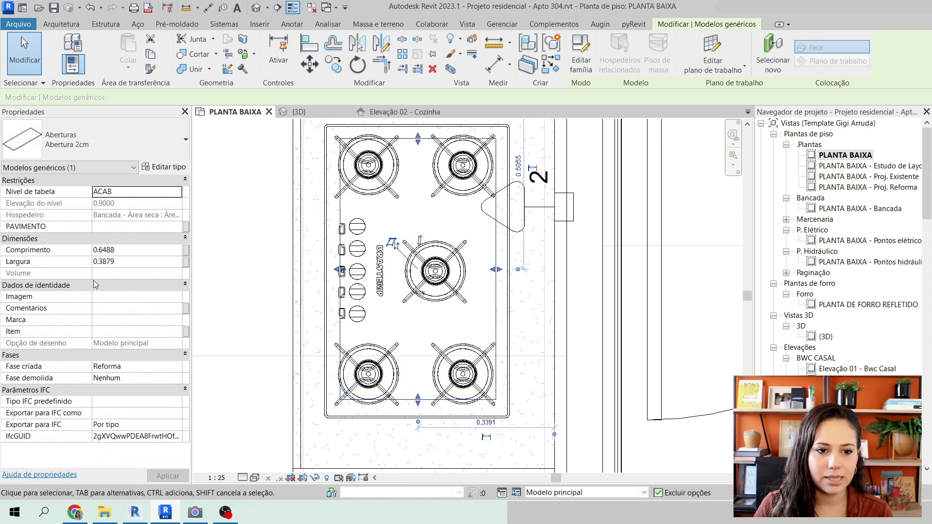
- Set the opening's Comprimento to 0.64 and its Largura to 0.38
{"action": "left_click", "coordinate": [135, 248]}
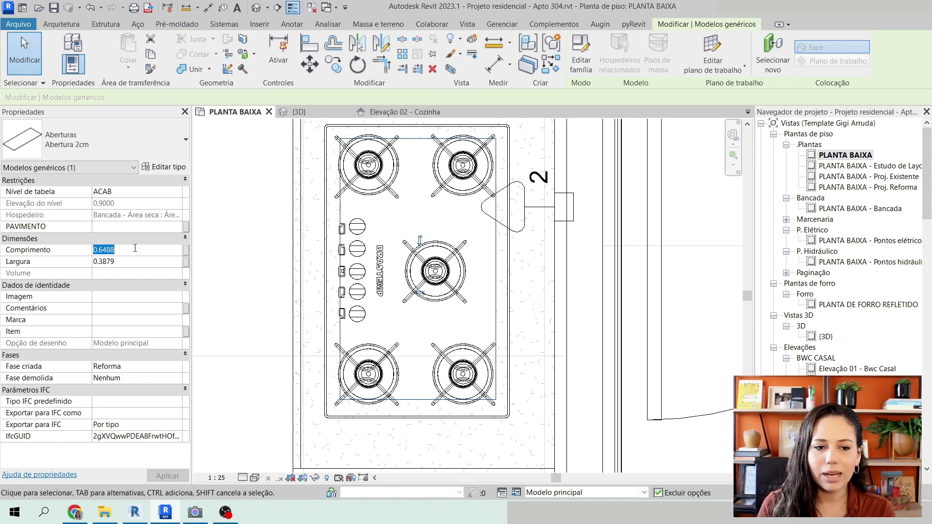
{"action": "left_click", "coordinate": [130, 250]}
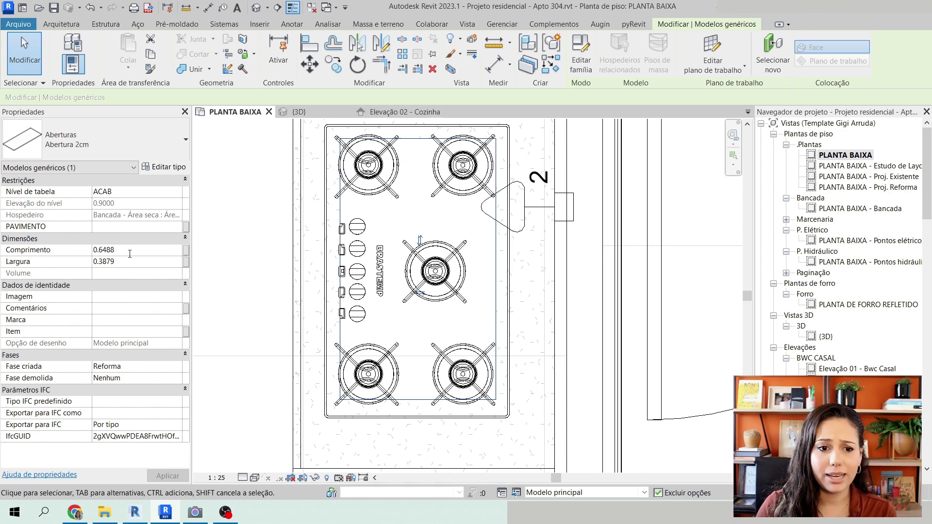
{"action": "left_click_drag", "start_coordinate": [127, 249], "coordinate": [107, 250]}
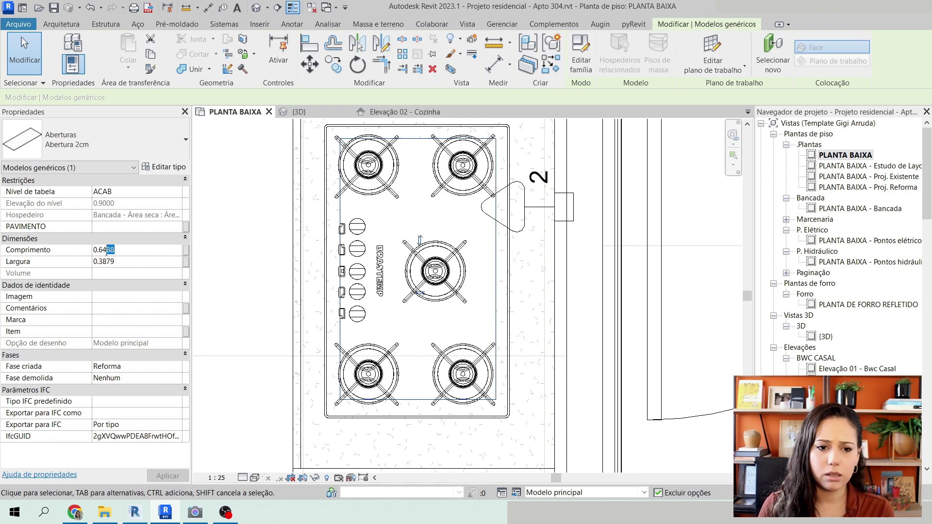
{"action": "type", "text": "00"}
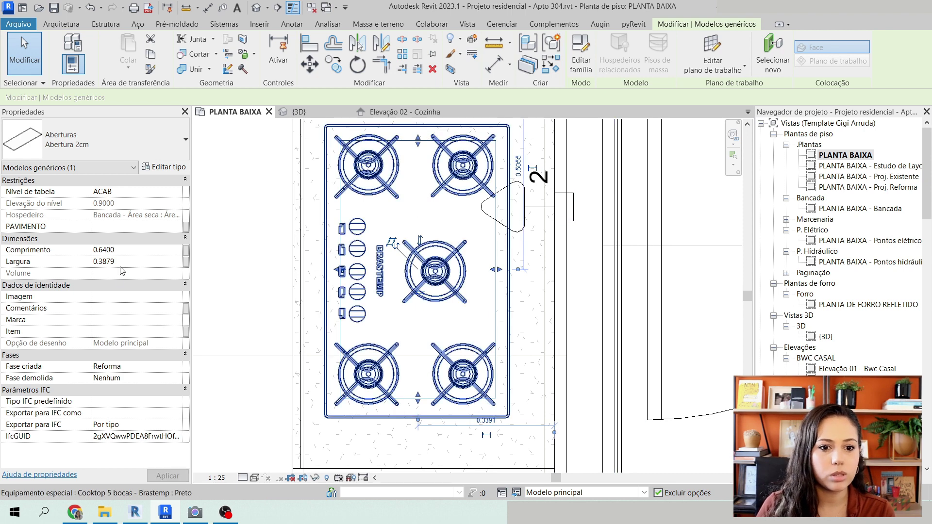
{"action": "left_click_drag", "start_coordinate": [116, 261], "coordinate": [106, 261]}
{"action": "type", "text": "00"}
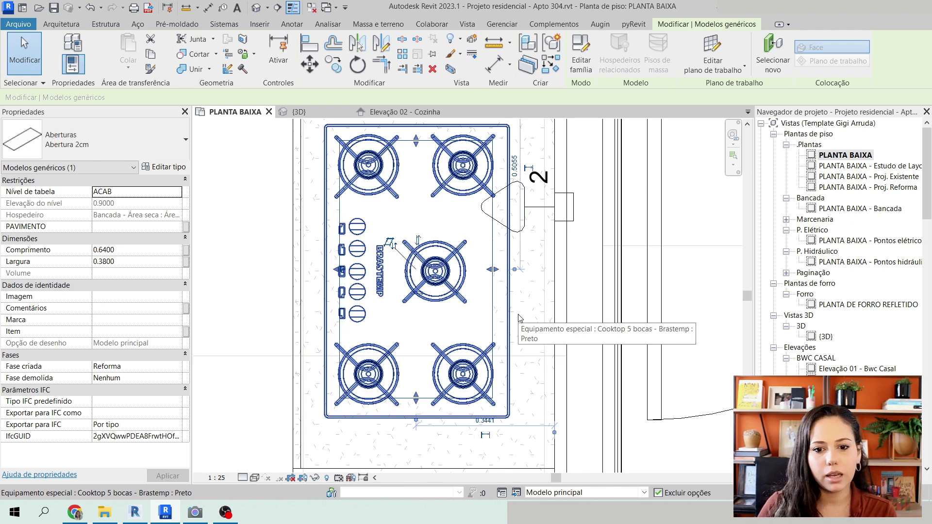
- Set the opening's horizontal distance to the wall behind the countertop to 0.34
{"action": "left_click", "coordinate": [486, 420]}
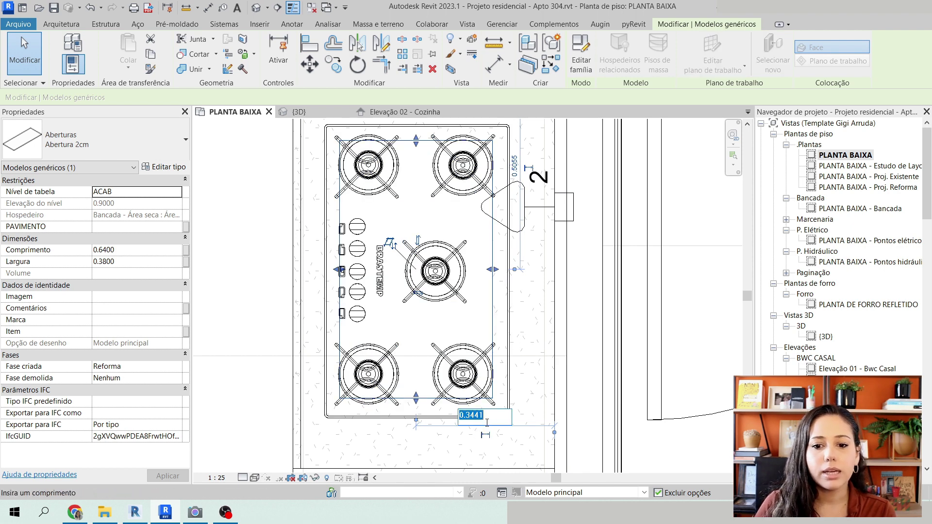
{"action": "left_click_drag", "start_coordinate": [487, 419], "coordinate": [474, 418]}
{"action": "key", "text": "BackSpace"}
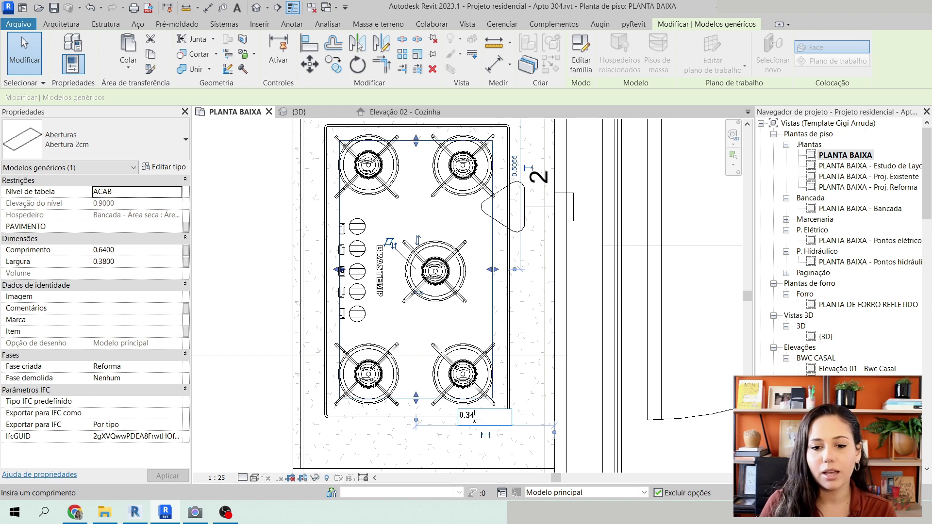
{"action": "key", "text": "Return"}
- Try a distance of 0.5 from the opening to the window wall
{"action": "middle_click_drag", "start_coordinate": [549, 201], "coordinate": [537, 180]}
{"action": "left_click", "coordinate": [537, 180]}
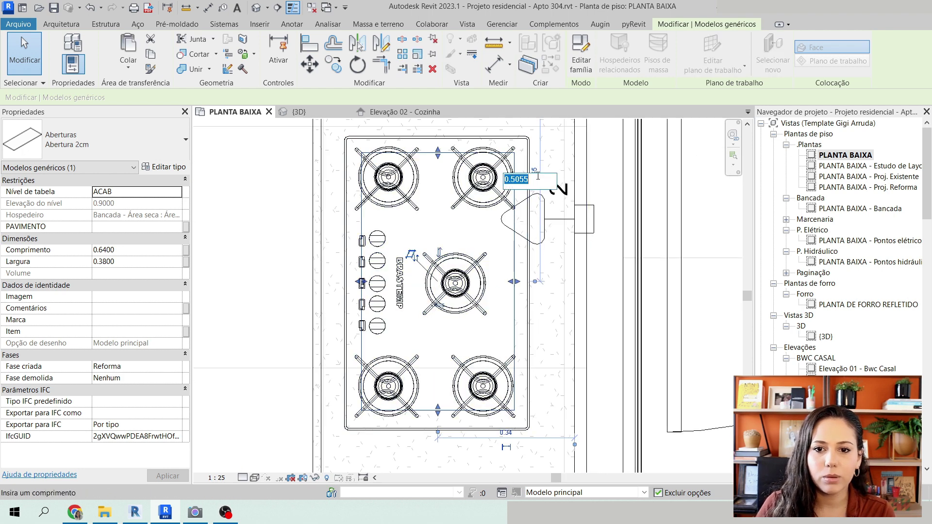
{"action": "left_click_drag", "start_coordinate": [530, 181], "coordinate": [519, 182]}
{"action": "key", "text": "BackSpace"}
{"action": "key", "text": "Return"}
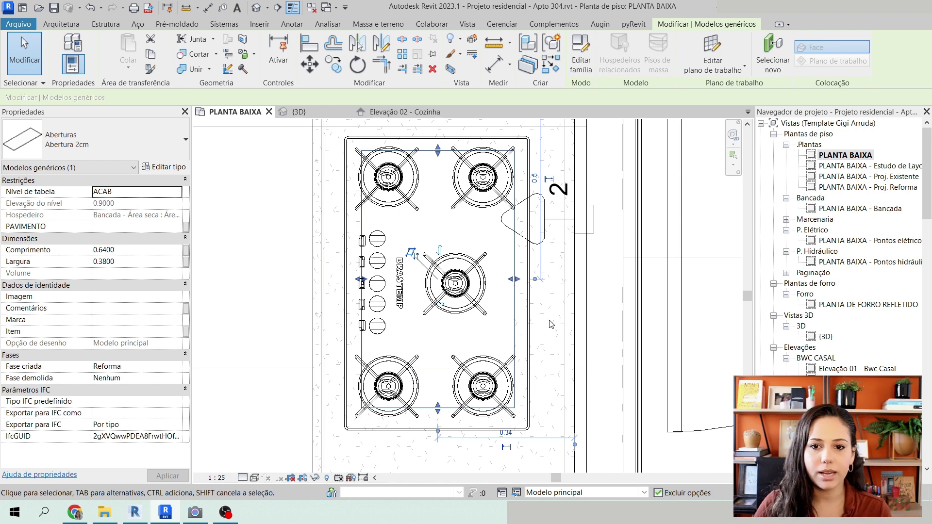
- Set the opening's distance to the window wall to 0.51
{"action": "left_click", "coordinate": [534, 179]}
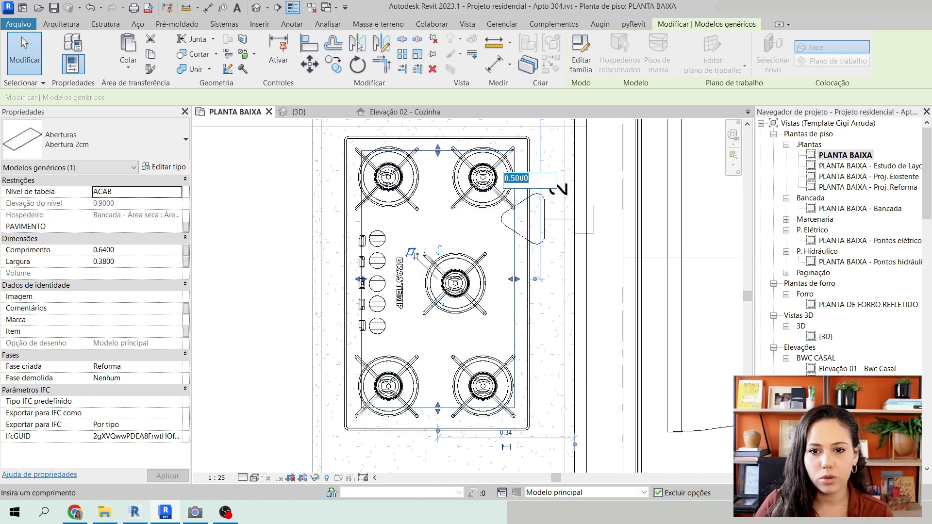
{"action": "type", "text": "0.51"}
{"action": "key", "text": "Return"}
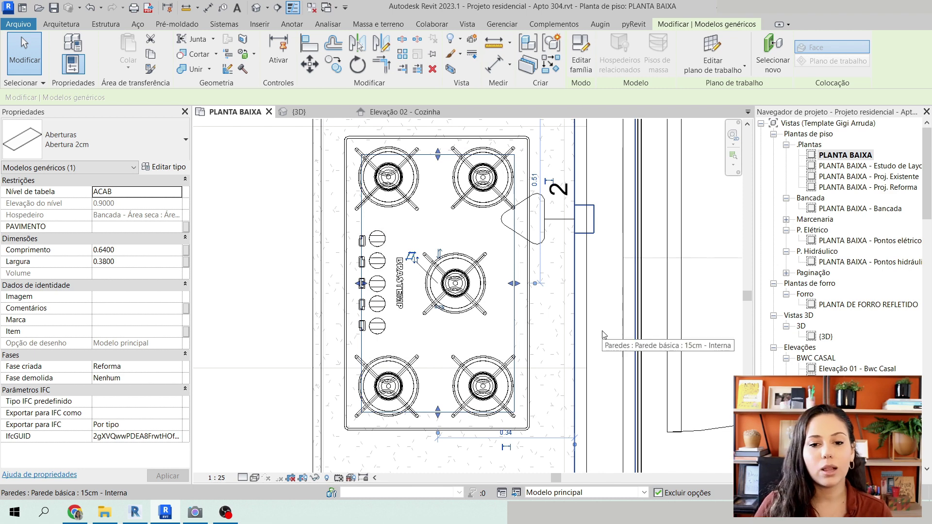
- Switch the floor plan's visual style to Cores consistentes and deselect the opening
{"action": "scroll", "coordinate": [566, 344], "scroll_direction": "down", "scroll_amount": 3}
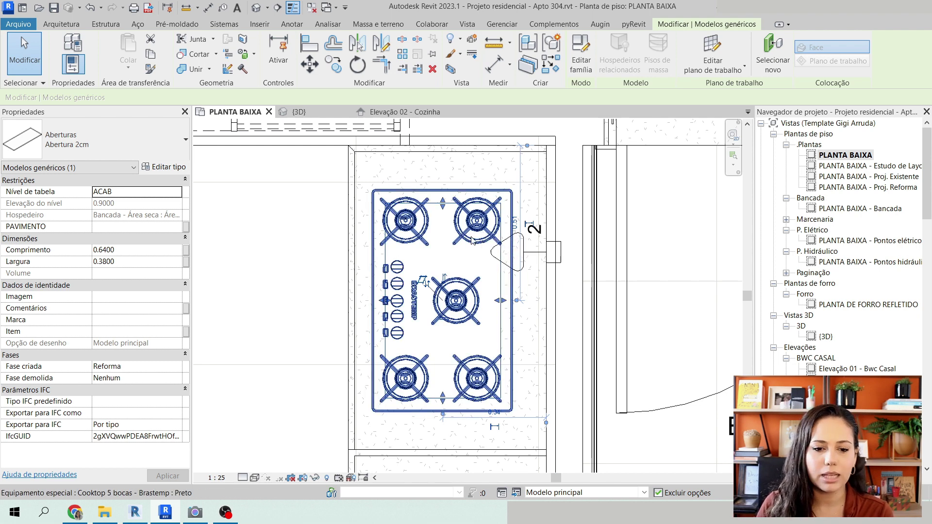
{"action": "left_click", "coordinate": [256, 478]}
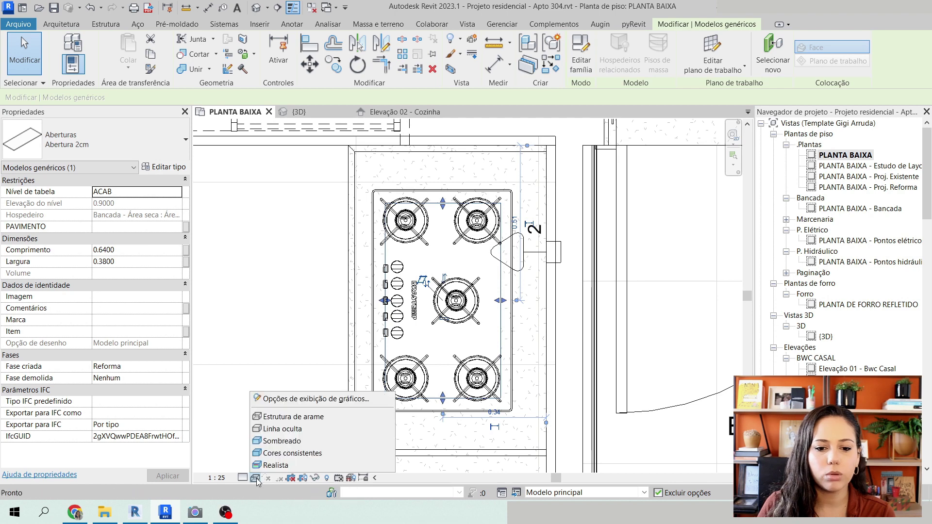
{"action": "left_click", "coordinate": [277, 454]}
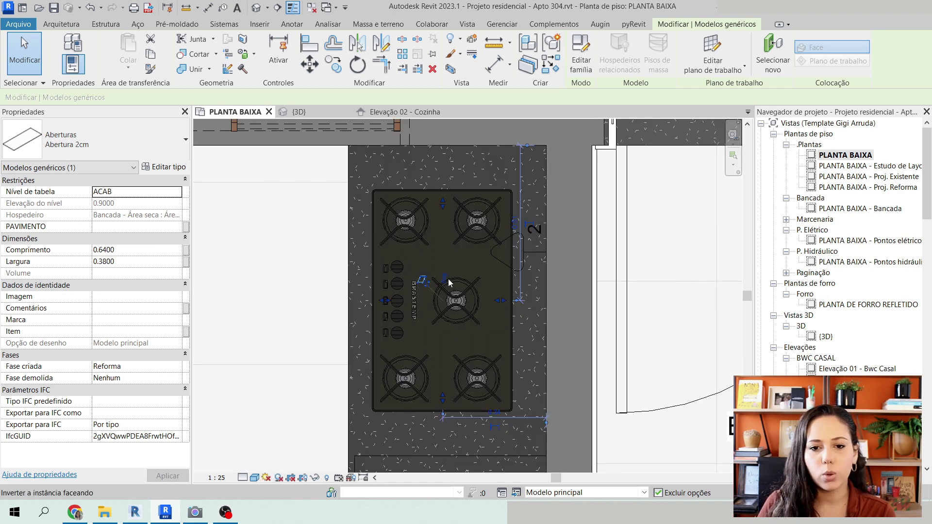
{"action": "scroll", "coordinate": [447, 279], "scroll_direction": "down", "scroll_amount": 4}
{"action": "left_click", "coordinate": [356, 139]}
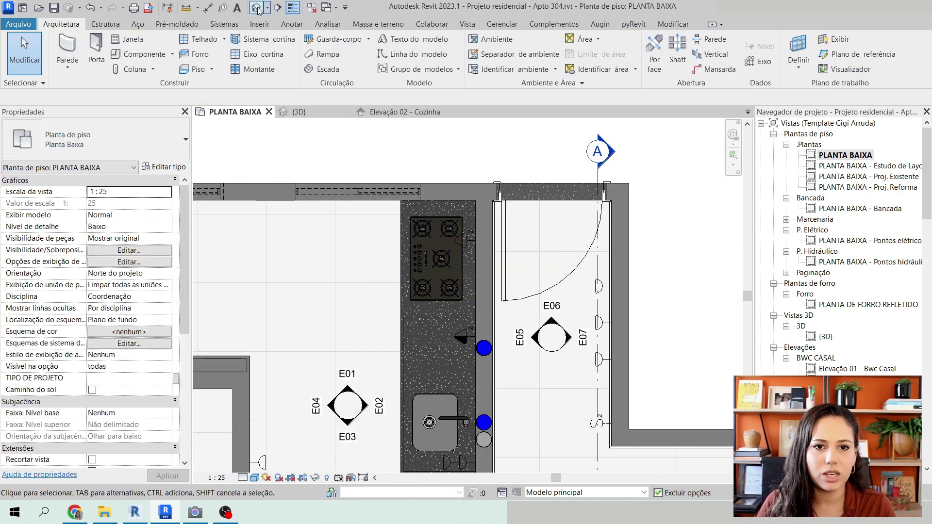
- Temporarily hide the cooktop in the 3D view to check the countertop cutout, and undo the hiding
{"action": "left_click", "coordinate": [301, 111]}
{"action": "scroll", "coordinate": [485, 308], "scroll_direction": "up", "scroll_amount": 3}
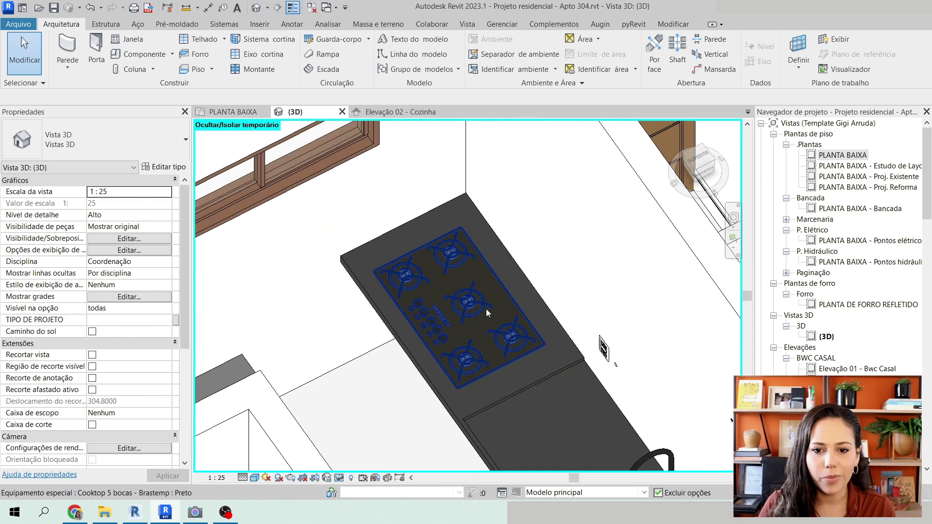
{"action": "left_click", "coordinate": [485, 309]}
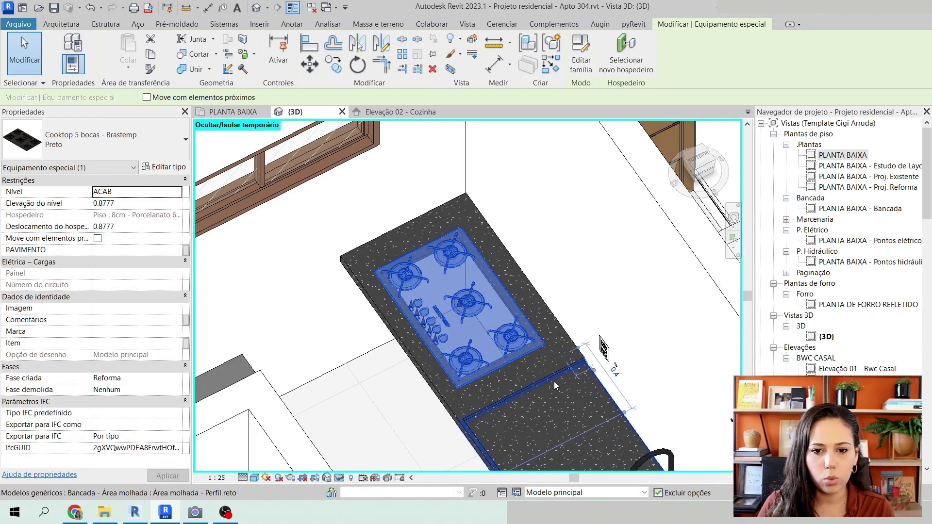
{"action": "key", "text": "h"}
{"action": "key", "text": "h"}
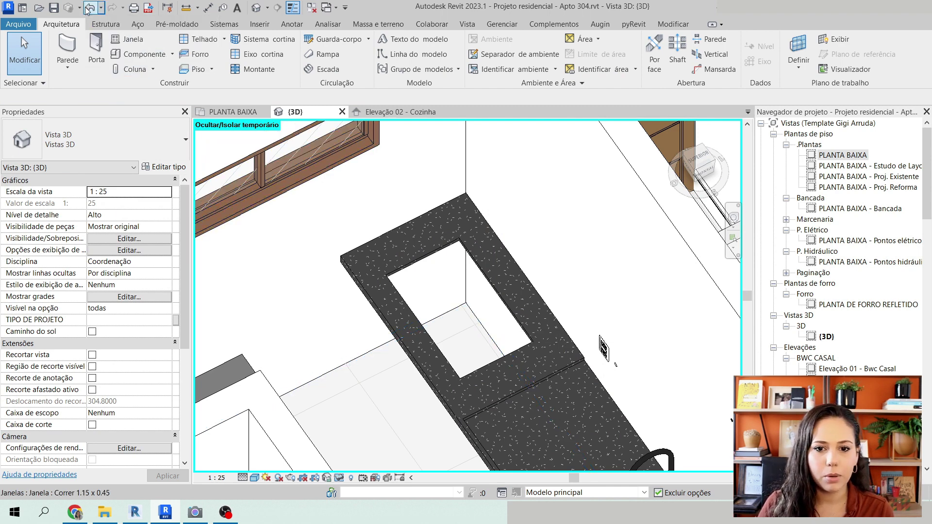
{"action": "key", "text": "ctrl+z"}
{"action": "scroll", "coordinate": [433, 255], "scroll_direction": "down", "scroll_amount": 4}
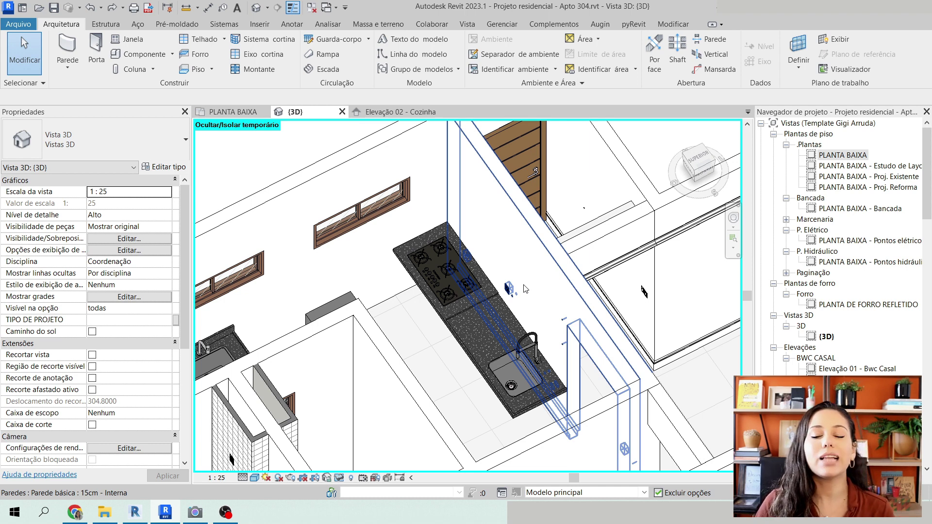
{"action": "scroll", "coordinate": [453, 281], "scroll_direction": "up", "scroll_amount": 3}
{"action": "scroll", "coordinate": [428, 307], "scroll_direction": "down", "scroll_amount": 4}
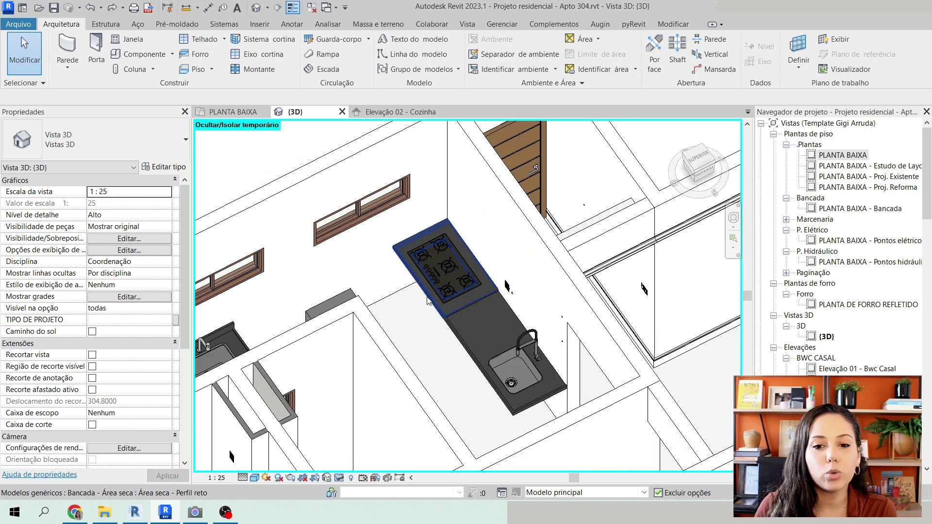
- Open Elevação 02 - Cozinha from the kitchen's elevation marker in the floor plan and examine the countertop, cooktop and sink
{"action": "left_click", "coordinate": [233, 112]}
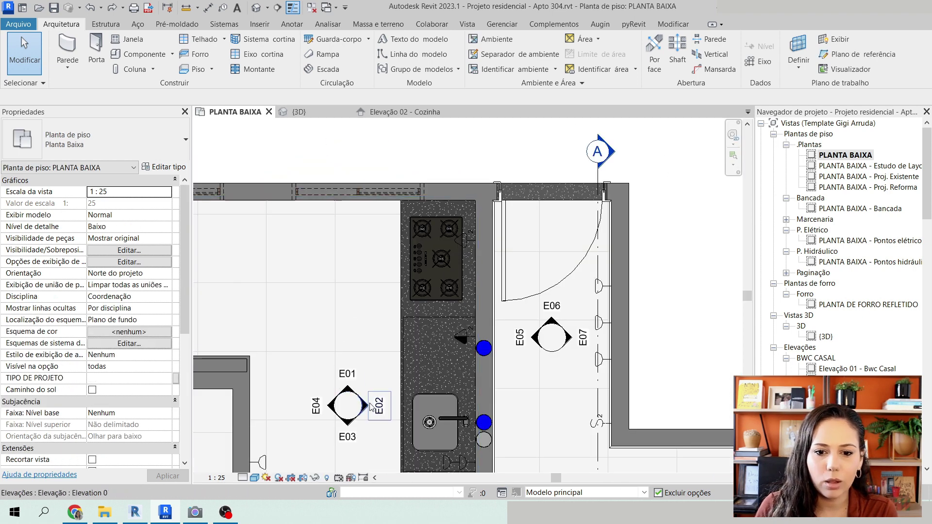
{"action": "middle_click_drag", "start_coordinate": [372, 432], "coordinate": [434, 289]}
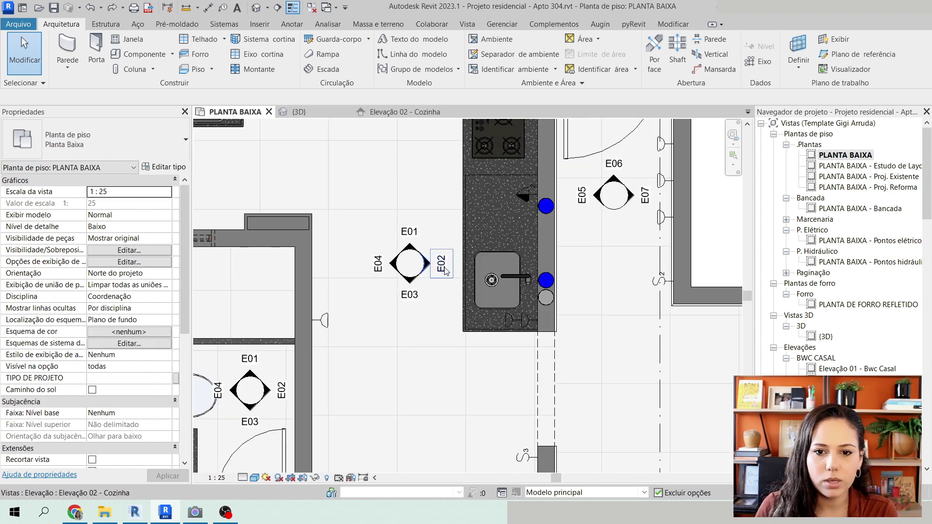
{"action": "double_click", "coordinate": [442, 270]}
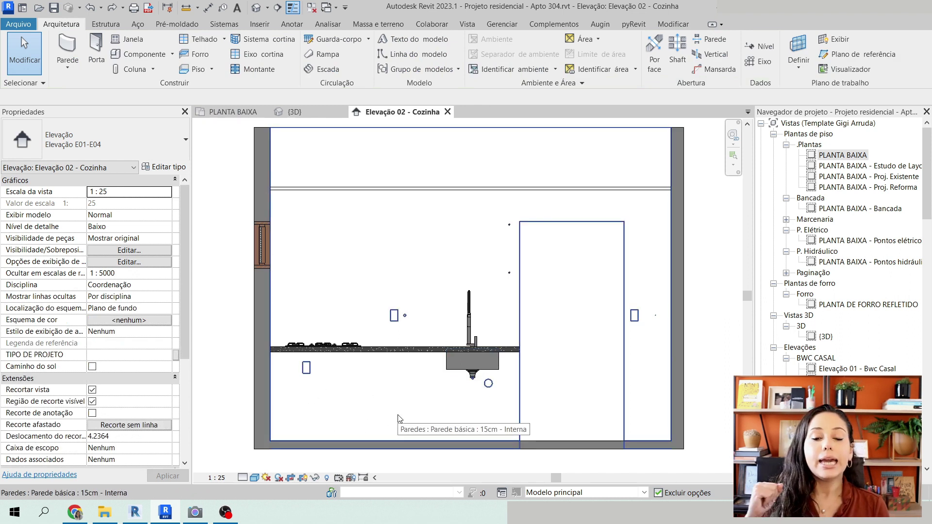
{"action": "scroll", "coordinate": [342, 405], "scroll_direction": "up", "scroll_amount": 2}
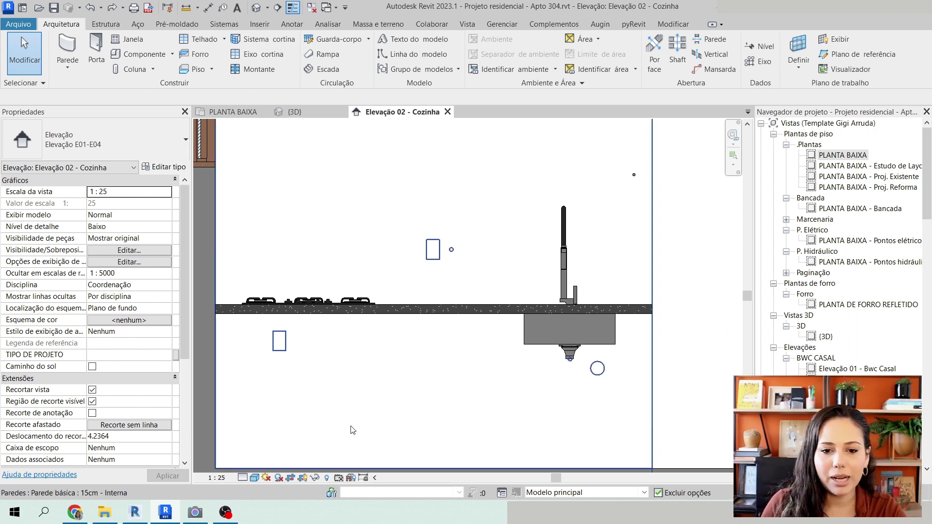
{"action": "middle_click_drag", "start_coordinate": [353, 396], "coordinate": [338, 345]}
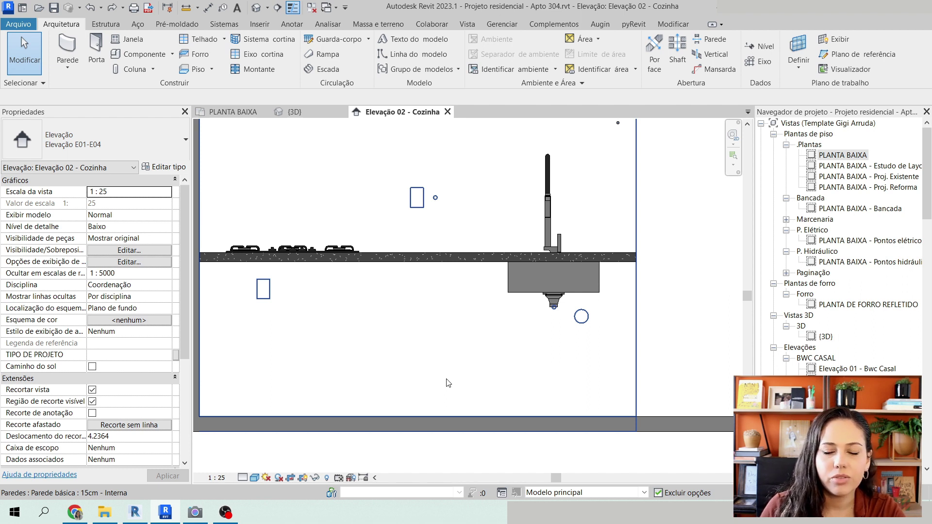
{"action": "scroll", "coordinate": [447, 381], "scroll_direction": "down", "scroll_amount": 2}
{"action": "middle_click_drag", "start_coordinate": [429, 258], "coordinate": [450, 365]}
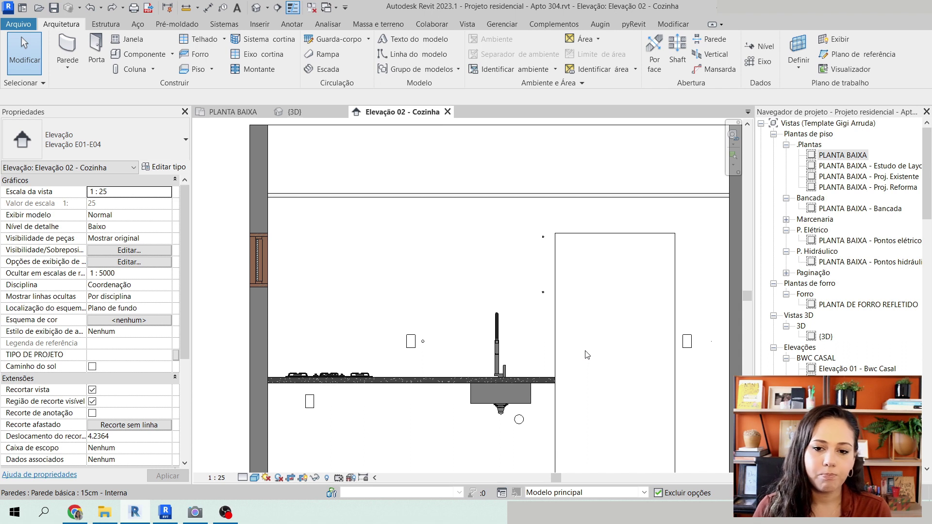
{"action": "scroll", "coordinate": [568, 272], "scroll_direction": "up", "scroll_amount": 3}
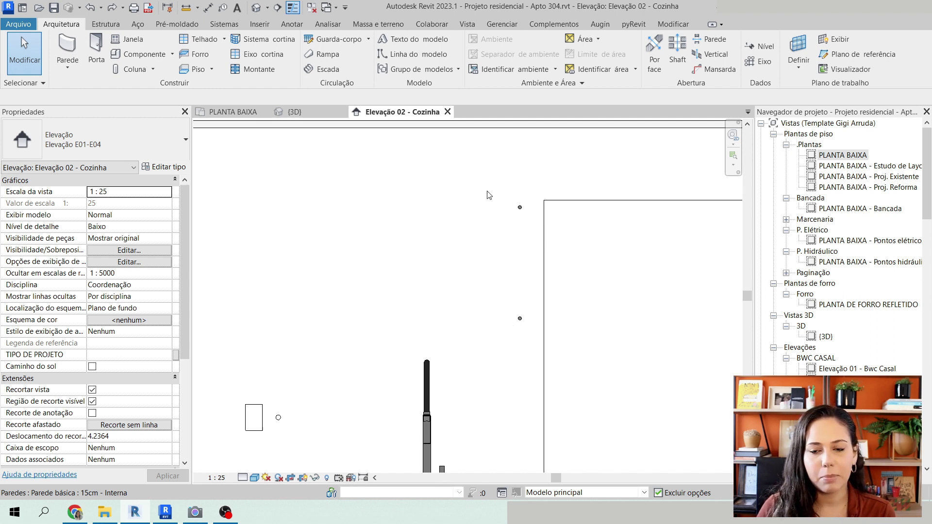
{"action": "scroll", "coordinate": [556, 286], "scroll_direction": "down", "scroll_amount": 4}
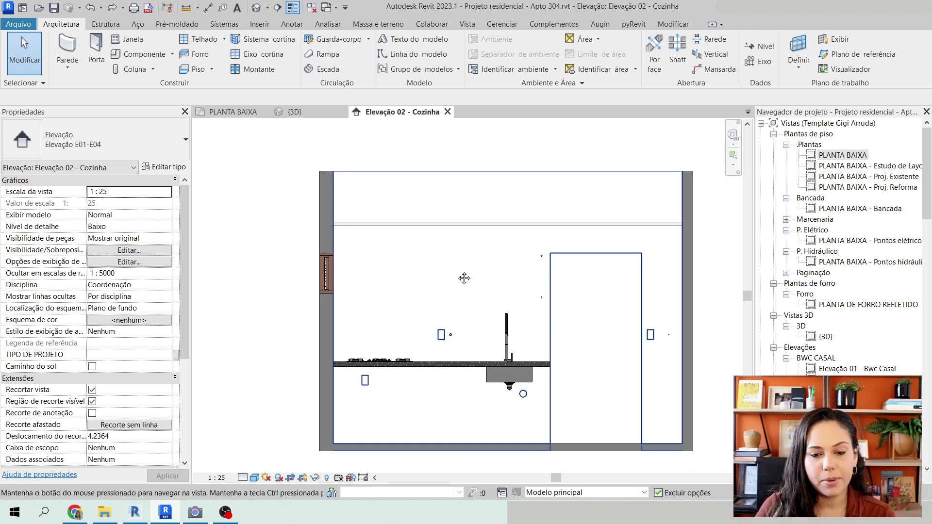
{"action": "middle_click_drag", "start_coordinate": [464, 277], "coordinate": [441, 255]}
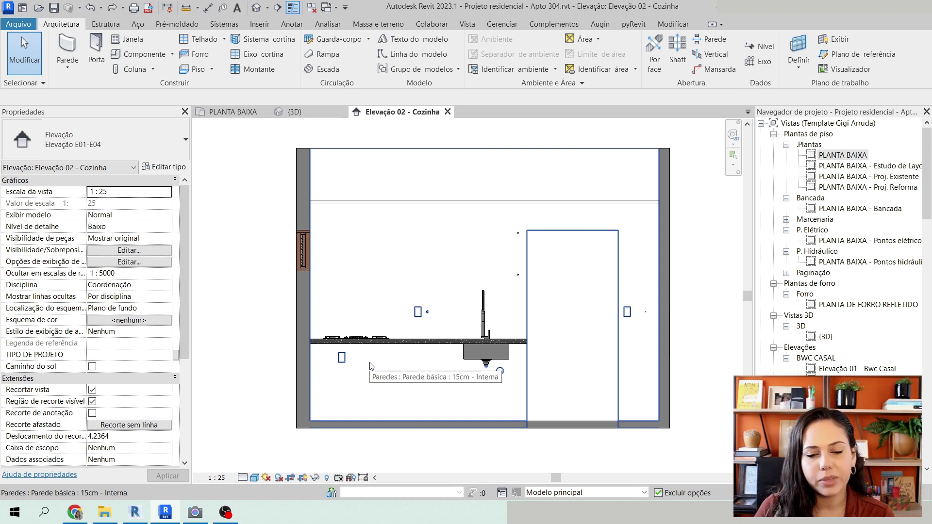
{"action": "scroll", "coordinate": [370, 366], "scroll_direction": "up", "scroll_amount": 1}
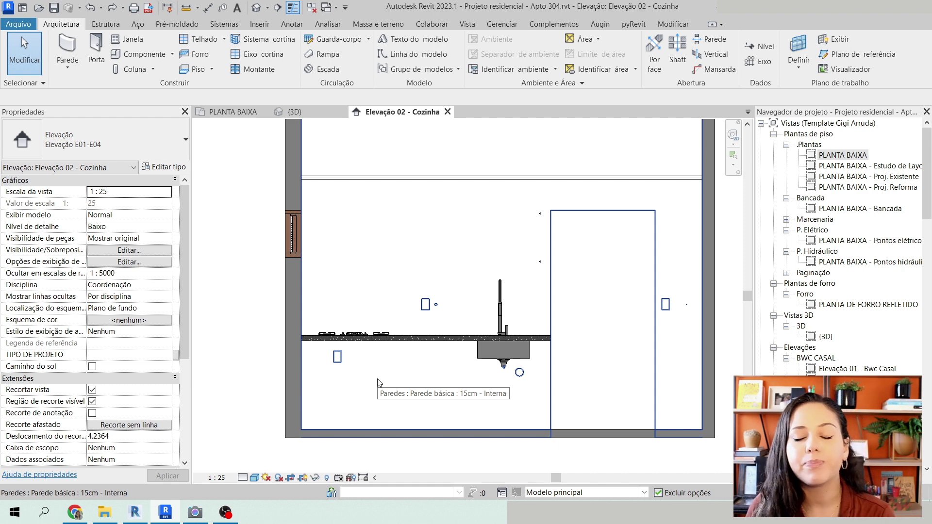
- Return to the PLANTA BAIXA floor plan and look over the whole apartment layout
{"action": "left_click", "coordinate": [233, 112]}
{"action": "scroll", "coordinate": [387, 274], "scroll_direction": "down", "scroll_amount": 5}
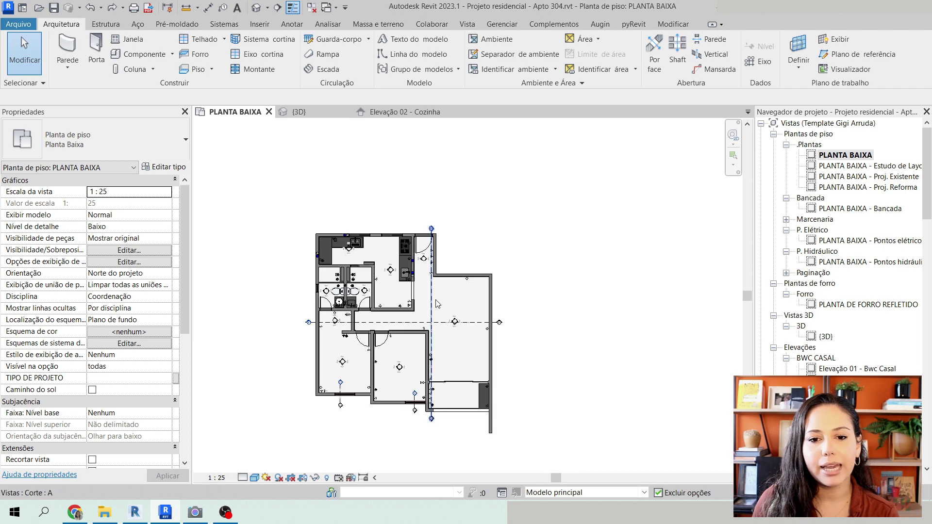
{"action": "scroll", "coordinate": [417, 284], "scroll_direction": "up", "scroll_amount": 2}
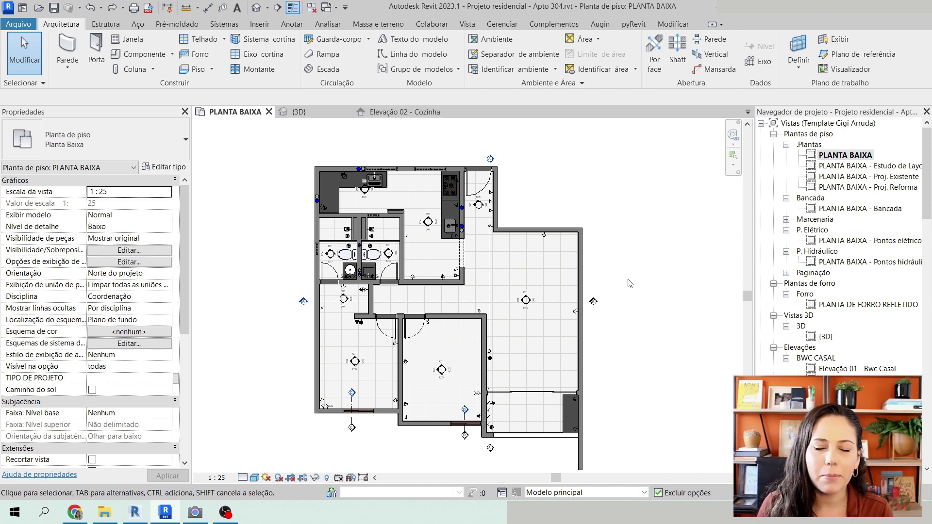
{"action": "scroll", "coordinate": [423, 234], "scroll_direction": "up", "scroll_amount": 2}
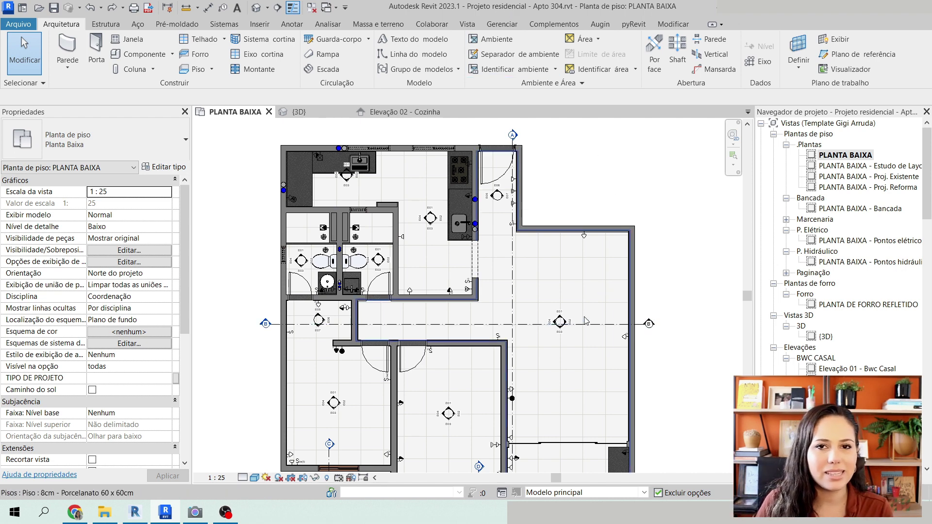
{"action": "middle_click_drag", "start_coordinate": [594, 464], "coordinate": [564, 412]}
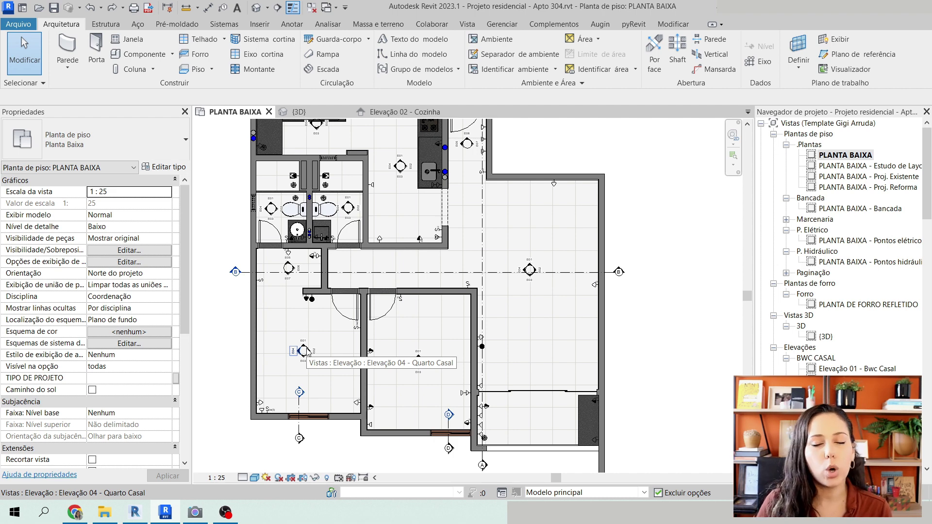
{"action": "scroll", "coordinate": [306, 351], "scroll_direction": "down", "scroll_amount": 2}
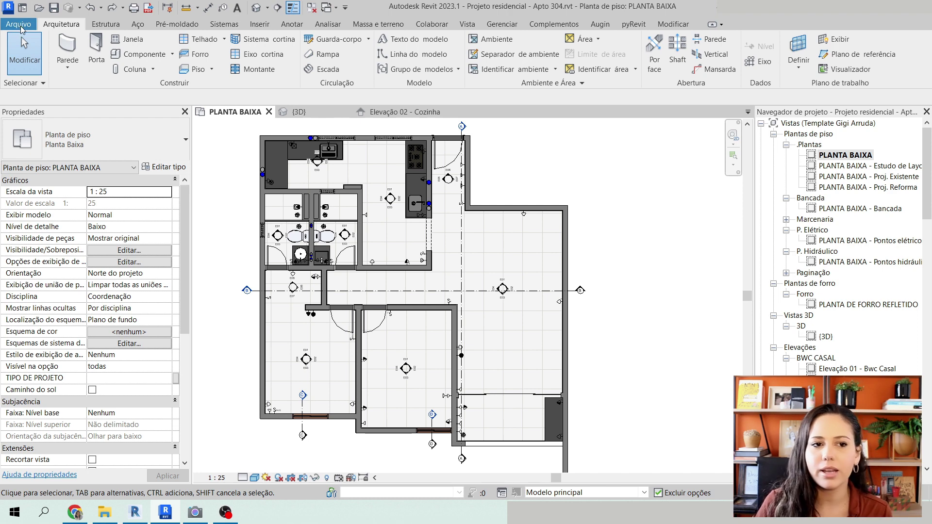
{"action": "left_click", "coordinate": [18, 24]}
{"action": "mouse_move", "coordinate": [78, 197]}
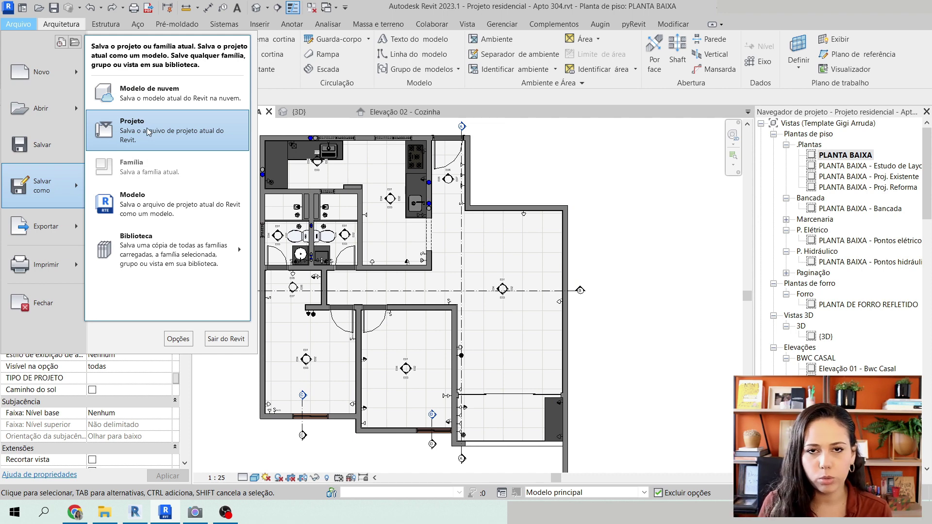
{"action": "left_click", "coordinate": [394, 194]}
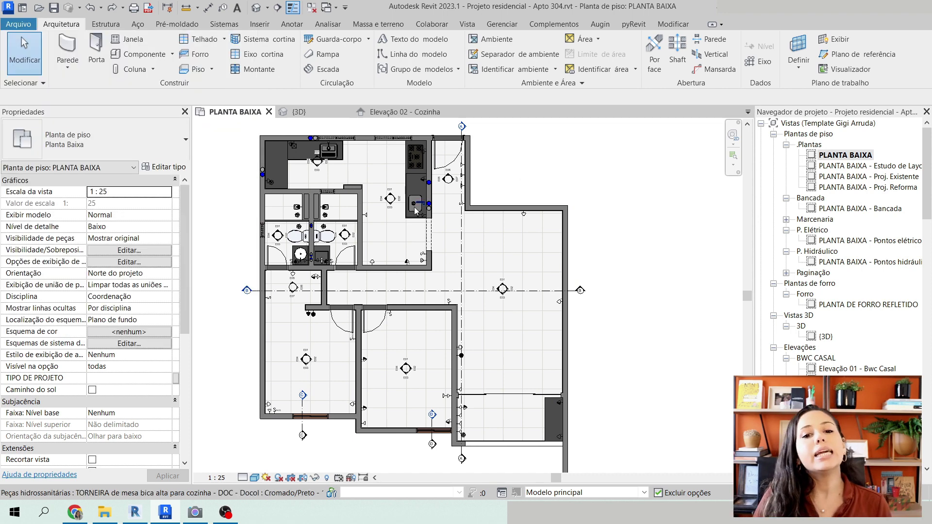
- Start placing a component, search the available types for "arm" and look through the ARMARIO cabinet families
{"action": "scroll", "coordinate": [395, 194], "scroll_direction": "up", "scroll_amount": 1}
{"action": "middle_click_drag", "start_coordinate": [395, 194], "coordinate": [449, 256]}
{"action": "key", "text": "c"}
{"action": "key", "text": "m"}
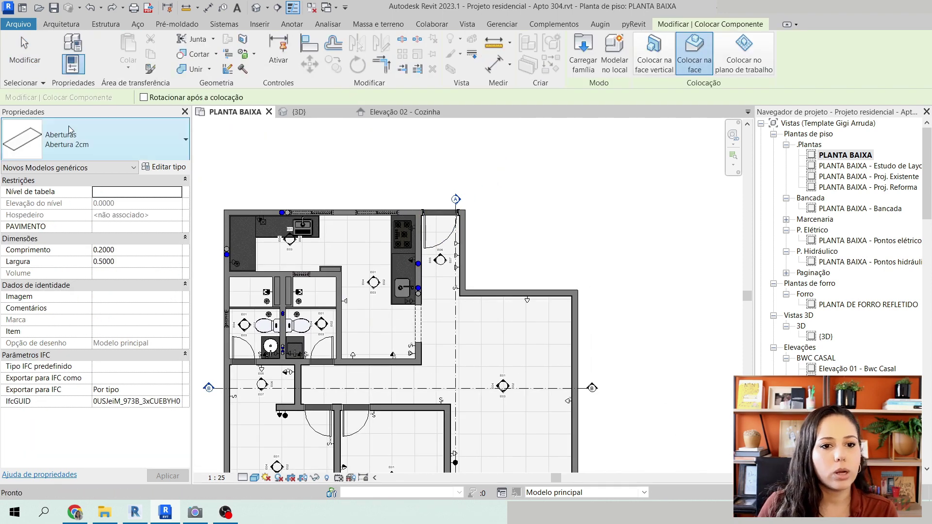
{"action": "left_click", "coordinate": [66, 145]}
{"action": "type", "text": "arm"}
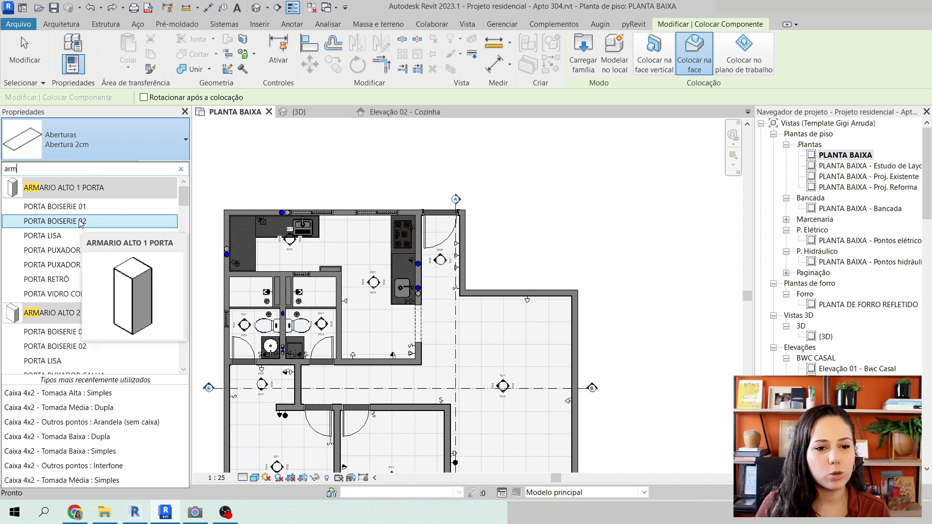
{"action": "scroll", "coordinate": [81, 223], "scroll_direction": "down", "scroll_amount": 1}
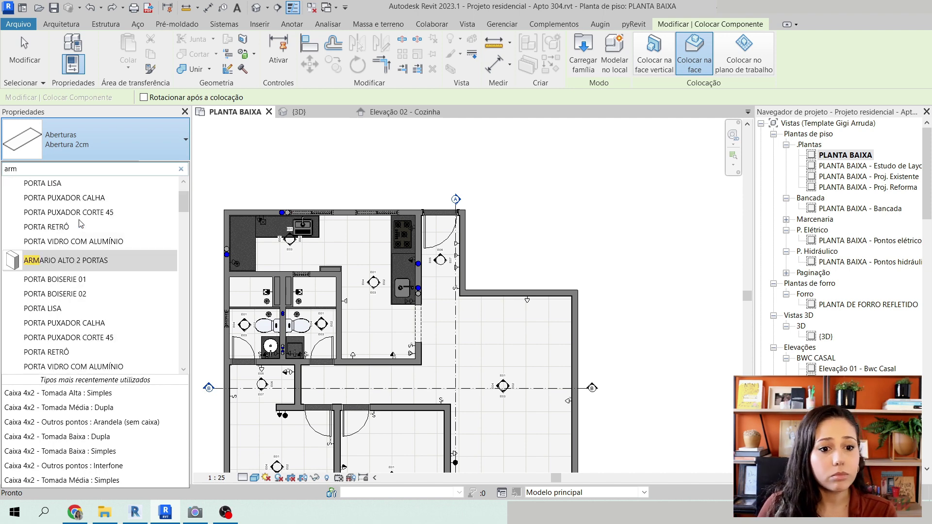
{"action": "scroll", "coordinate": [81, 221], "scroll_direction": "up", "scroll_amount": 1}
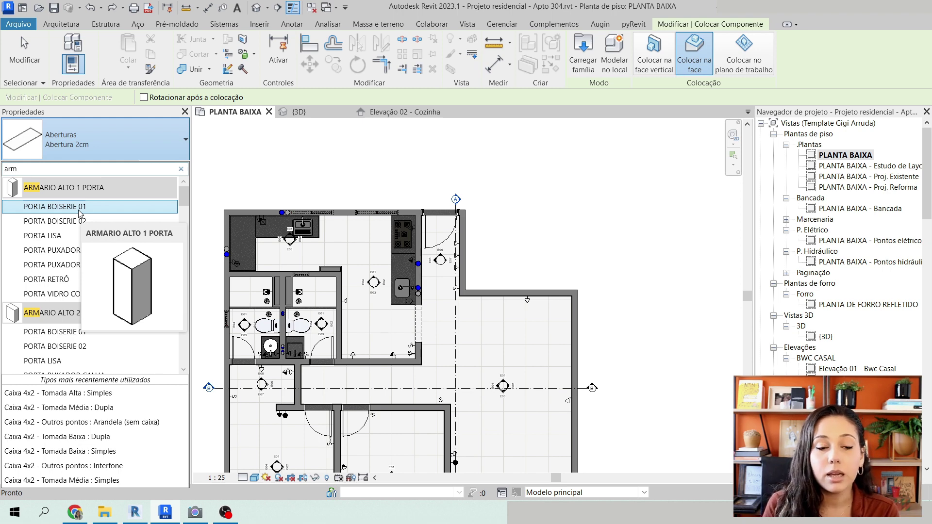
{"action": "scroll", "coordinate": [82, 216], "scroll_direction": "down", "scroll_amount": 6}
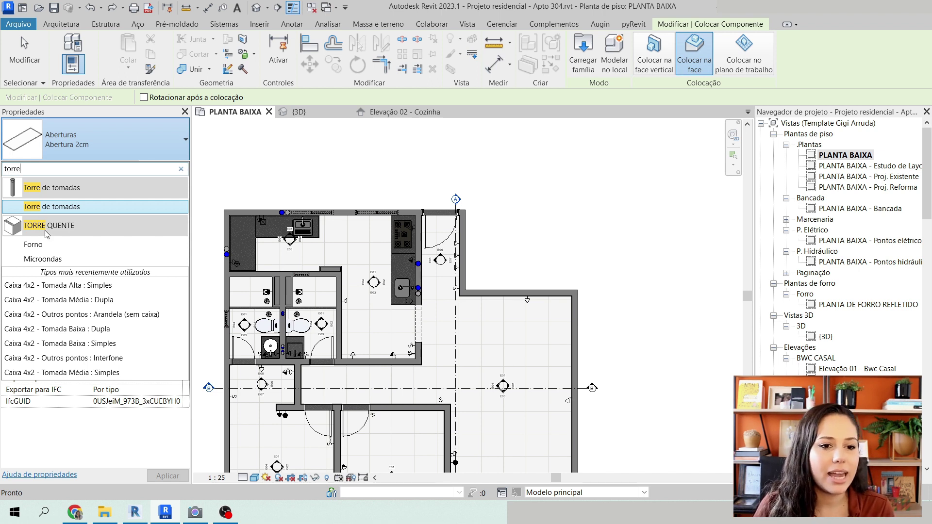
- Place a TORRE QUENTE module of type Forno in the empty area above the kitchen in the floor plan
{"action": "mouse_move", "coordinate": [51, 236]}
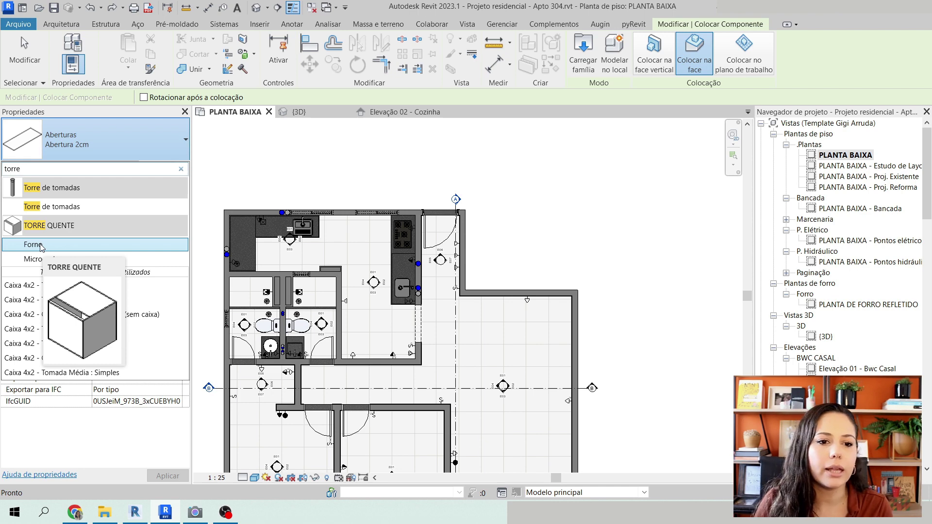
{"action": "left_click", "coordinate": [41, 247]}
{"action": "scroll", "coordinate": [343, 155], "scroll_direction": "up", "scroll_amount": 5}
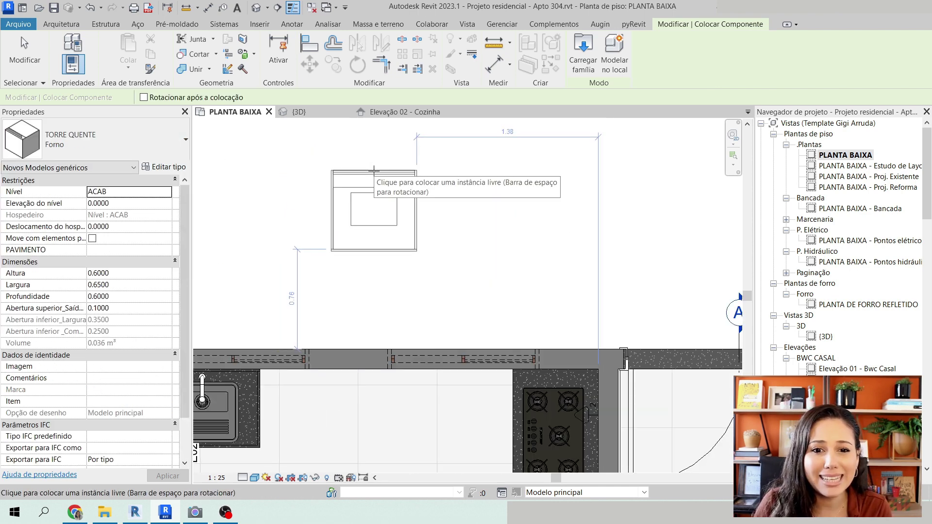
{"action": "left_click", "coordinate": [368, 170]}
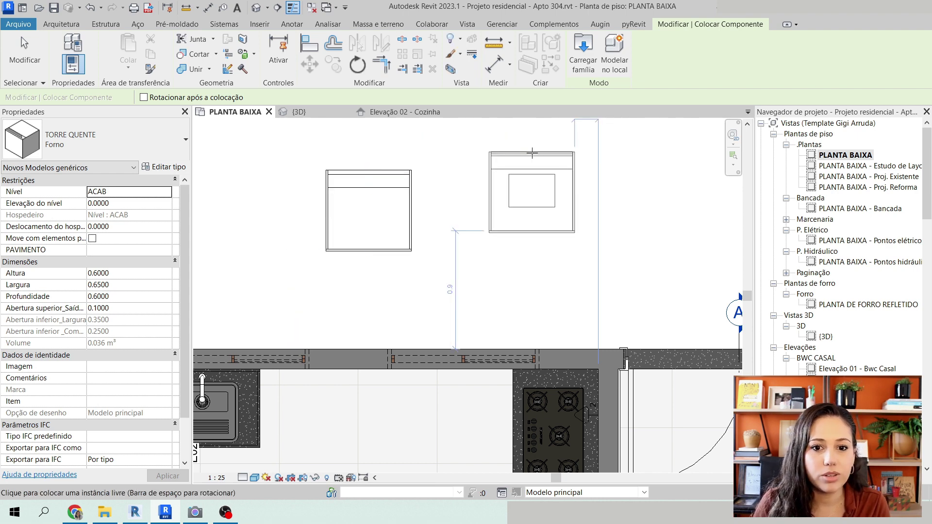
- Place a TORRE QUENTE module of type Microondas directly beside the Forno module and finish placing components
{"action": "left_click", "coordinate": [99, 142]}
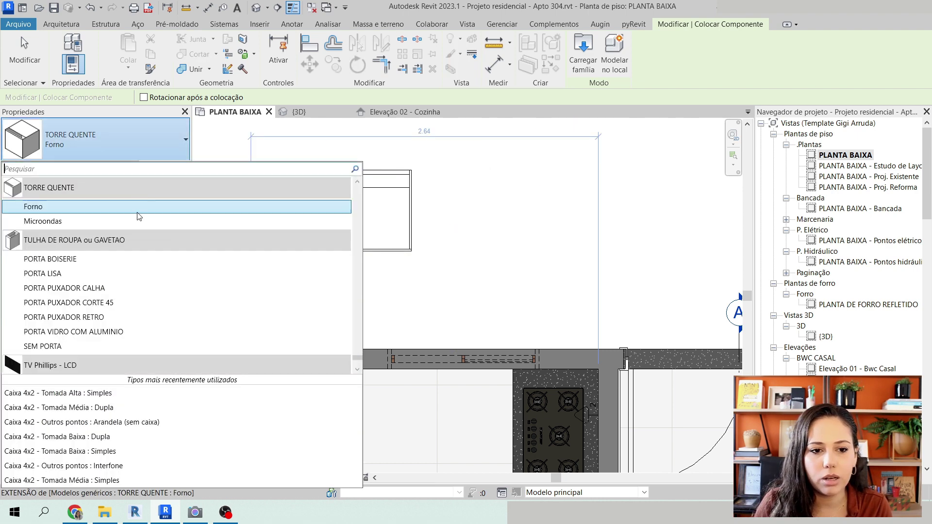
{"action": "left_click", "coordinate": [43, 221]}
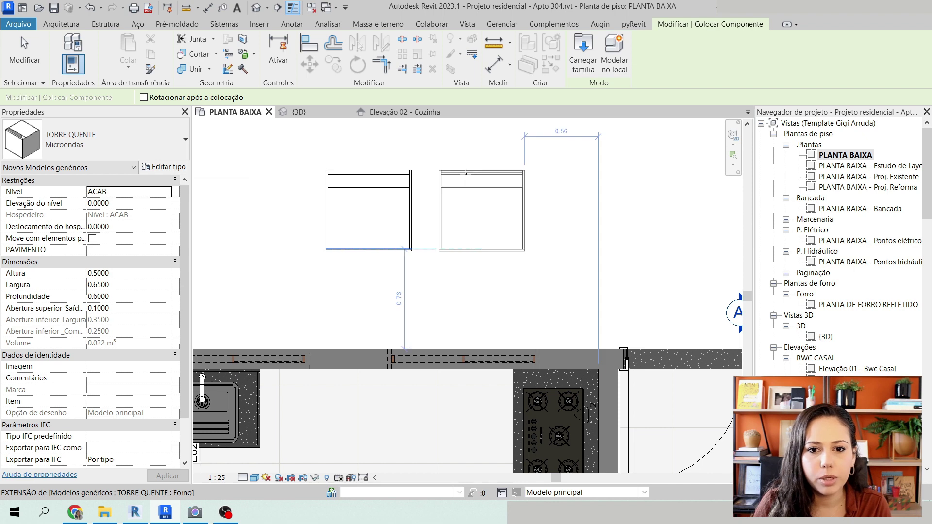
{"action": "left_click", "coordinate": [454, 174]}
{"action": "key", "text": "Escape"}
{"action": "key", "text": "Escape"}
- Select both TORRE QUENTE modules and move them inside the kitchen, beside the cooktop countertop
{"action": "scroll", "coordinate": [436, 167], "scroll_direction": "down", "scroll_amount": 3}
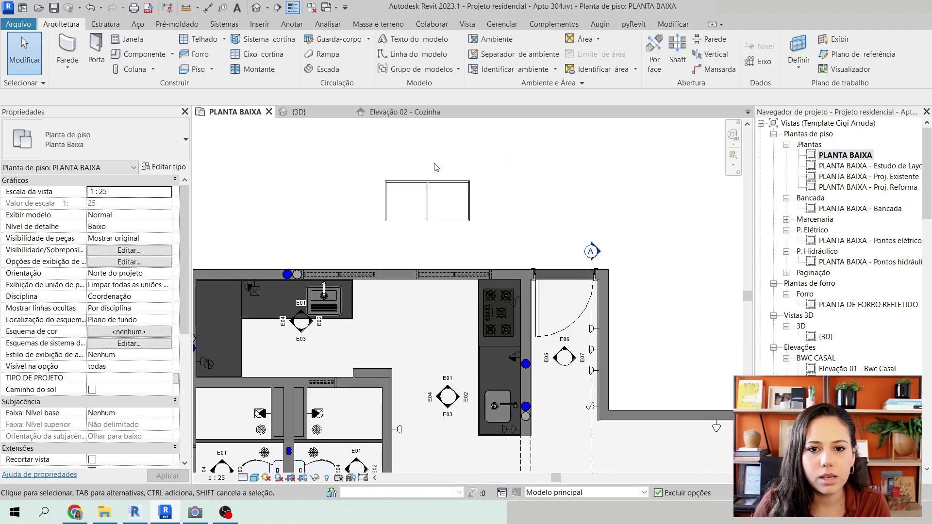
{"action": "scroll", "coordinate": [436, 167], "scroll_direction": "down", "scroll_amount": 2}
{"action": "scroll", "coordinate": [427, 184], "scroll_direction": "up", "scroll_amount": 4}
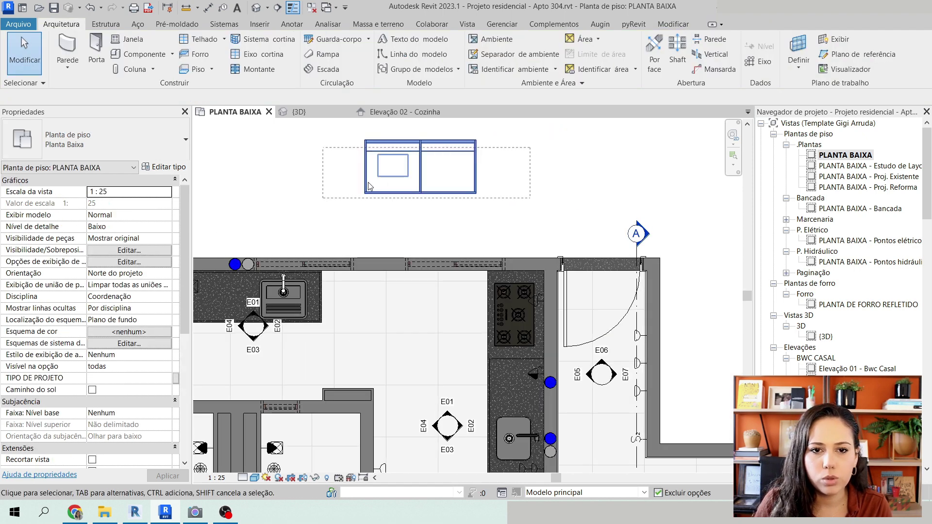
{"action": "left_click", "coordinate": [369, 186]}
{"action": "left_click_drag", "start_coordinate": [370, 186], "coordinate": [438, 348]}
- Rotate the two selected modules by 90° so they stand parallel to the cooktop countertop
{"action": "left_click", "coordinate": [357, 64]}
{"action": "left_click", "coordinate": [558, 302]}
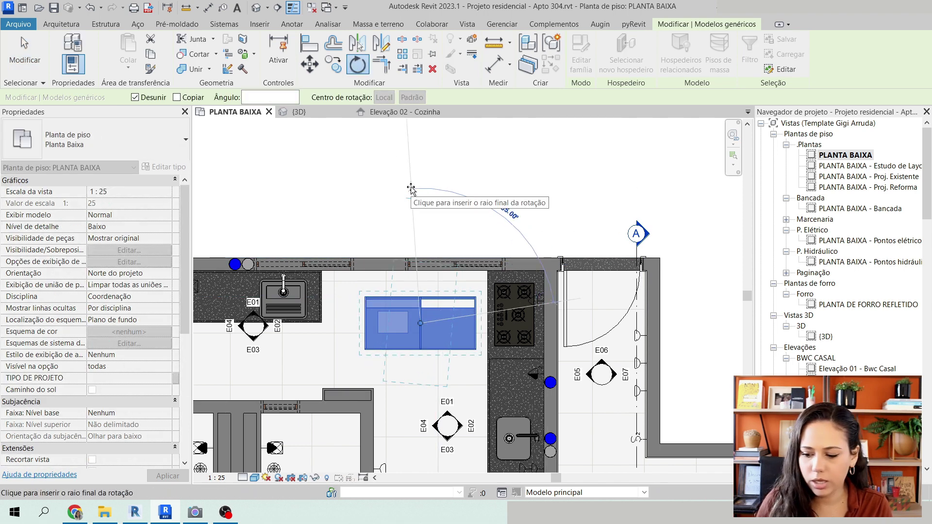
{"action": "type", "text": "90"}
{"action": "key", "text": "Return"}
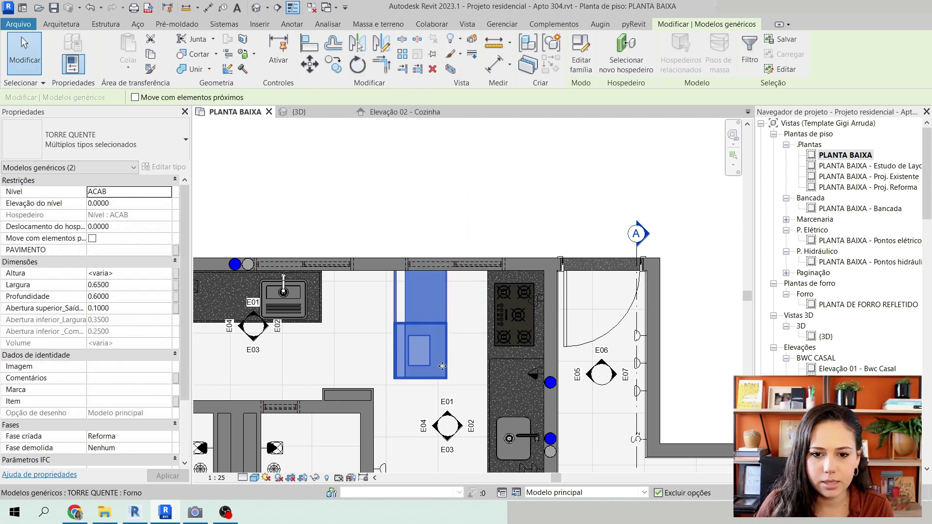
- Move the module pair closer to the cooktop countertop, try another orientation, undo the last orientation change and deselect the modules
{"action": "left_click_drag", "start_coordinate": [442, 366], "coordinate": [479, 394]}
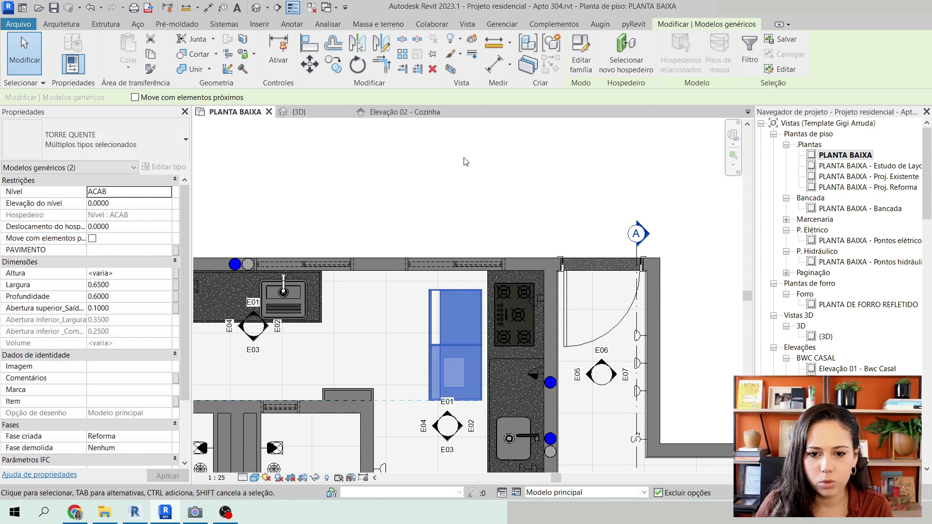
{"action": "scroll", "coordinate": [466, 161], "scroll_direction": "down", "scroll_amount": 2}
{"action": "scroll", "coordinate": [459, 288], "scroll_direction": "up", "scroll_amount": 2}
{"action": "key", "text": "ctrl+z"}
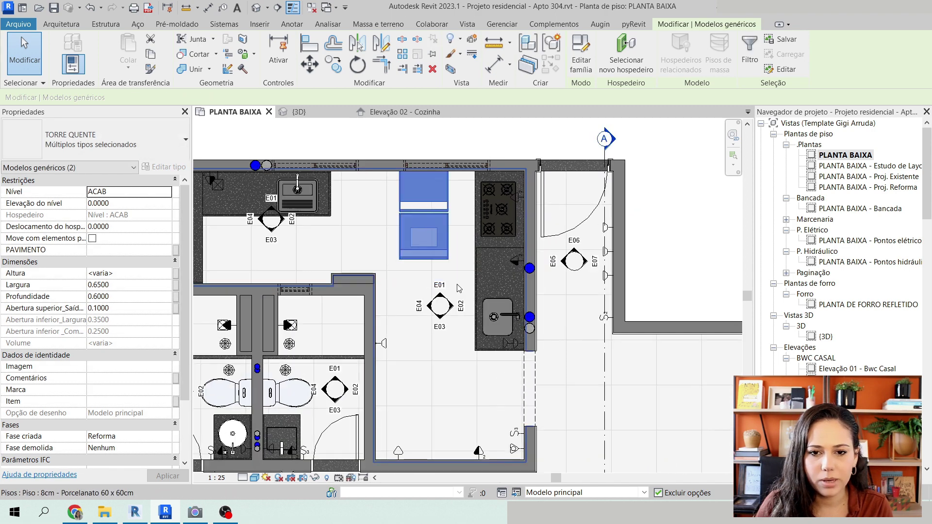
{"action": "key", "text": "ctrl+z"}
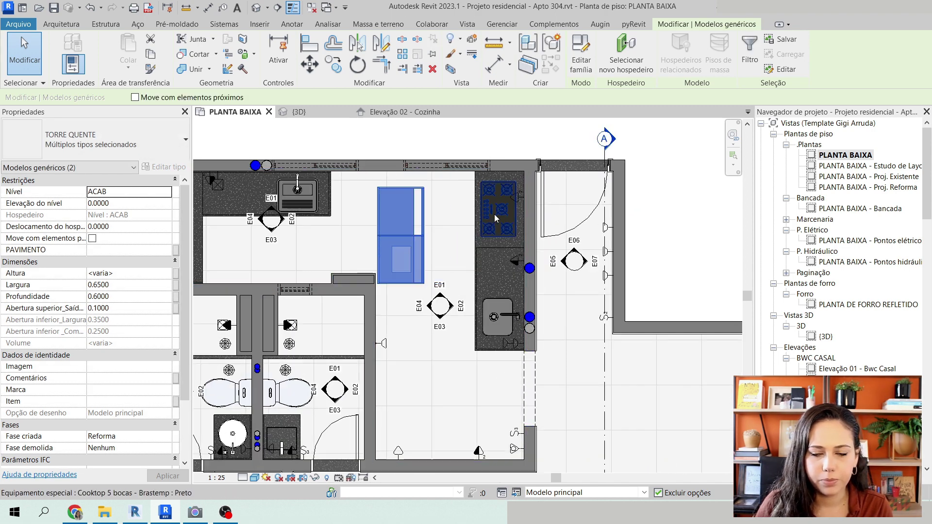
{"action": "key", "text": "Escape"}
- Open Elevação 04 - Cozinha from the kitchen's elevation marker and move the Microondas module on top of the Forno module
{"action": "left_click", "coordinate": [421, 311]}
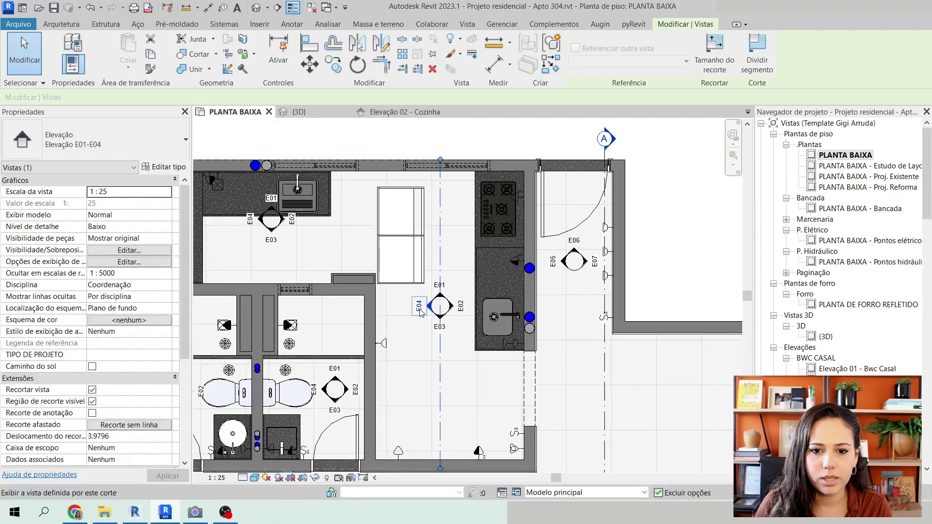
{"action": "double_click", "coordinate": [420, 311]}
{"action": "middle_click_drag", "start_coordinate": [660, 360], "coordinate": [507, 355]}
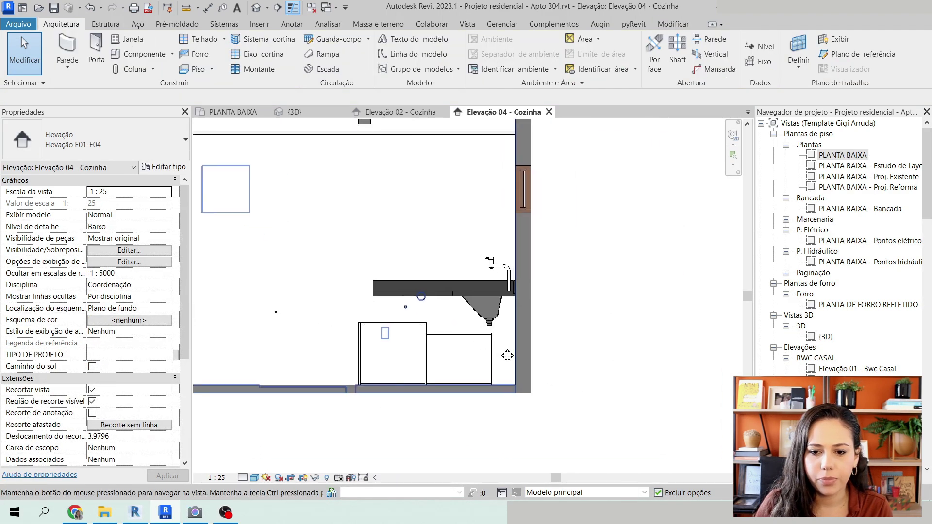
{"action": "left_click", "coordinate": [380, 339]}
{"action": "scroll", "coordinate": [380, 339], "scroll_direction": "up", "scroll_amount": 2}
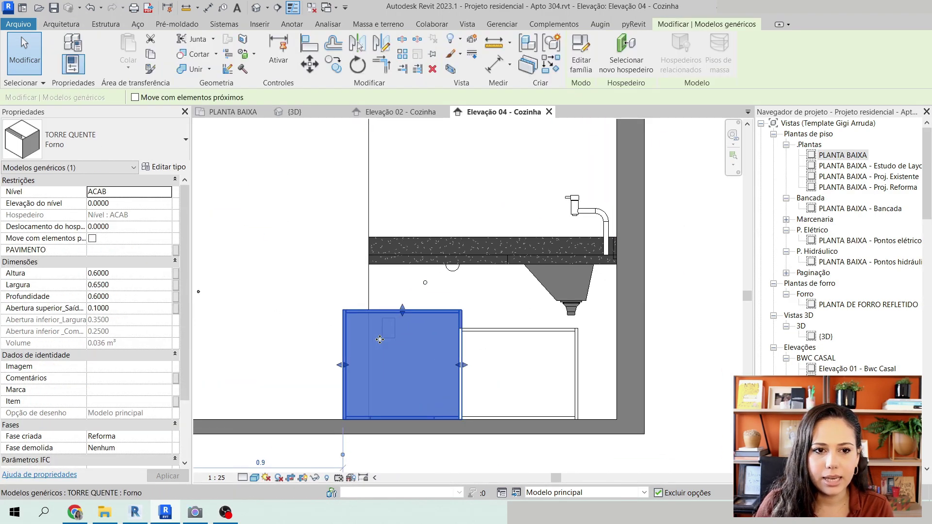
{"action": "left_click", "coordinate": [542, 353]}
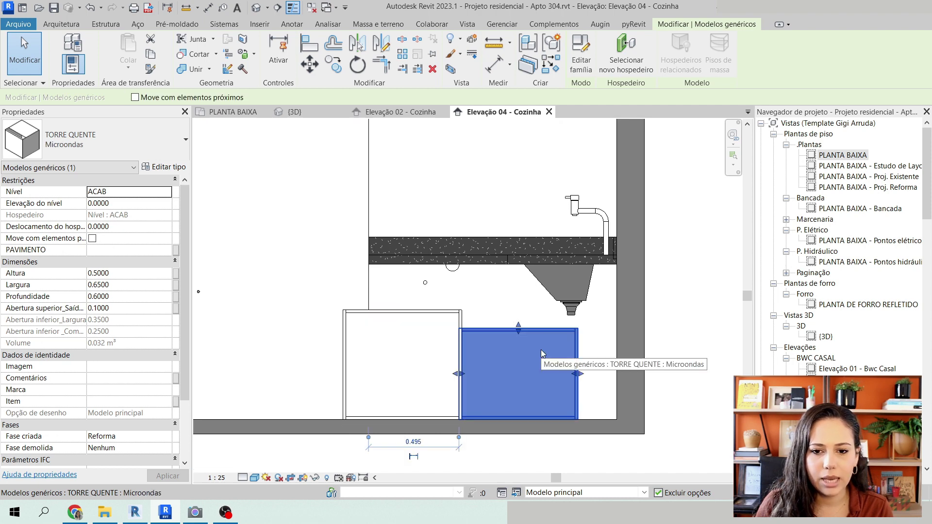
{"action": "left_click", "coordinate": [309, 64]}
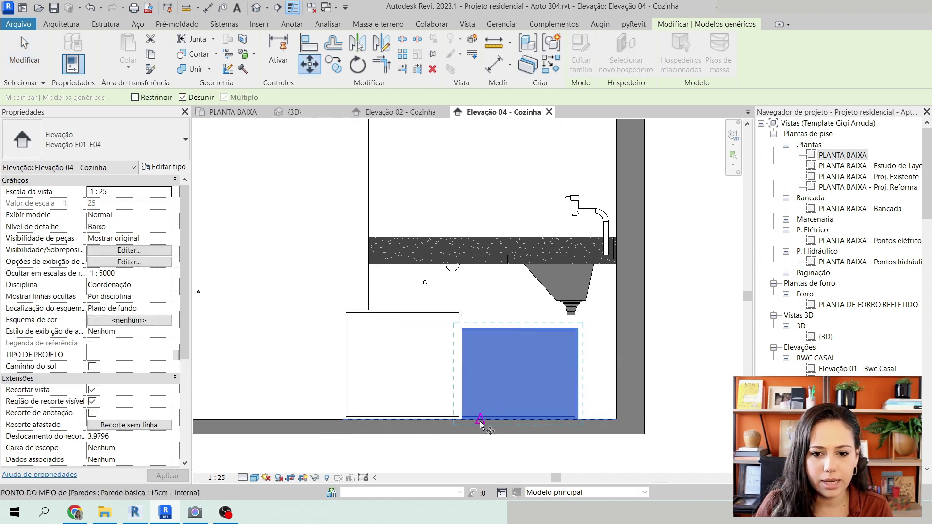
{"action": "left_click", "coordinate": [479, 423]}
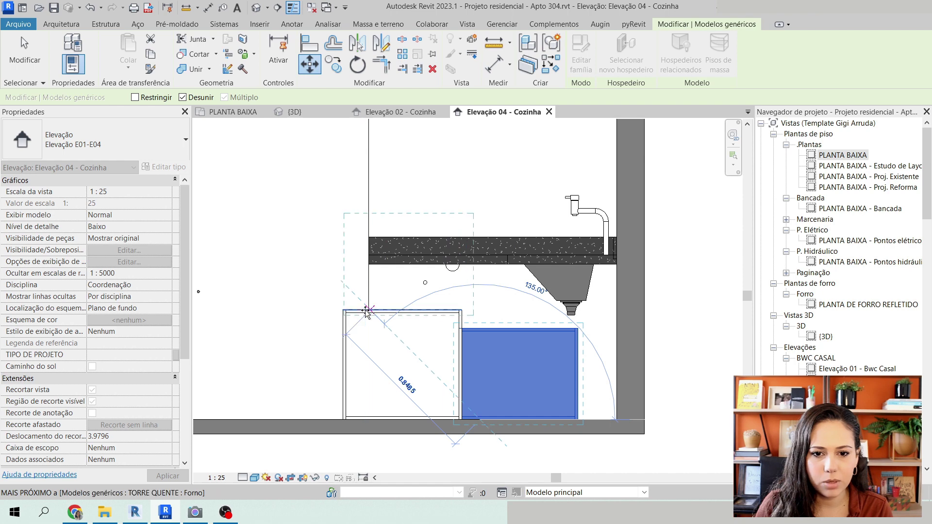
{"action": "left_click", "coordinate": [367, 311]}
- Align the sides of the Microondas module with the sides of the Forno module below it
{"action": "scroll", "coordinate": [356, 306], "scroll_direction": "up", "scroll_amount": 3}
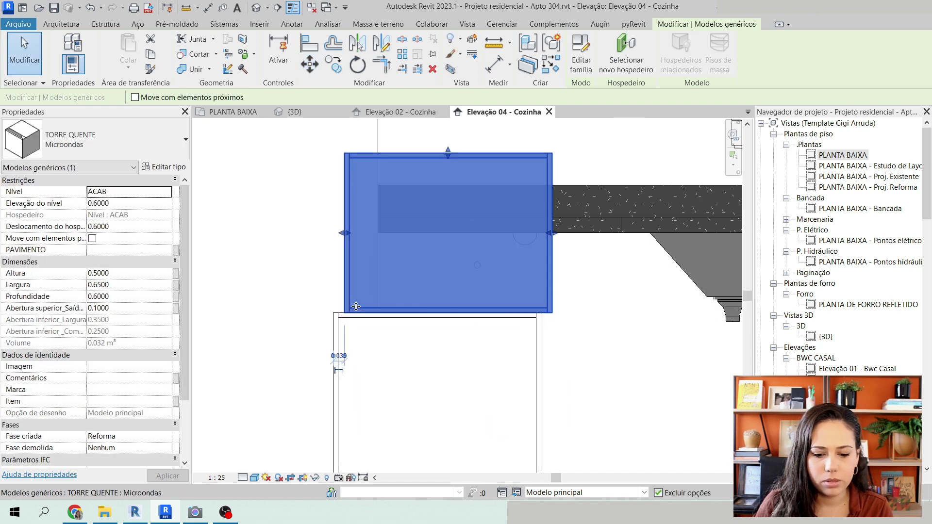
{"action": "key", "text": "a"}
{"action": "key", "text": "l"}
{"action": "left_click", "coordinate": [333, 327]}
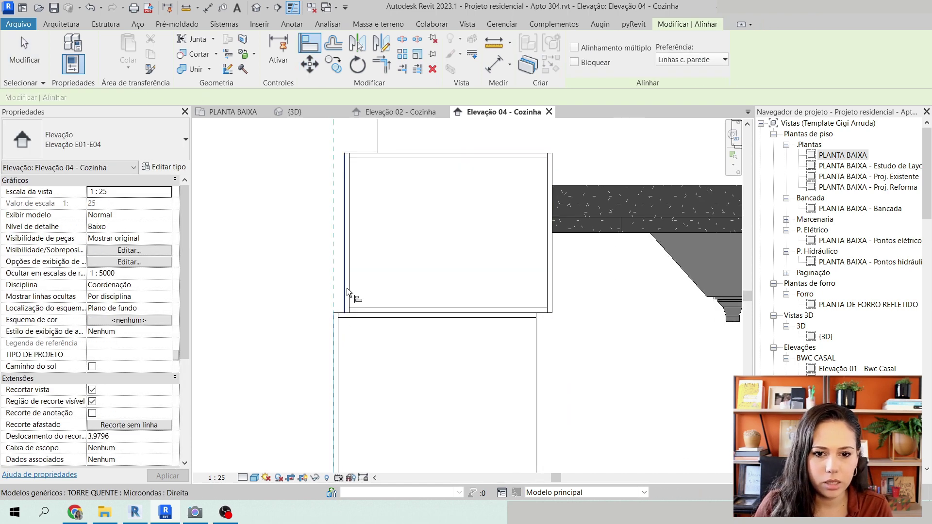
{"action": "left_click", "coordinate": [544, 340]}
{"action": "left_click", "coordinate": [551, 299]}
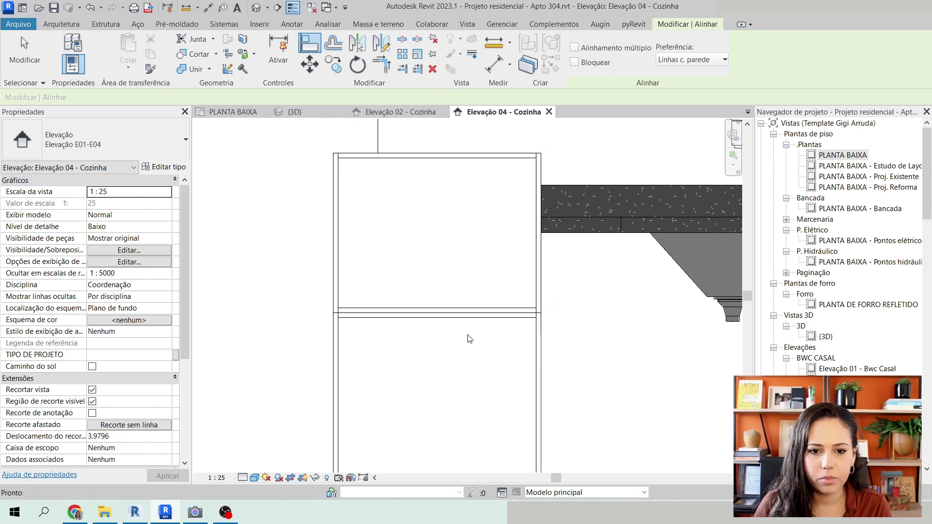
{"action": "key", "text": "Escape"}
- Open the {3D} view and examine the stacked oven and microwave modules inside the kitchen
{"action": "left_click", "coordinate": [291, 112]}
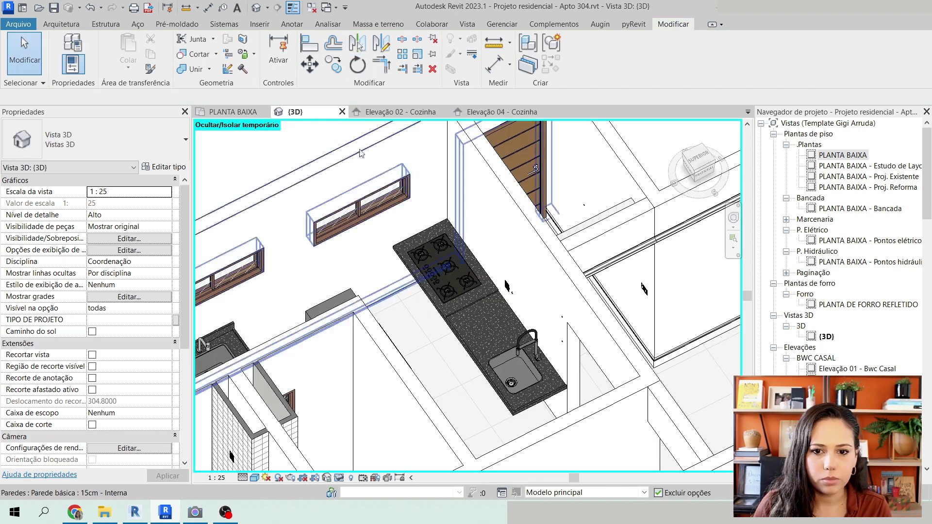
{"action": "middle_click_drag", "start_coordinate": [362, 335], "coordinate": [445, 317], "text": "shift"}
{"action": "scroll", "coordinate": [445, 318], "scroll_direction": "up", "scroll_amount": 4}
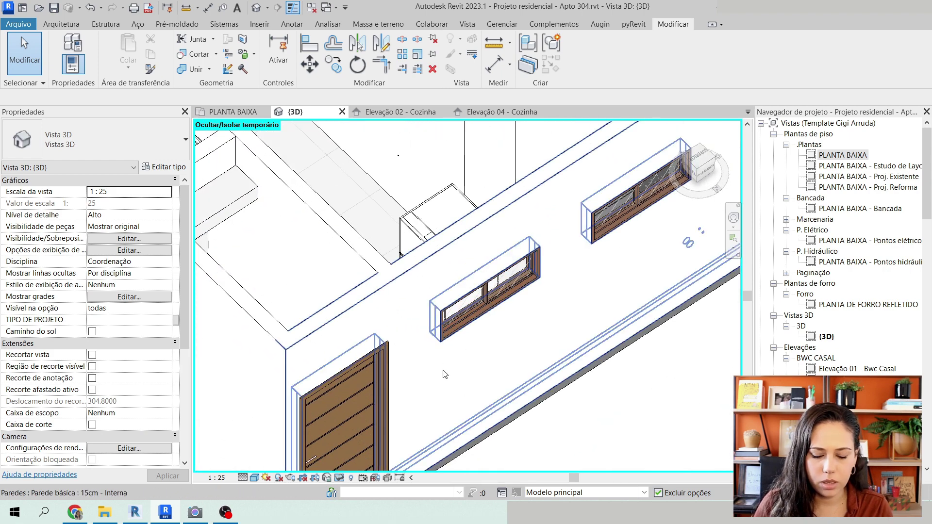
{"action": "left_click", "coordinate": [470, 283]}
{"action": "key", "text": "Escape"}
{"action": "middle_click_drag", "start_coordinate": [470, 282], "coordinate": [558, 293], "text": "shift"}
{"action": "scroll", "coordinate": [558, 293], "scroll_direction": "up", "scroll_amount": 5}
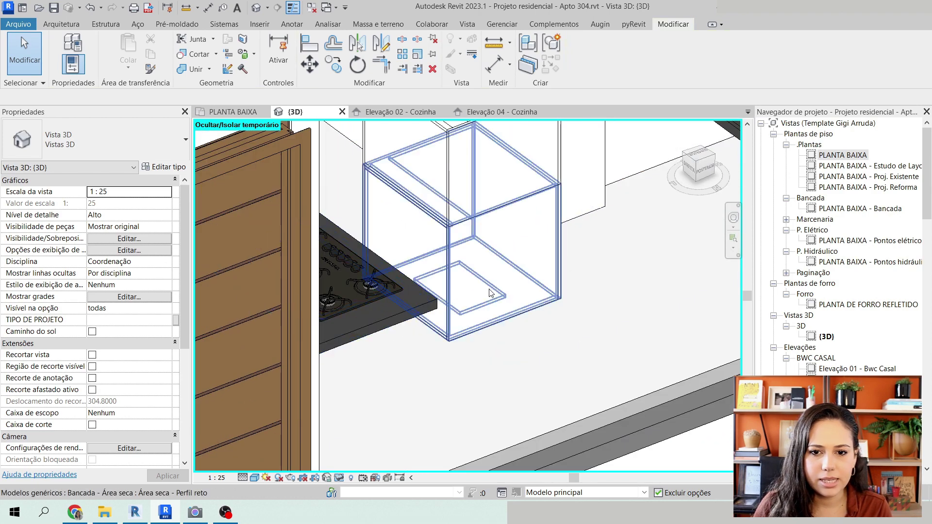
- Rotate the stacked Microondas and Forno modules together by 180° in the 3D view
{"action": "scroll", "coordinate": [507, 404], "scroll_direction": "down", "scroll_amount": 3}
{"action": "left_click", "coordinate": [504, 271]}
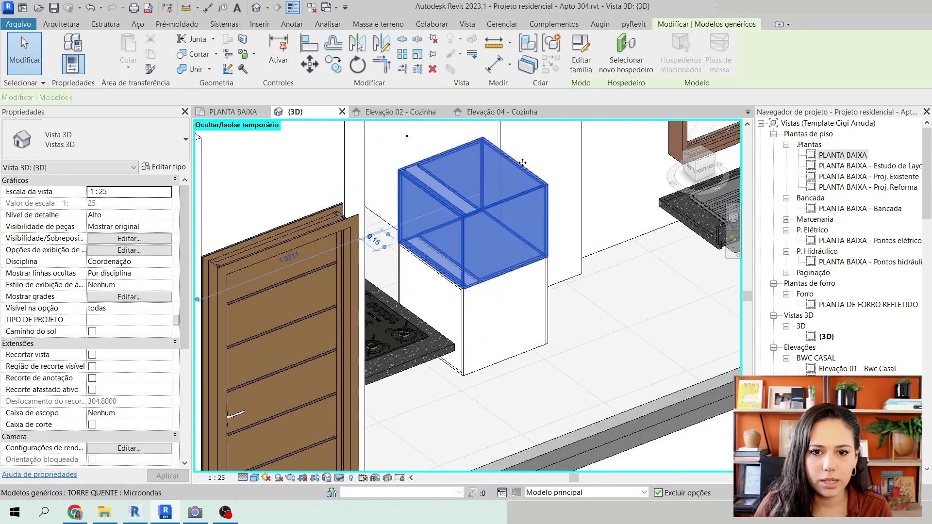
{"action": "scroll", "coordinate": [514, 348], "scroll_direction": "up", "scroll_amount": 2}
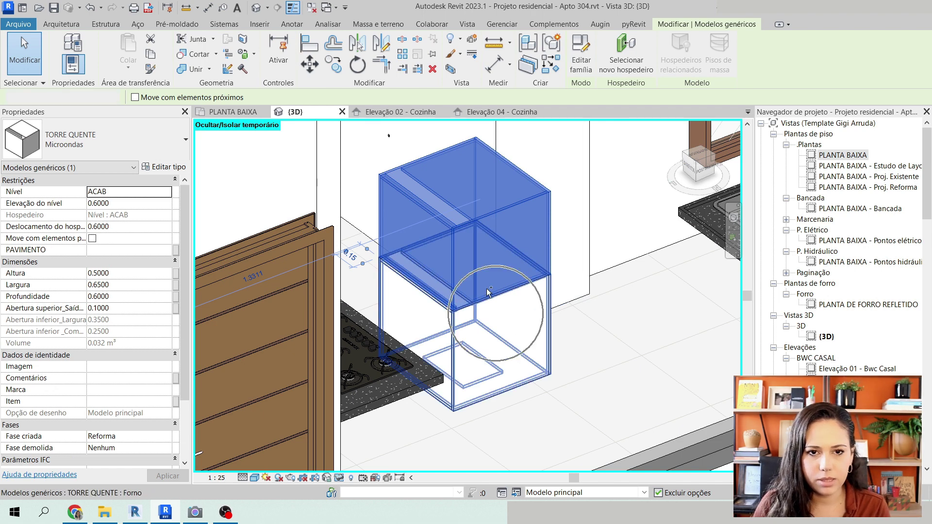
{"action": "left_click", "coordinate": [534, 288], "text": "ctrl"}
{"action": "key", "text": "r"}
{"action": "key", "text": "o"}
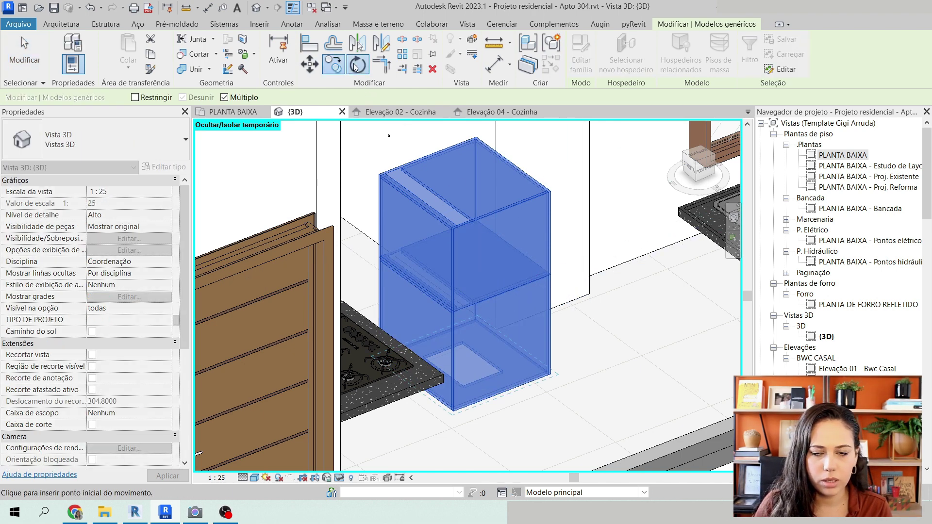
{"action": "left_click", "coordinate": [609, 373]}
{"action": "type", "text": "180"}
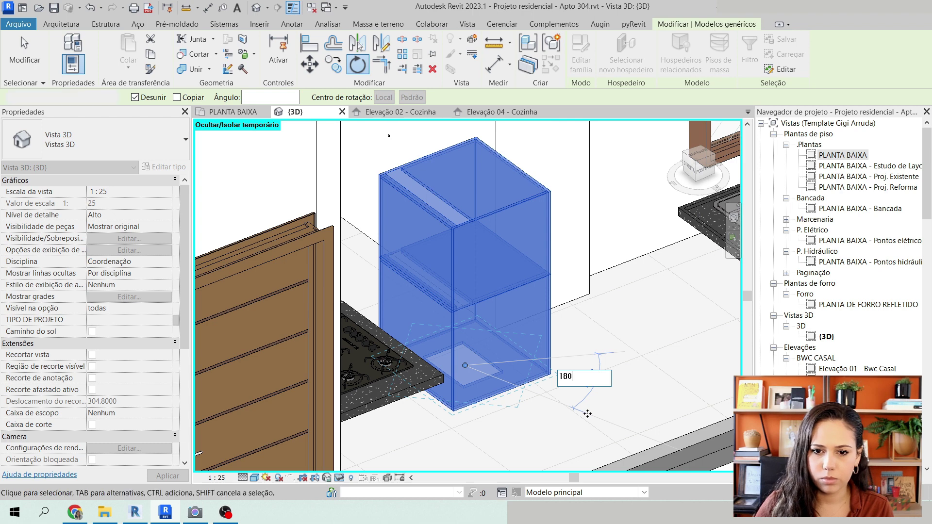
{"action": "key", "text": "Return"}
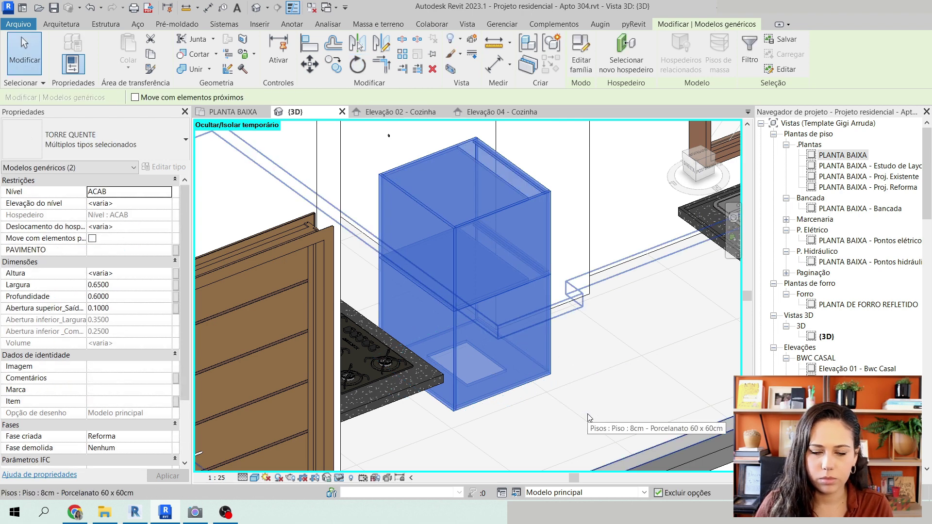
{"action": "key", "text": "Escape"}
- Join the geometry of the Microondas module with the Forno module below it
{"action": "middle_click_drag", "start_coordinate": [590, 417], "coordinate": [637, 414], "text": "shift"}
{"action": "scroll", "coordinate": [533, 225], "scroll_direction": "up", "scroll_amount": 3}
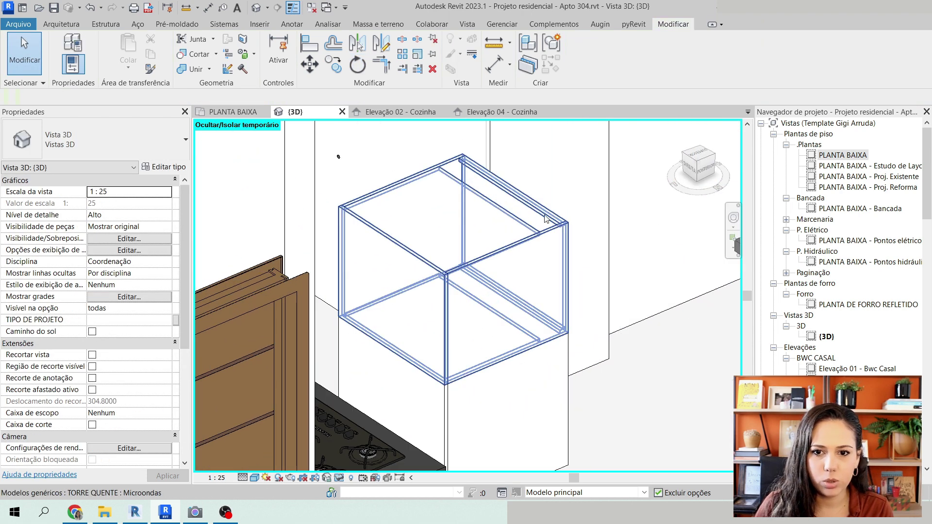
{"action": "scroll", "coordinate": [533, 225], "scroll_direction": "down", "scroll_amount": 2}
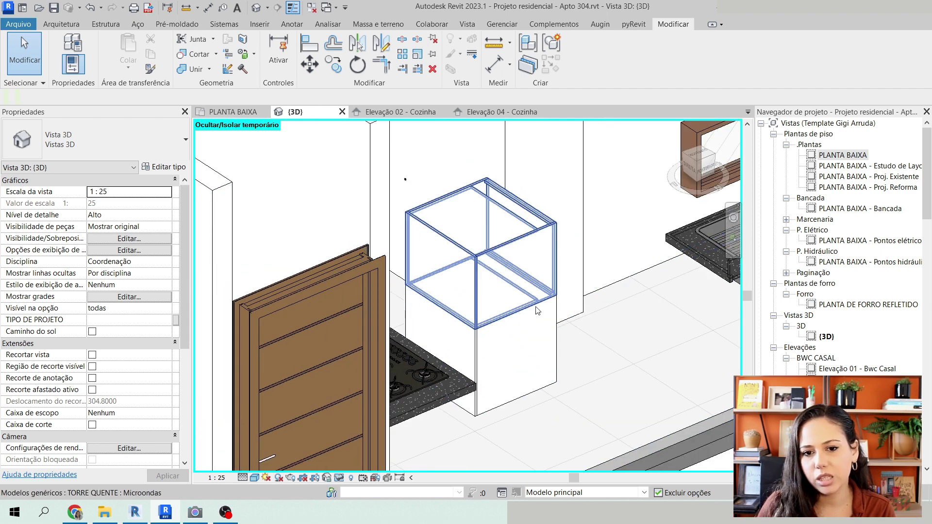
{"action": "middle_click_drag", "start_coordinate": [651, 405], "coordinate": [648, 398]}
{"action": "scroll", "coordinate": [649, 399], "scroll_direction": "up", "scroll_amount": 2}
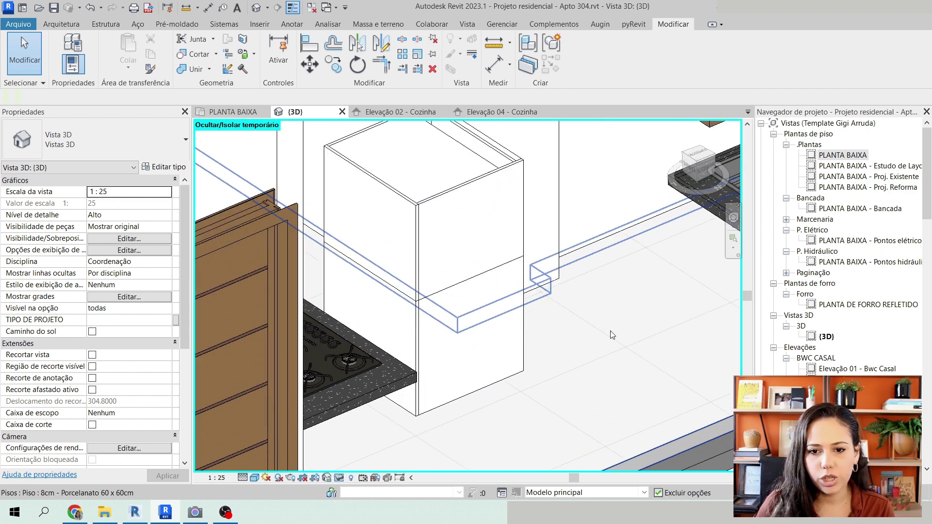
{"action": "left_click", "coordinate": [587, 363]}
{"action": "key", "text": "Escape"}
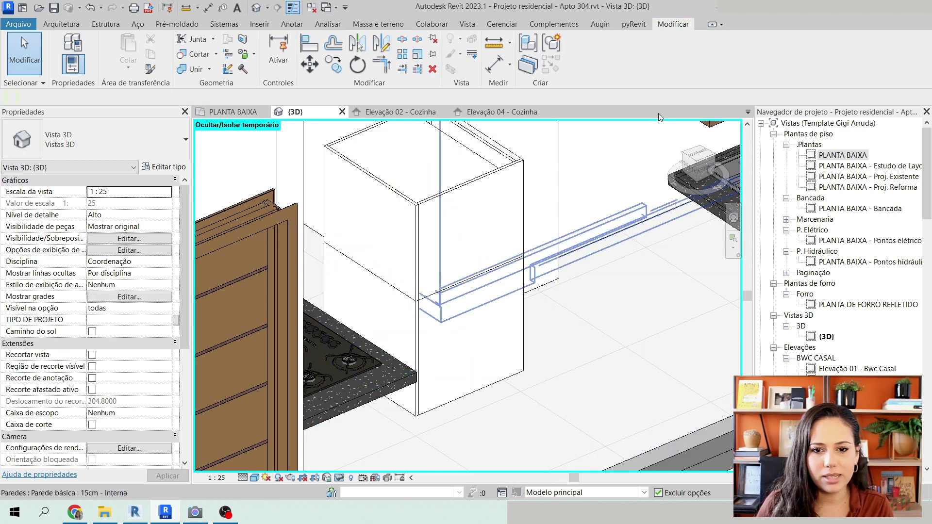
{"action": "left_click", "coordinate": [815, 214]}
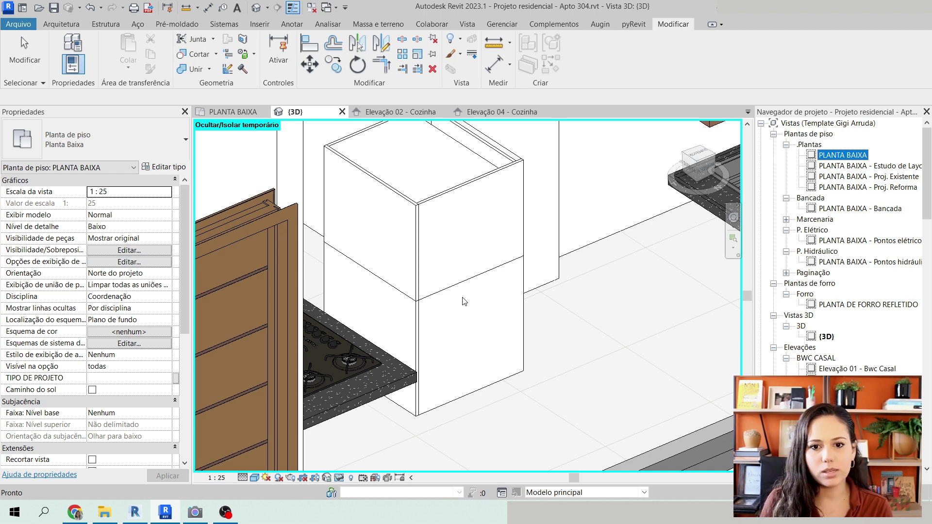
{"action": "left_click", "coordinate": [456, 258]}
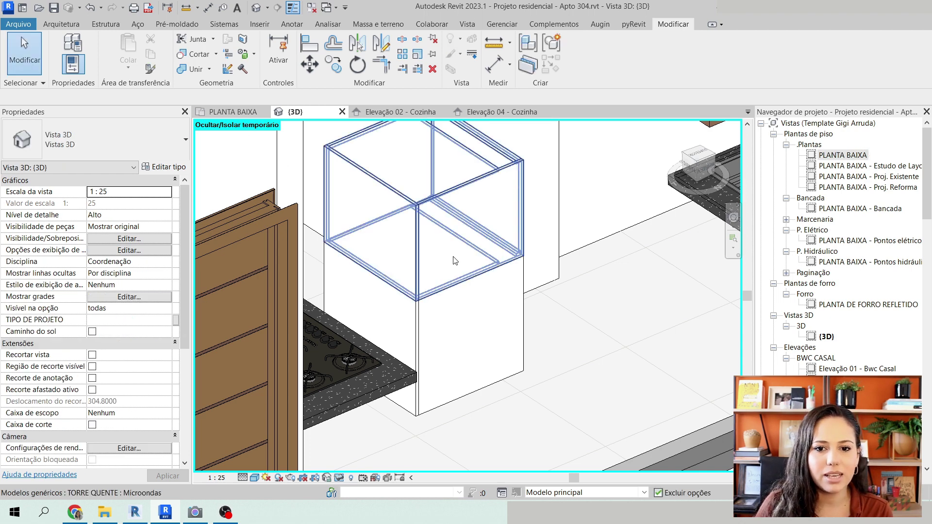
{"action": "left_click", "coordinate": [454, 257]}
{"action": "left_click", "coordinate": [182, 70]}
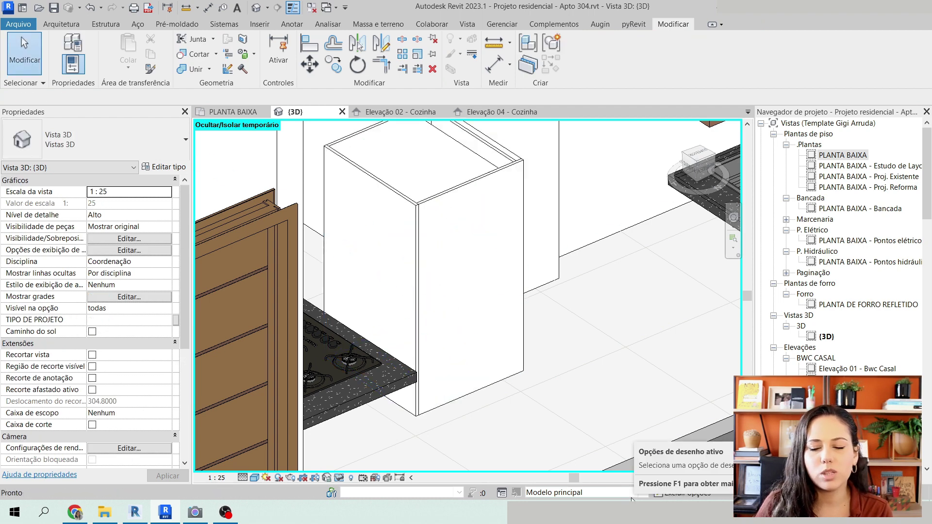
- Isolate the Forno and Microondas modules together with a section box around the selection
{"action": "left_click", "coordinate": [845, 369]}
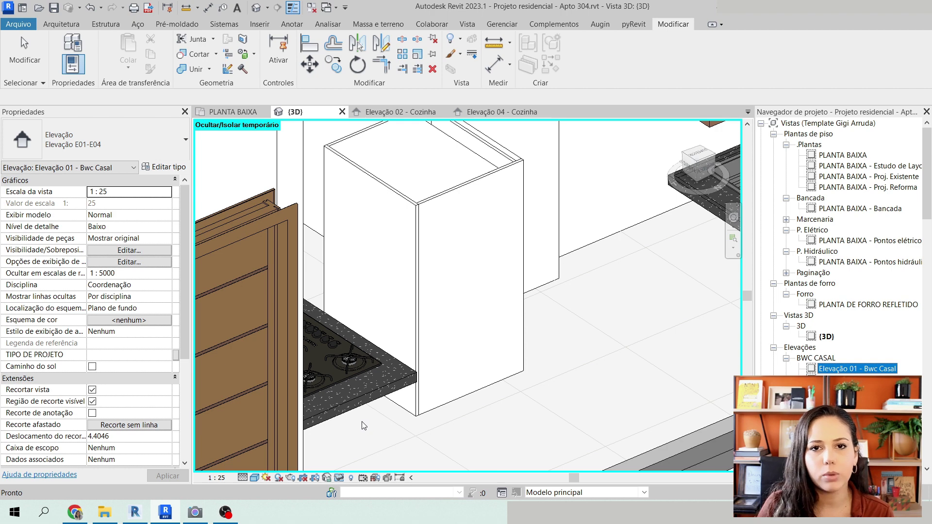
{"action": "left_click", "coordinate": [473, 261]}
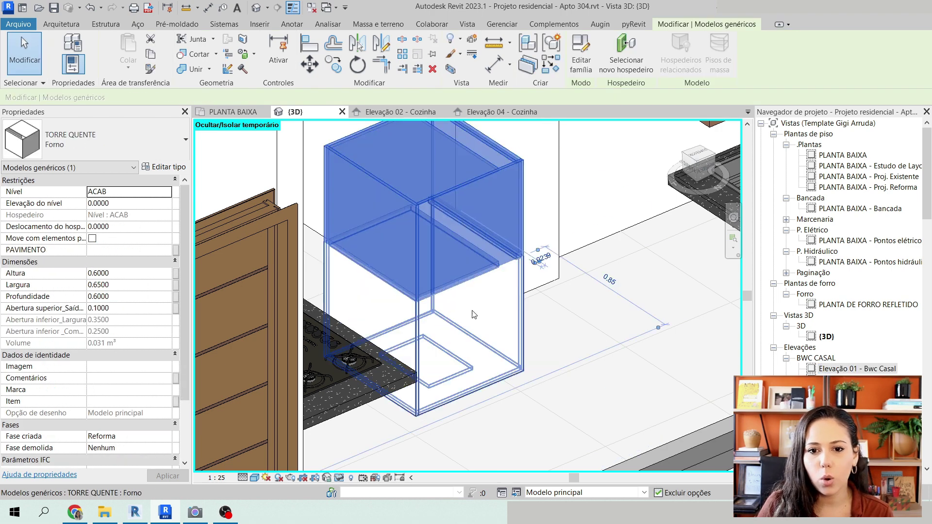
{"action": "left_click", "coordinate": [473, 320]}
{"action": "left_click", "coordinate": [470, 318]}
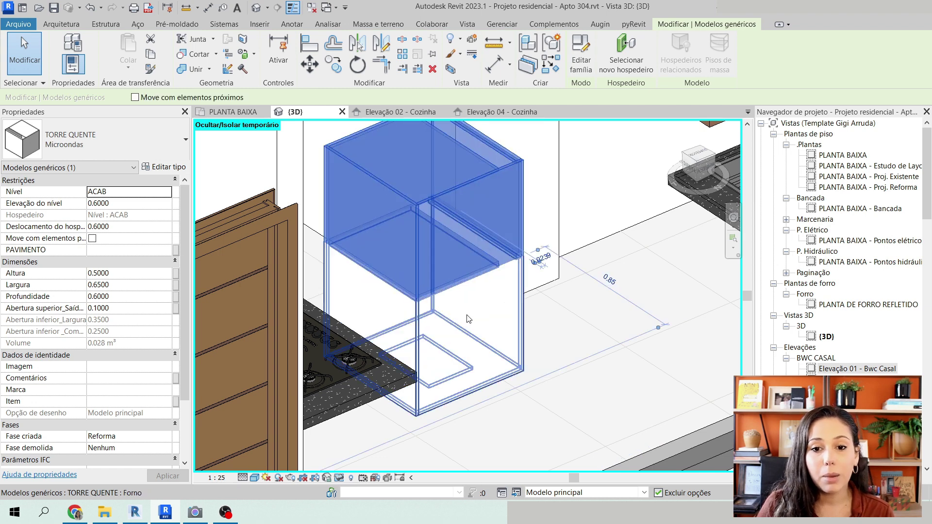
{"action": "left_click", "coordinate": [467, 315]}
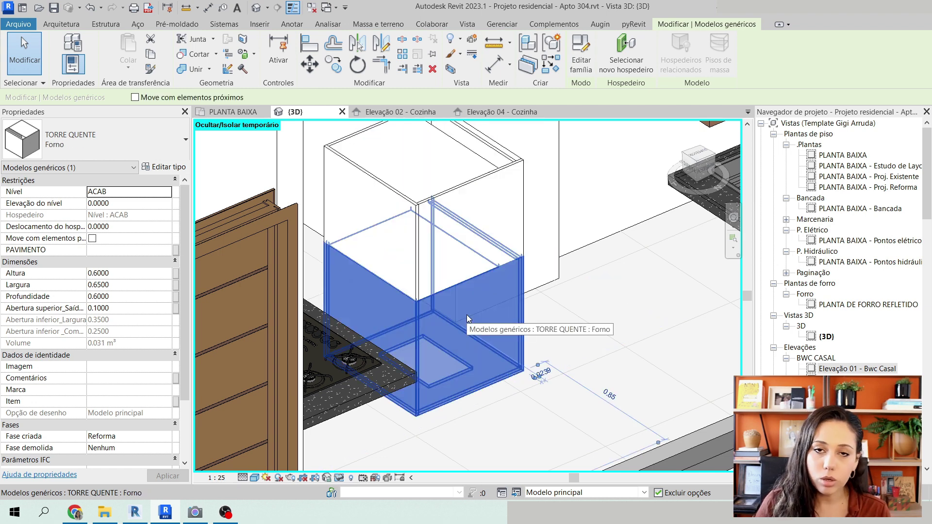
{"action": "left_click", "coordinate": [423, 217], "text": "ctrl"}
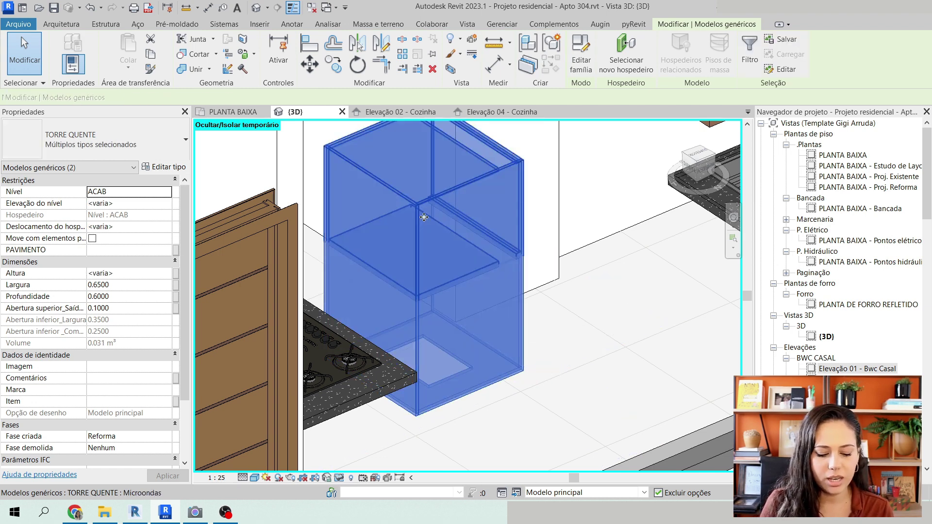
{"action": "key", "text": "b"}
{"action": "key", "text": "x"}
- Move a side of the section box inward so it cuts through both modules and opens up their interior
{"action": "left_click", "coordinate": [589, 217]}
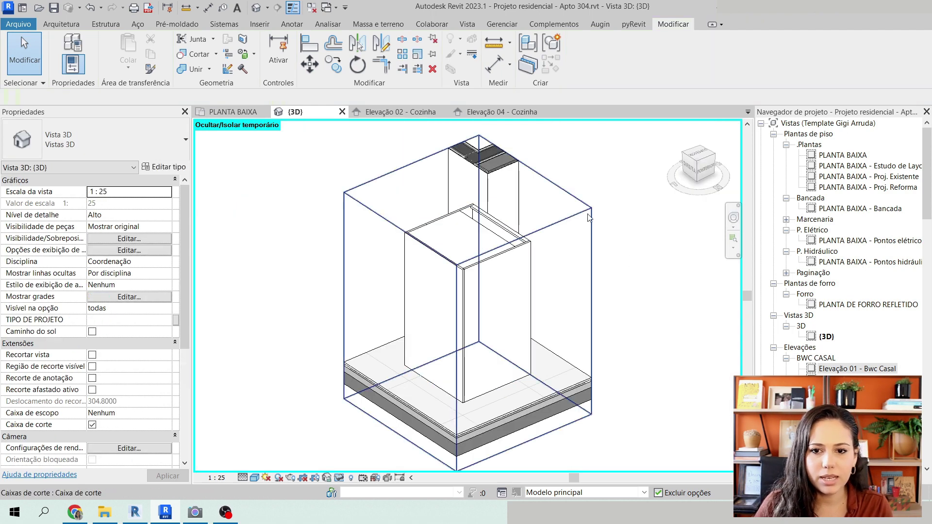
{"action": "left_click", "coordinate": [589, 216]}
{"action": "middle_click_drag", "start_coordinate": [561, 279], "coordinate": [504, 319], "text": "shift"}
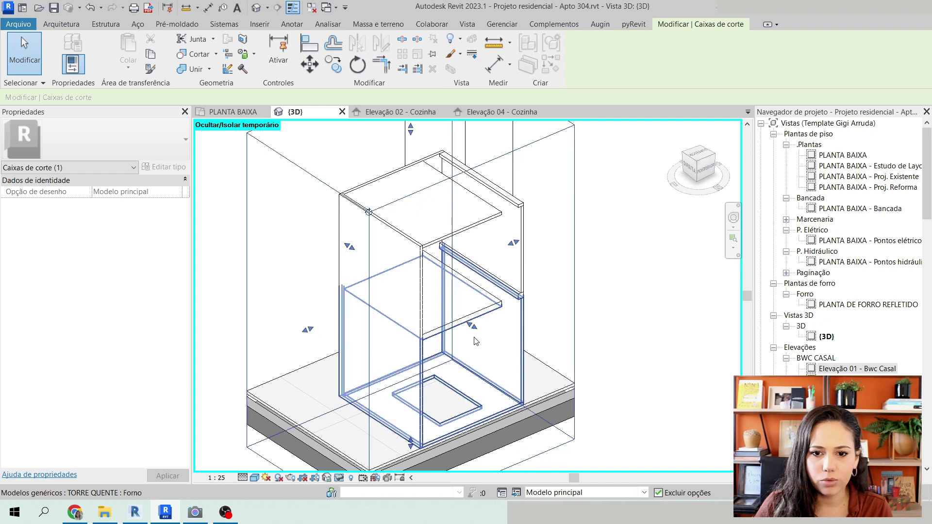
{"action": "left_click", "coordinate": [658, 358]}
{"action": "middle_click_drag", "start_coordinate": [658, 358], "coordinate": [654, 348], "text": "shift"}
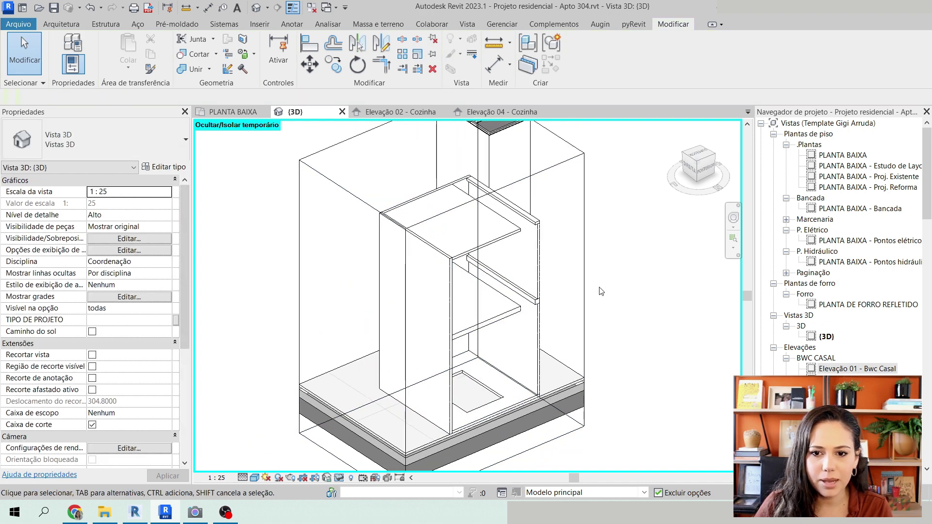
- Temporarily hide the section box outline in the 3D view
{"action": "left_click", "coordinate": [586, 290]}
{"action": "left_click", "coordinate": [650, 398]}
{"action": "middle_click_drag", "start_coordinate": [650, 397], "coordinate": [680, 388], "text": "shift"}
{"action": "scroll", "coordinate": [689, 346], "scroll_direction": "up", "scroll_amount": 3}
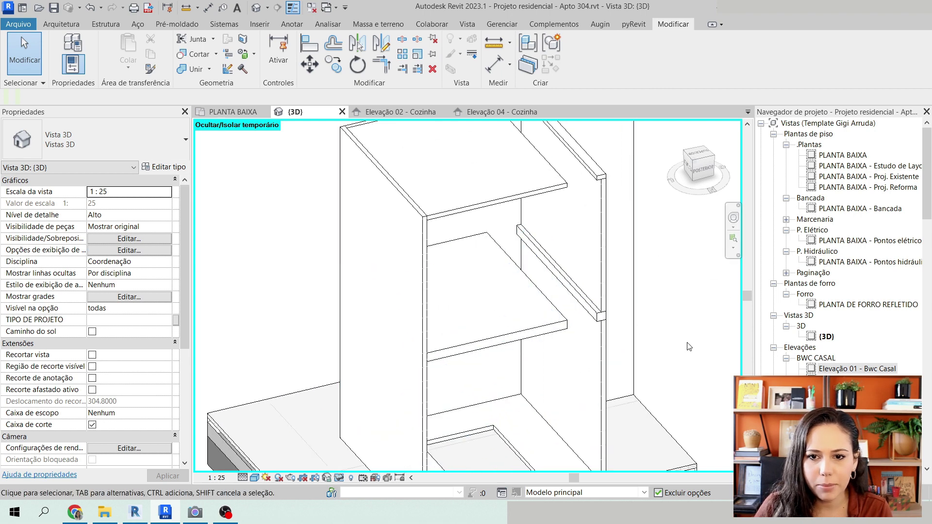
- Examine the Forno and Microondas modules one by one in the cutaway view, then look over the undo history
{"action": "scroll", "coordinate": [562, 264], "scroll_direction": "down", "scroll_amount": 3}
{"action": "middle_click_drag", "start_coordinate": [651, 328], "coordinate": [651, 376]}
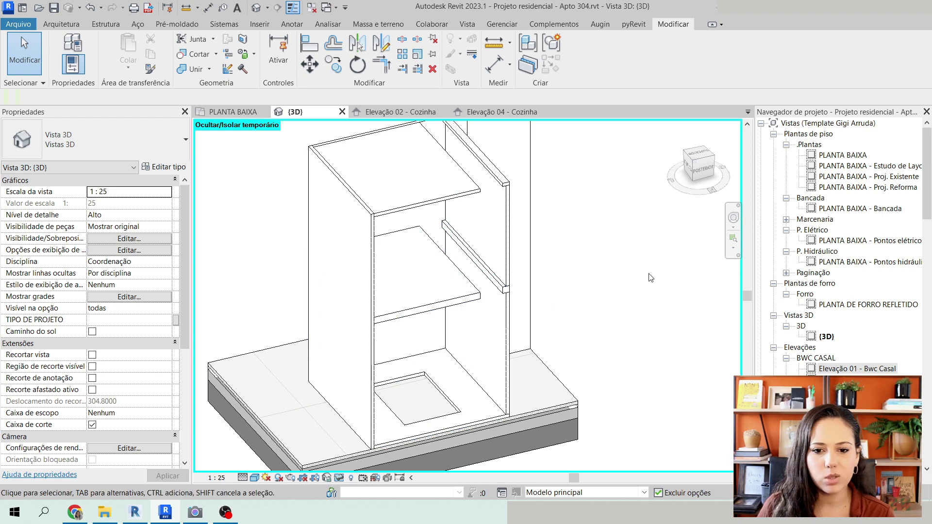
{"action": "left_click", "coordinate": [356, 388]}
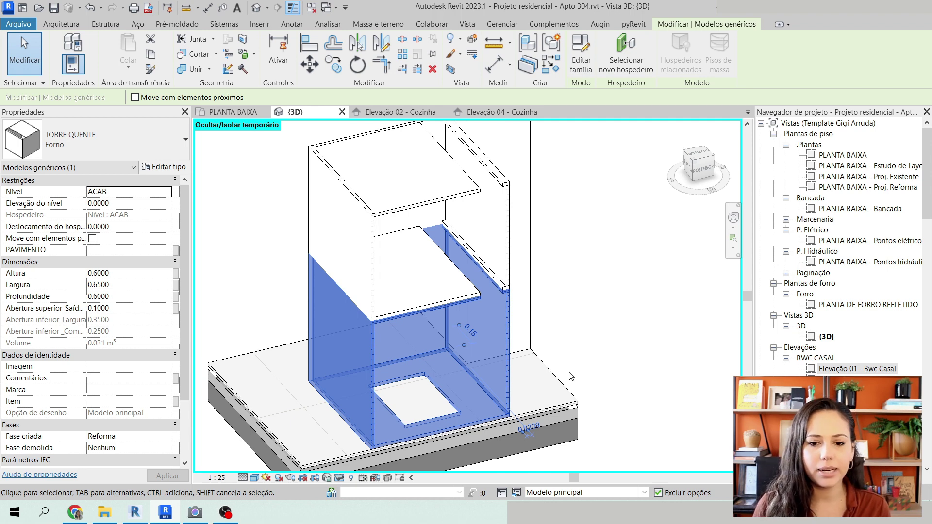
{"action": "left_click", "coordinate": [670, 276]}
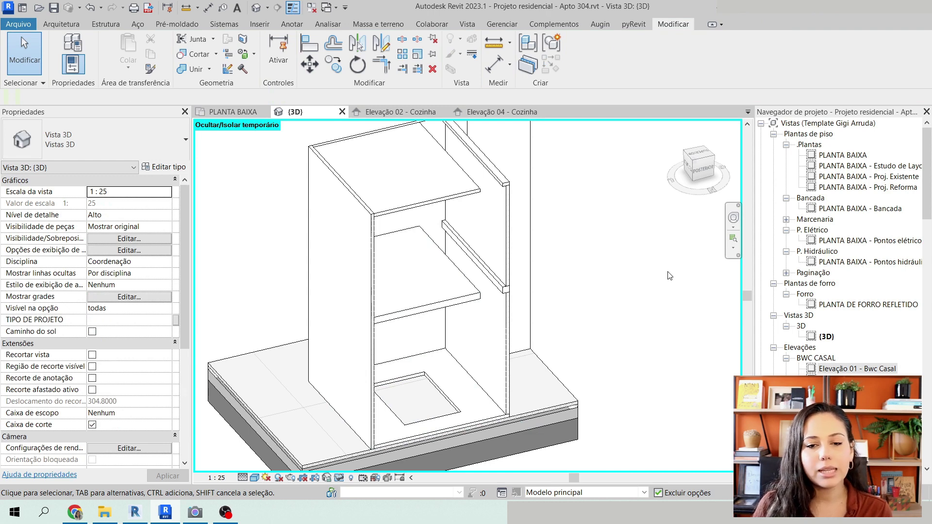
{"action": "left_click", "coordinate": [507, 214]}
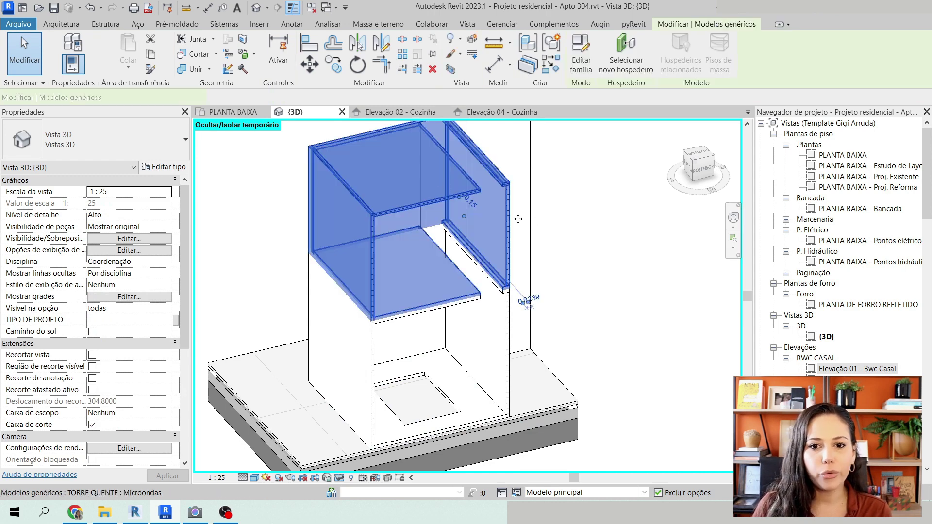
{"action": "left_click", "coordinate": [590, 252]}
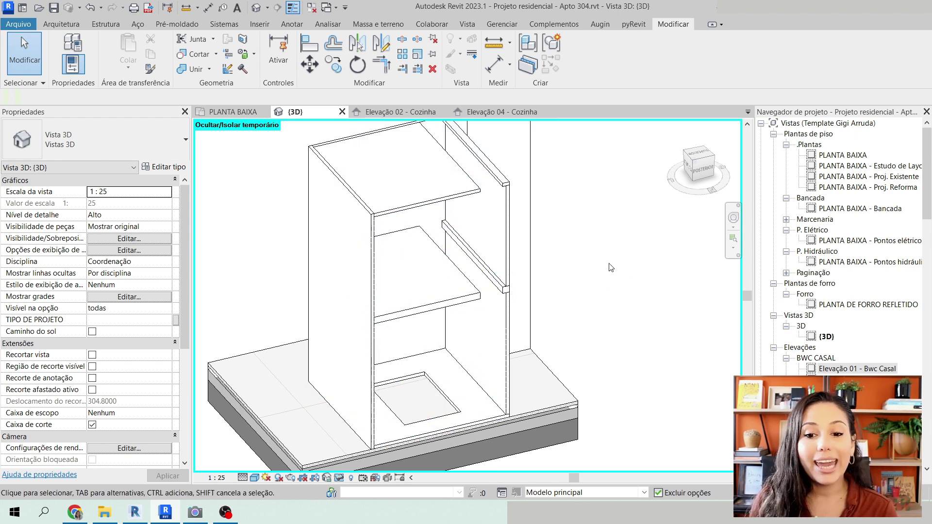
{"action": "scroll", "coordinate": [611, 267], "scroll_direction": "down", "scroll_amount": 3}
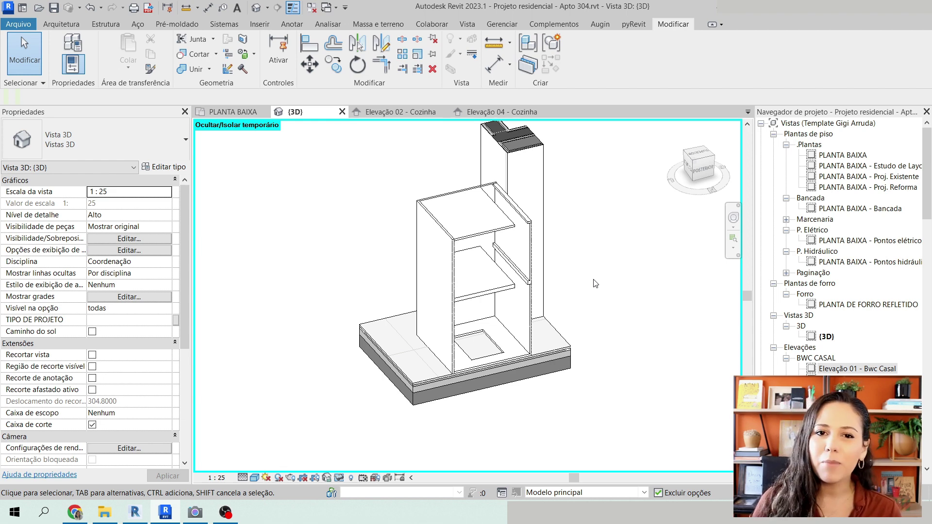
{"action": "left_click", "coordinate": [101, 8]}
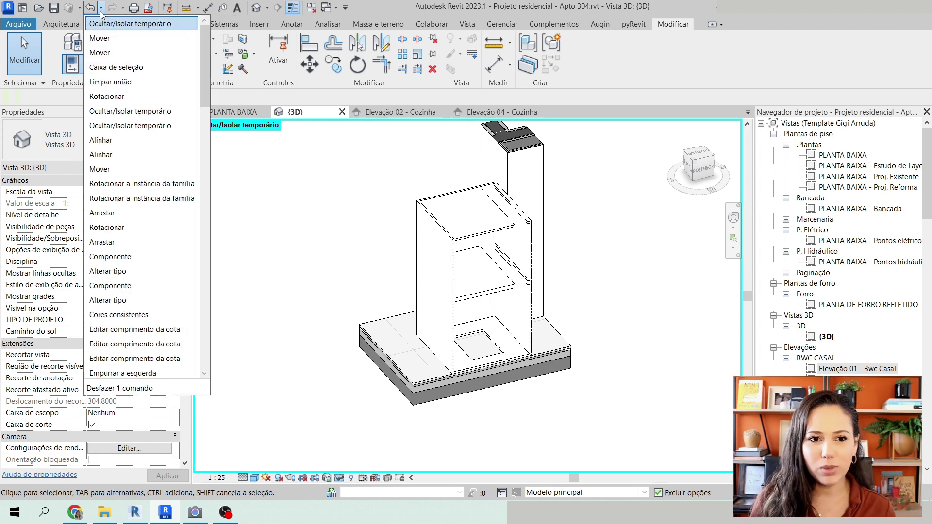
- Open the PLANTA BAIXA floor plan and start placing a component of the TORRE QUENTE family, type Forno, dismissing the save reminder
{"action": "double_click", "coordinate": [839, 155]}
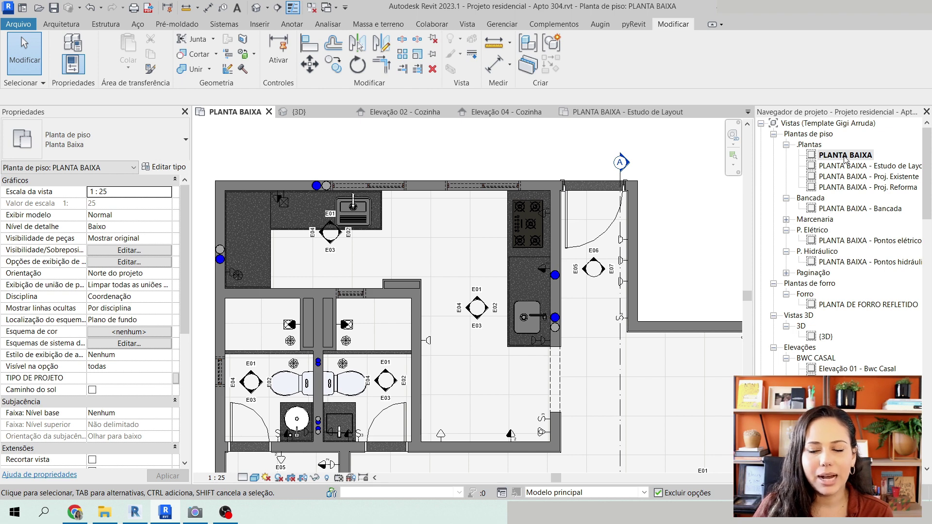
{"action": "left_click", "coordinate": [62, 25]}
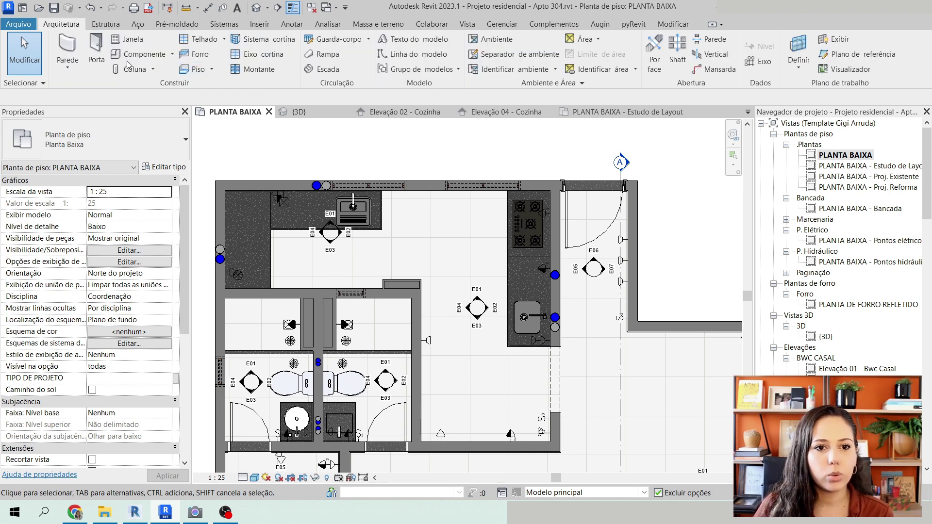
{"action": "left_click", "coordinate": [81, 144]}
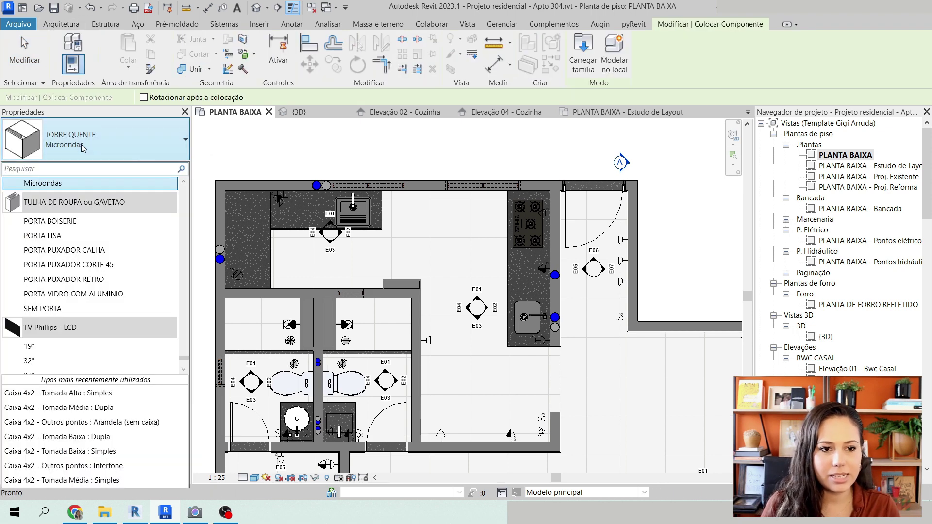
{"action": "type", "text": "tor"}
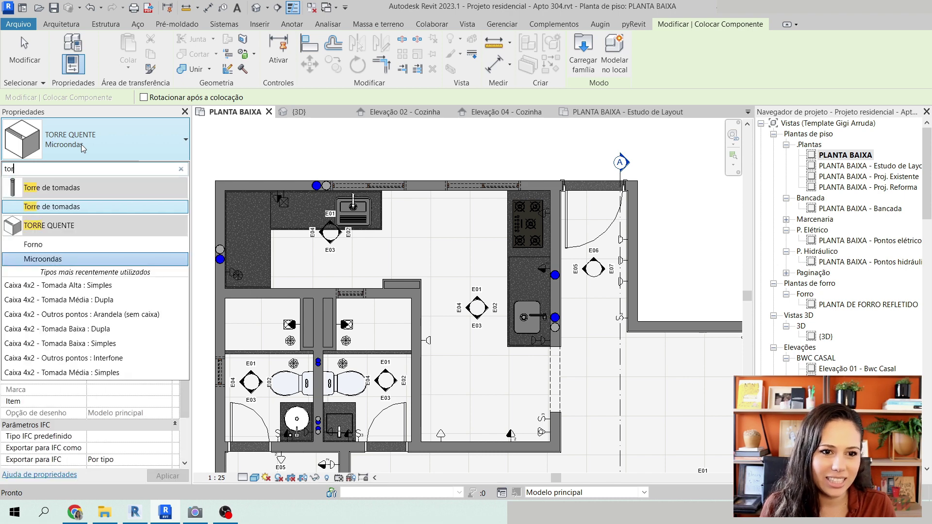
{"action": "type", "text": "reforno"}
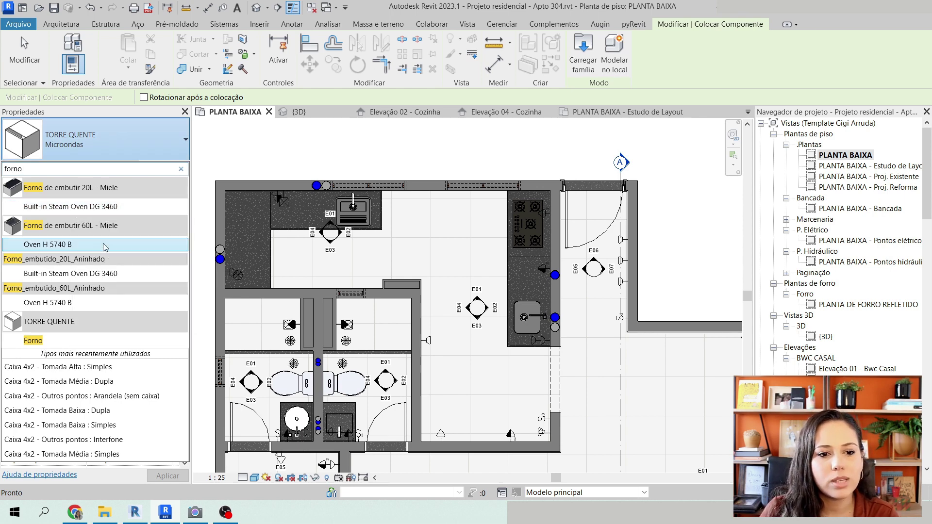
{"action": "mouse_move", "coordinate": [32, 342]}
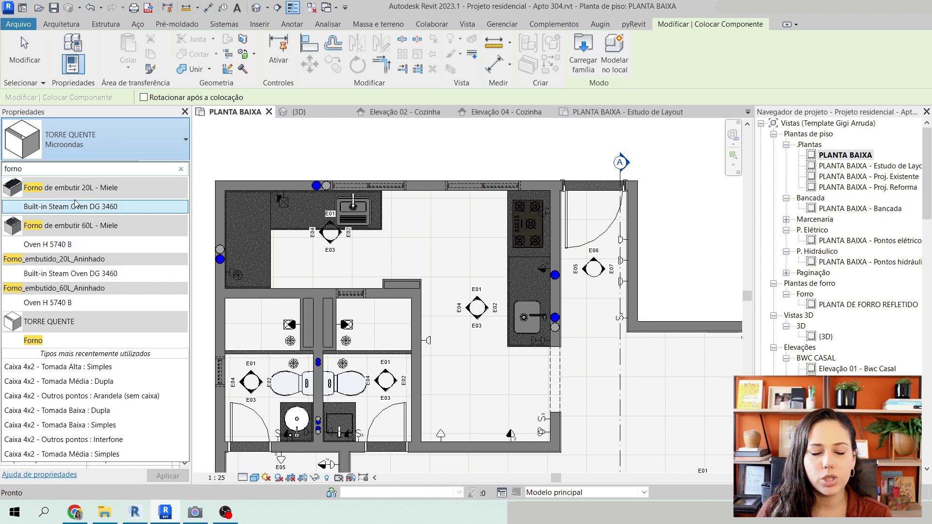
{"action": "mouse_move", "coordinate": [112, 252]}
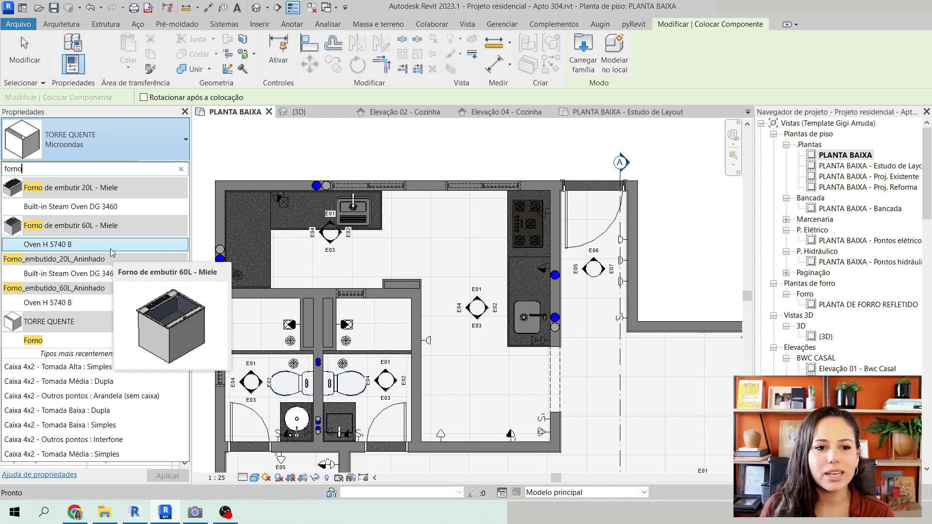
{"action": "mouse_move", "coordinate": [109, 209]}
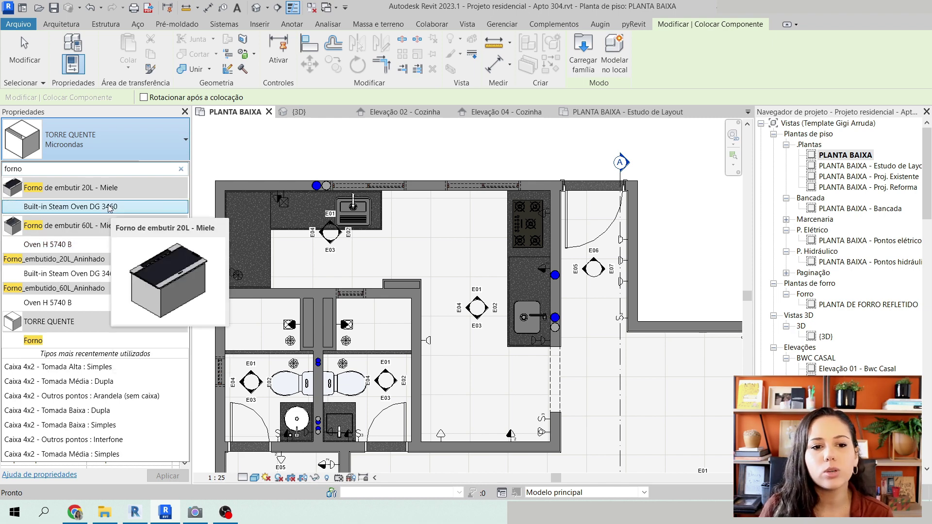
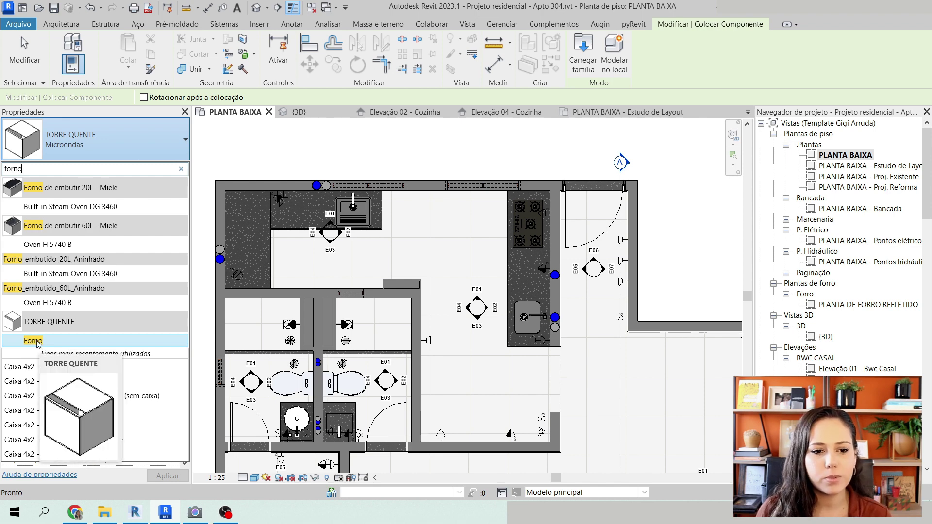
{"action": "left_click", "coordinate": [37, 341]}
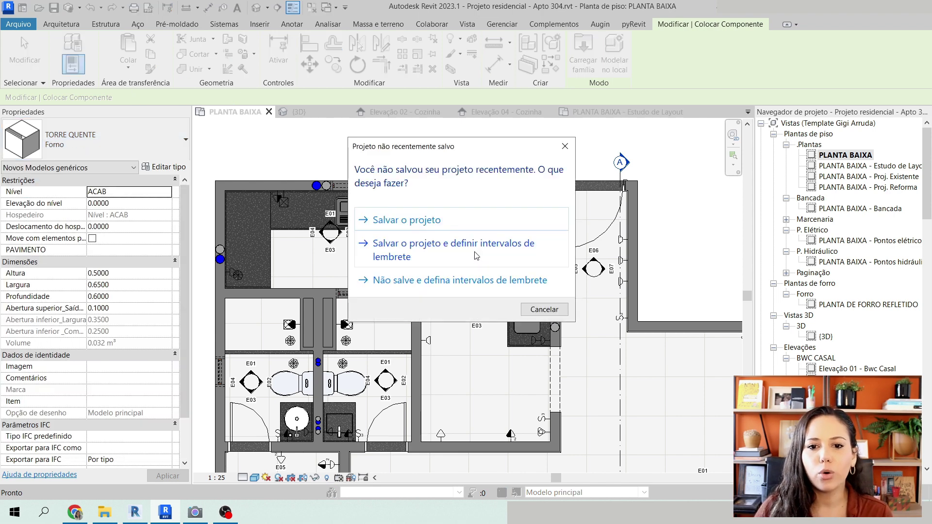
{"action": "key", "text": "Escape"}
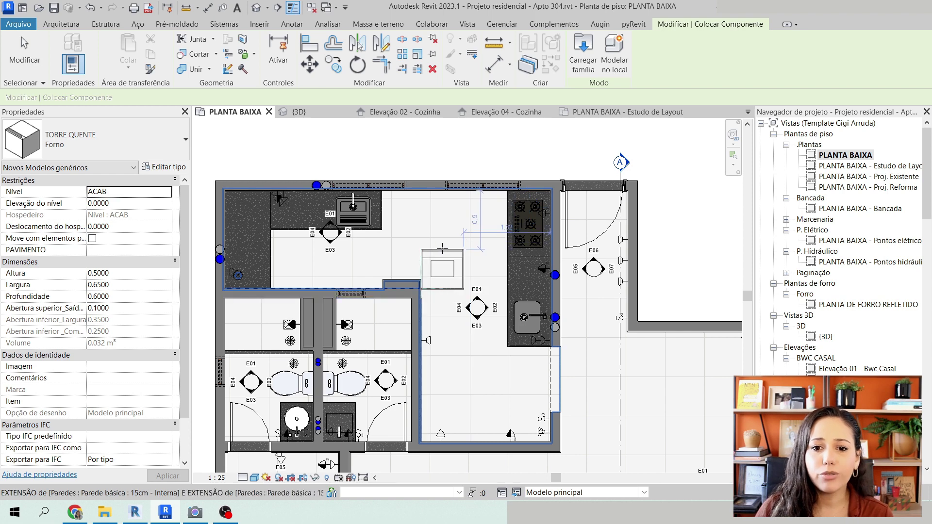
- Set the Forno module's Altura to 0.6000, rotate it to face the room and place it at the cooktop counter along the wall
{"action": "scroll", "coordinate": [461, 248], "scroll_direction": "up", "scroll_amount": 4}
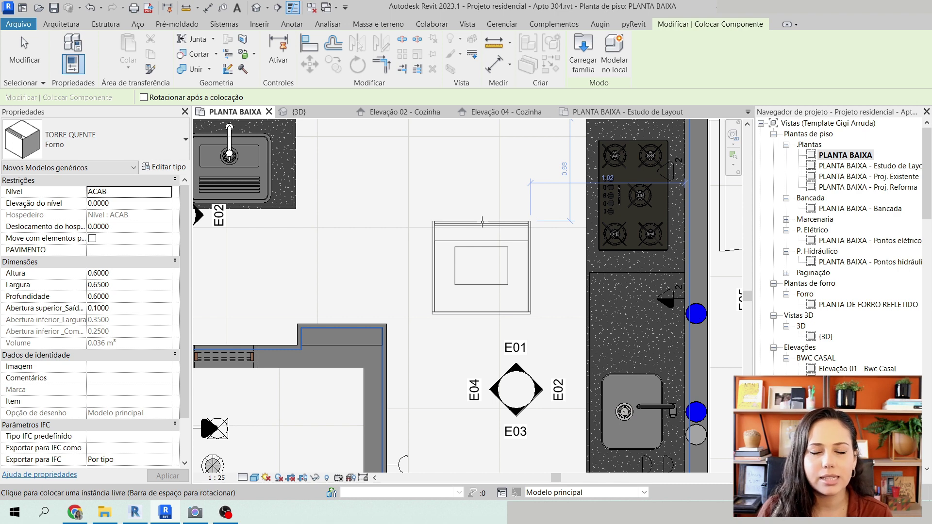
{"action": "key", "text": "space"}
{"action": "key", "text": "space"}
{"action": "key", "text": "space"}
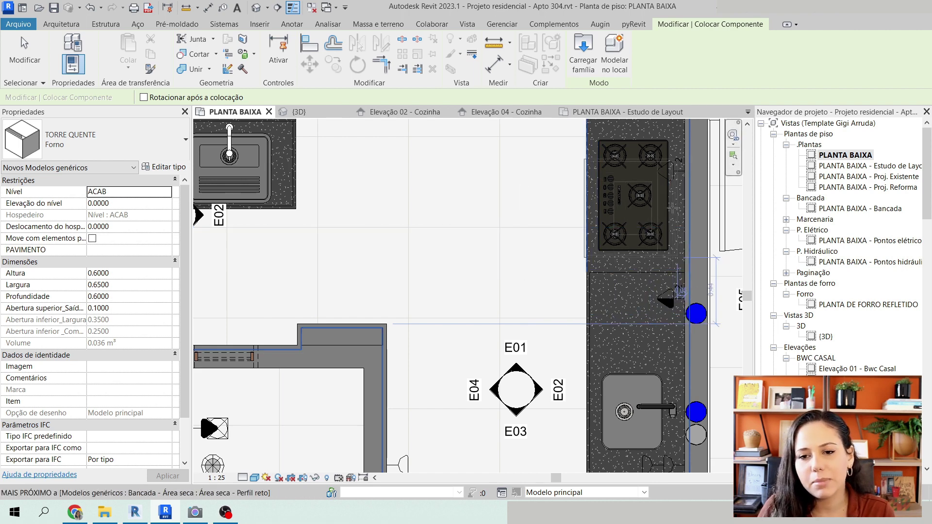
{"action": "key", "text": "Escape"}
{"action": "key", "text": "Escape"}
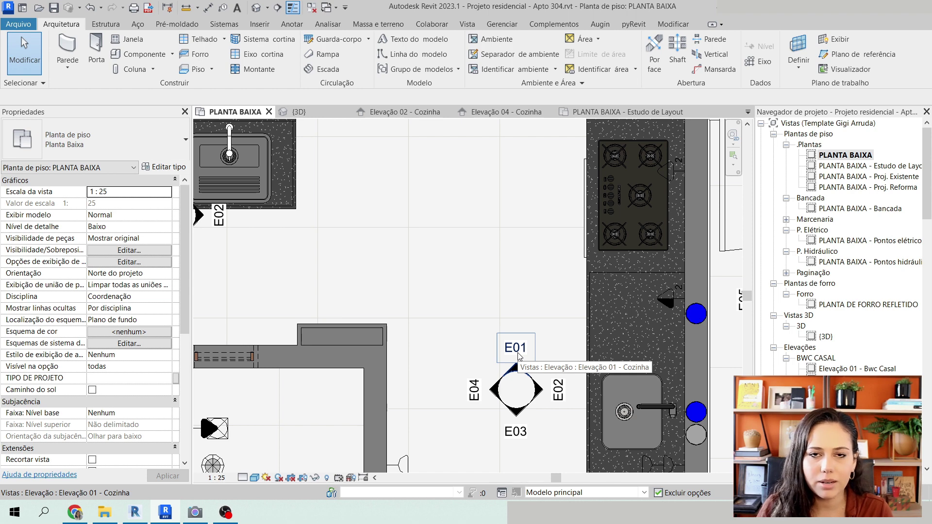
- Open the Elevação 01 - Cozinha view and compare the dimensions of the countertop with those of the Forno module below it
{"action": "double_click", "coordinate": [518, 355]}
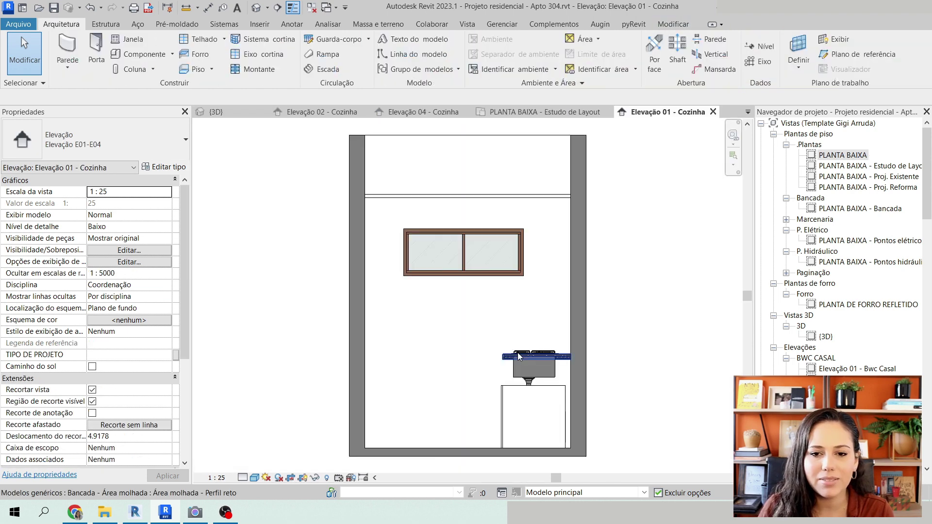
{"action": "scroll", "coordinate": [567, 420], "scroll_direction": "up", "scroll_amount": 2}
{"action": "left_click", "coordinate": [558, 424]}
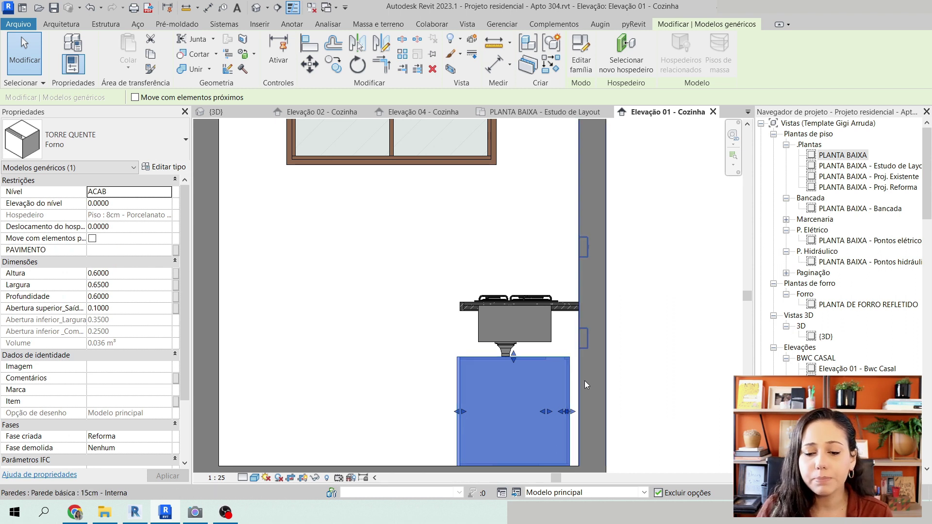
{"action": "scroll", "coordinate": [568, 320], "scroll_direction": "up", "scroll_amount": 2}
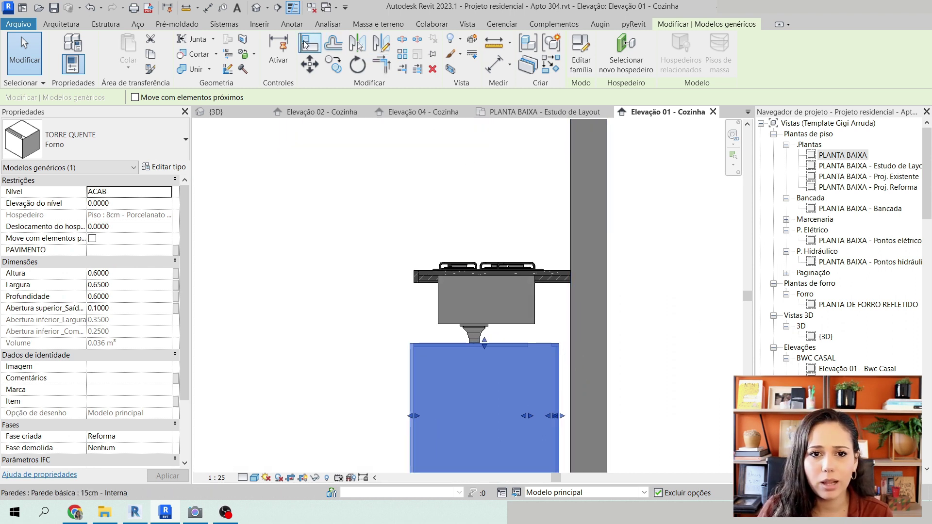
{"action": "left_click", "coordinate": [421, 282]}
{"action": "middle_click_drag", "start_coordinate": [434, 343], "coordinate": [439, 282]}
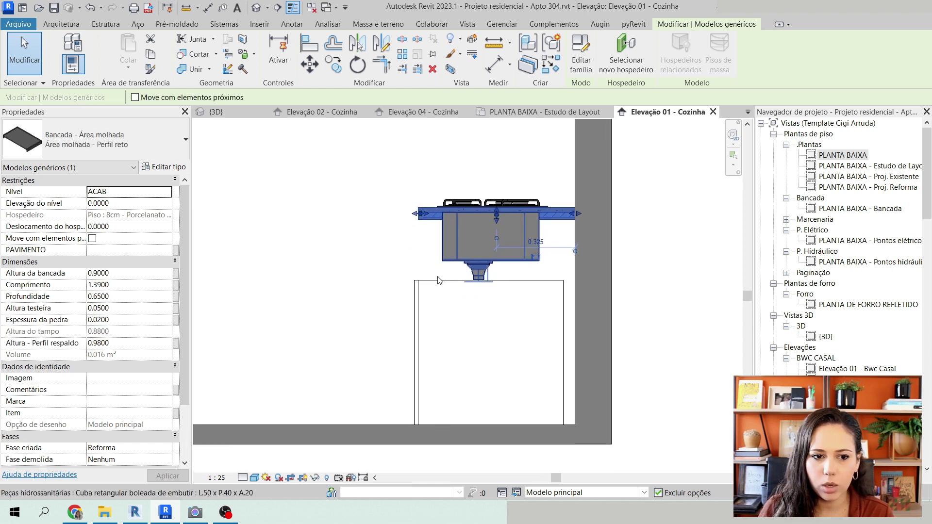
{"action": "left_click", "coordinate": [449, 344]}
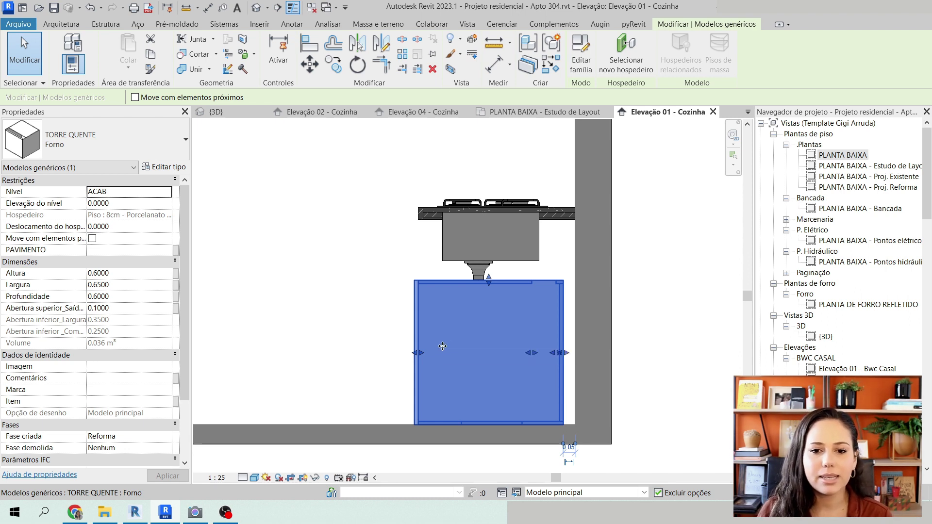
{"action": "scroll", "coordinate": [441, 258], "scroll_direction": "up", "scroll_amount": 3}
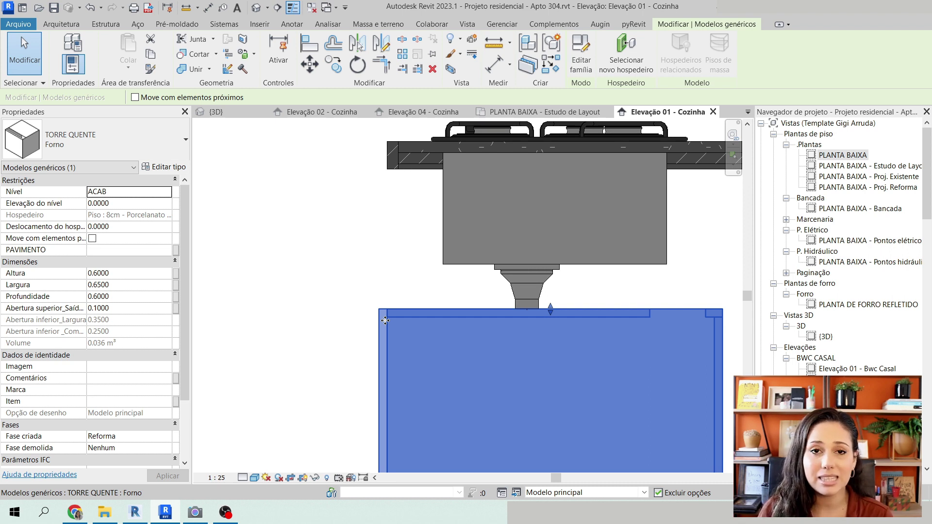
- Set the Forno module's Profundidade with the formula =65cm-3cm
{"action": "left_click", "coordinate": [121, 297]}
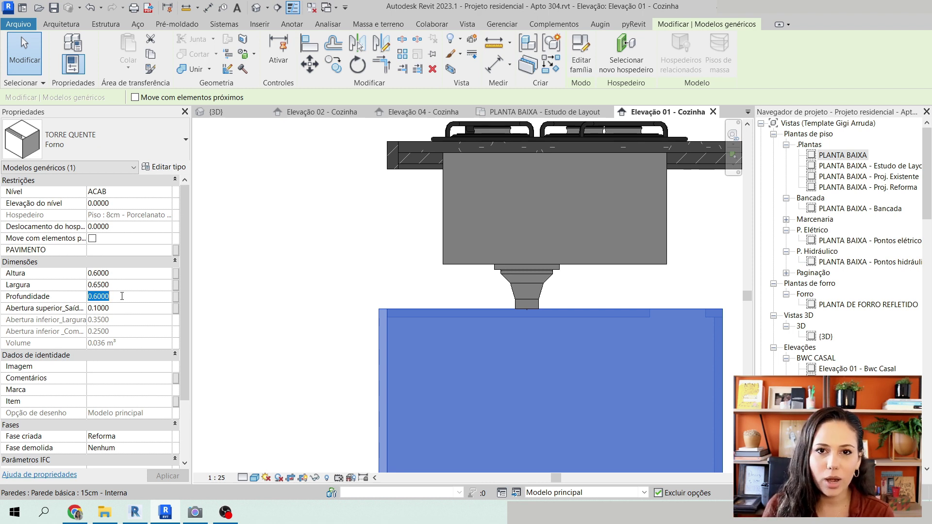
{"action": "type", "text": "="}
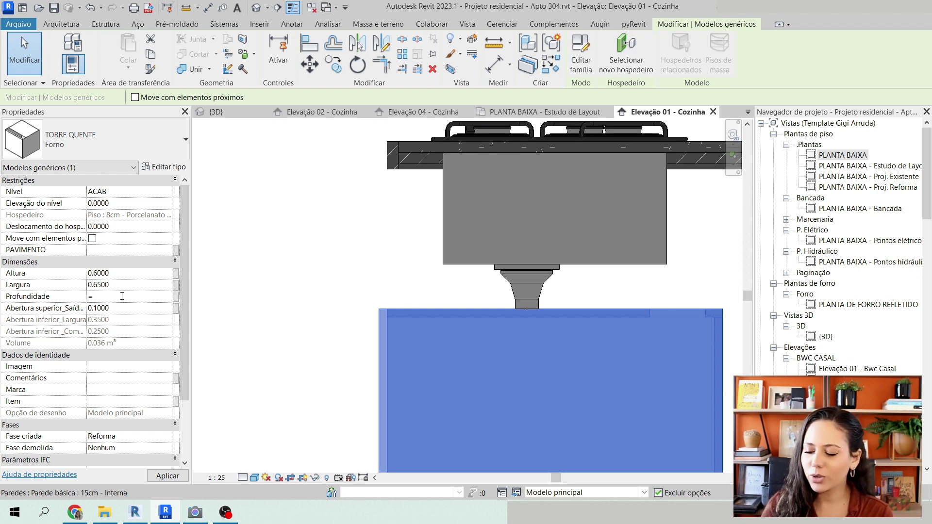
{"action": "type", "text": "65"}
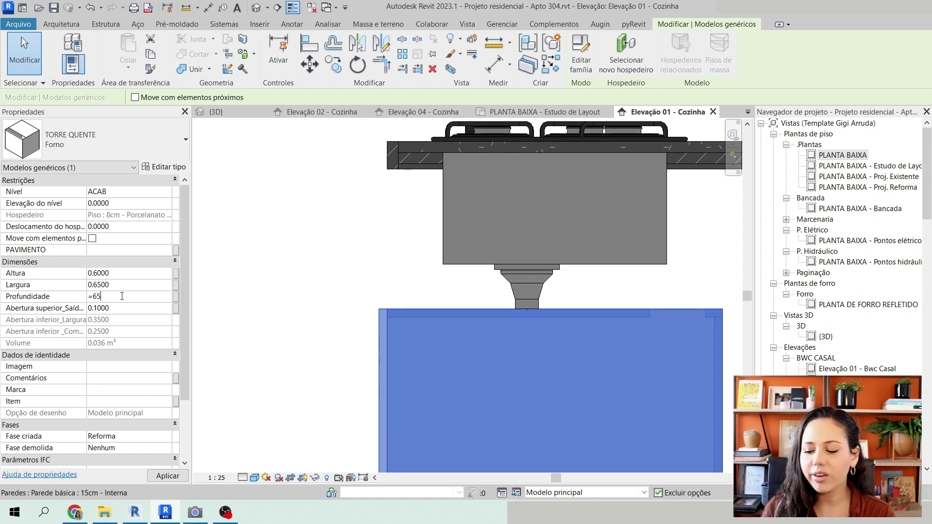
{"action": "type", "text": "cm"}
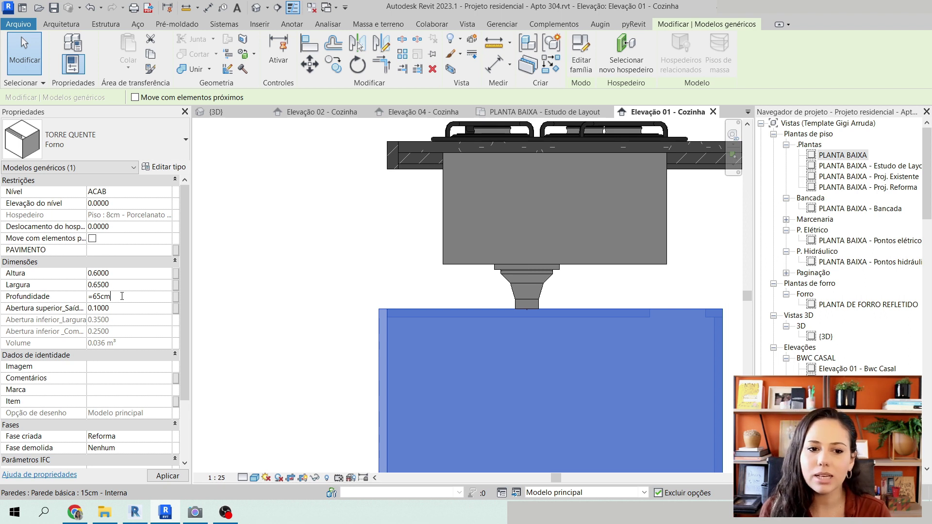
{"action": "type", "text": "-"}
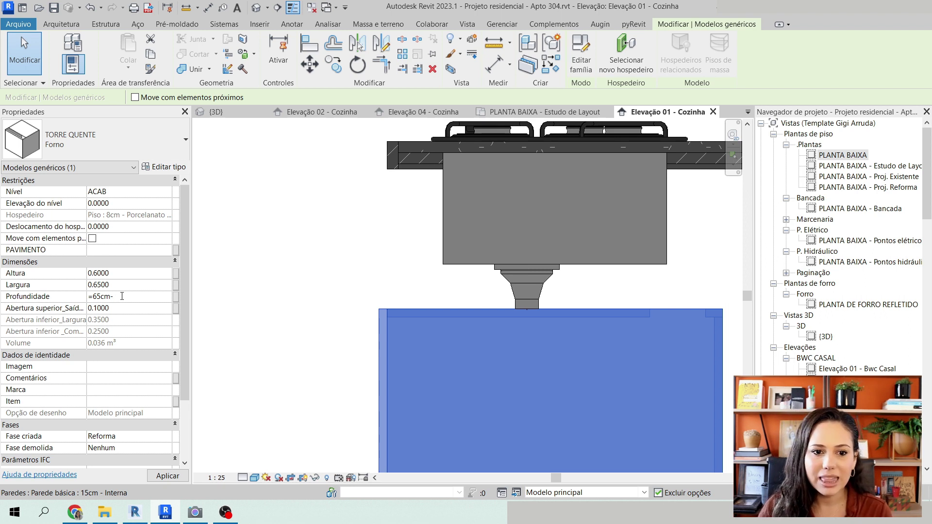
{"action": "type", "text": "3cm"}
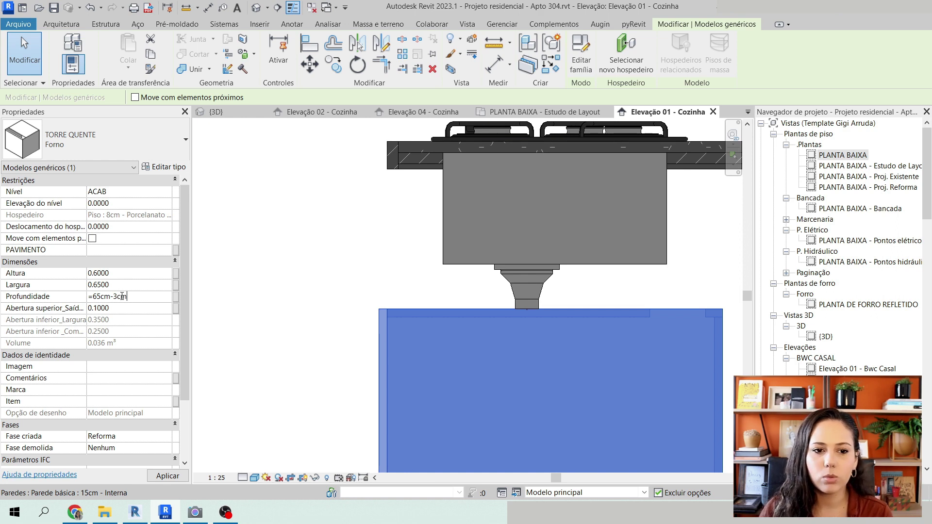
{"action": "key", "text": "Return"}
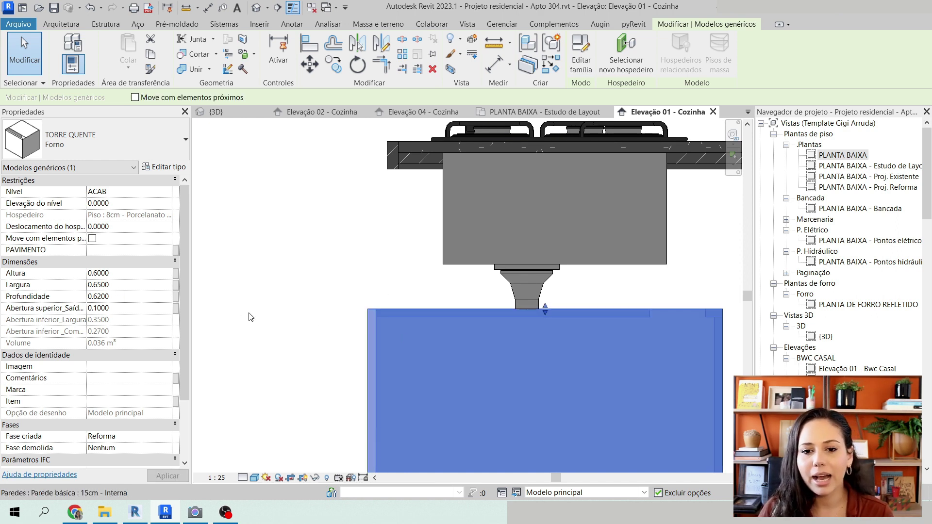
- Move the Forno module by its upper back corner to the point where the countertop's underside meets the wall
{"action": "scroll", "coordinate": [238, 313], "scroll_direction": "down", "scroll_amount": 2}
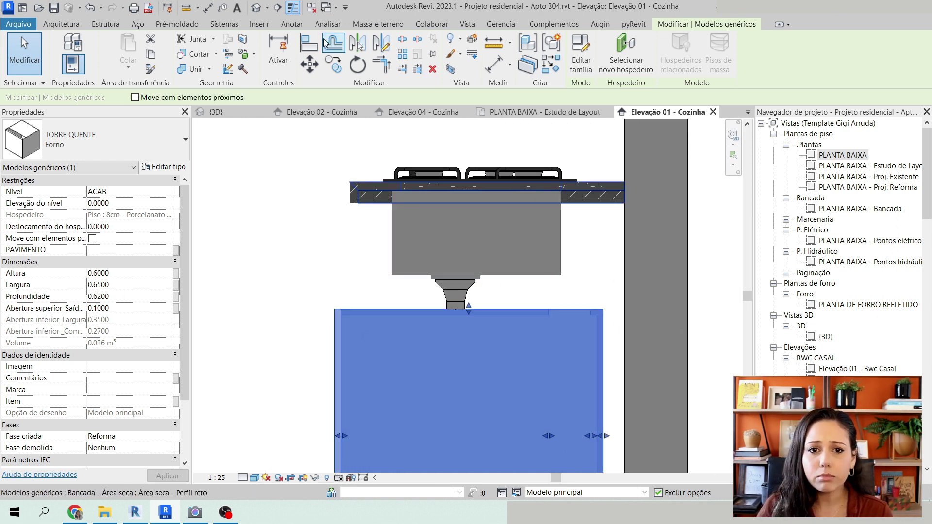
{"action": "left_click", "coordinate": [309, 64]}
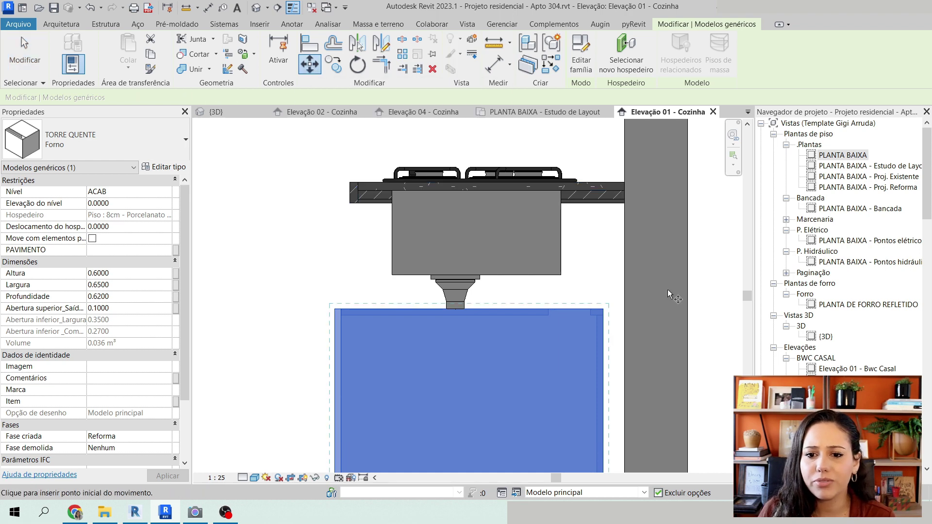
{"action": "left_click", "coordinate": [603, 309]}
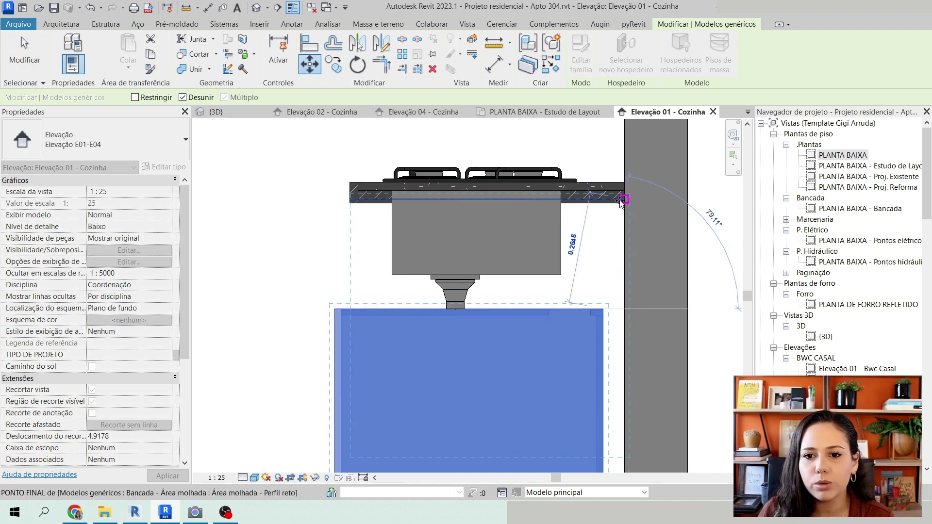
{"action": "scroll", "coordinate": [619, 203], "scroll_direction": "up", "scroll_amount": 1}
{"action": "scroll", "coordinate": [619, 203], "scroll_direction": "up", "scroll_amount": 2}
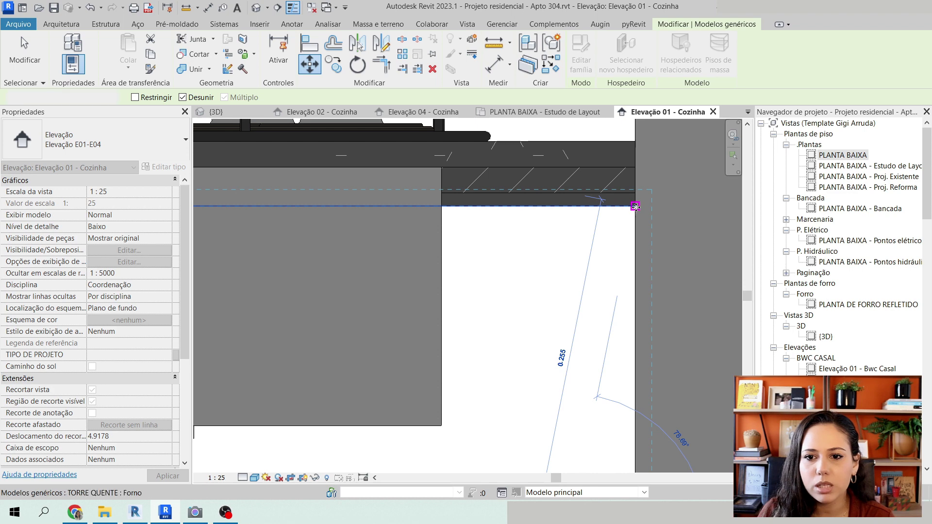
{"action": "left_click", "coordinate": [635, 207]}
{"action": "scroll", "coordinate": [635, 206], "scroll_direction": "down", "scroll_amount": 3}
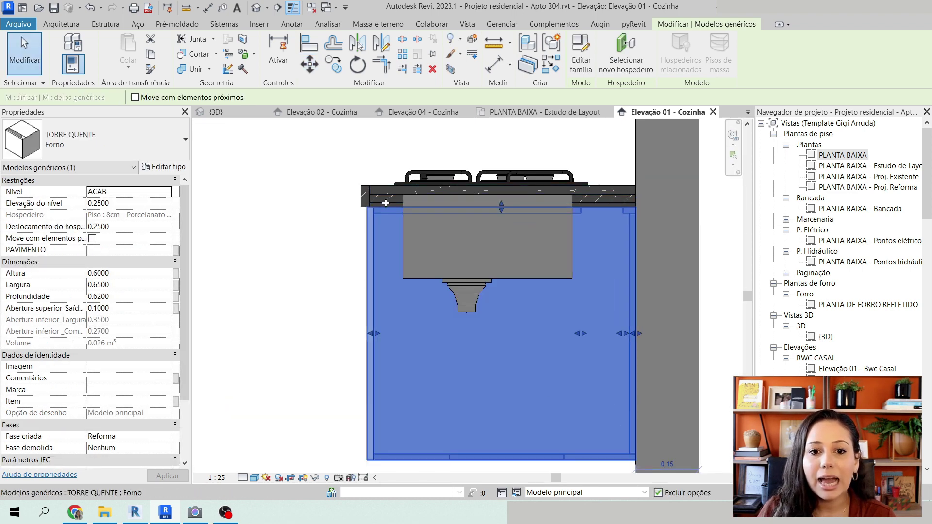
{"action": "scroll", "coordinate": [408, 215], "scroll_direction": "up", "scroll_amount": 2}
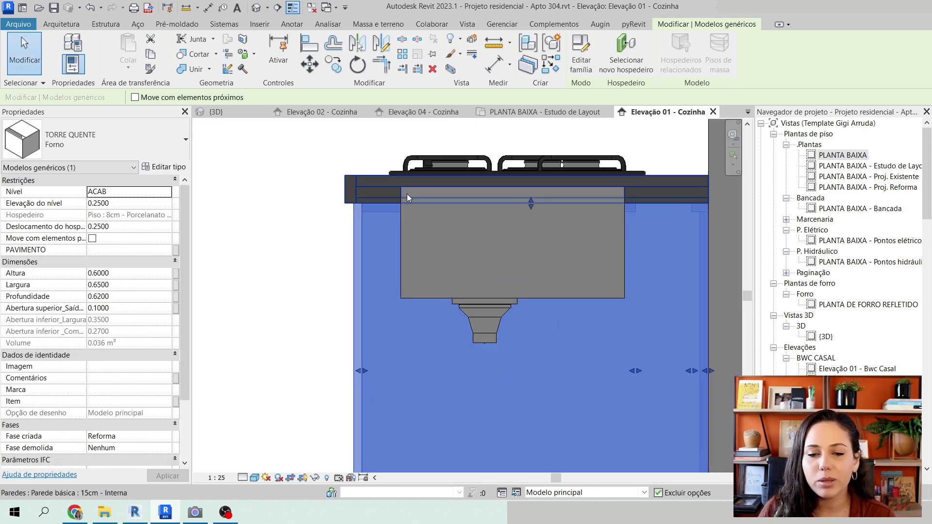
{"action": "middle_click_drag", "start_coordinate": [549, 242], "coordinate": [485, 231]}
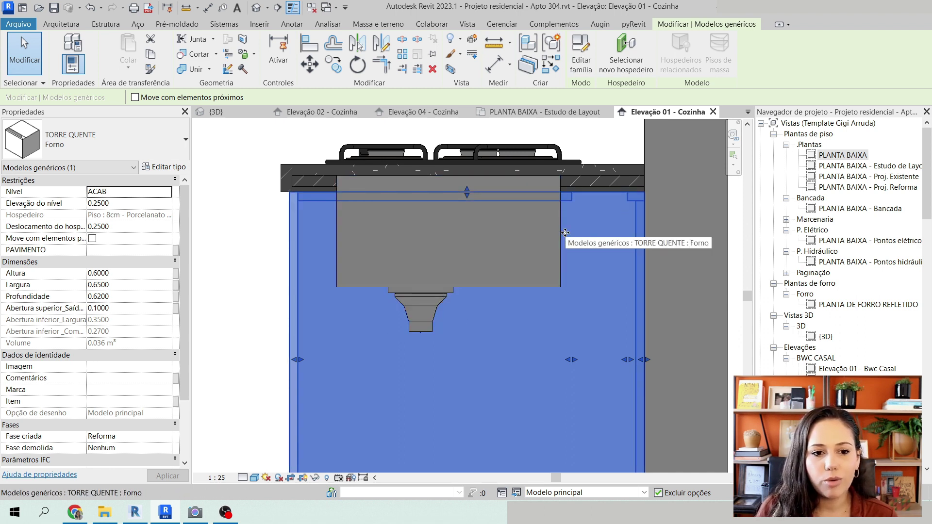
{"action": "scroll", "coordinate": [565, 233], "scroll_direction": "down", "scroll_amount": 3}
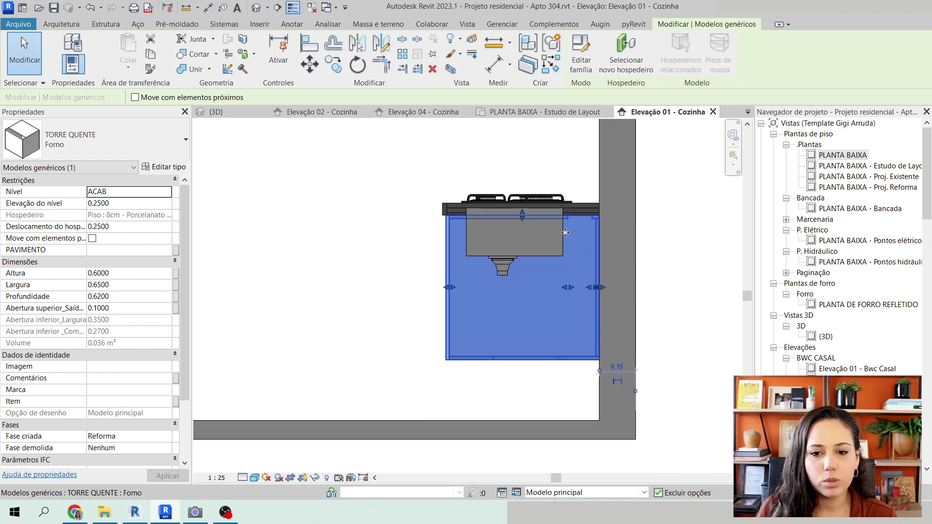
- Deselect the Forno module, open the PLANTA BAIXA view and go from its kitchen elevation marker to Elevação 02 - Cozinha
{"action": "left_click", "coordinate": [682, 236]}
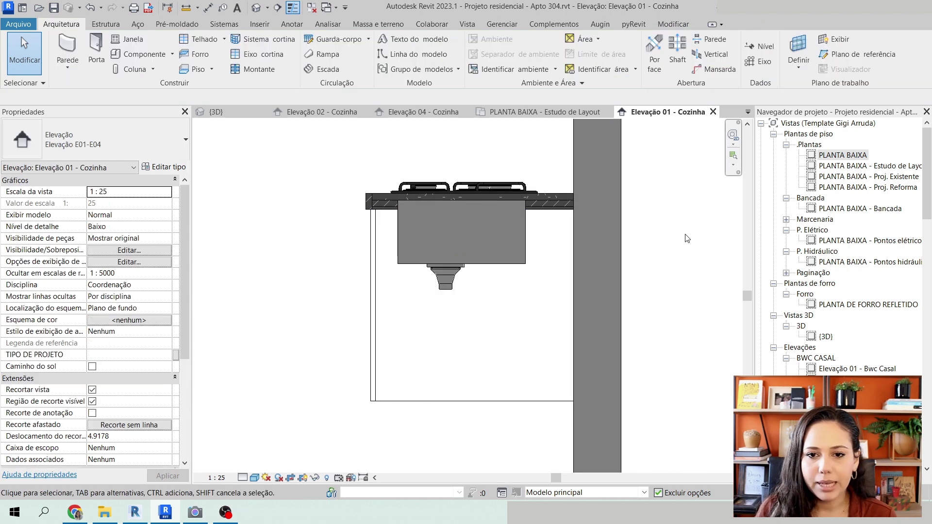
{"action": "double_click", "coordinate": [840, 158]}
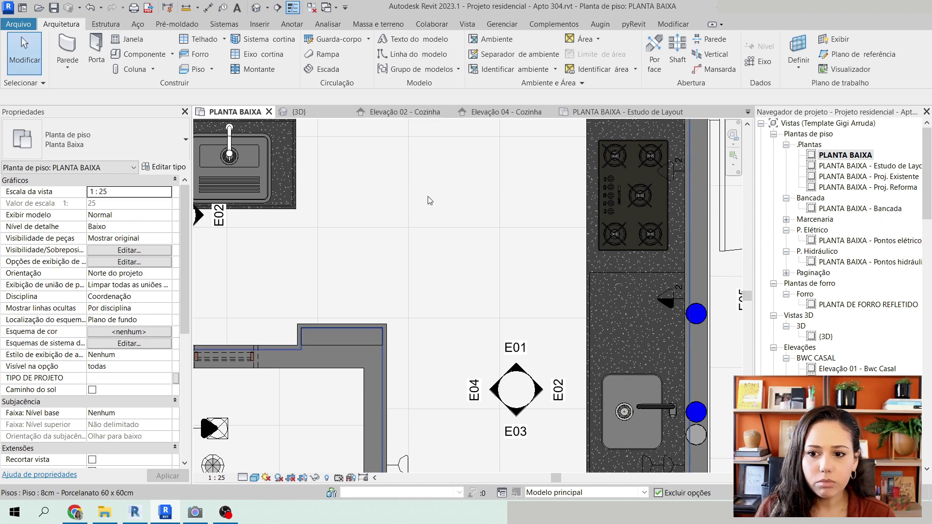
{"action": "scroll", "coordinate": [427, 204], "scroll_direction": "down", "scroll_amount": 4}
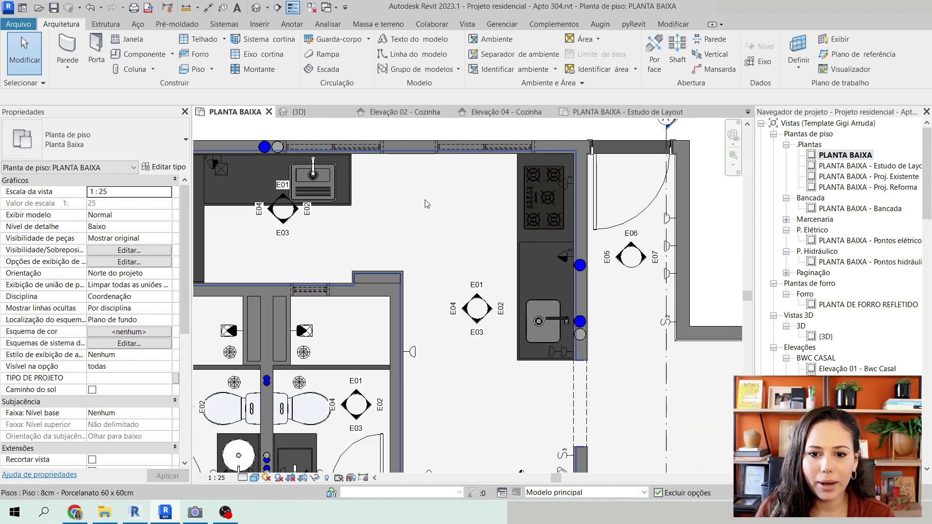
{"action": "double_click", "coordinate": [491, 311]}
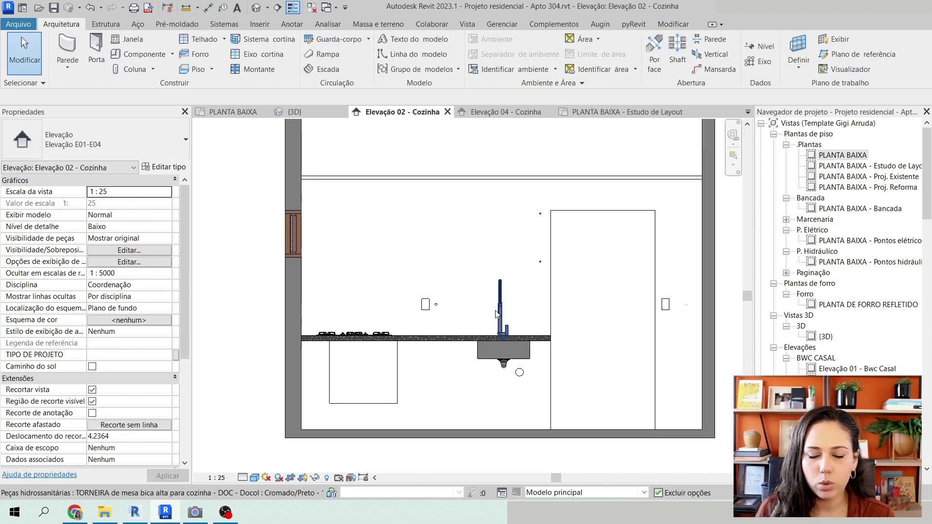
{"action": "scroll", "coordinate": [335, 380], "scroll_direction": "up", "scroll_amount": 4}
- Select the Forno module below the cooktop and stretch its temporary dimension from the adjacent wall face to the module's nearest side
{"action": "left_click", "coordinate": [326, 372]}
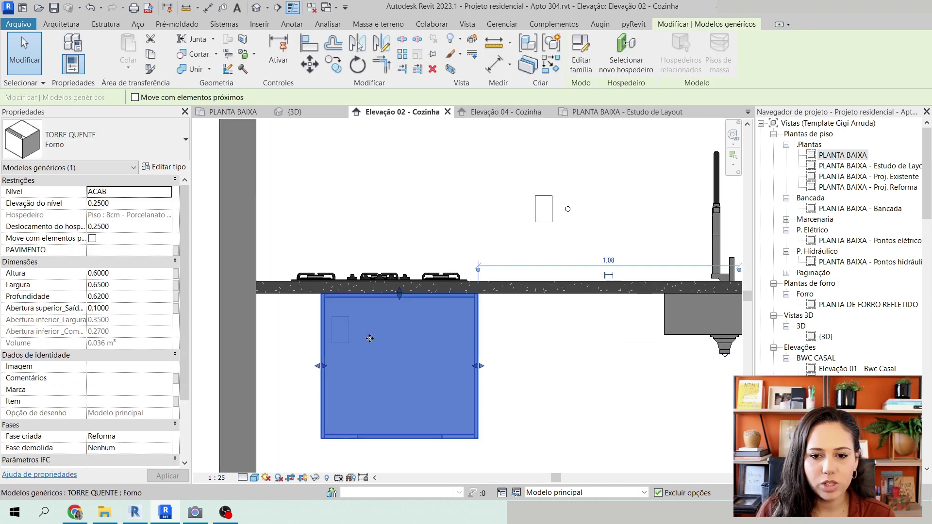
{"action": "middle_click_drag", "start_coordinate": [371, 343], "coordinate": [354, 332]}
{"action": "scroll", "coordinate": [354, 332], "scroll_direction": "down", "scroll_amount": 2}
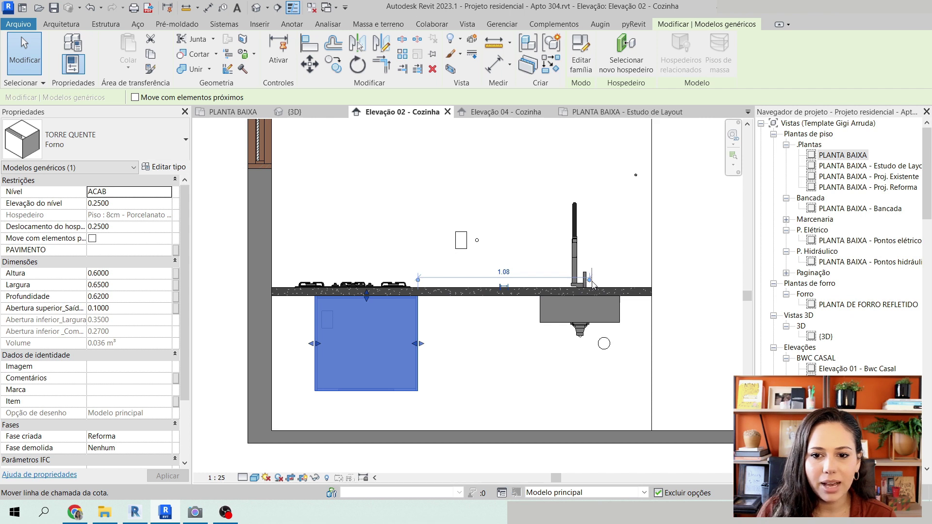
{"action": "left_click_drag", "start_coordinate": [296, 282], "coordinate": [272, 283]}
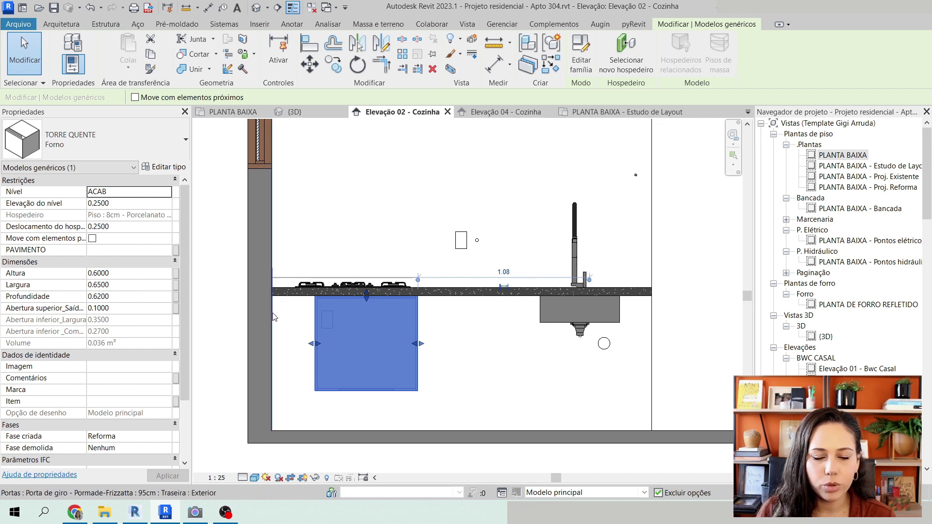
{"action": "scroll", "coordinate": [276, 302], "scroll_direction": "up", "scroll_amount": 2}
{"action": "scroll", "coordinate": [275, 303], "scroll_direction": "up", "scroll_amount": 1}
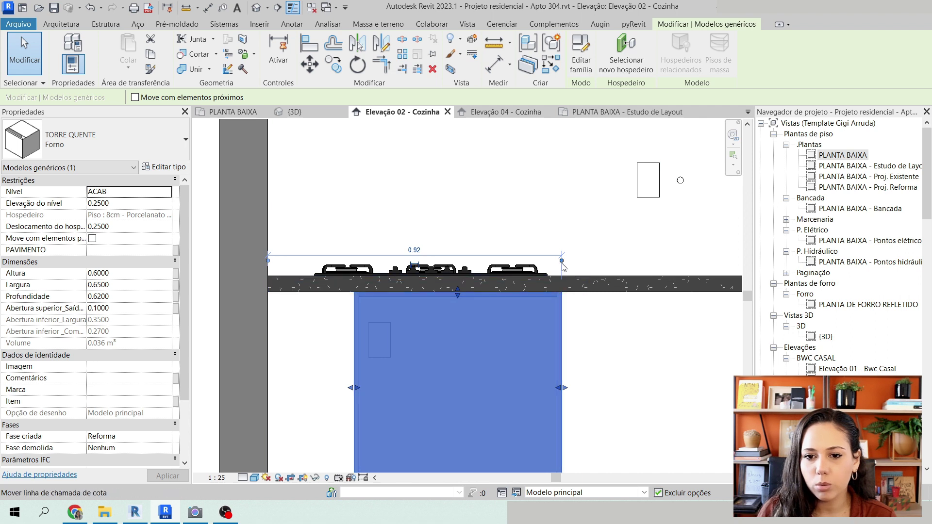
{"action": "left_click_drag", "start_coordinate": [561, 261], "coordinate": [356, 303]}
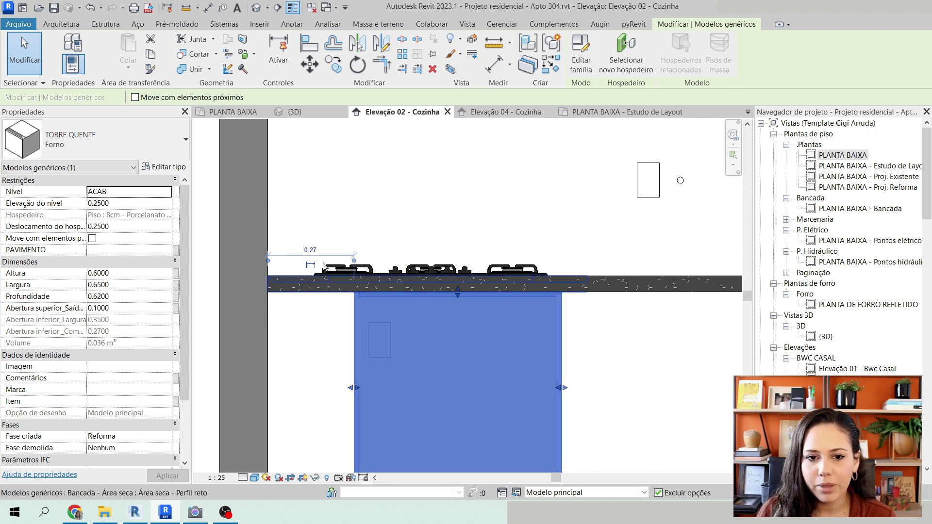
- Set the distance between the wall and the Forno module's nearest side to 0.20, then clear the selection
{"action": "left_click", "coordinate": [312, 250]}
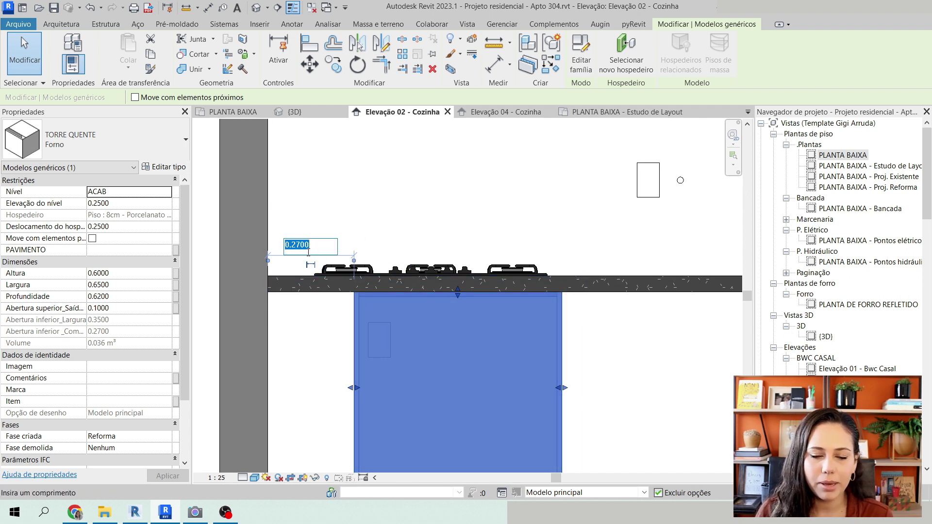
{"action": "middle_click_drag", "start_coordinate": [308, 252], "coordinate": [331, 211]}
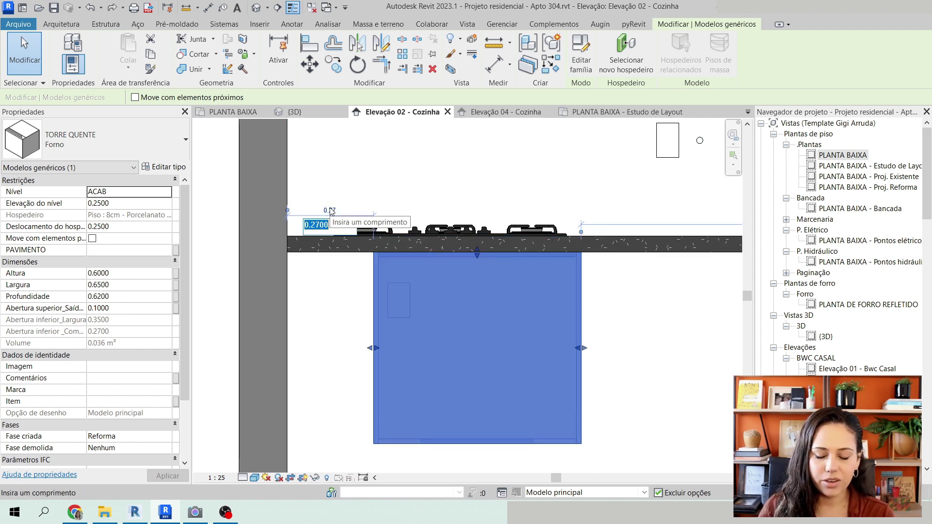
{"action": "type", "text": ".20"}
{"action": "key", "text": "Return"}
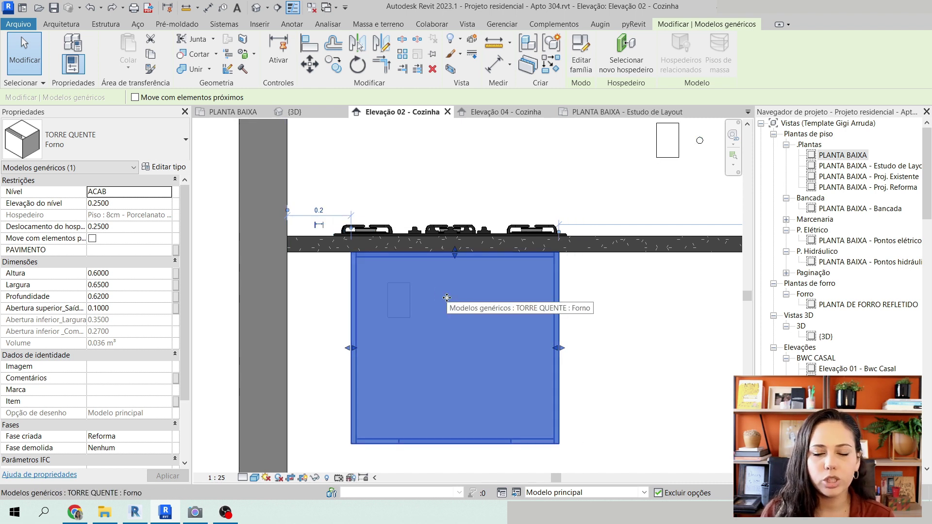
{"action": "scroll", "coordinate": [342, 298], "scroll_direction": "down", "scroll_amount": 4}
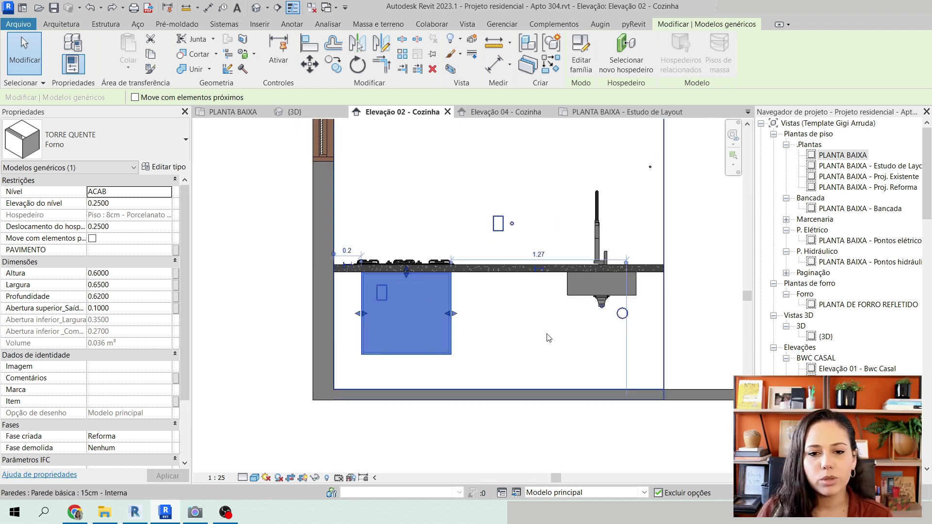
{"action": "scroll", "coordinate": [392, 328], "scroll_direction": "up", "scroll_amount": 2}
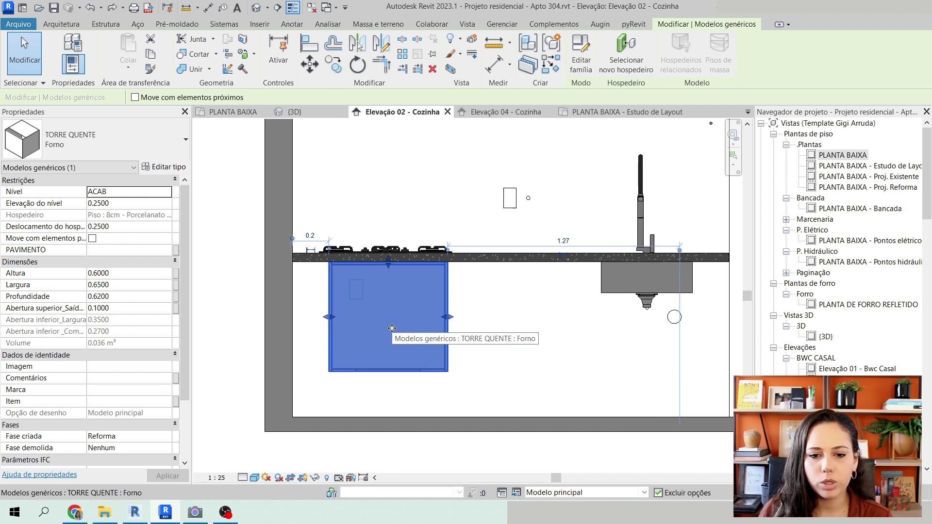
{"action": "left_click", "coordinate": [228, 252]}
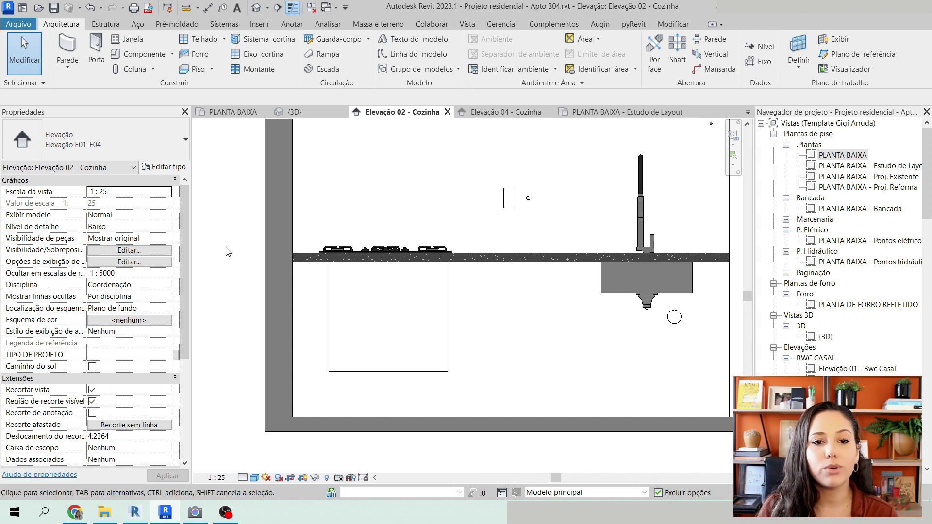
- Start placing a component of type Forno de embutir 60L - Miele, Oven H 5740 B, hosted on a face
{"action": "left_click", "coordinate": [145, 54]}
{"action": "left_click", "coordinate": [86, 138]}
{"action": "type", "text": "forno"}
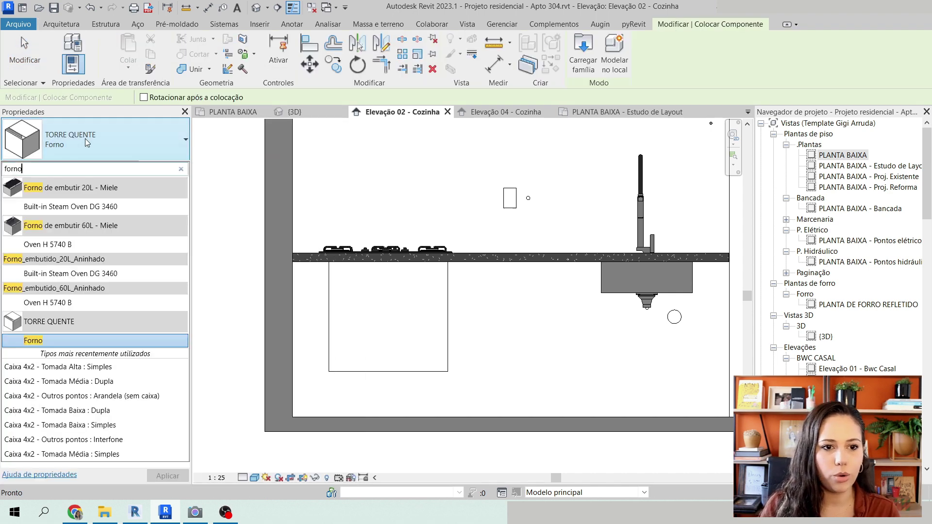
{"action": "key", "text": "Down"}
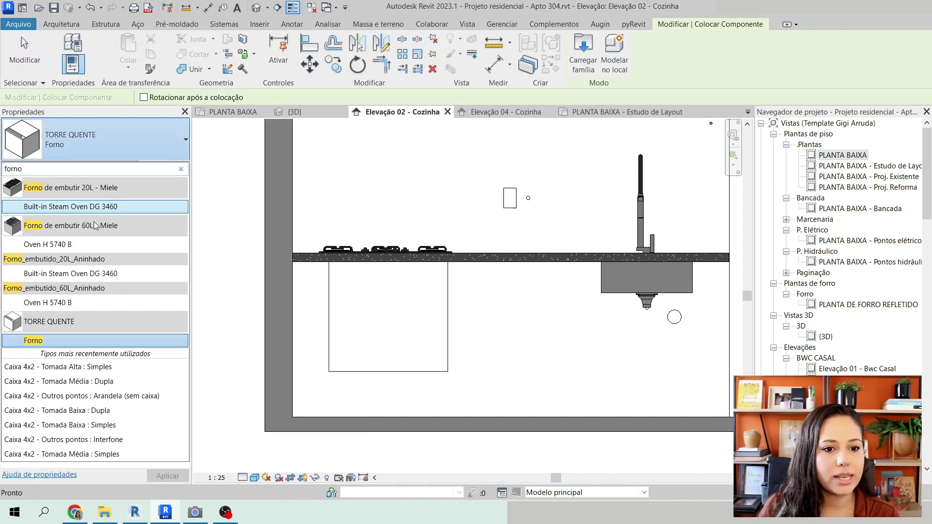
{"action": "left_click", "coordinate": [57, 245]}
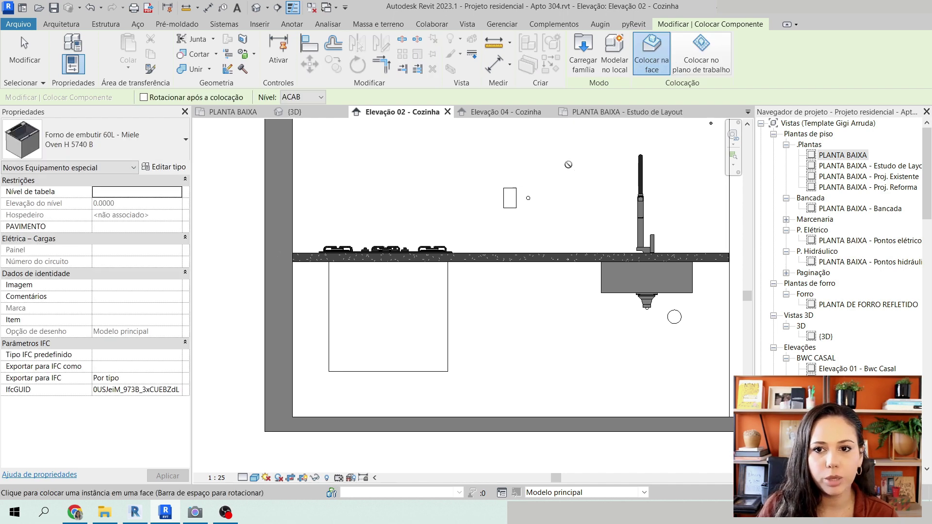
{"action": "left_click", "coordinate": [652, 53]}
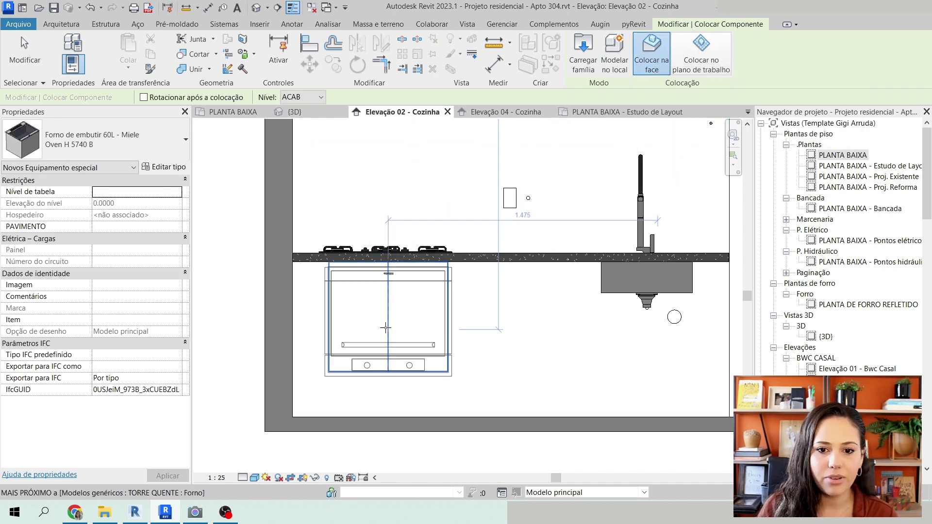
- Rotate the Miele oven so its control panel faces up and place it at the centre of the Forno module's front
{"action": "scroll", "coordinate": [386, 319], "scroll_direction": "up", "scroll_amount": 2}
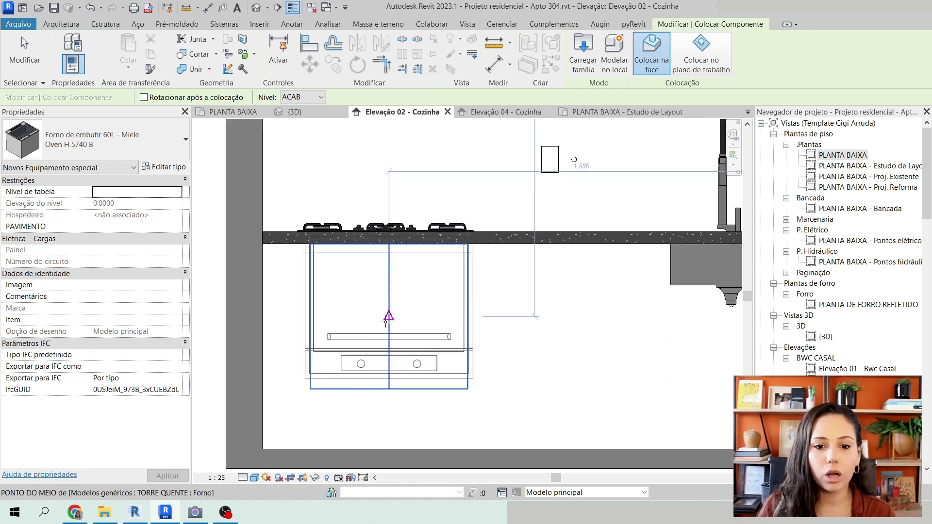
{"action": "key", "text": "space"}
{"action": "key", "text": "space"}
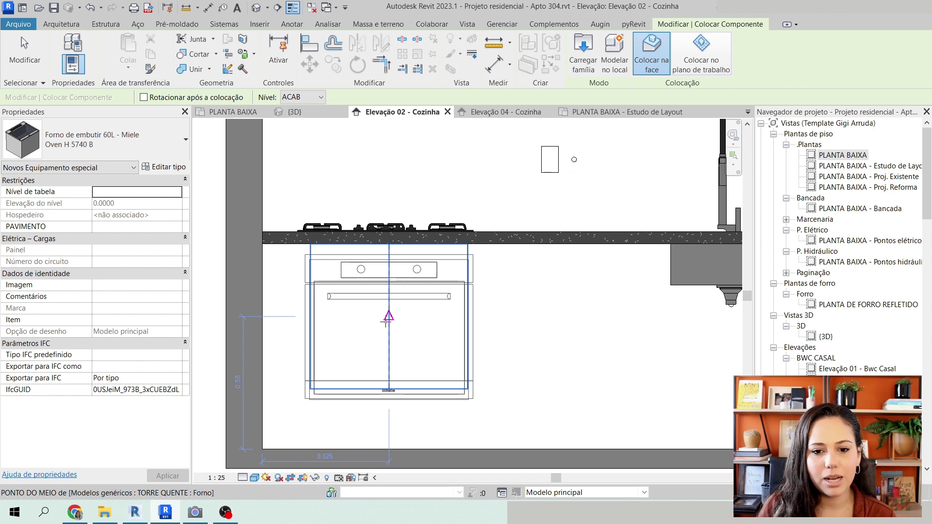
{"action": "left_click", "coordinate": [388, 316]}
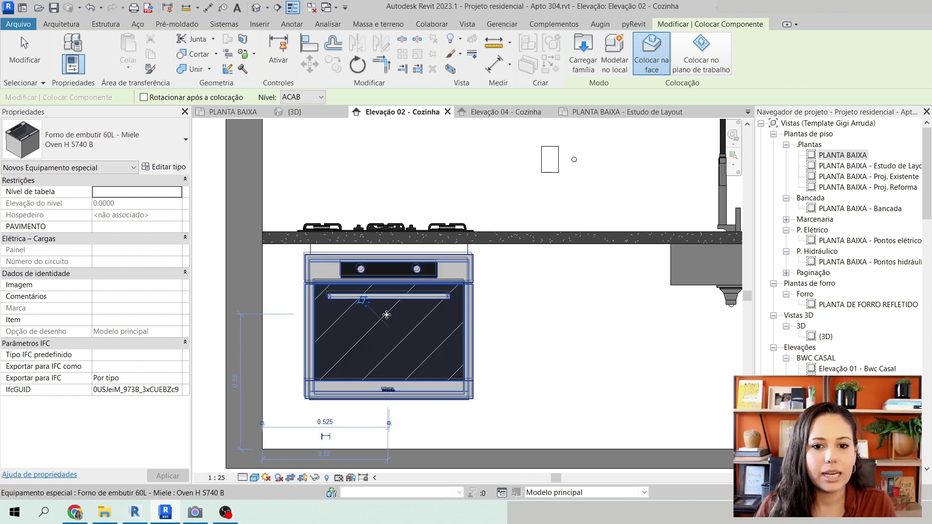
{"action": "key", "text": "Escape"}
{"action": "key", "text": "Escape"}
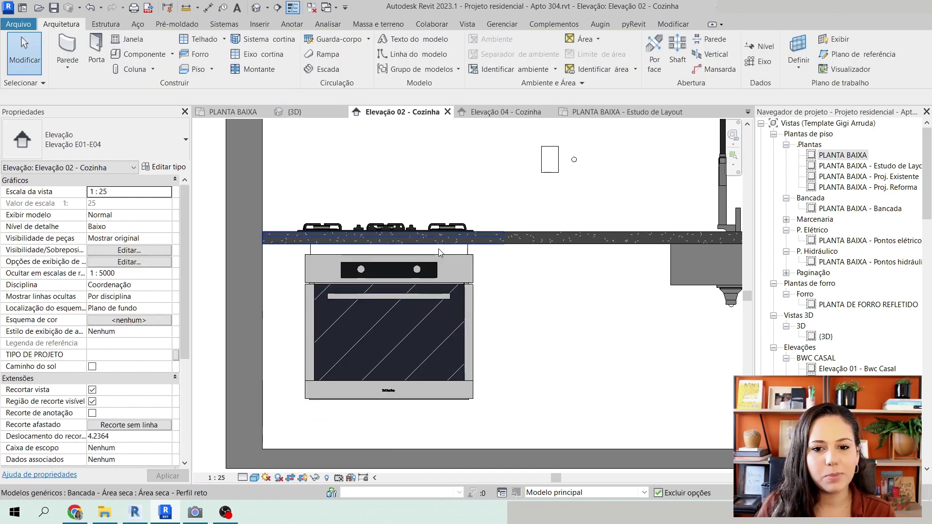
- Select the Forno module behind the oven and compare its size with the oven's outline
{"action": "scroll", "coordinate": [439, 257], "scroll_direction": "up", "scroll_amount": 5}
{"action": "left_click", "coordinate": [440, 257]}
{"action": "scroll", "coordinate": [439, 257], "scroll_direction": "down", "scroll_amount": 4}
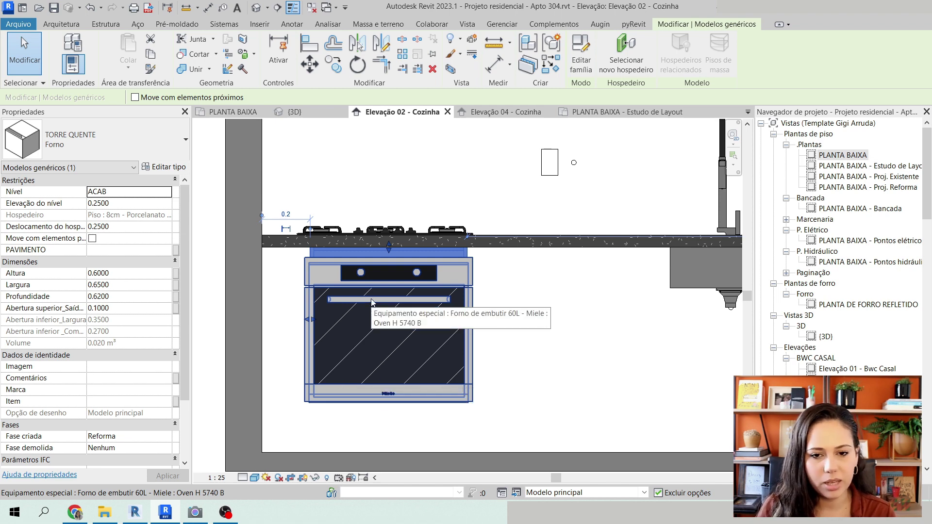
{"action": "scroll", "coordinate": [372, 301], "scroll_direction": "up", "scroll_amount": 2}
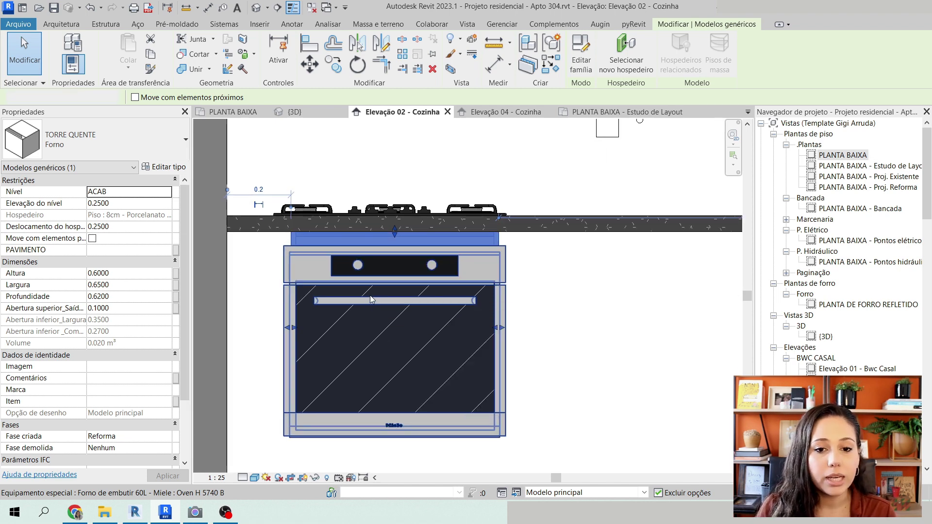
- Measure the Miele oven's overall width between its two outer side edges
{"action": "left_click", "coordinate": [370, 298]}
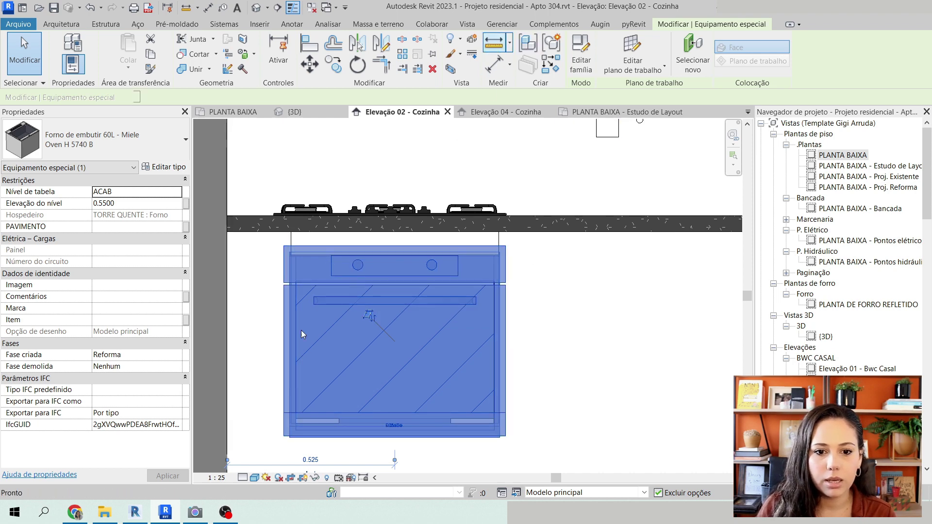
{"action": "key", "text": "Escape"}
{"action": "left_click", "coordinate": [283, 327]}
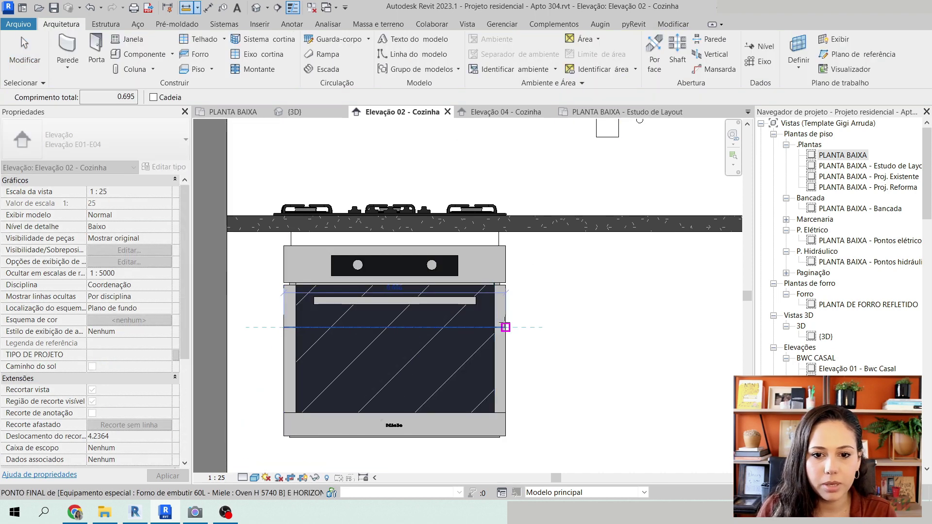
{"action": "scroll", "coordinate": [505, 327], "scroll_direction": "up", "scroll_amount": 2}
{"action": "key", "text": "Escape"}
{"action": "key", "text": "Escape"}
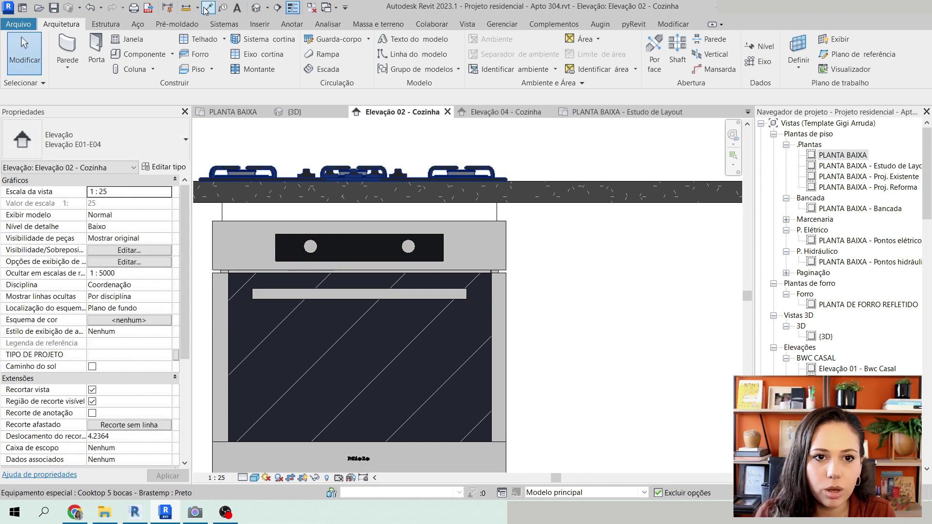
- Measure the Miele oven's overall height from its upper edge to its lower edge
{"action": "left_click", "coordinate": [186, 7]}
{"action": "left_click", "coordinate": [472, 222]}
{"action": "scroll", "coordinate": [472, 223], "scroll_direction": "down", "scroll_amount": 1}
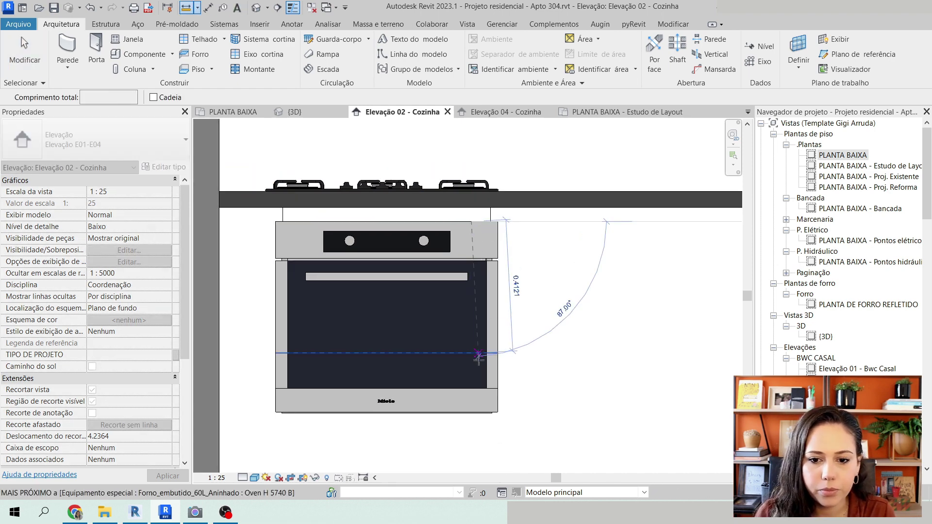
{"action": "left_click", "coordinate": [471, 413]}
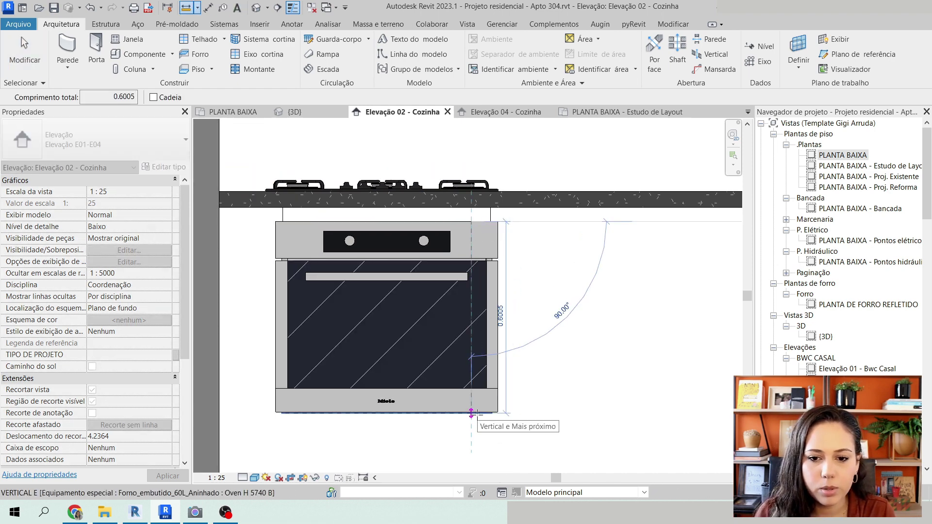
{"action": "key", "text": "Escape"}
{"action": "key", "text": "Escape"}
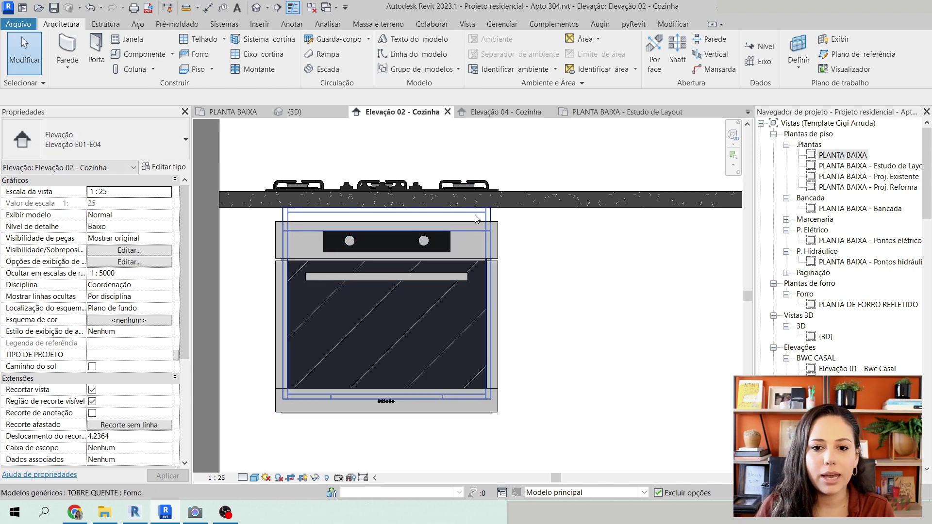
- Select the Forno module again and examine how its edges line up with the oven's frame and the countertop
{"action": "left_click", "coordinate": [476, 219]}
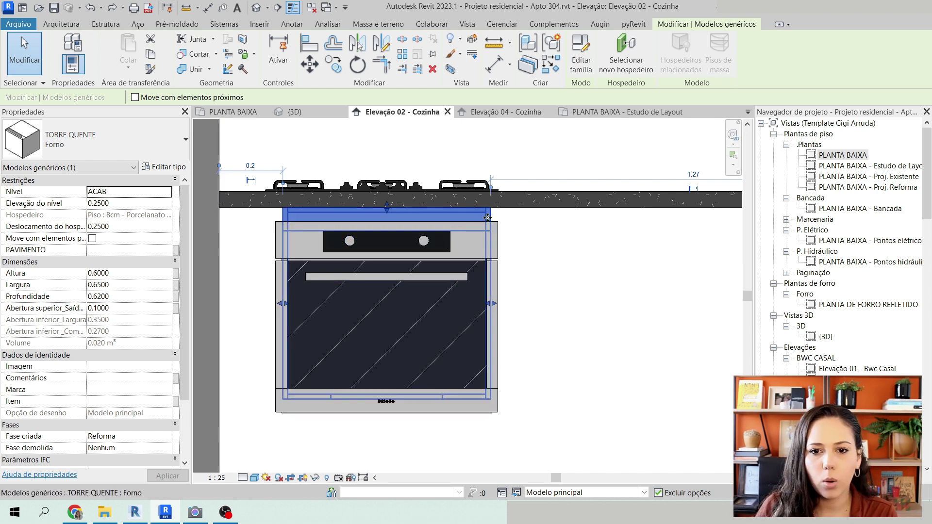
{"action": "scroll", "coordinate": [490, 212], "scroll_direction": "up", "scroll_amount": 3}
{"action": "scroll", "coordinate": [490, 212], "scroll_direction": "down", "scroll_amount": 3}
{"action": "scroll", "coordinate": [271, 223], "scroll_direction": "up", "scroll_amount": 3}
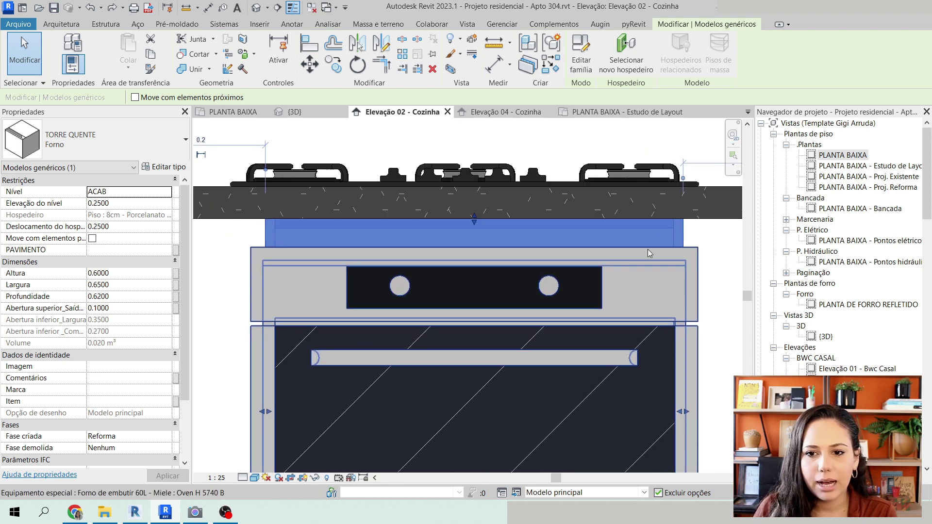
{"action": "scroll", "coordinate": [269, 229], "scroll_direction": "down", "scroll_amount": 1}
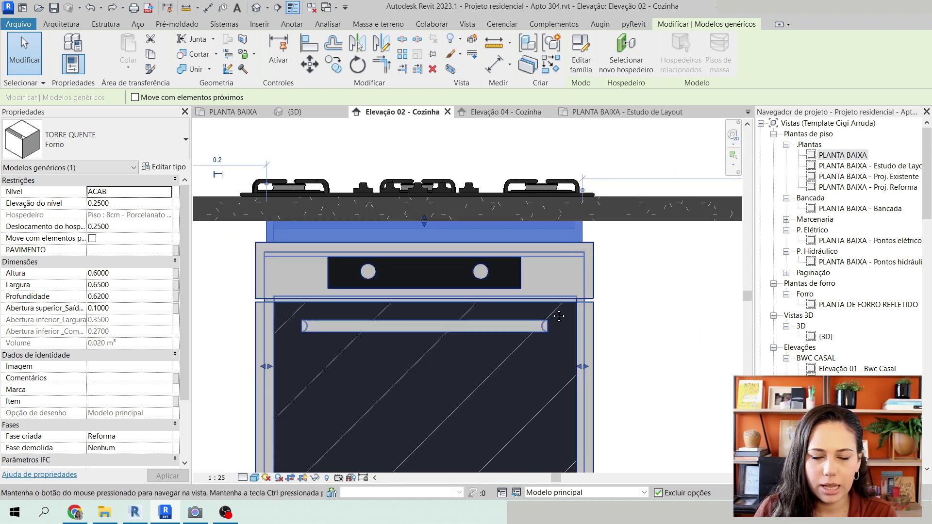
{"action": "scroll", "coordinate": [459, 232], "scroll_direction": "down", "scroll_amount": 2}
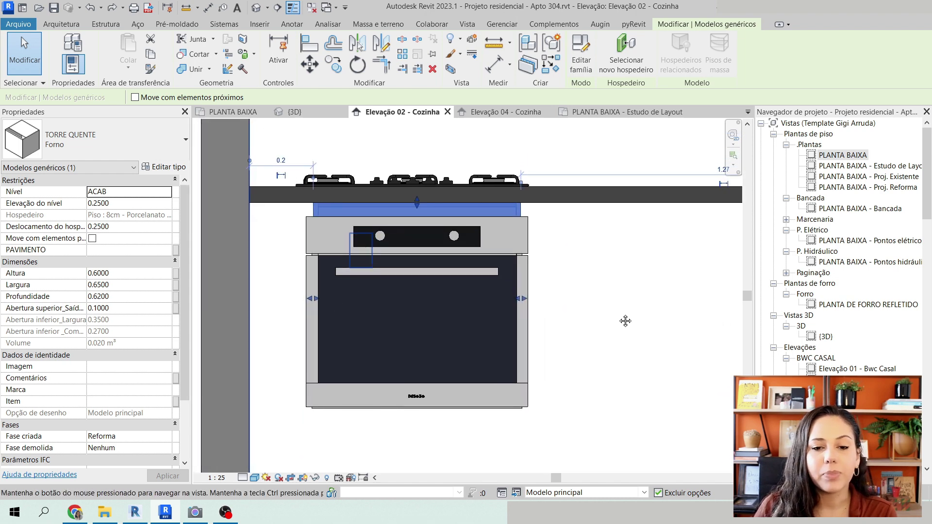
- Try changing the built-in 60L Miele oven beneath the cooktop to the 20L Built-in Steam Oven DG 3460 type
{"action": "middle_click_drag", "start_coordinate": [624, 321], "coordinate": [617, 331]}
{"action": "left_click", "coordinate": [441, 320]}
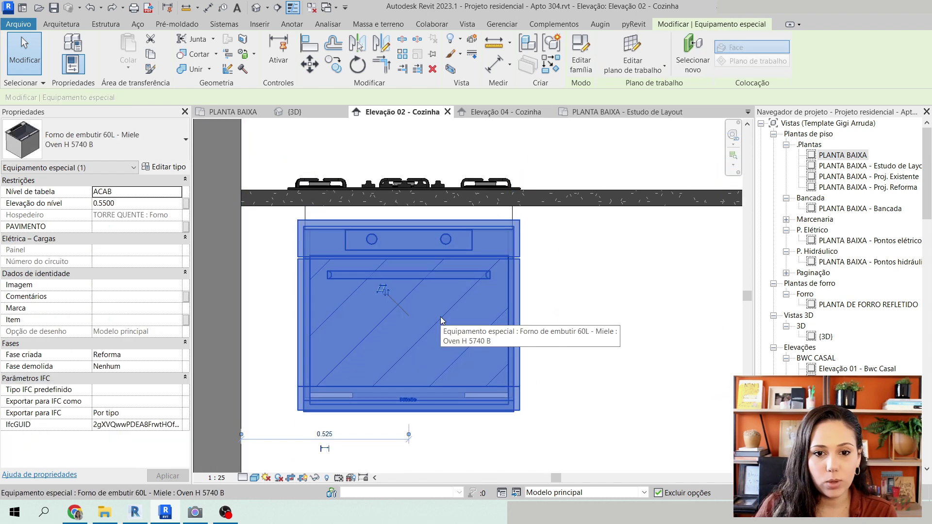
{"action": "left_click", "coordinate": [111, 149]}
{"action": "scroll", "coordinate": [116, 233], "scroll_direction": "up", "scroll_amount": 2}
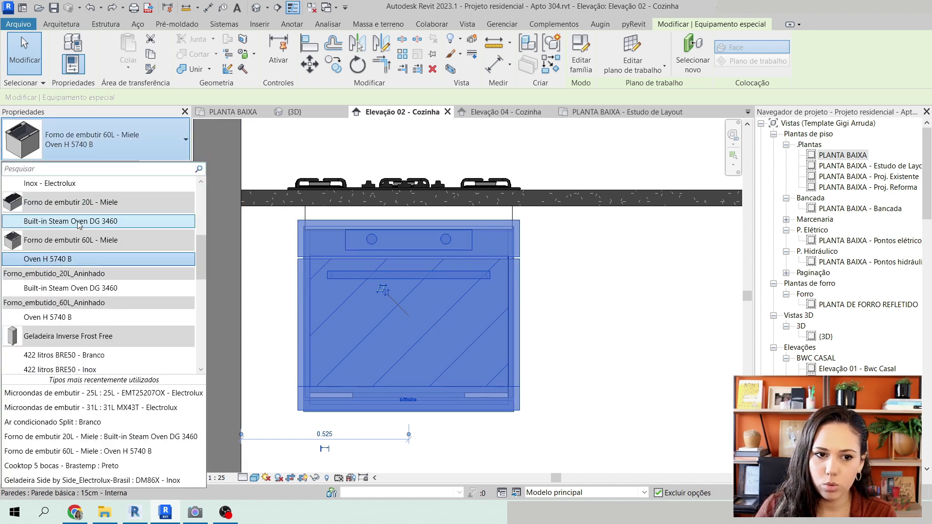
{"action": "left_click", "coordinate": [104, 282]}
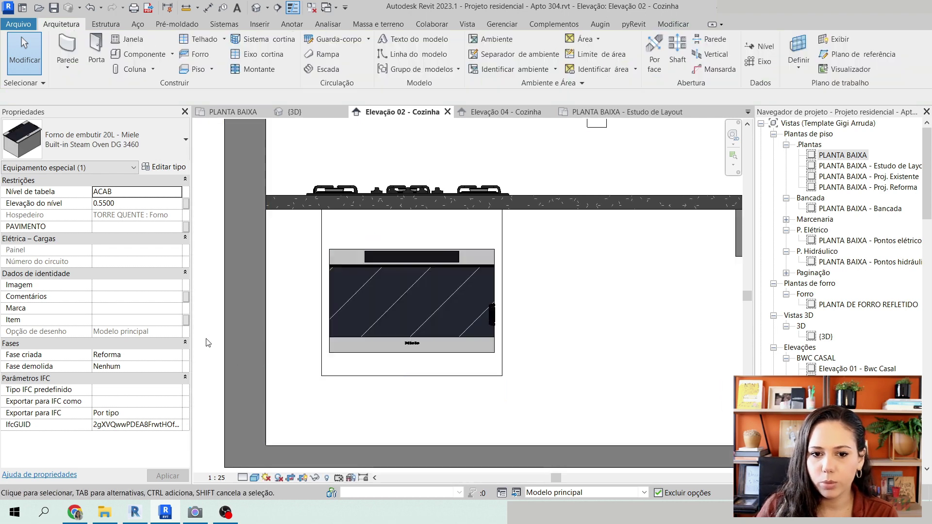
{"action": "left_click", "coordinate": [207, 343]}
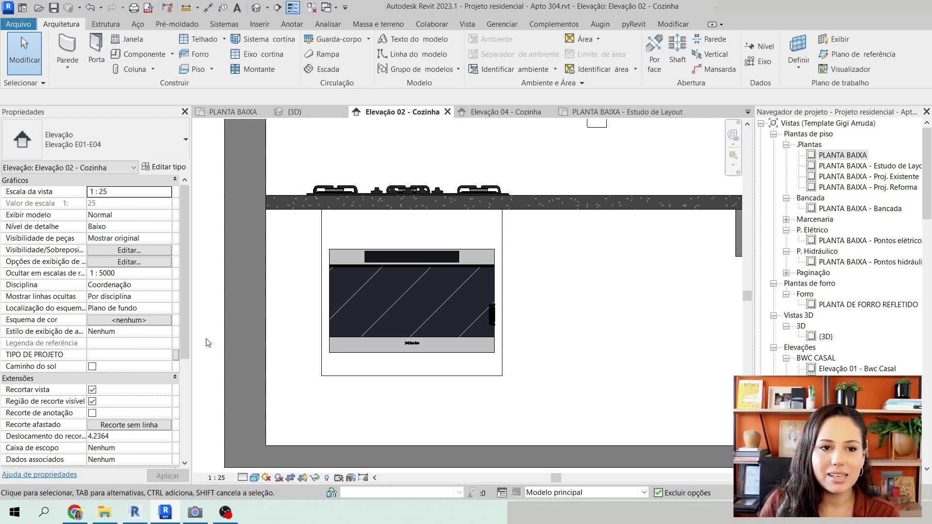
{"action": "left_click", "coordinate": [421, 334]}
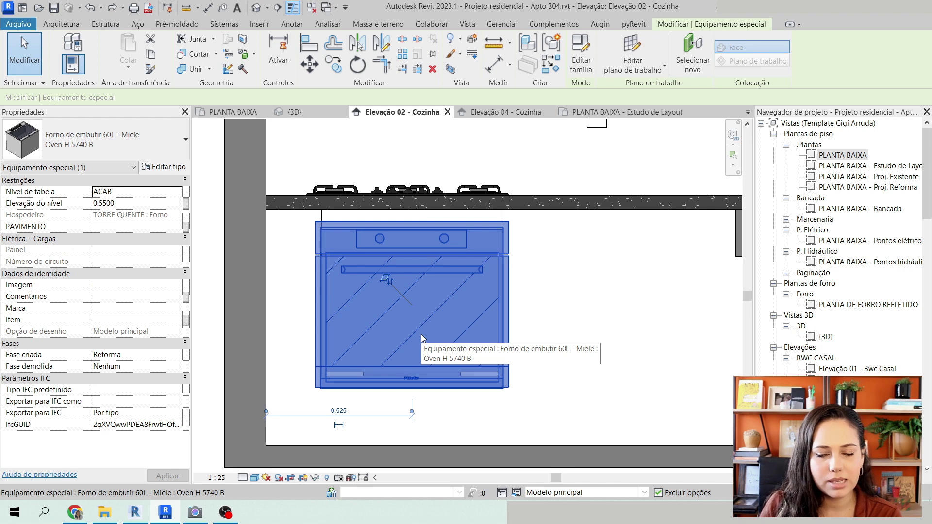
- Set the width (Largura) of the Forno module behind the oven to 0.73 m
{"action": "scroll", "coordinate": [452, 233], "scroll_direction": "up", "scroll_amount": 3}
{"action": "left_click", "coordinate": [439, 202]}
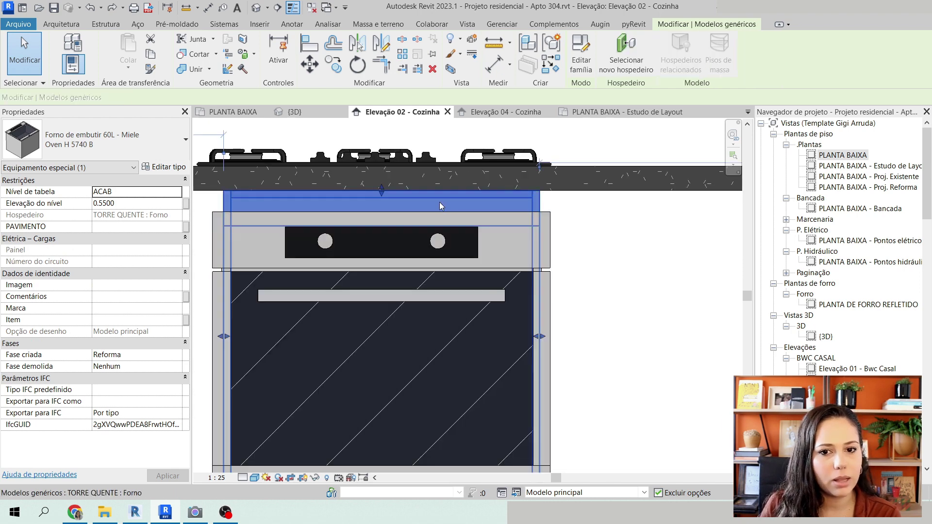
{"action": "left_click", "coordinate": [147, 285]}
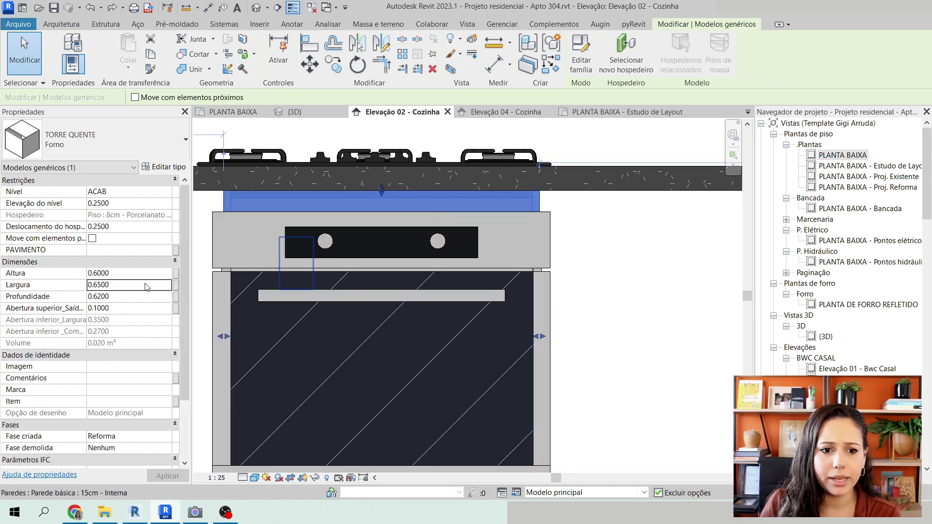
{"action": "double_click", "coordinate": [147, 285]}
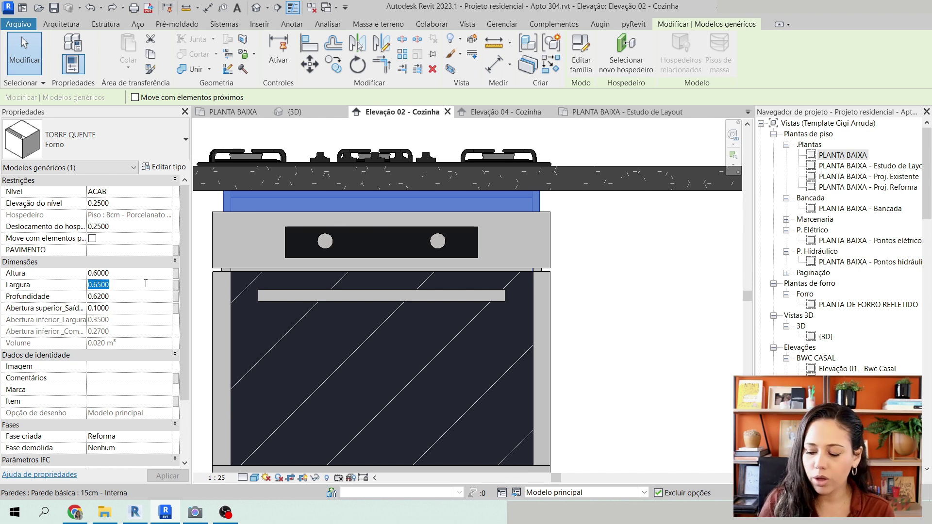
{"action": "type", "text": ".73"}
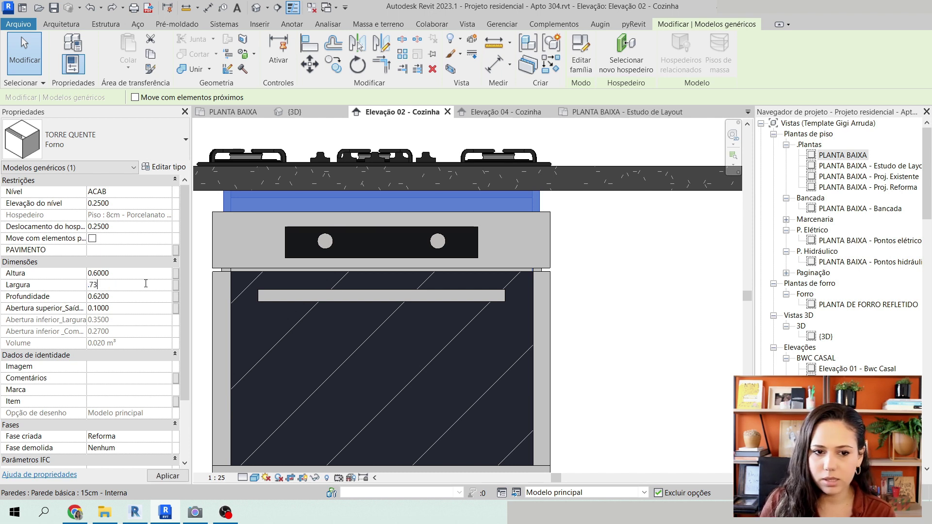
{"action": "key", "text": "Return"}
- Set the Forno module's distance from the adjacent side wall to 0.2 m
{"action": "scroll", "coordinate": [447, 215], "scroll_direction": "down", "scroll_amount": 3}
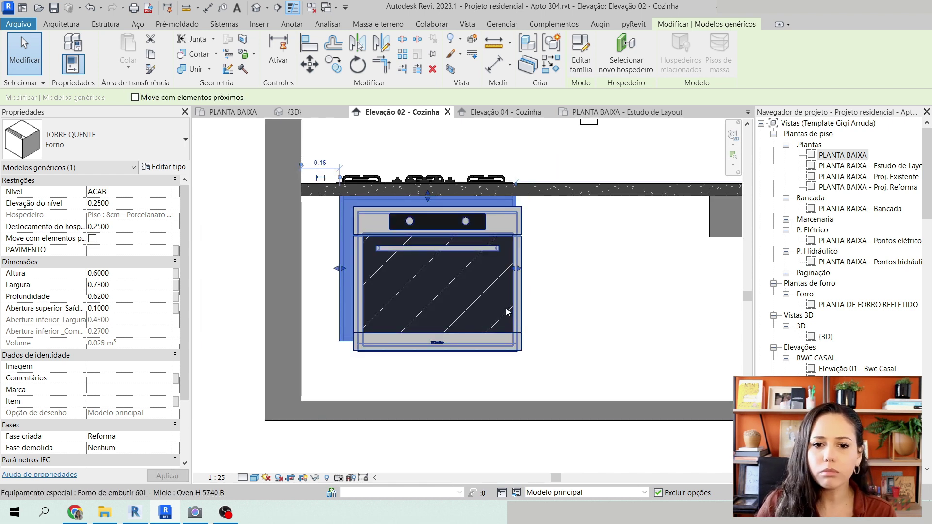
{"action": "left_click", "coordinate": [323, 163]}
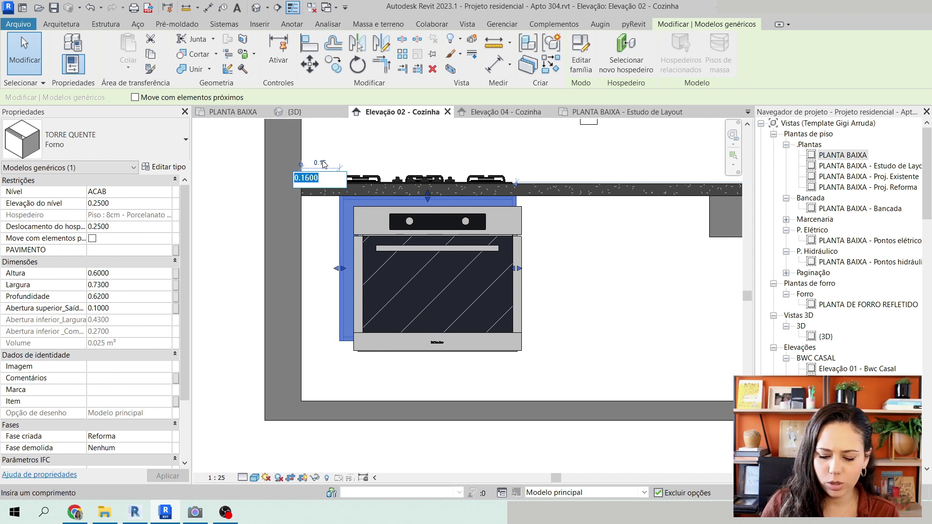
{"action": "type", "text": "0.2"}
{"action": "key", "text": "Return"}
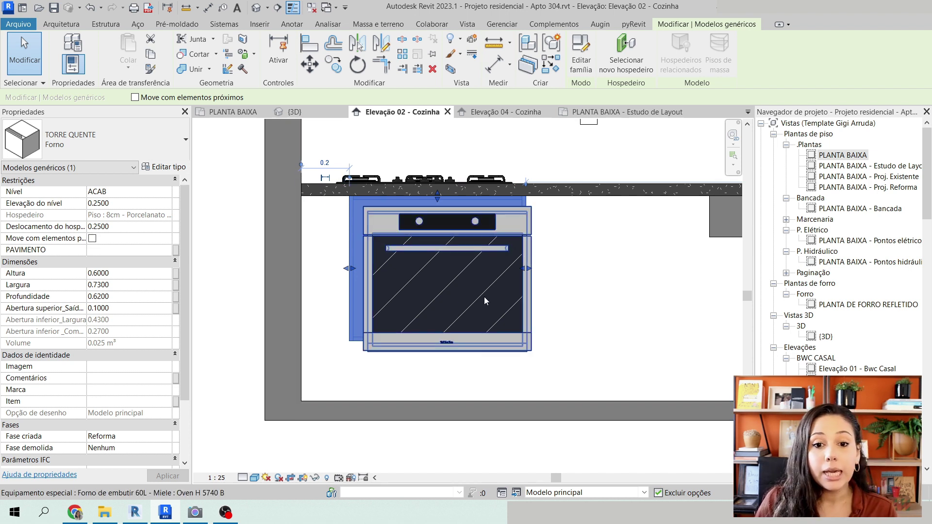
- Set the Forno module's height (Altura) to 0.65 m and its host offset to 0.20 m
{"action": "left_click", "coordinate": [123, 275]}
{"action": "type", "text": "0.65"}
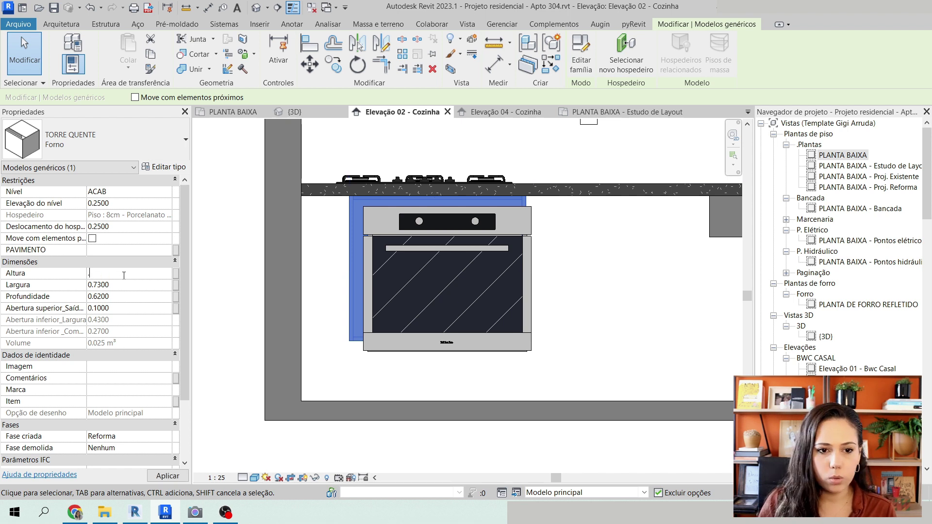
{"action": "key", "text": "Return"}
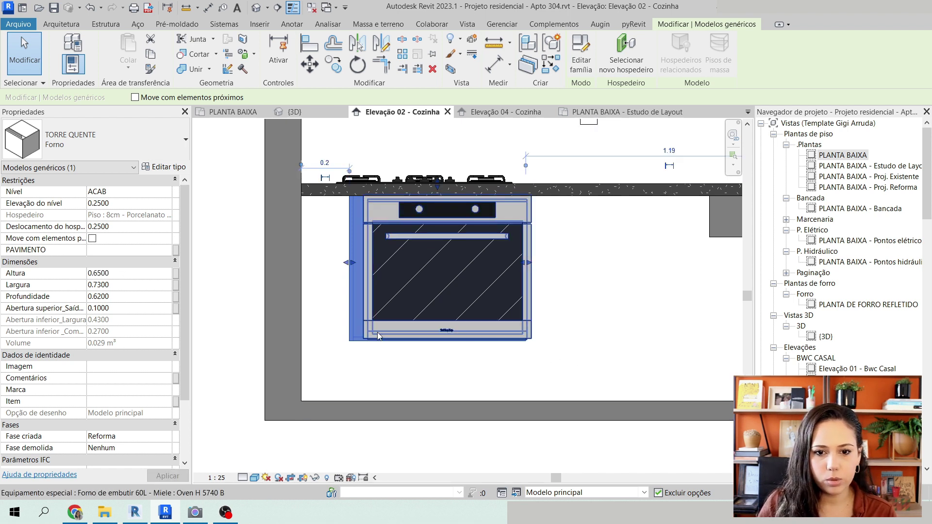
{"action": "left_click", "coordinate": [138, 227]}
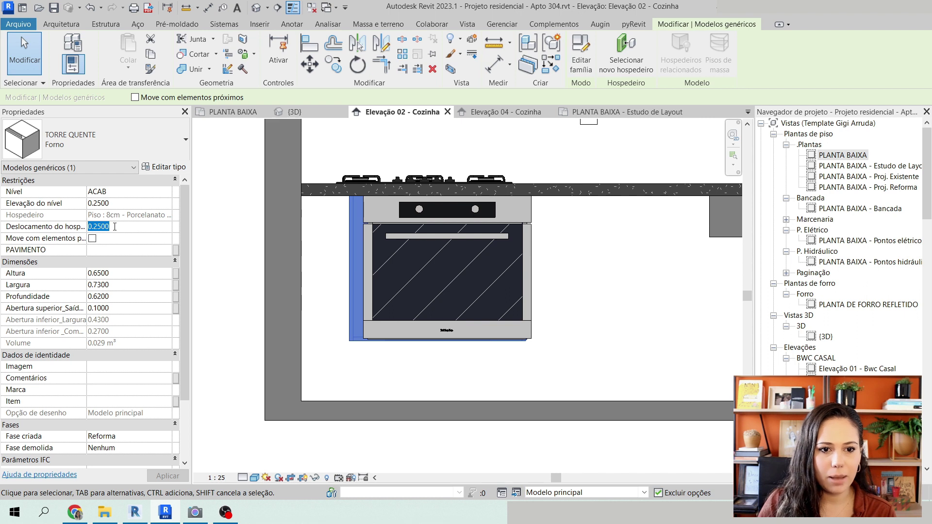
{"action": "type", "text": "0.2"}
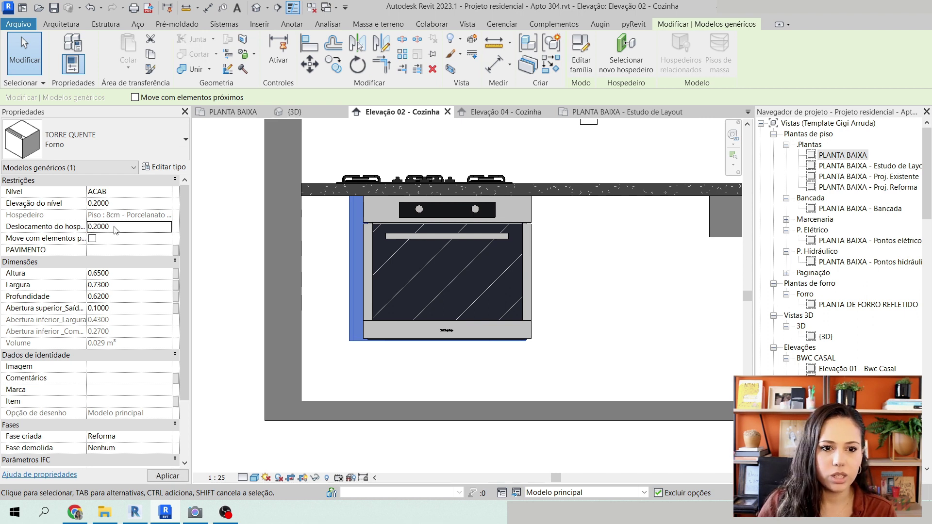
{"action": "key", "text": "Return"}
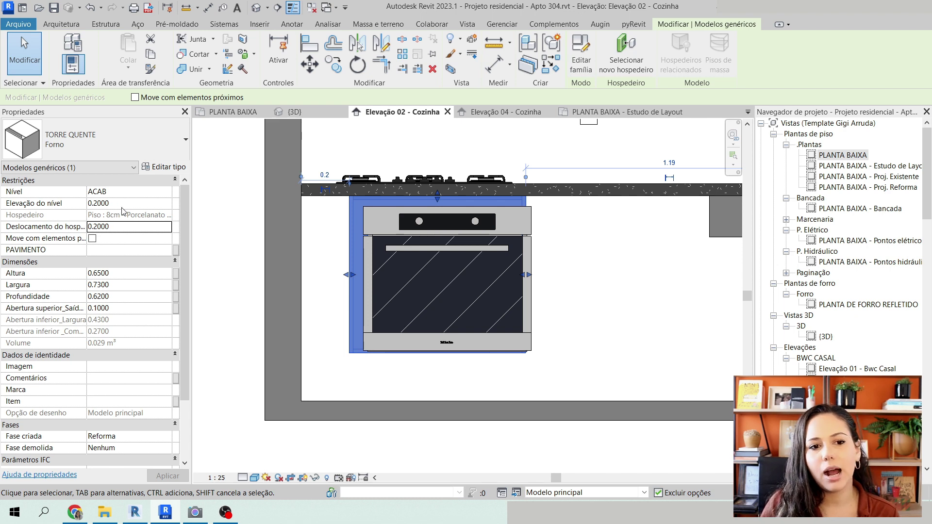
{"action": "left_click", "coordinate": [121, 206]}
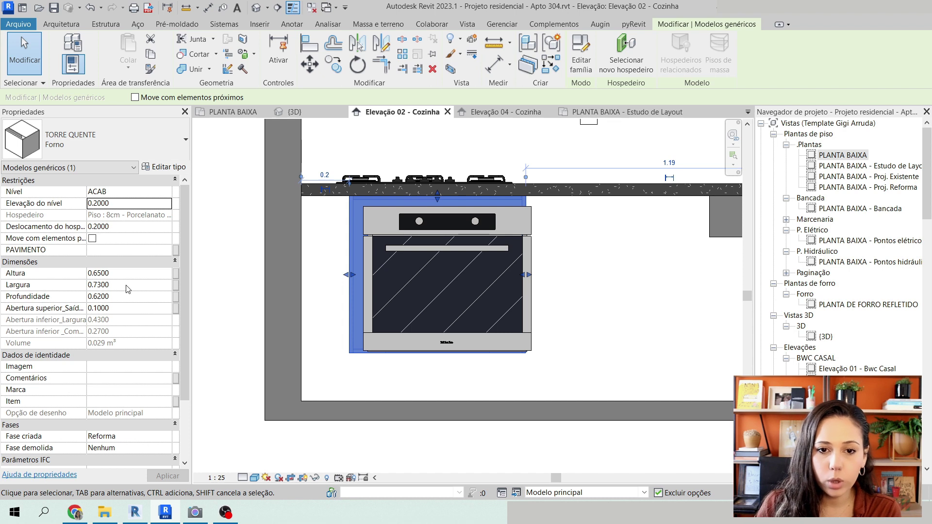
- Set the Forno module's distance from the adjacent side wall to 0.225 m
{"action": "left_click", "coordinate": [325, 176]}
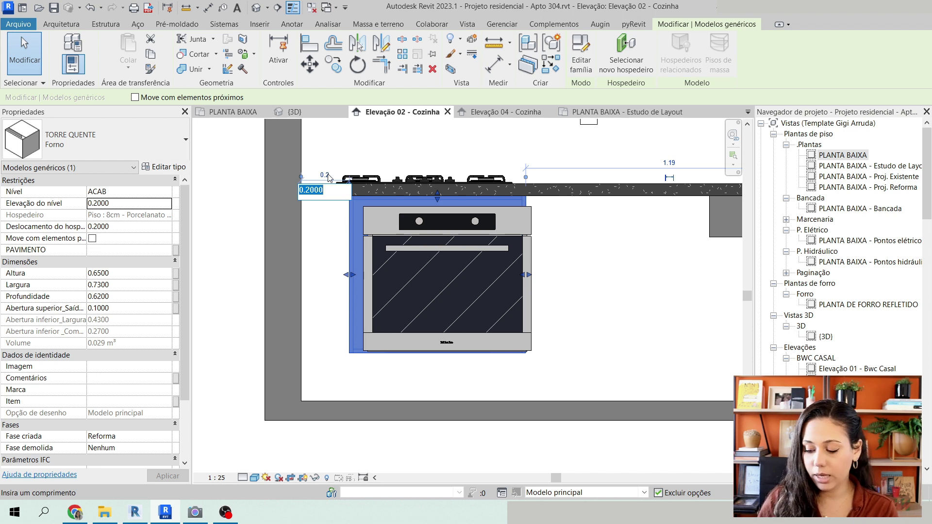
{"action": "type", "text": ".23"}
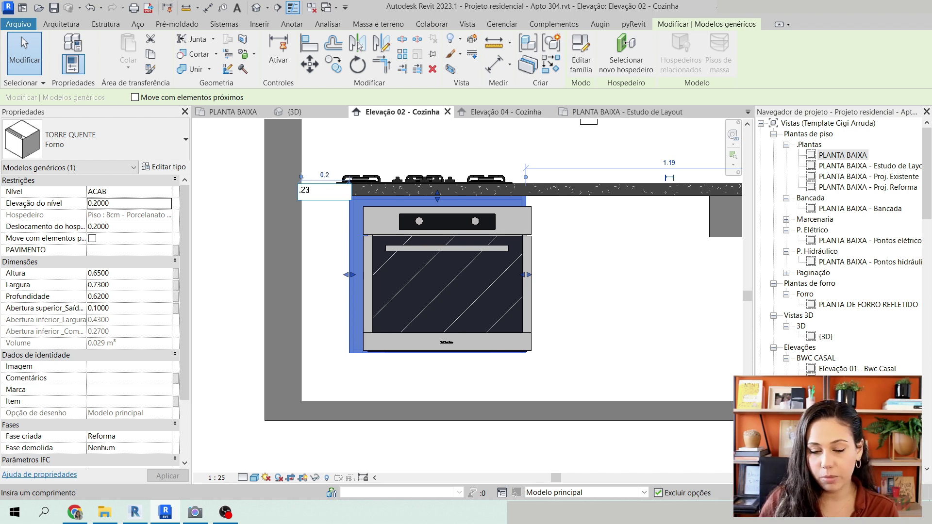
{"action": "key", "text": "BackSpace"}
{"action": "type", "text": "25"}
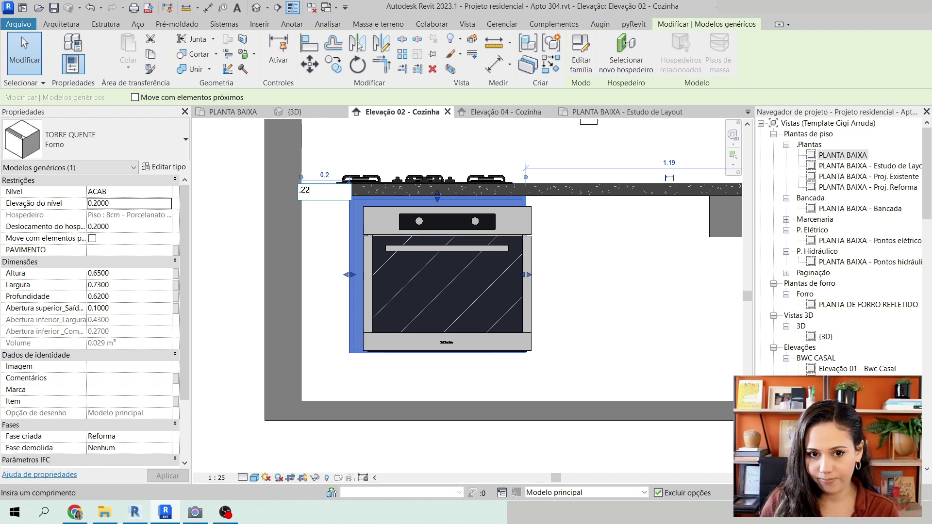
{"action": "key", "text": "Return"}
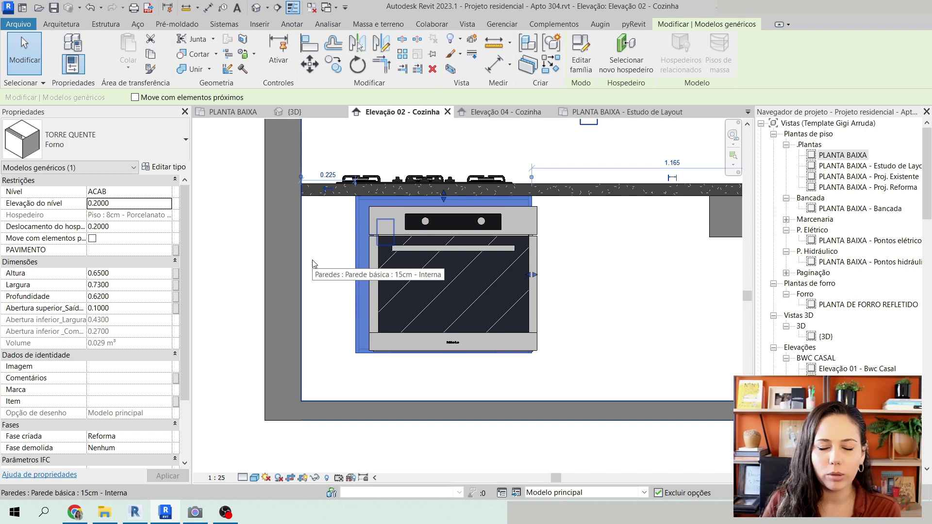
- Examine the Forno module's wall distance, dimensions and level elevation against the oven and cooktop
{"action": "middle_click_drag", "start_coordinate": [430, 212], "coordinate": [406, 233]}
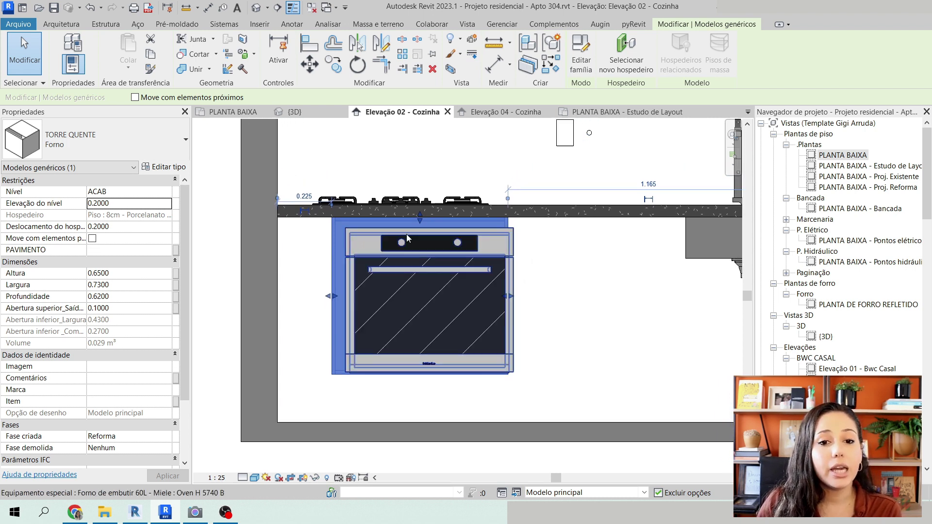
{"action": "scroll", "coordinate": [308, 199], "scroll_direction": "up", "scroll_amount": 2}
{"action": "left_click", "coordinate": [307, 198]}
{"action": "left_click", "coordinate": [312, 214]}
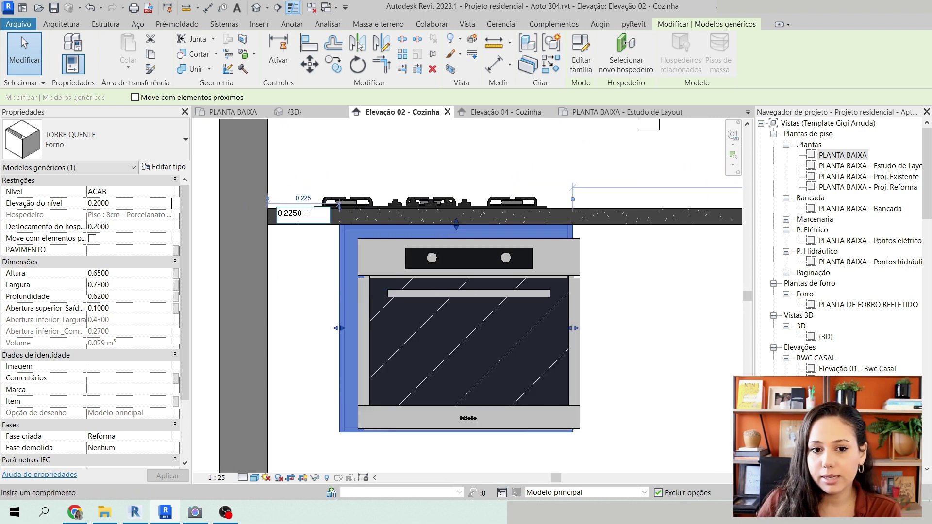
{"action": "middle_click_drag", "start_coordinate": [467, 335], "coordinate": [430, 321]}
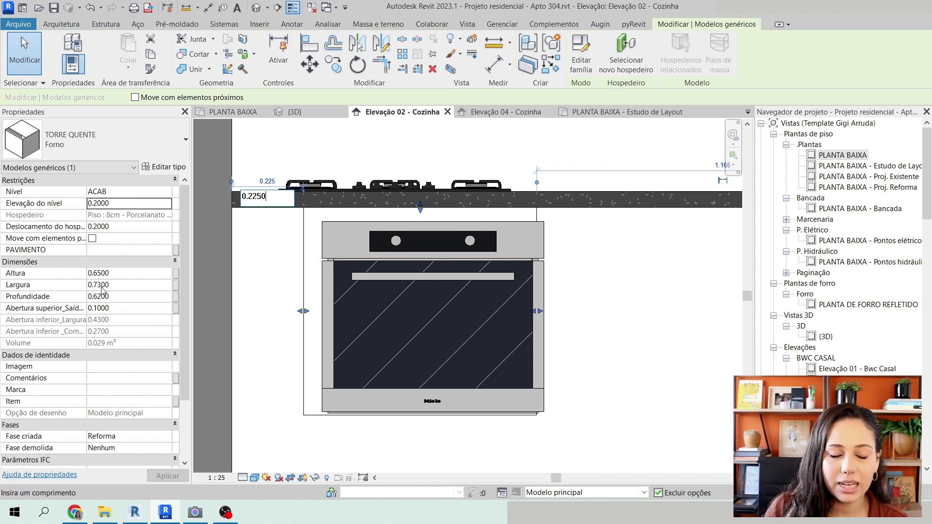
{"action": "left_click", "coordinate": [102, 197]}
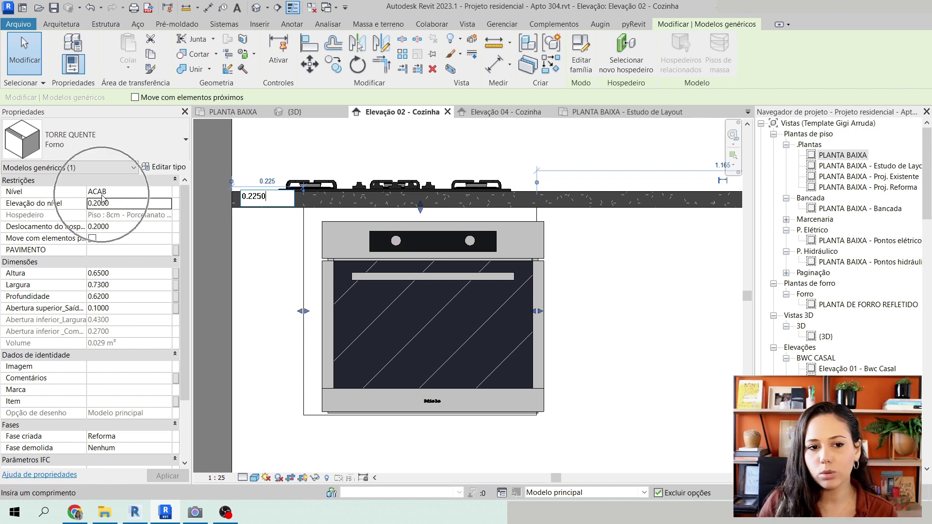
{"action": "scroll", "coordinate": [444, 246], "scroll_direction": "down", "scroll_amount": 2}
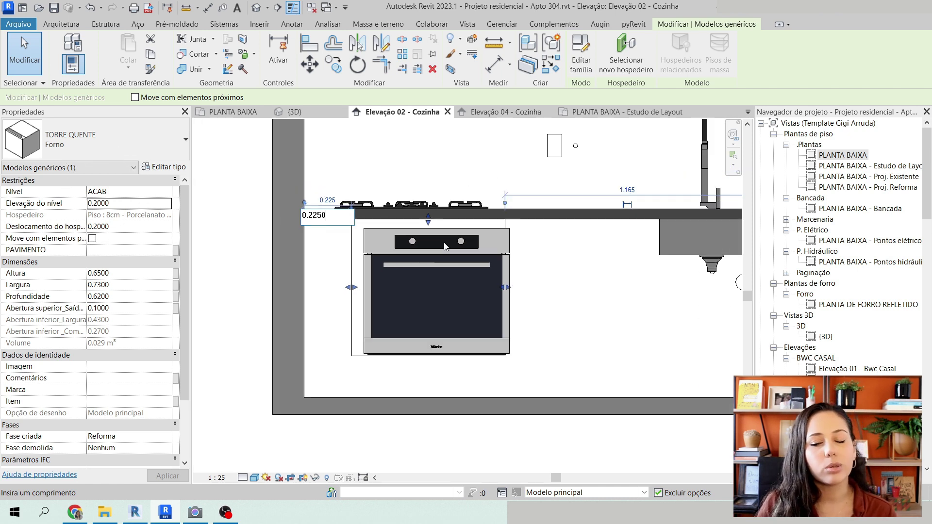
{"action": "key", "text": "Return"}
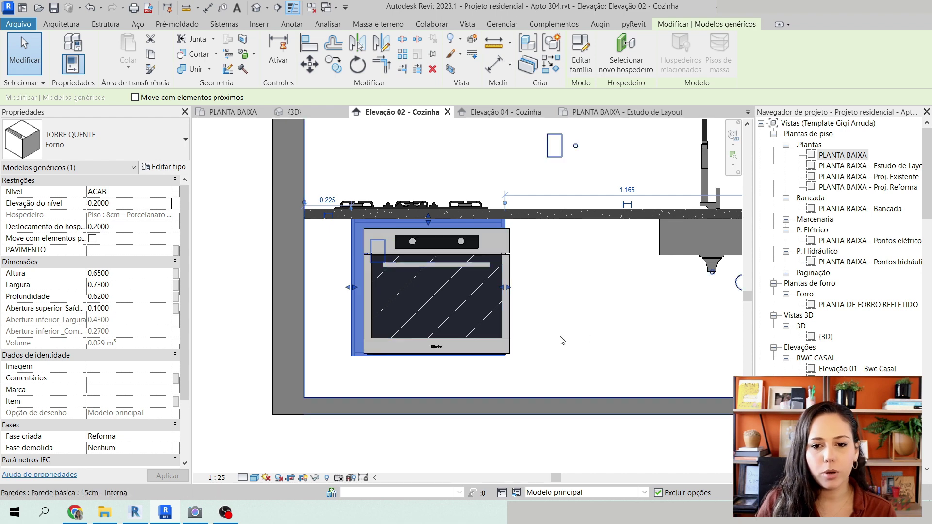
- Nudge the Miele oven left and up inside the Forno module, to 0.59 m from the side wall and 0.57 m elevation
{"action": "scroll", "coordinate": [487, 335], "scroll_direction": "up", "scroll_amount": 3}
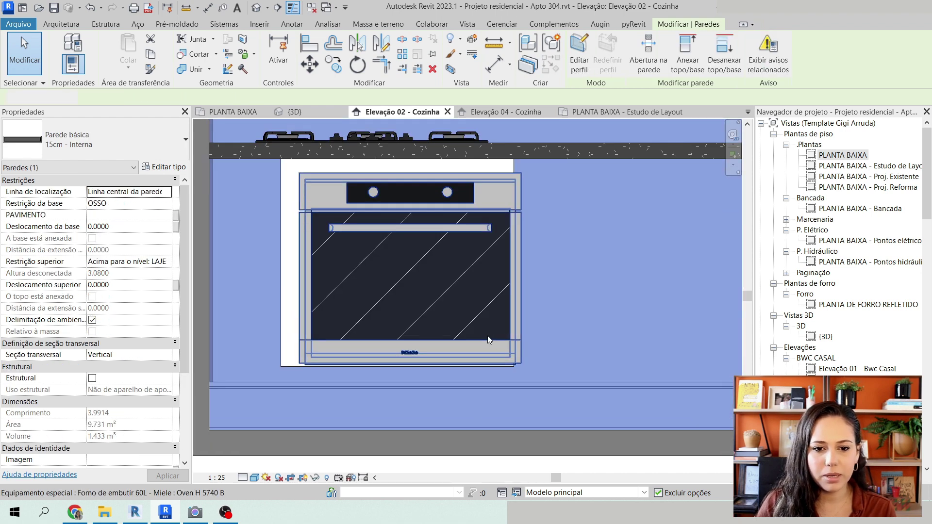
{"action": "left_click", "coordinate": [487, 335]}
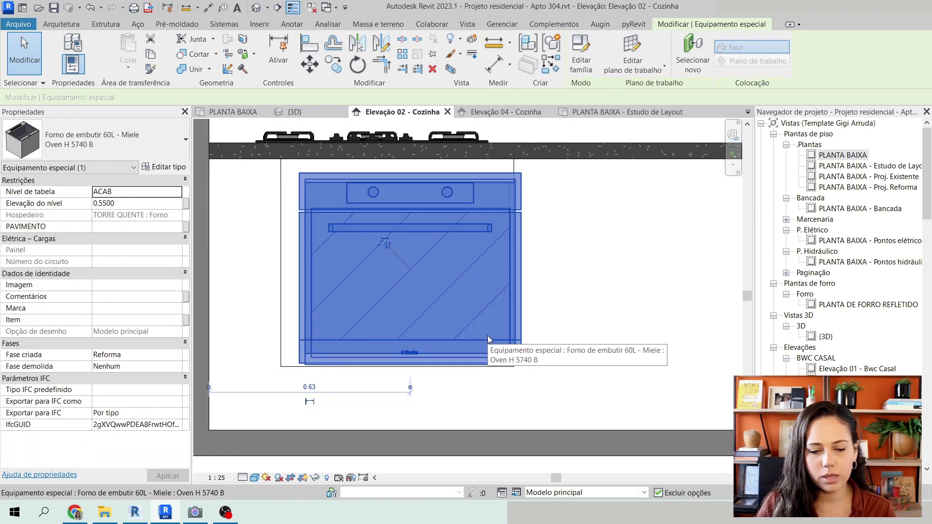
{"action": "key", "text": "Left"}
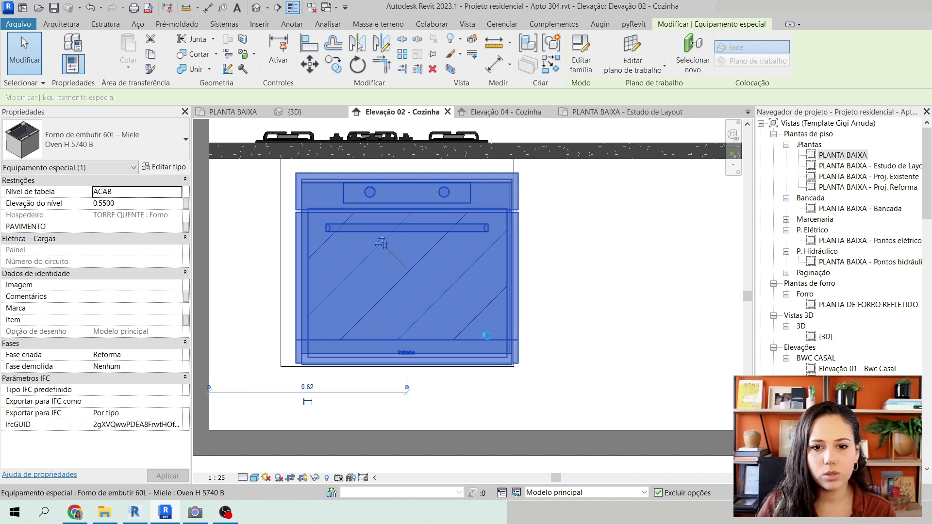
{"action": "key", "text": "Left"}
{"action": "key", "text": "Left"}
{"action": "key", "text": "Left"}
{"action": "key", "text": "Up"}
{"action": "key", "text": "Up"}
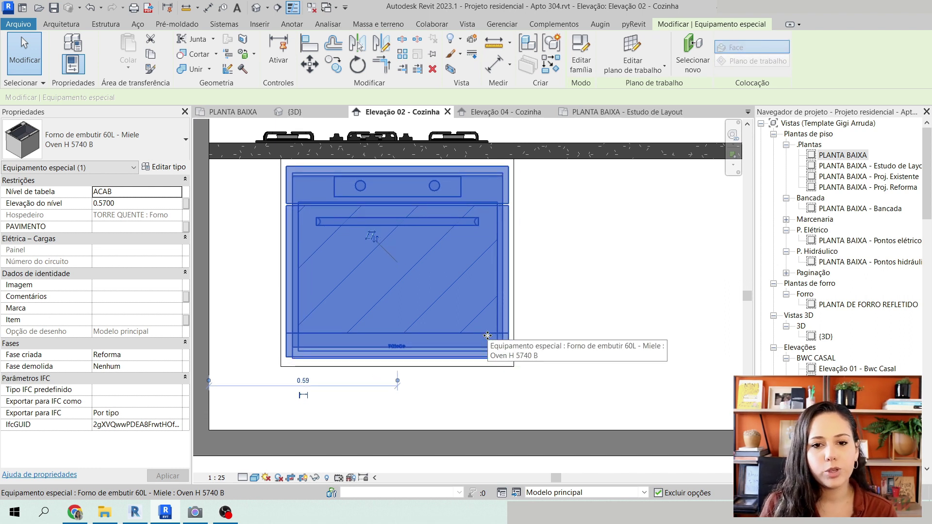
{"action": "scroll", "coordinate": [487, 335], "scroll_direction": "down", "scroll_amount": 3}
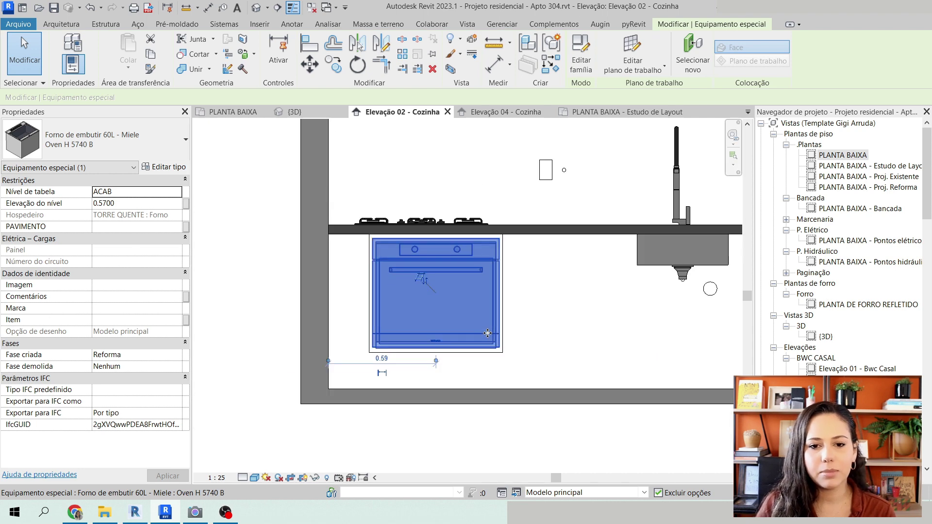
{"action": "left_click", "coordinate": [230, 338]}
- Move the Brastemp five-burner cooktop 8 cm horizontally along the countertop, away from the adjacent side wall
{"action": "scroll", "coordinate": [349, 245], "scroll_direction": "up", "scroll_amount": 5}
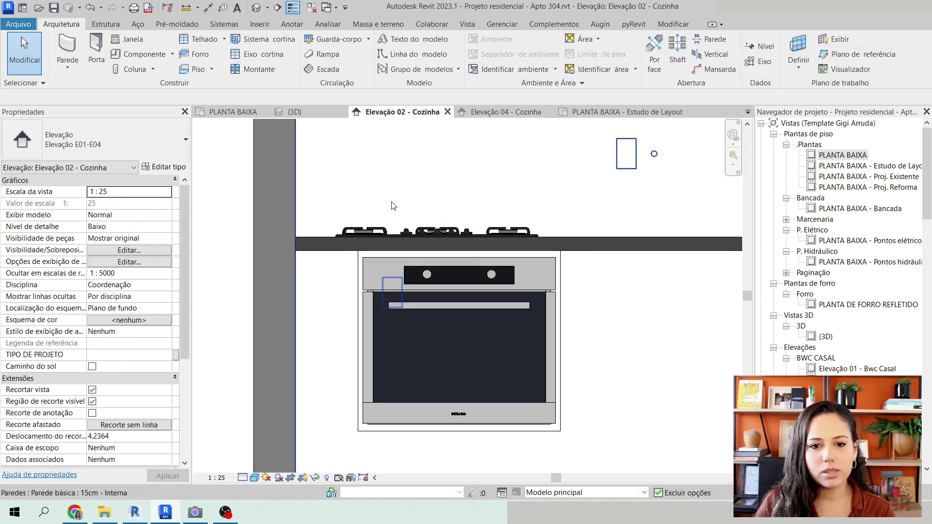
{"action": "left_click", "coordinate": [342, 247]}
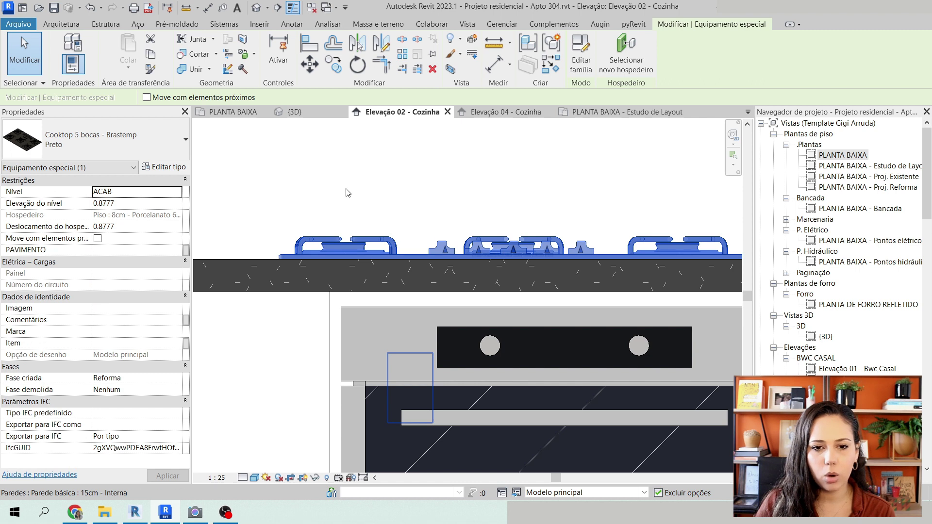
{"action": "scroll", "coordinate": [240, 226], "scroll_direction": "down", "scroll_amount": 1}
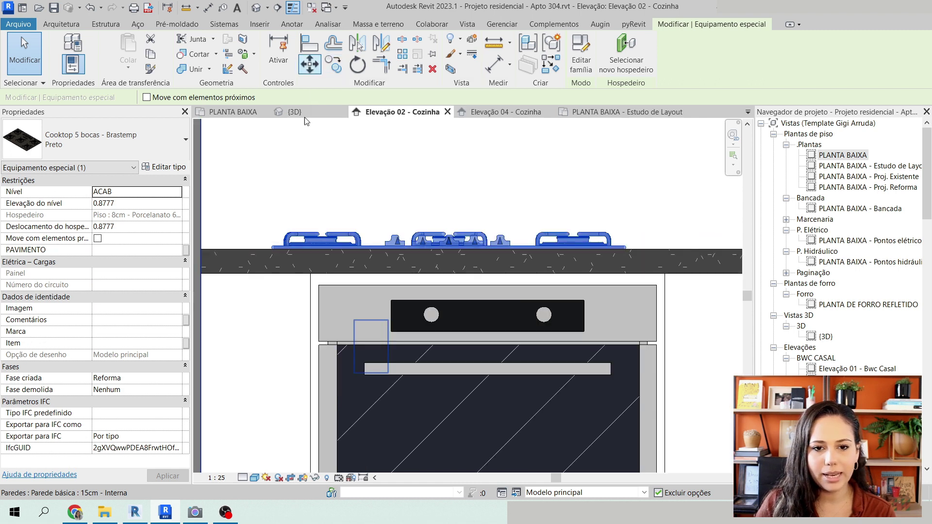
{"action": "left_click", "coordinate": [310, 65]}
{"action": "middle_click_drag", "start_coordinate": [338, 237], "coordinate": [390, 248]}
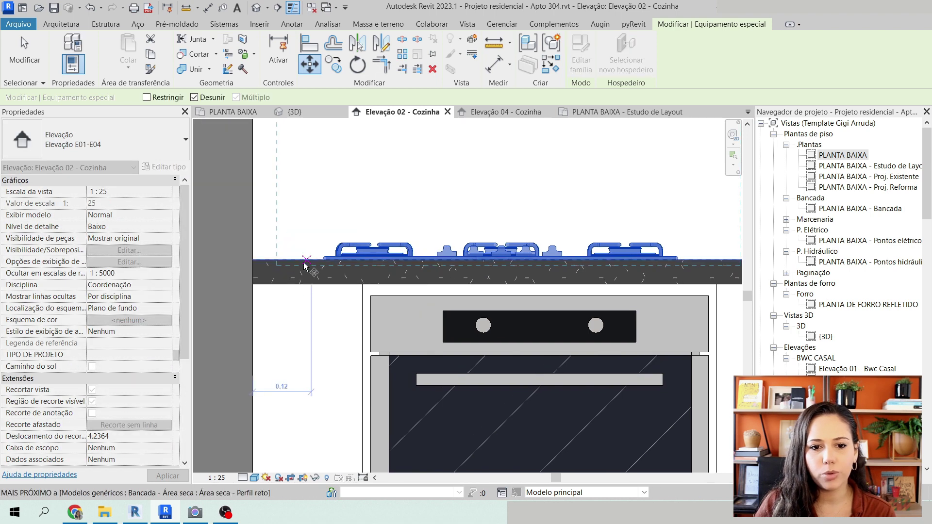
{"action": "left_click", "coordinate": [253, 257]}
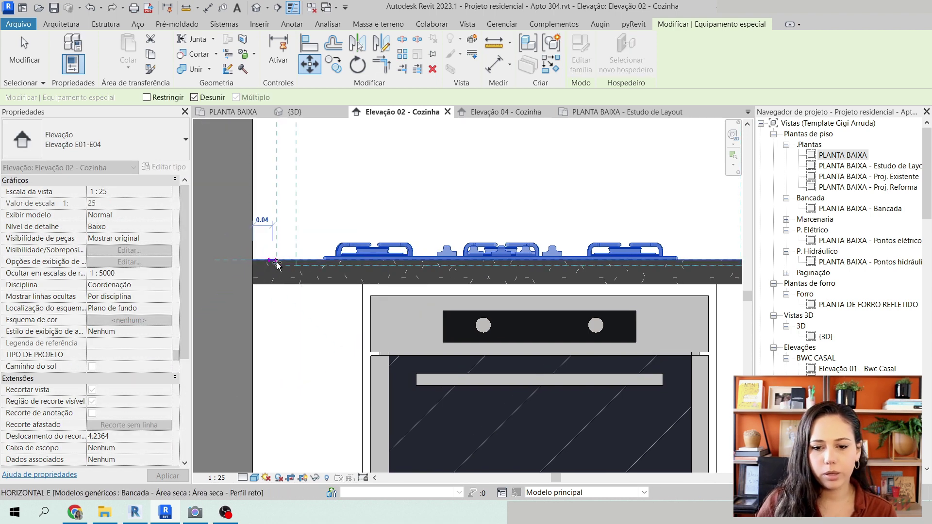
{"action": "type", "text": "8cm"}
{"action": "key", "text": "Return"}
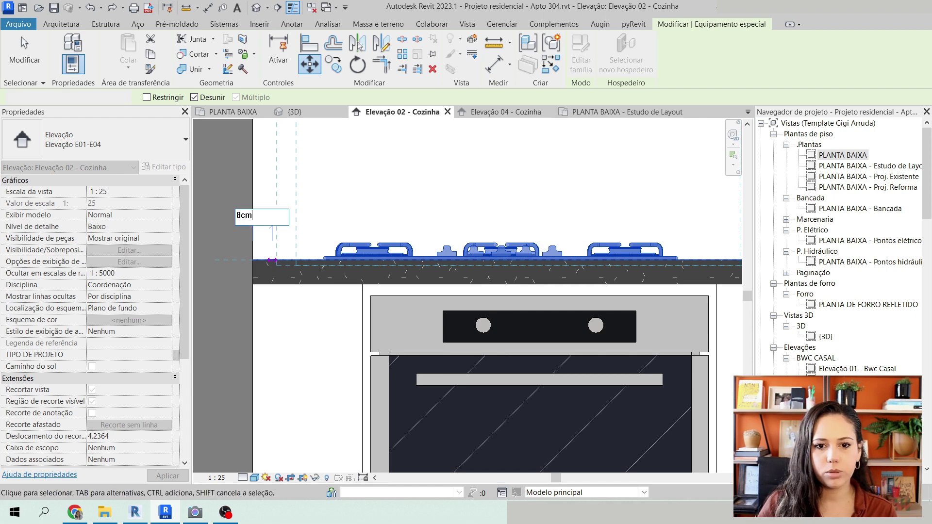
{"action": "left_click", "coordinate": [293, 209]}
{"action": "scroll", "coordinate": [293, 210], "scroll_direction": "down", "scroll_amount": 5}
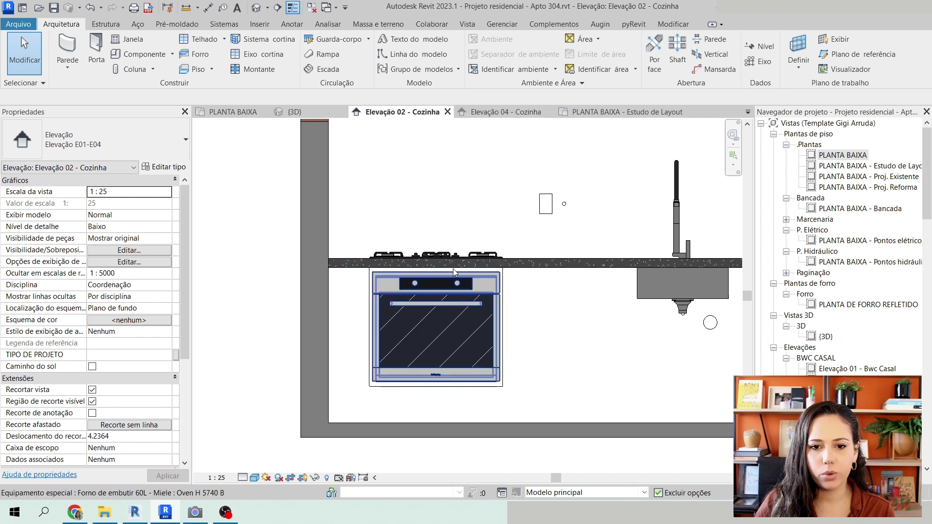
- Check the cooktop's alignment above the Miele oven, and open the PLANTA BAIXA floor plan
{"action": "scroll", "coordinate": [464, 306], "scroll_direction": "up", "scroll_amount": 2}
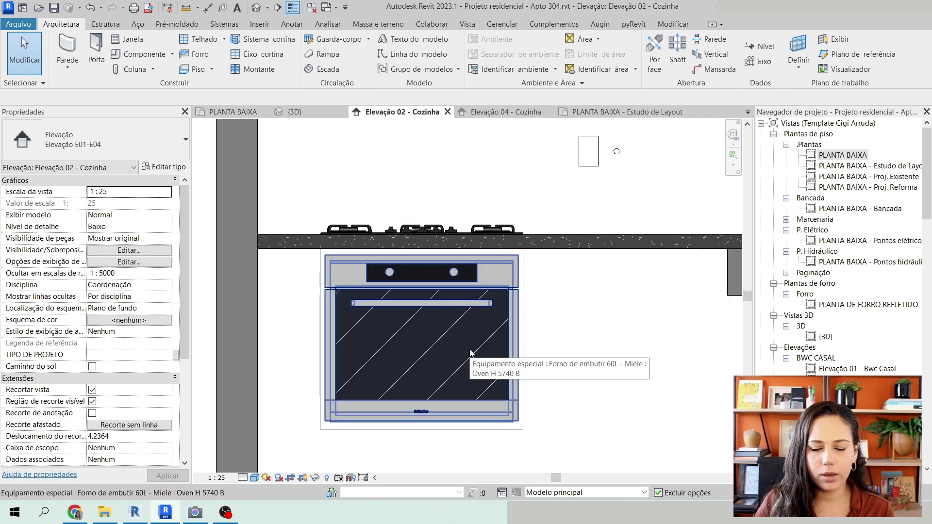
{"action": "scroll", "coordinate": [331, 280], "scroll_direction": "down", "scroll_amount": 2}
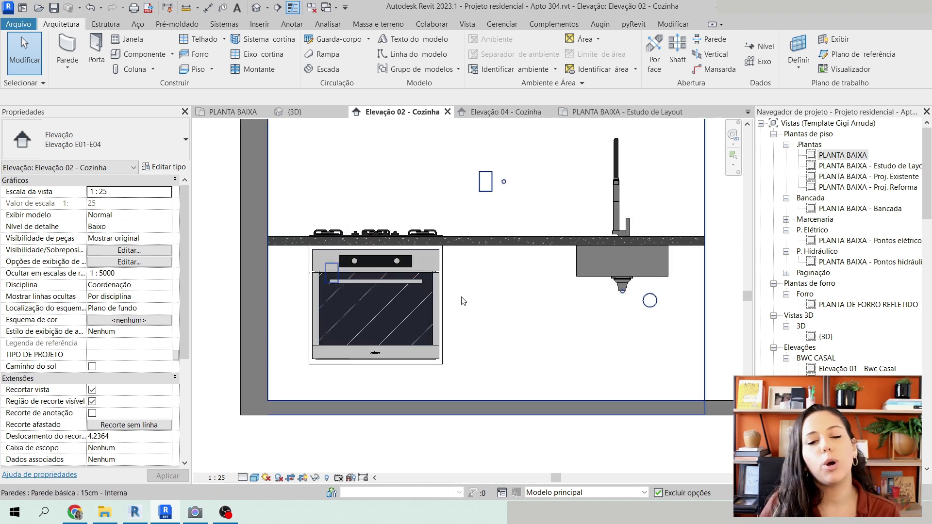
{"action": "middle_click_drag", "start_coordinate": [404, 295], "coordinate": [427, 306]}
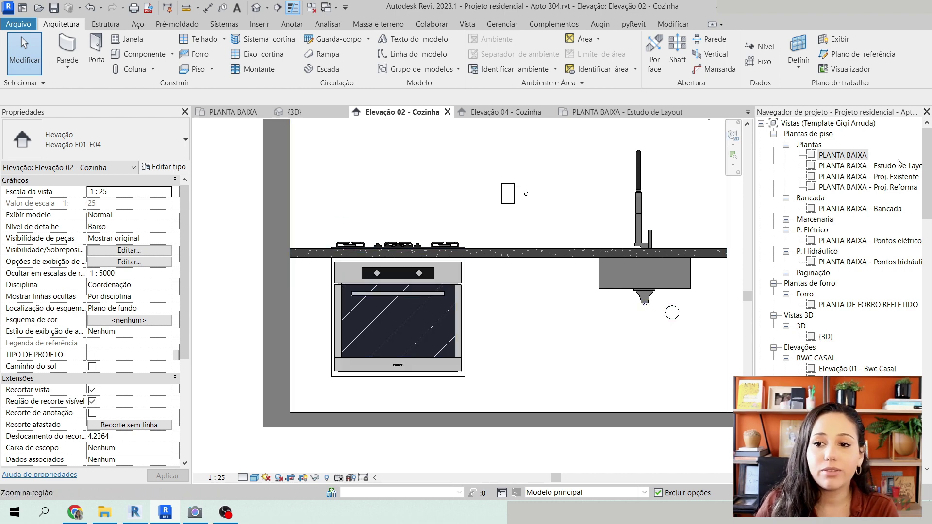
{"action": "double_click", "coordinate": [844, 155]}
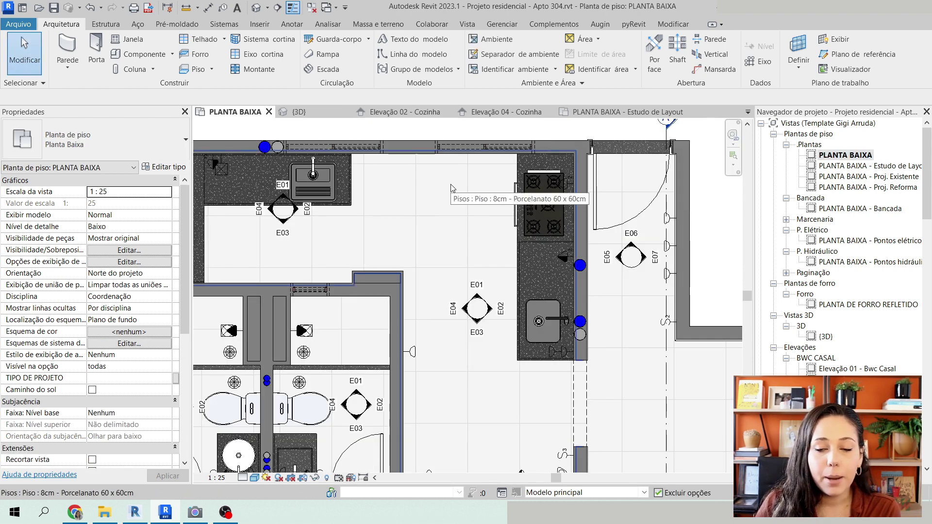
- Place a PORTA TEMPERO component of type PORTA RETRO in the kitchen floor plan, rotated to face away from the cooktop counter
{"action": "middle_click_drag", "start_coordinate": [505, 146], "coordinate": [465, 169]}
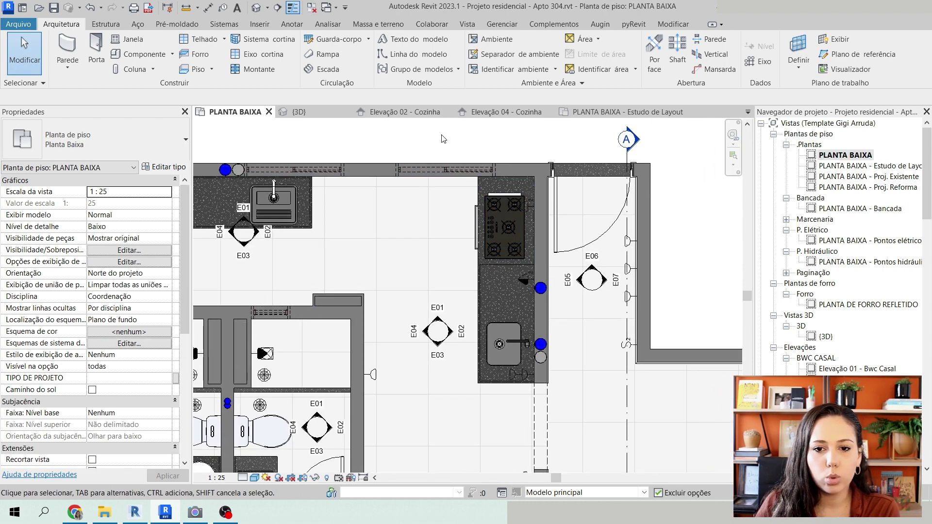
{"action": "scroll", "coordinate": [469, 168], "scroll_direction": "up", "scroll_amount": 3}
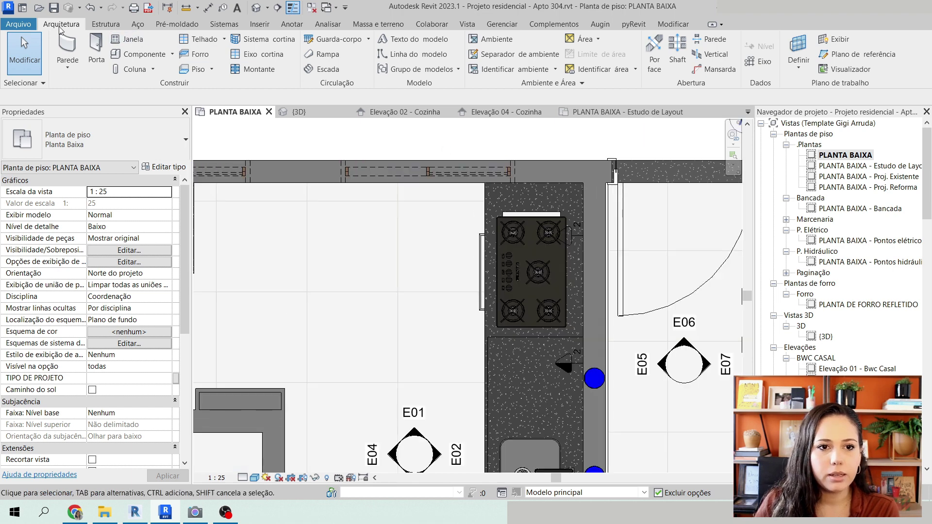
{"action": "left_click", "coordinate": [144, 54]}
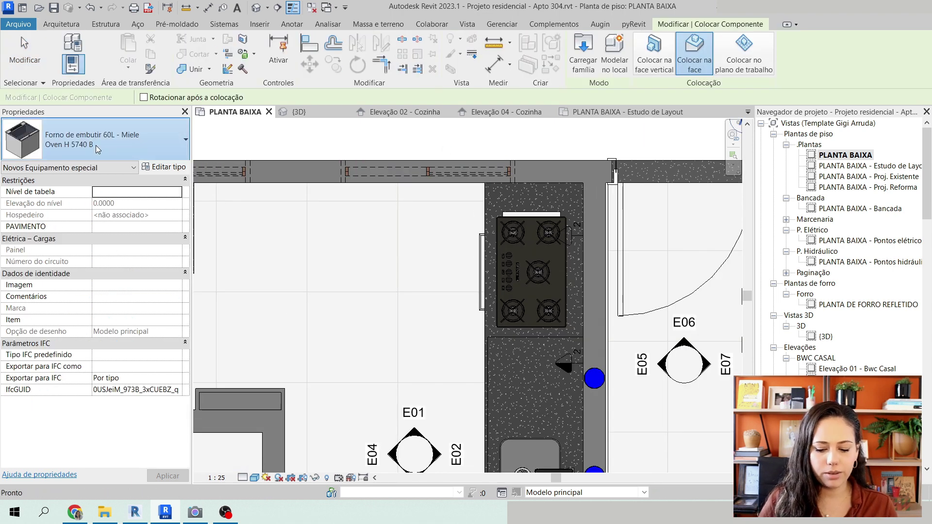
{"action": "left_click", "coordinate": [98, 149]}
{"action": "type", "text": "port"}
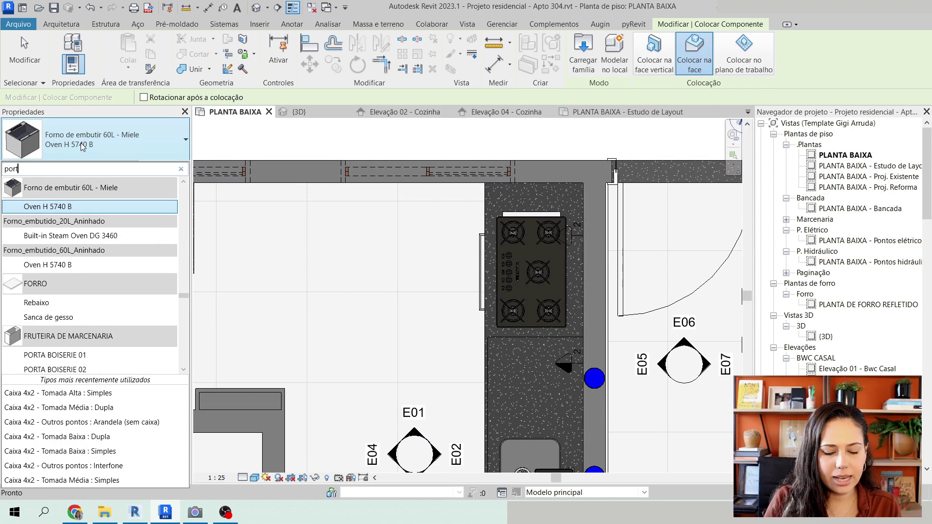
{"action": "type", "text": "a temp"}
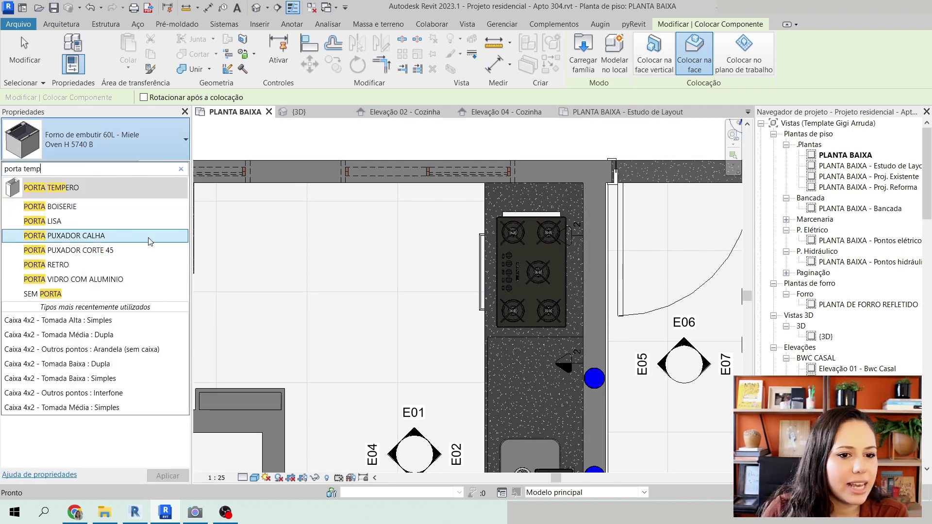
{"action": "left_click", "coordinate": [60, 266]}
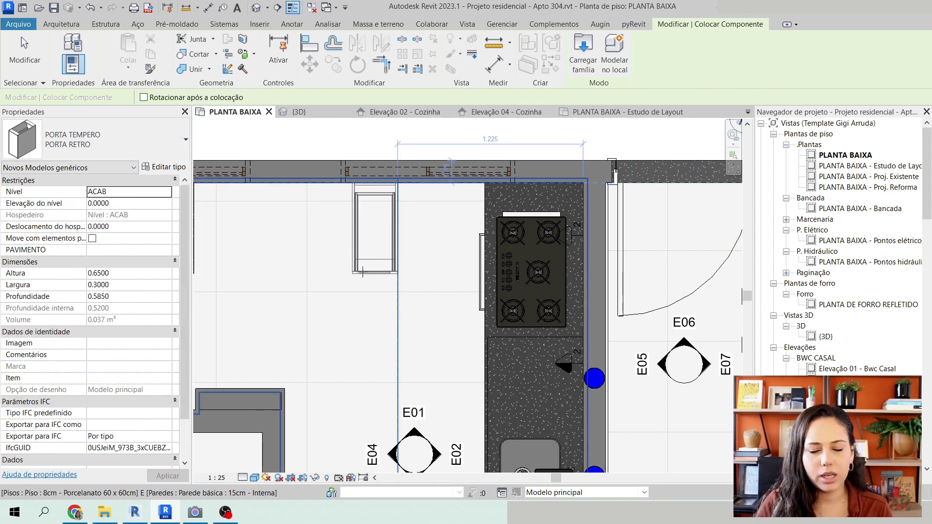
{"action": "key", "text": "space"}
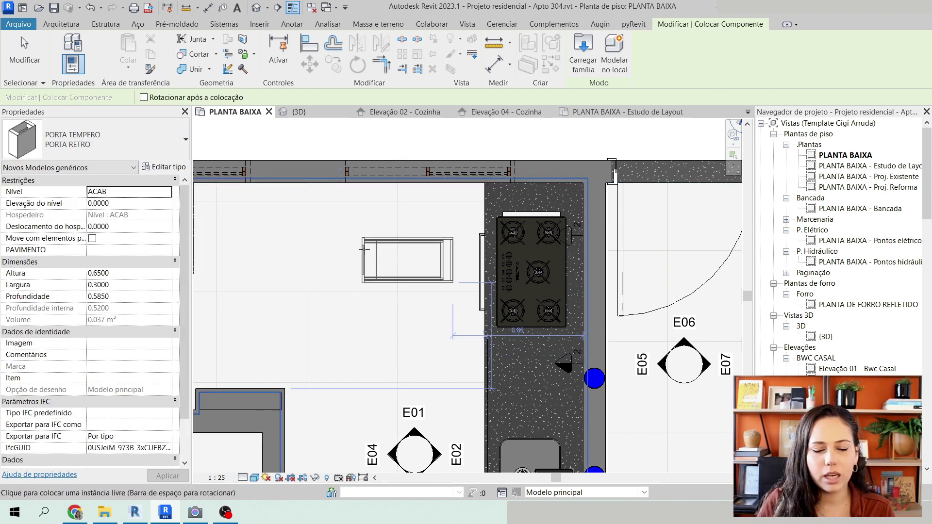
{"action": "scroll", "coordinate": [364, 249], "scroll_direction": "up", "scroll_amount": 5}
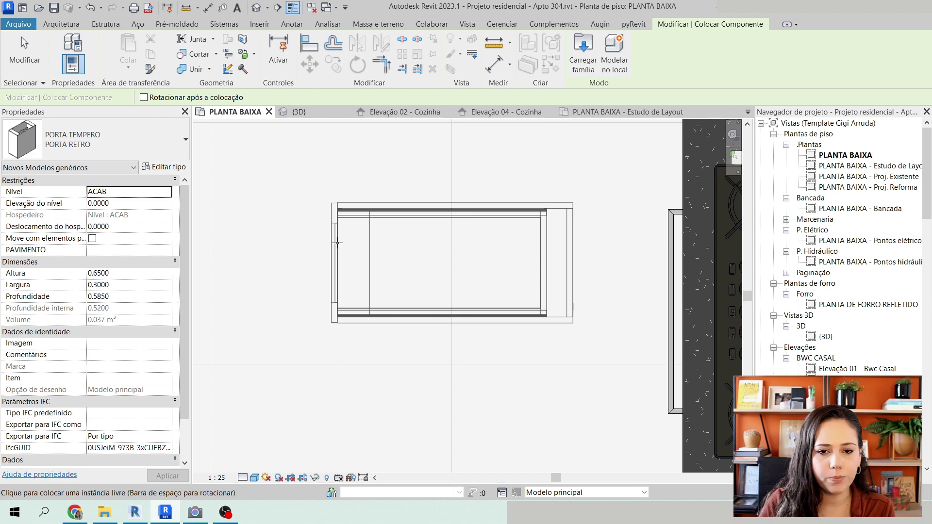
{"action": "left_click", "coordinate": [337, 243]}
{"action": "key", "text": "Escape"}
{"action": "key", "text": "Escape"}
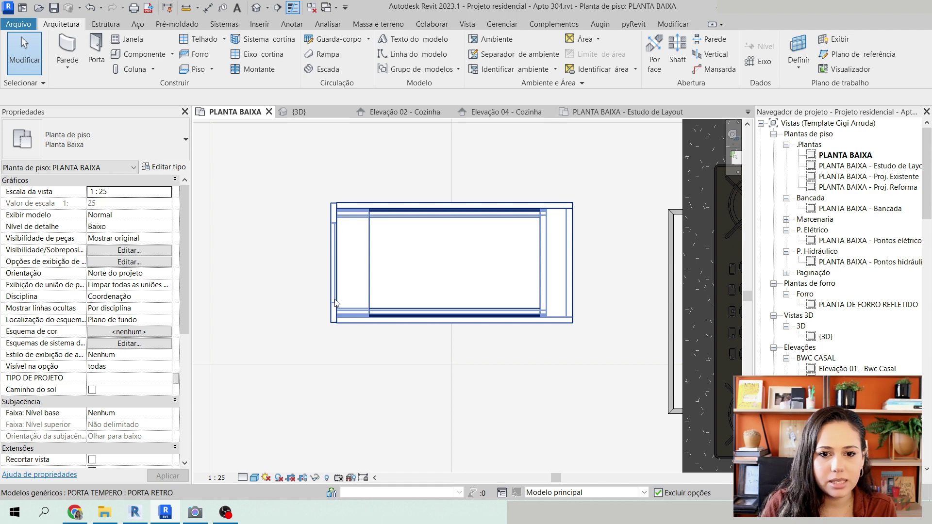
- Move the spice cabinet onto the cooktop counter, into the corner against the upper wall
{"action": "left_click", "coordinate": [368, 263]}
{"action": "scroll", "coordinate": [367, 262], "scroll_direction": "down", "scroll_amount": 3}
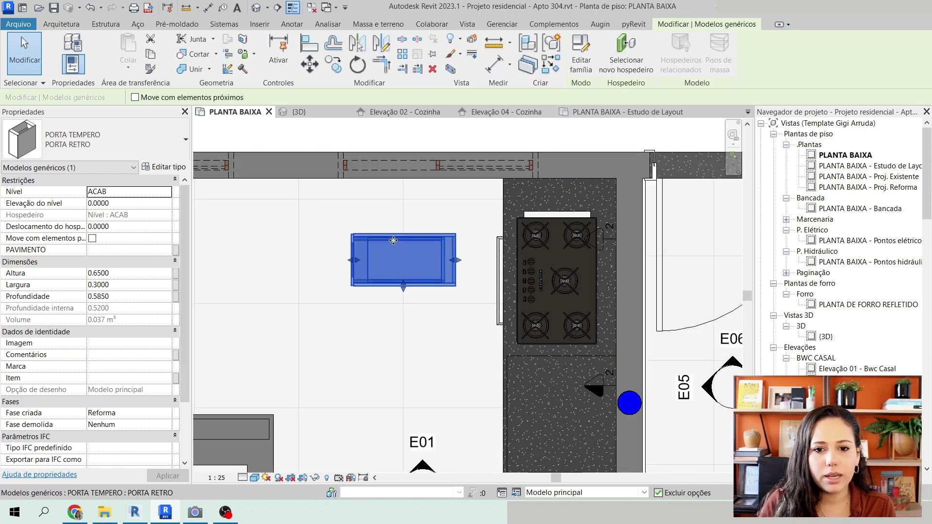
{"action": "left_click_drag", "start_coordinate": [427, 244], "coordinate": [578, 195]}
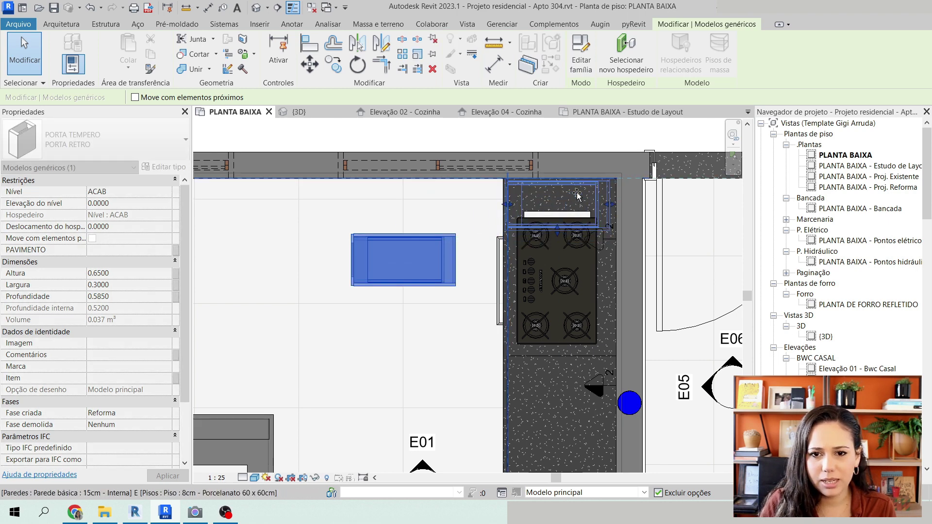
- Open the kitchen's Elevation 02 and set the spice cabinet's width (Largura) to 0.2000
{"action": "scroll", "coordinate": [453, 197], "scroll_direction": "down", "scroll_amount": 2}
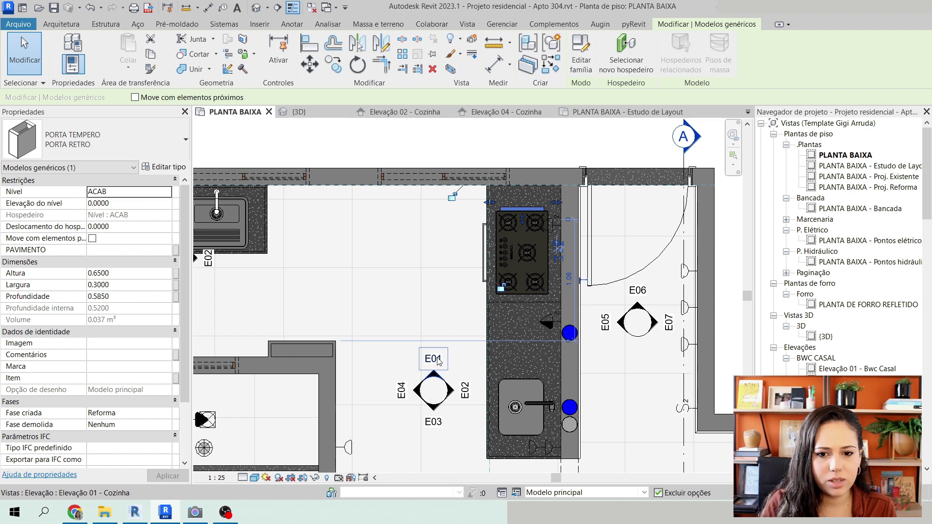
{"action": "double_click", "coordinate": [466, 388]}
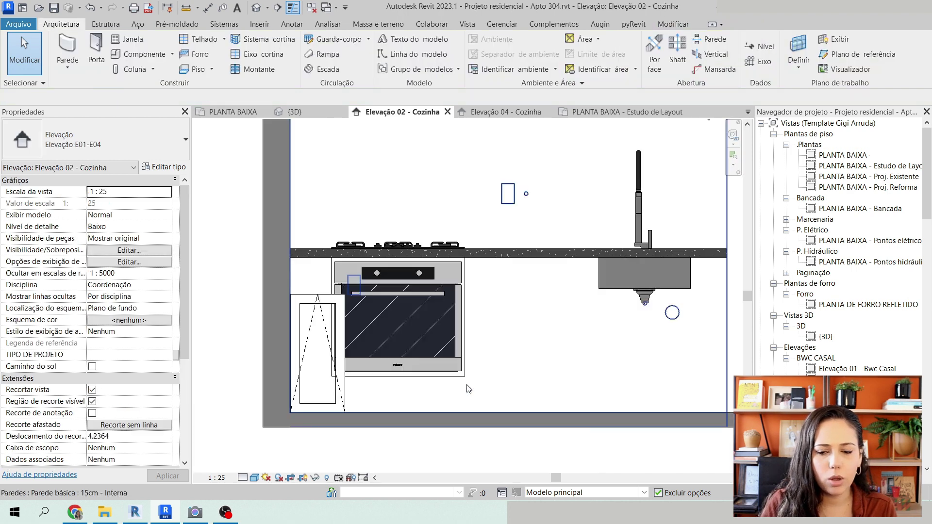
{"action": "left_click", "coordinate": [299, 326]}
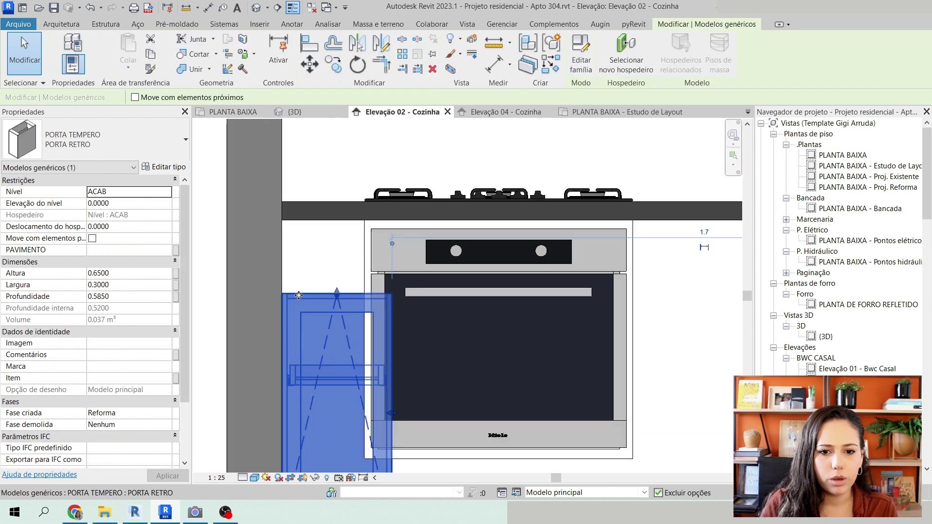
{"action": "scroll", "coordinate": [298, 326], "scroll_direction": "up", "scroll_amount": 4}
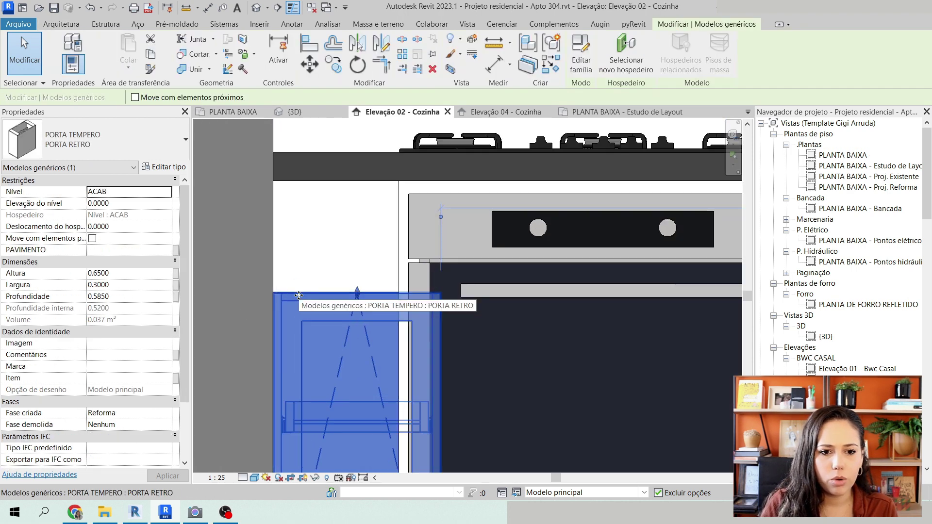
{"action": "left_click", "coordinate": [125, 286]}
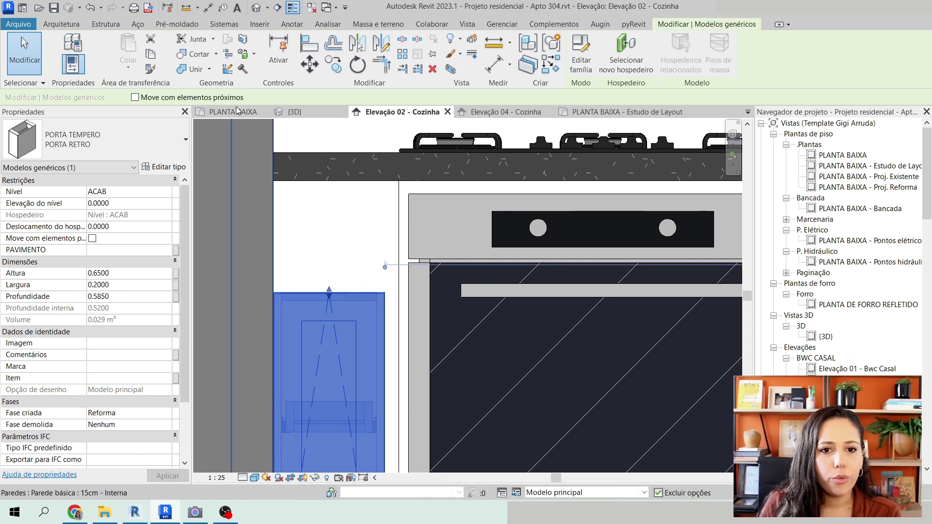
- Move the spice cabinet by its upper corner to the oven cabinet's upper corner, directly beneath the countertop
{"action": "left_click", "coordinate": [310, 64]}
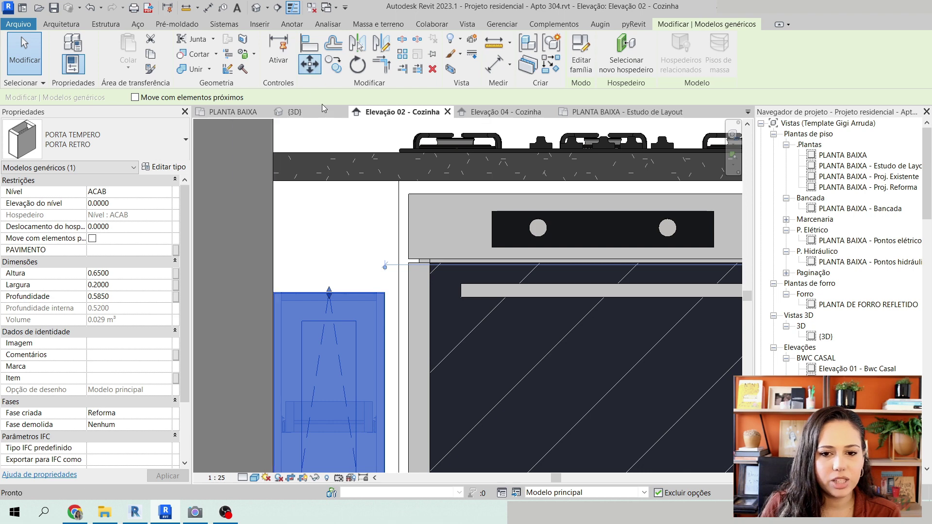
{"action": "scroll", "coordinate": [387, 292], "scroll_direction": "up", "scroll_amount": 5}
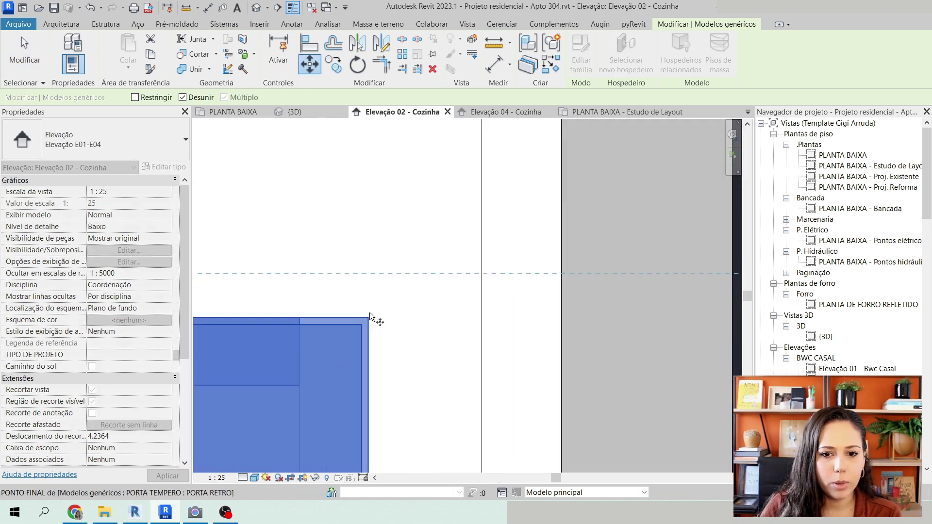
{"action": "left_click", "coordinate": [368, 318]}
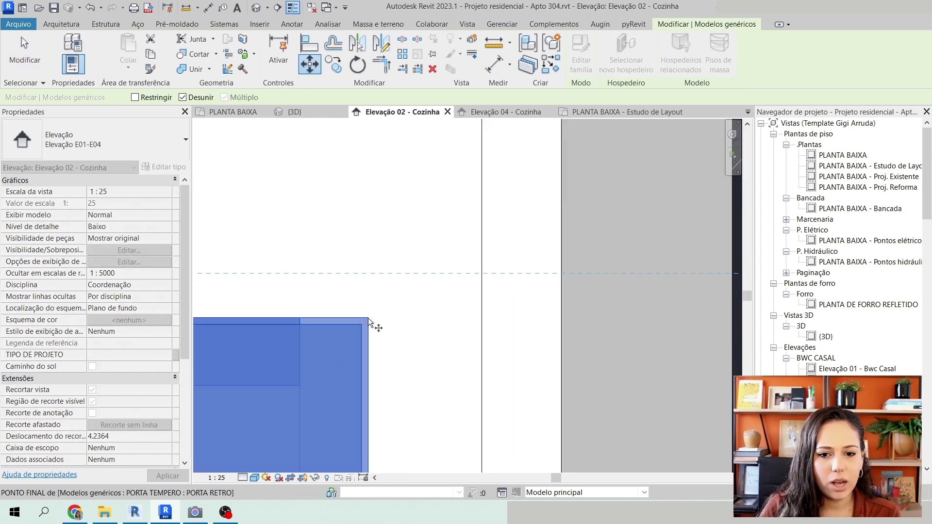
{"action": "scroll", "coordinate": [368, 318], "scroll_direction": "down", "scroll_amount": 4}
{"action": "scroll", "coordinate": [381, 217], "scroll_direction": "up", "scroll_amount": 5}
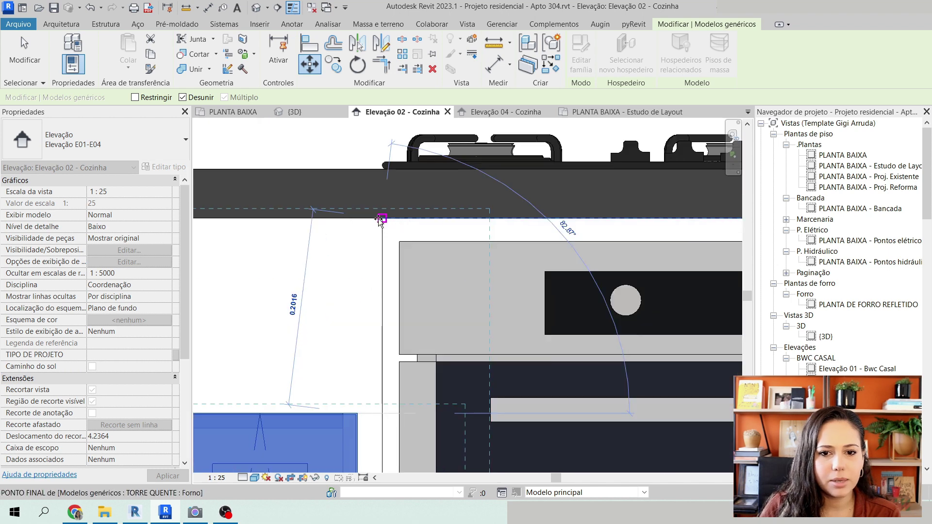
{"action": "left_click", "coordinate": [385, 218]}
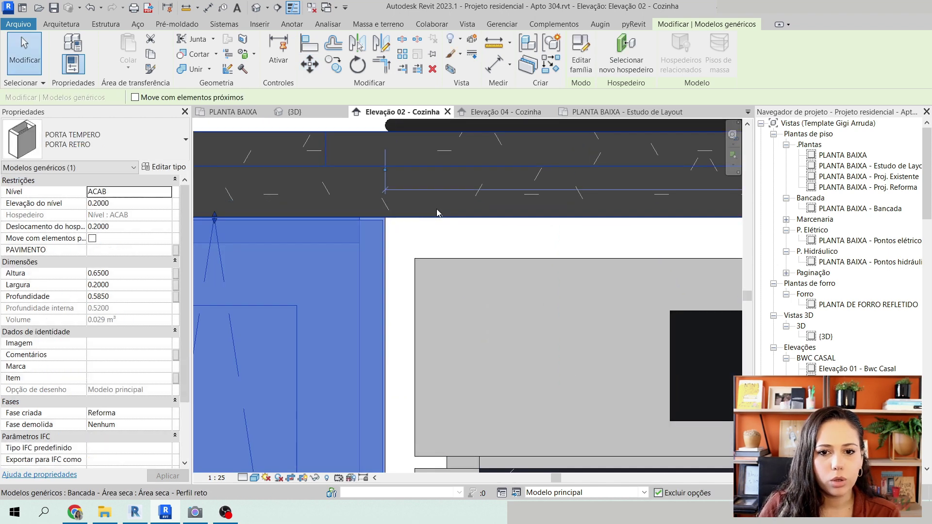
{"action": "scroll", "coordinate": [436, 209], "scroll_direction": "down", "scroll_amount": 4}
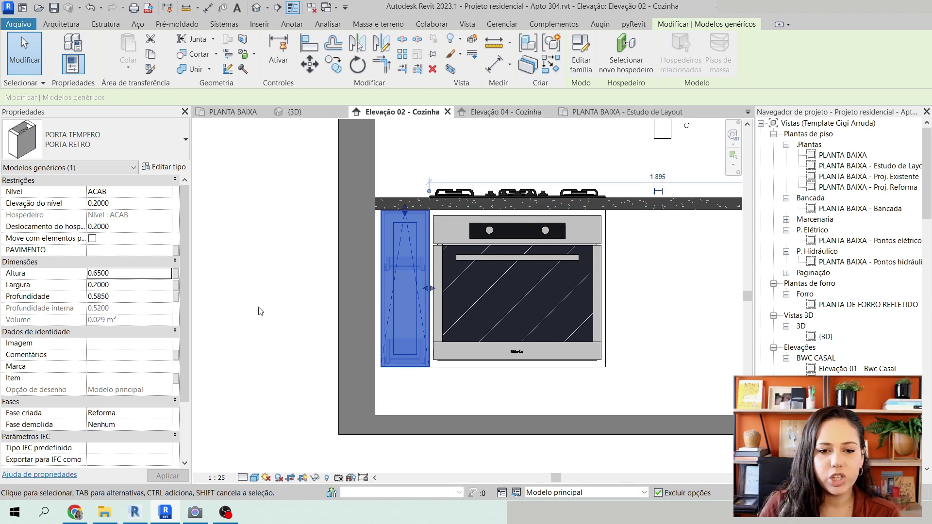
- Examine the spice cabinet's fit between the wall and oven and the free space under the countertop
{"action": "left_click", "coordinate": [264, 277]}
{"action": "scroll", "coordinate": [592, 389], "scroll_direction": "up", "scroll_amount": 2}
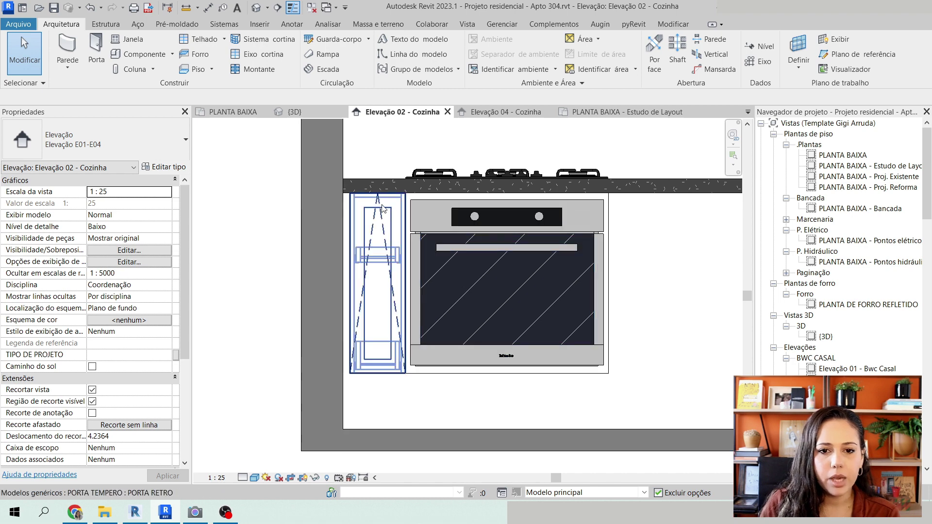
{"action": "scroll", "coordinate": [349, 198], "scroll_direction": "up", "scroll_amount": 6}
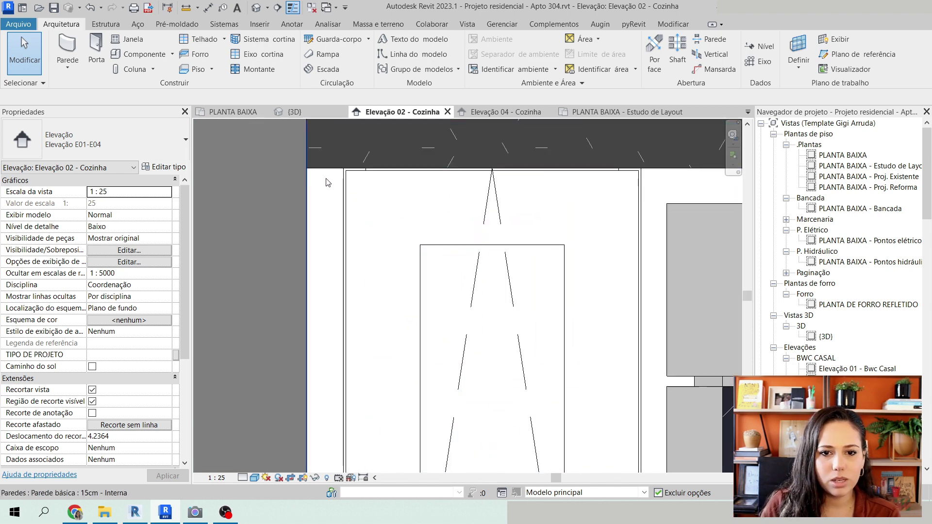
{"action": "left_click", "coordinate": [339, 183]}
{"action": "scroll", "coordinate": [339, 199], "scroll_direction": "down", "scroll_amount": 8}
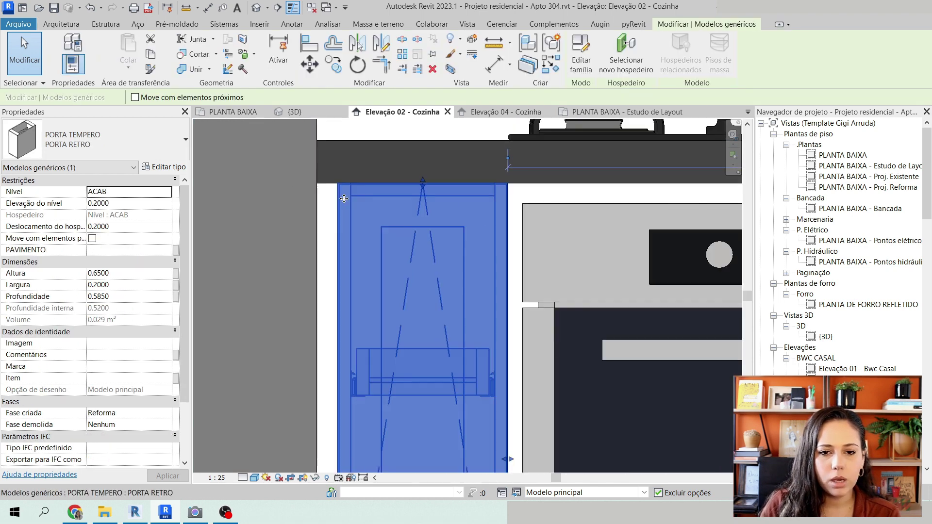
{"action": "left_click", "coordinate": [237, 313]}
{"action": "scroll", "coordinate": [631, 327], "scroll_direction": "up", "scroll_amount": 3}
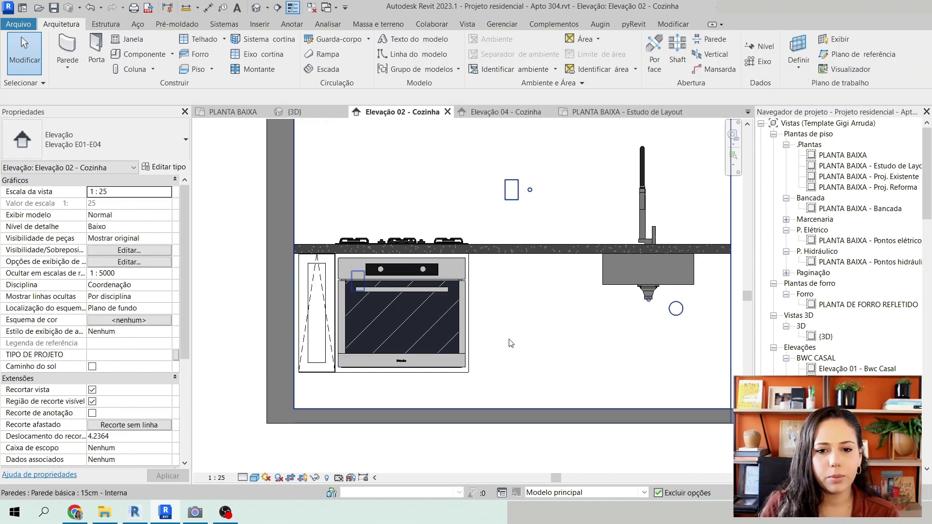
{"action": "middle_click_drag", "start_coordinate": [658, 341], "coordinate": [637, 341]}
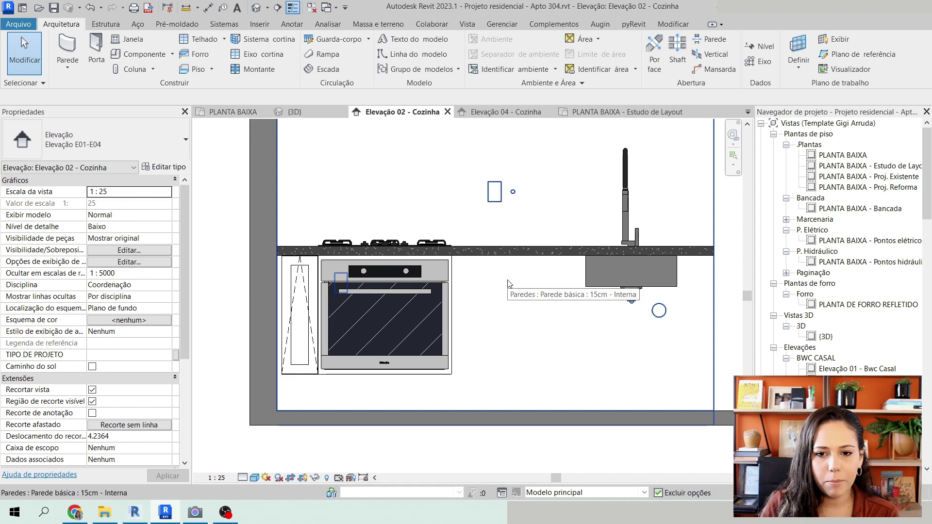
- Return to the PLANTA BAIXA view and place a BASCULANTE + GAVETAO component of type RETRÔ on the open floor beside the cooktop counter
{"action": "double_click", "coordinate": [831, 156]}
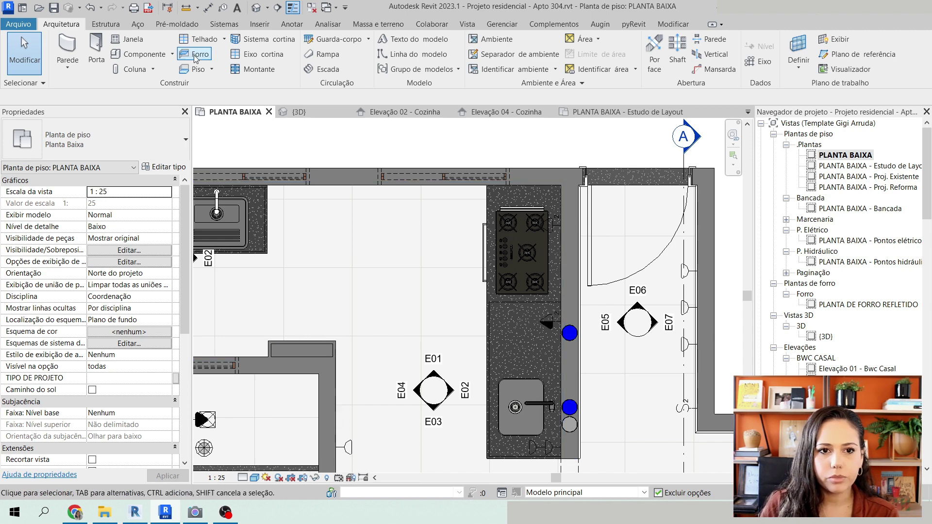
{"action": "left_click", "coordinate": [133, 55]}
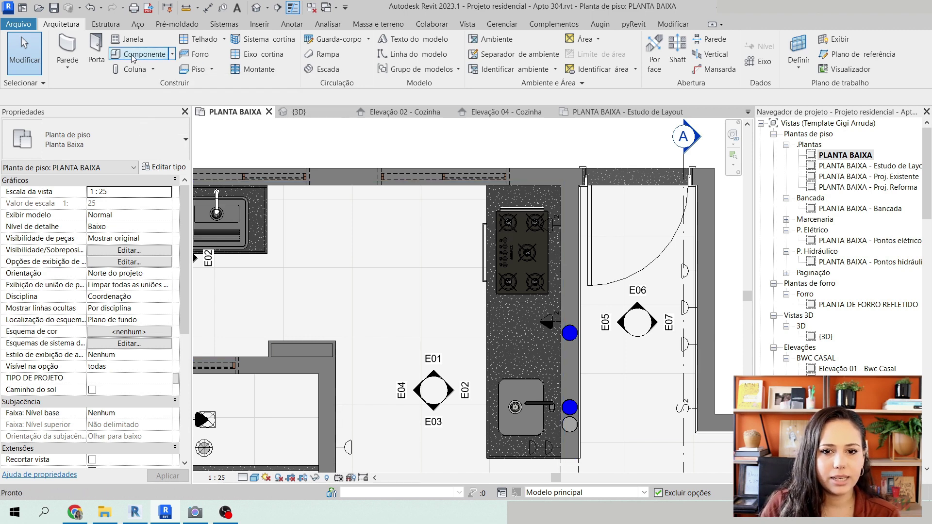
{"action": "left_click", "coordinate": [85, 138]}
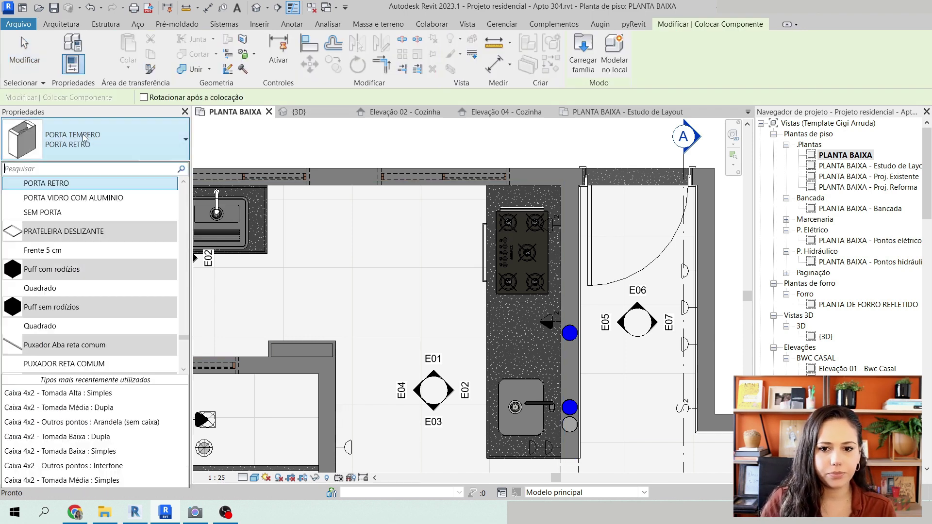
{"action": "type", "text": "ba"}
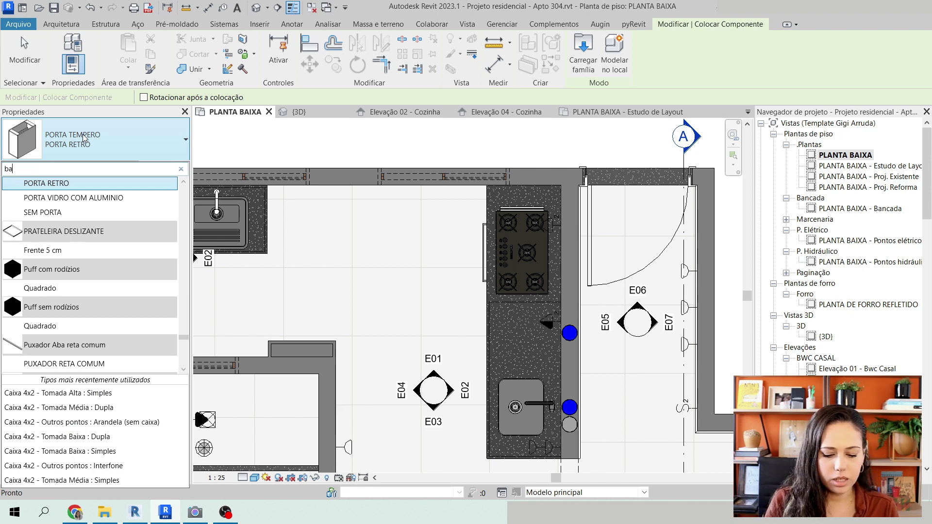
{"action": "type", "text": "scula"}
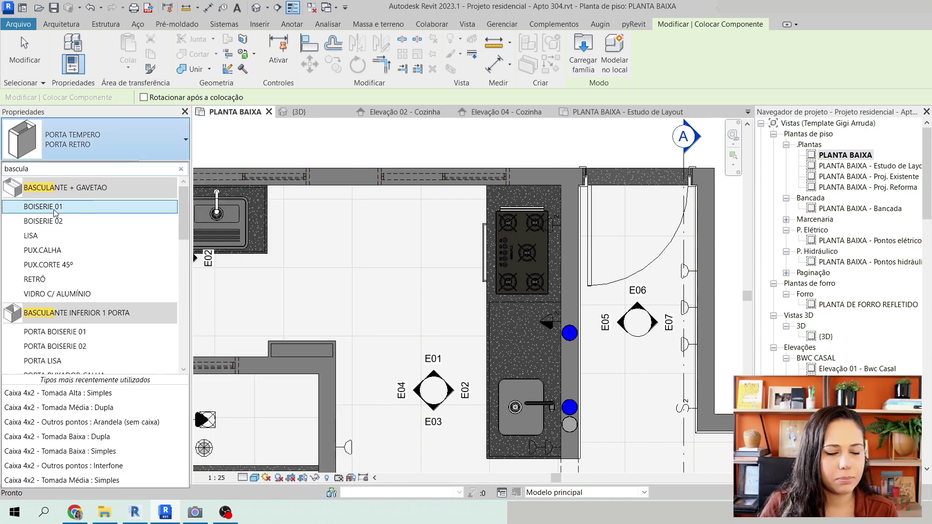
{"action": "left_click", "coordinate": [35, 279]}
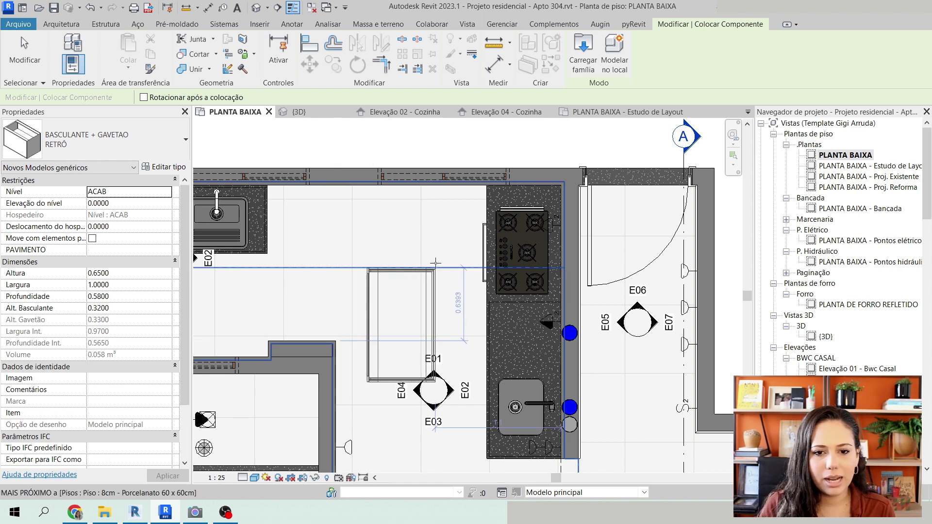
{"action": "scroll", "coordinate": [435, 259], "scroll_direction": "up", "scroll_amount": 4}
{"action": "scroll", "coordinate": [476, 160], "scroll_direction": "down", "scroll_amount": 2}
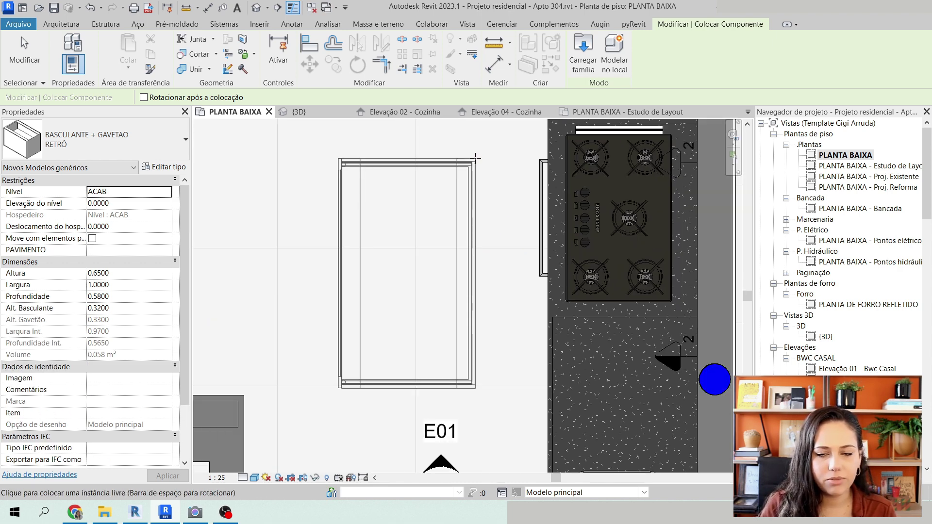
{"action": "left_click", "coordinate": [475, 161]}
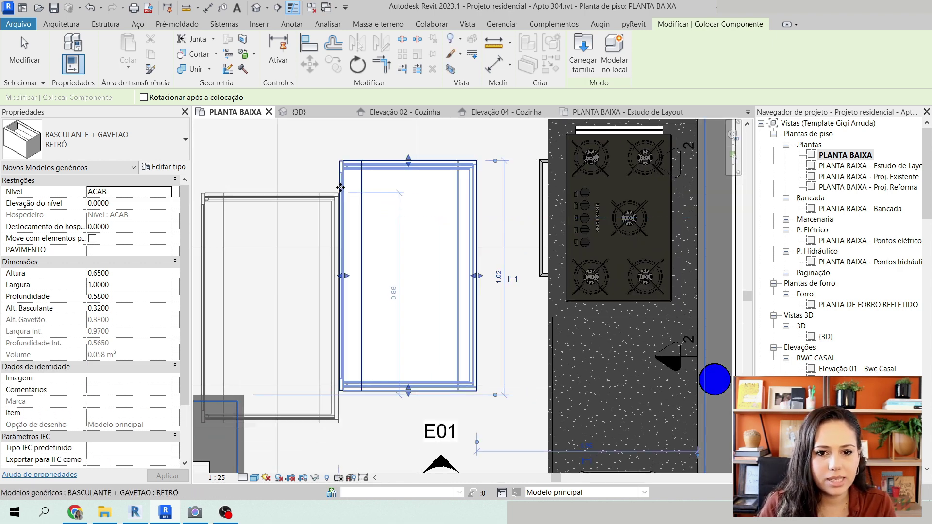
- Finish placing components and move the BASCULANTE + GAVETAO cabinet under the countertop between the cooktop and sink in the floor plan
{"action": "key", "text": "Escape"}
{"action": "key", "text": "Escape"}
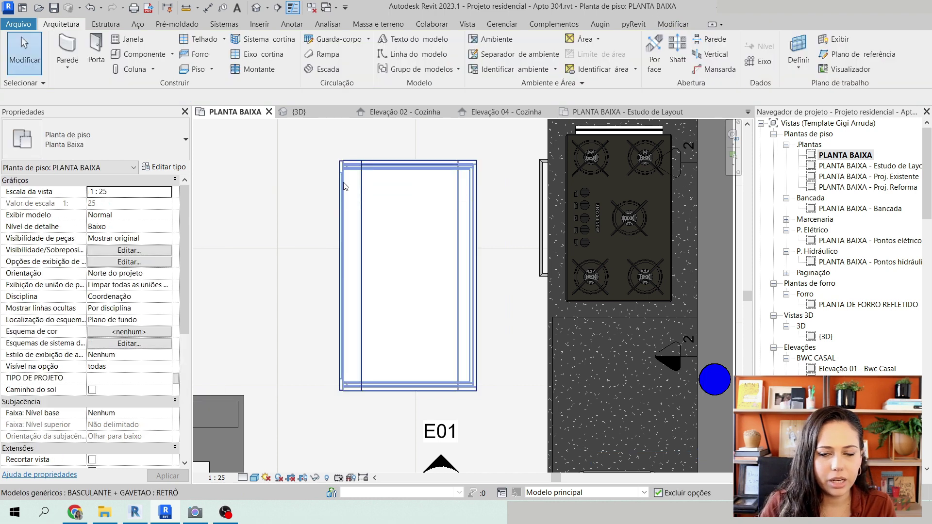
{"action": "scroll", "coordinate": [344, 186], "scroll_direction": "down", "scroll_amount": 2}
{"action": "left_click", "coordinate": [344, 186]}
{"action": "left_click_drag", "start_coordinate": [401, 226], "coordinate": [548, 320]}
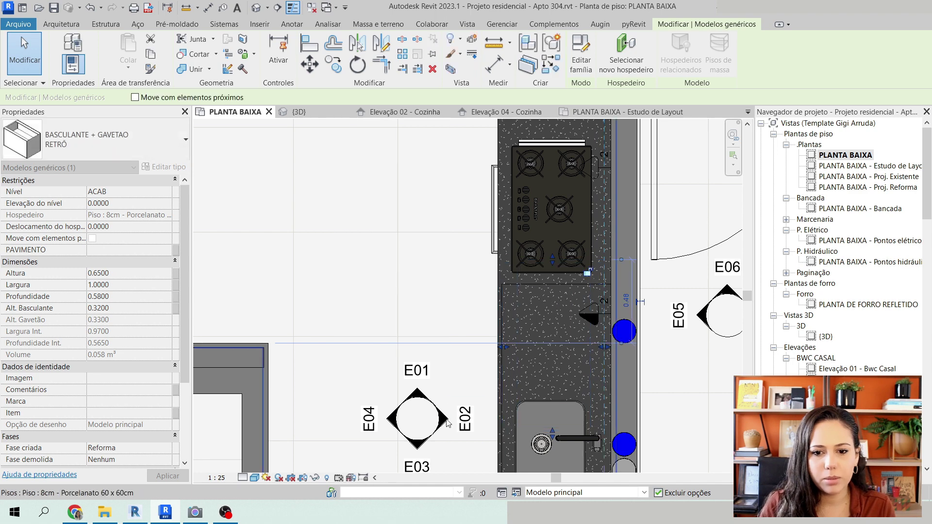
- Open the kitchen's Elevation 02 and shift the BASCULANTE + GAVETAO cabinet sideways until it clears the oven cabinet
{"action": "double_click", "coordinate": [462, 425]}
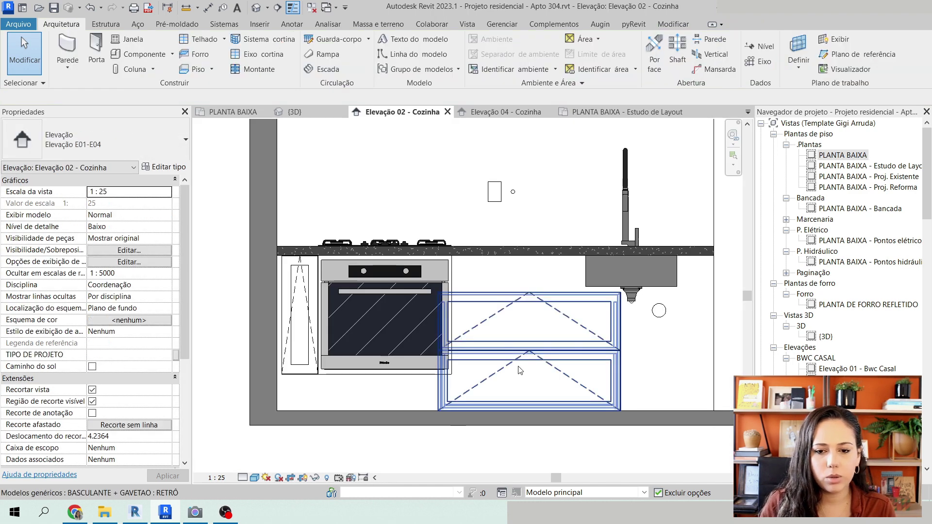
{"action": "middle_click_drag", "start_coordinate": [628, 344], "coordinate": [537, 335]}
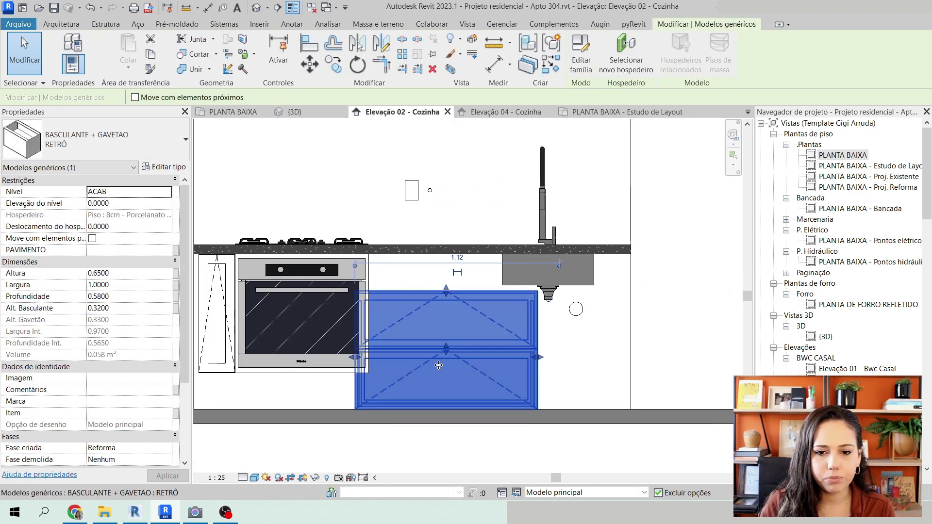
{"action": "left_click_drag", "start_coordinate": [422, 326], "coordinate": [446, 326]}
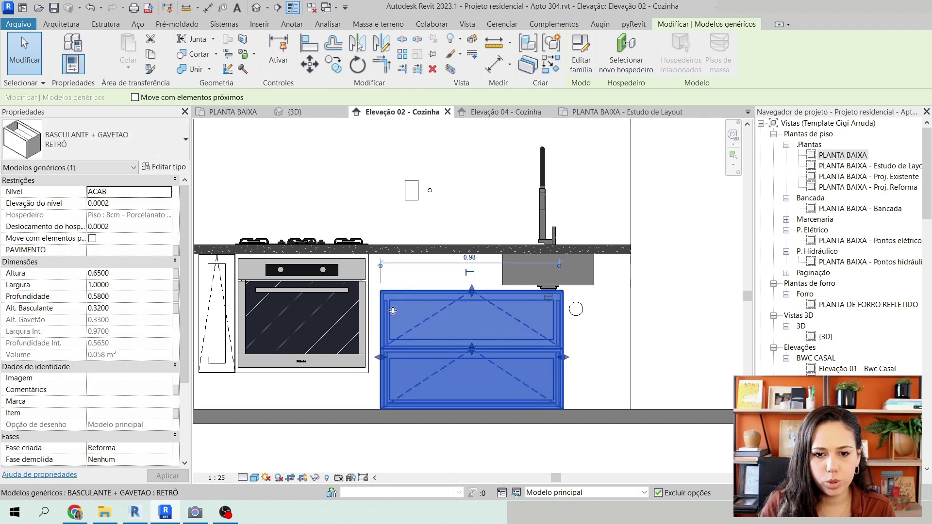
- Move the BASCULANTE + GAVETAO cabinet by its upper corner to the oven cabinet's upper corner, directly beneath the countertop
{"action": "left_click", "coordinate": [307, 62]}
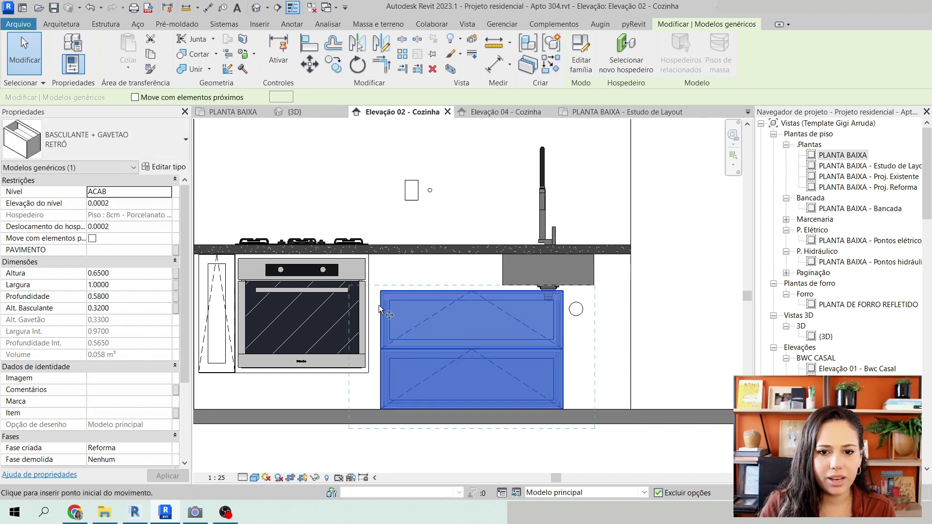
{"action": "scroll", "coordinate": [370, 274], "scroll_direction": "up", "scroll_amount": 4}
{"action": "scroll", "coordinate": [384, 247], "scroll_direction": "up", "scroll_amount": 3}
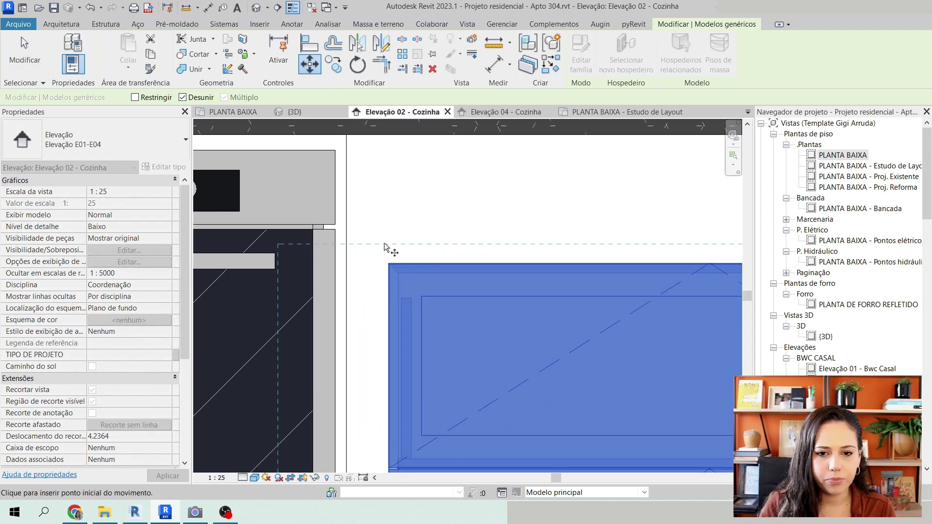
{"action": "left_click", "coordinate": [394, 306]}
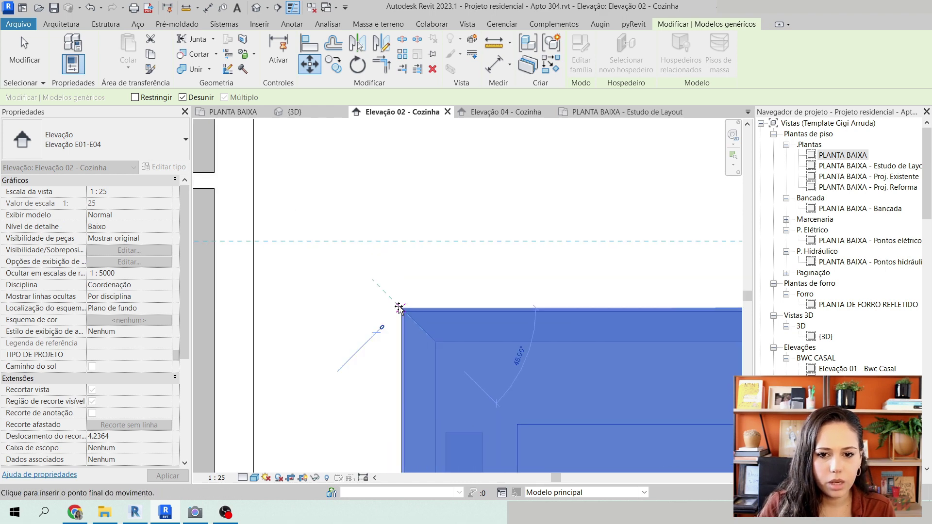
{"action": "scroll", "coordinate": [395, 308], "scroll_direction": "down", "scroll_amount": 3}
{"action": "scroll", "coordinate": [359, 186], "scroll_direction": "up", "scroll_amount": 3}
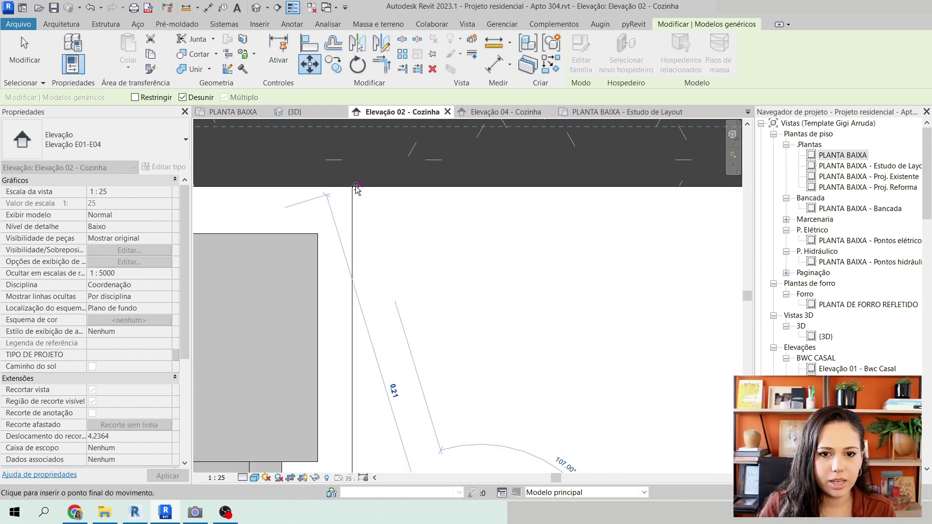
{"action": "left_click", "coordinate": [355, 186]}
{"action": "scroll", "coordinate": [354, 187], "scroll_direction": "down", "scroll_amount": 5}
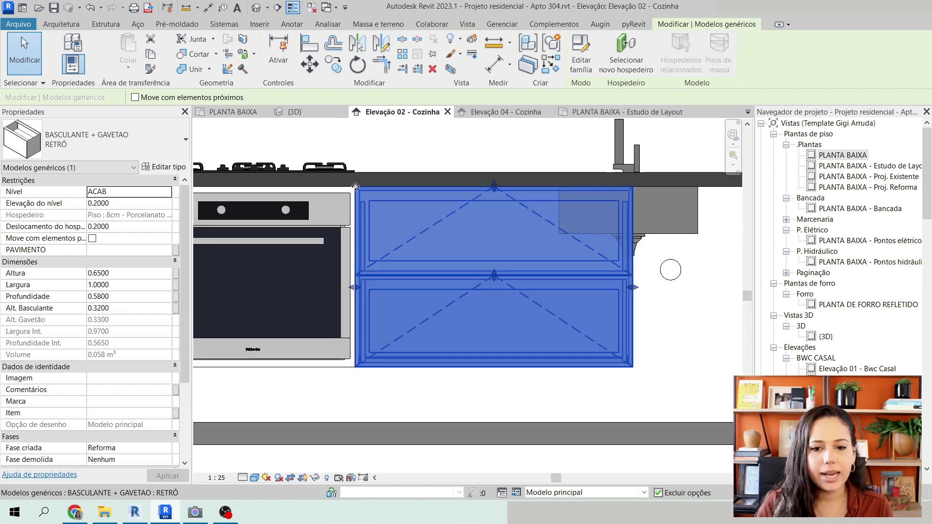
{"action": "middle_click_drag", "start_coordinate": [335, 274], "coordinate": [350, 316]}
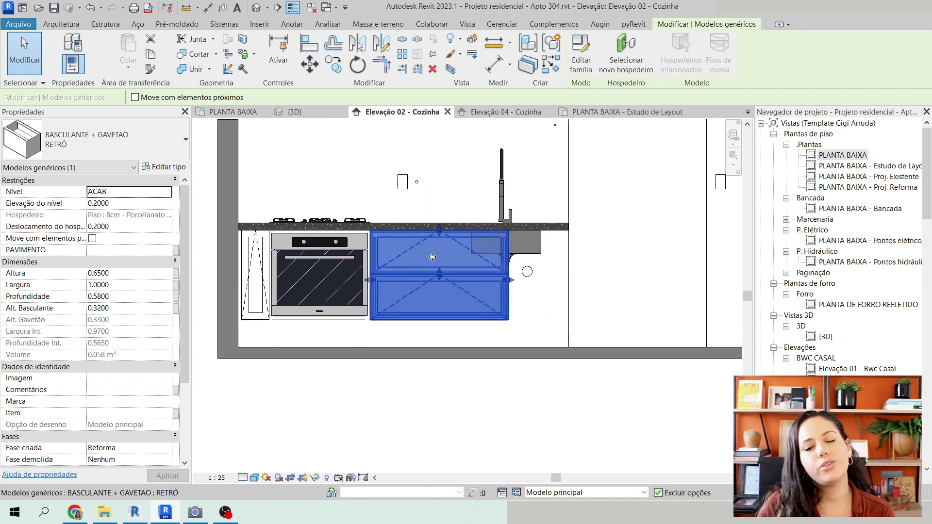
{"action": "left_click", "coordinate": [356, 401]}
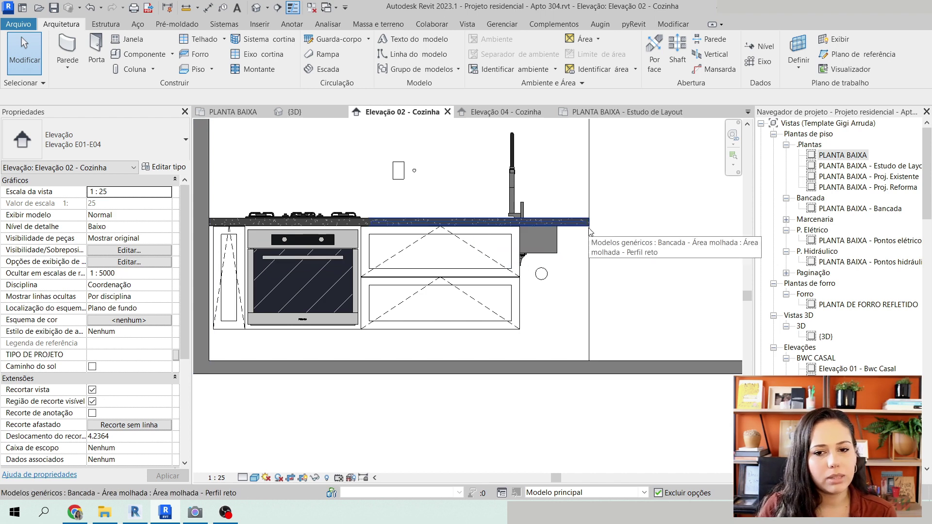
- Examine the drawer cabinet's width against the sink, the countertop's end and the spice cabinet's clearance from the wall
{"action": "scroll", "coordinate": [534, 267], "scroll_direction": "up", "scroll_amount": 2}
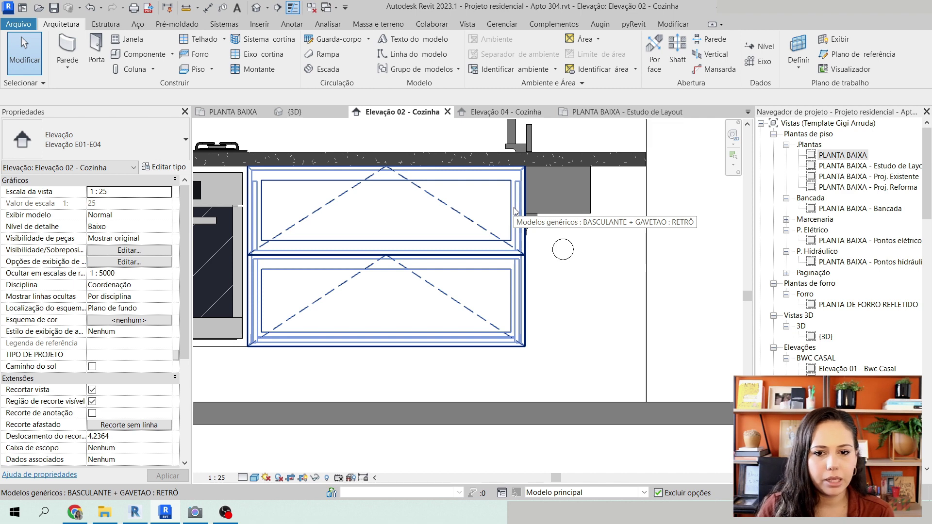
{"action": "scroll", "coordinate": [514, 210], "scroll_direction": "down", "scroll_amount": 1}
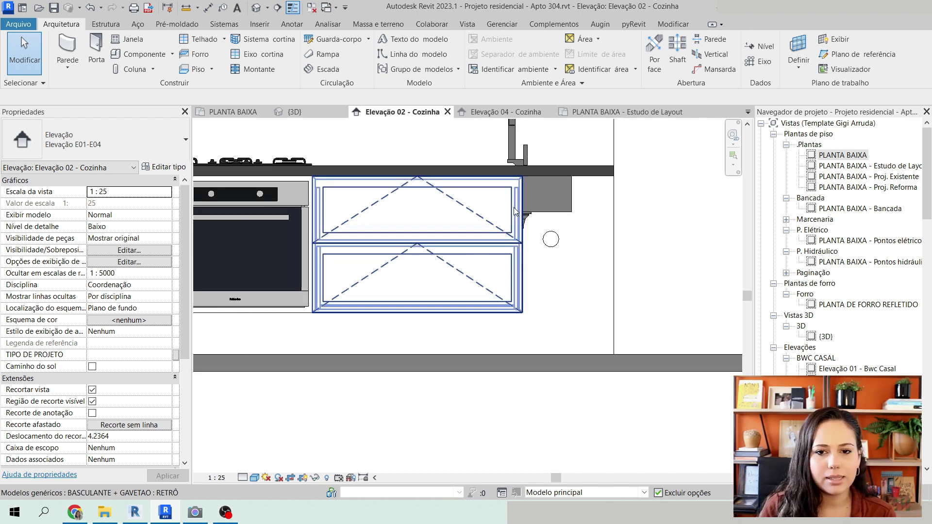
{"action": "scroll", "coordinate": [514, 210], "scroll_direction": "left", "scroll_amount": 1, "text": "shift"}
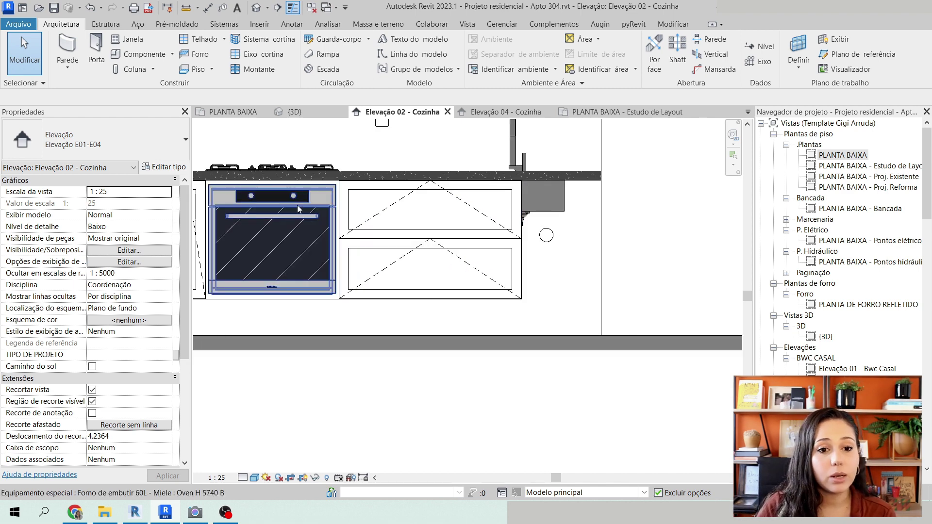
{"action": "scroll", "coordinate": [297, 204], "scroll_direction": "left", "scroll_amount": 3, "text": "shift"}
{"action": "scroll", "coordinate": [257, 205], "scroll_direction": "up", "scroll_amount": 3}
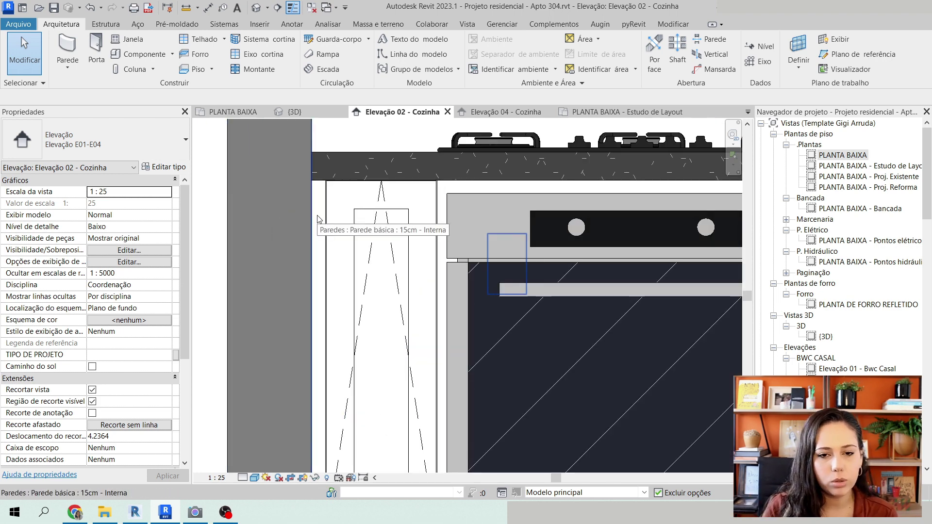
{"action": "scroll", "coordinate": [320, 219], "scroll_direction": "down", "scroll_amount": 5}
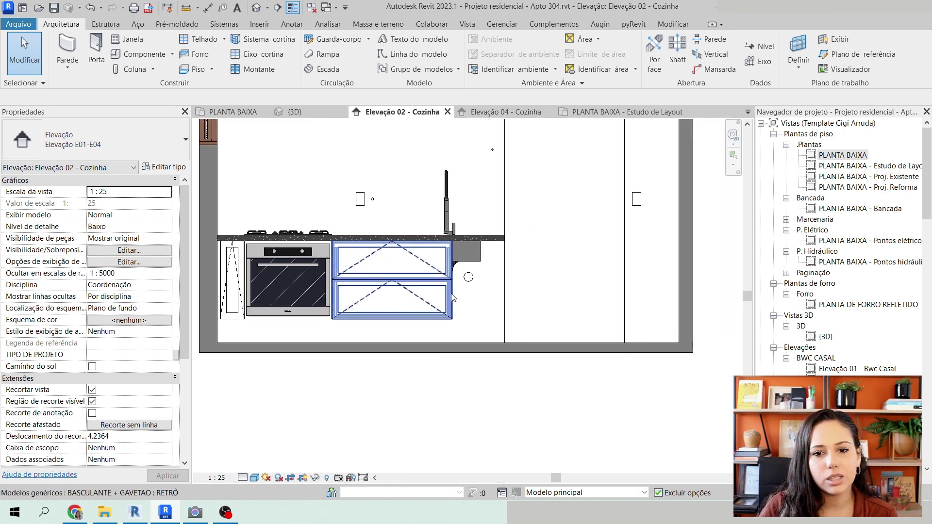
{"action": "scroll", "coordinate": [454, 294], "scroll_direction": "up", "scroll_amount": 3}
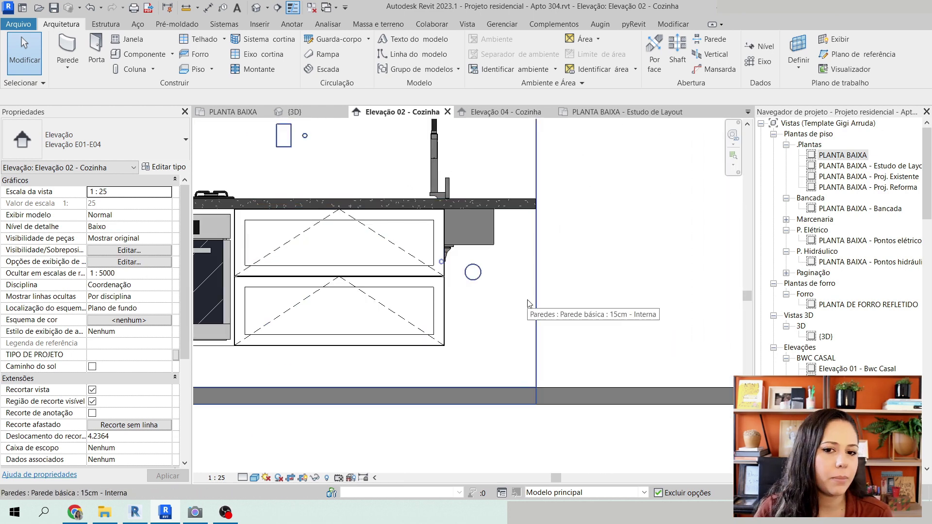
{"action": "scroll", "coordinate": [528, 303], "scroll_direction": "down", "scroll_amount": 1}
{"action": "scroll", "coordinate": [380, 332], "scroll_direction": "up", "scroll_amount": 1}
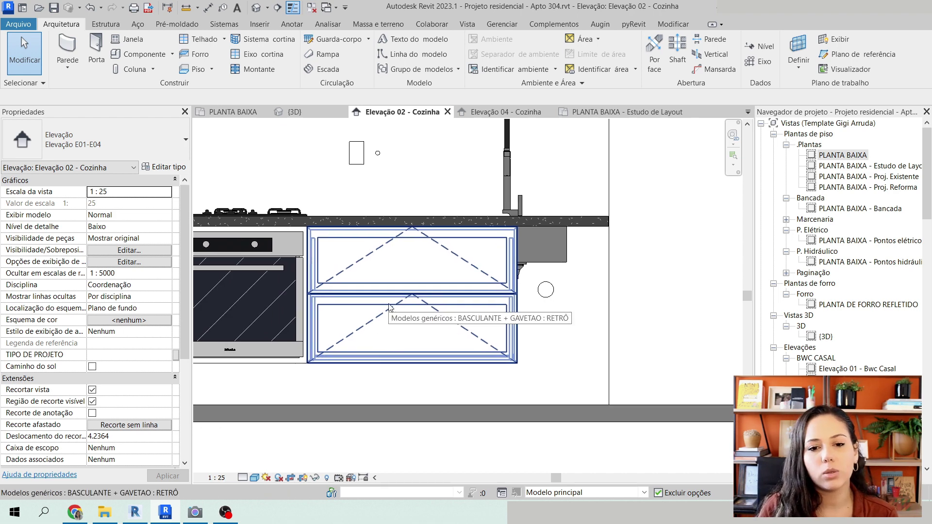
{"action": "left_click", "coordinate": [386, 281]}
{"action": "scroll", "coordinate": [383, 279], "scroll_direction": "down", "scroll_amount": 2}
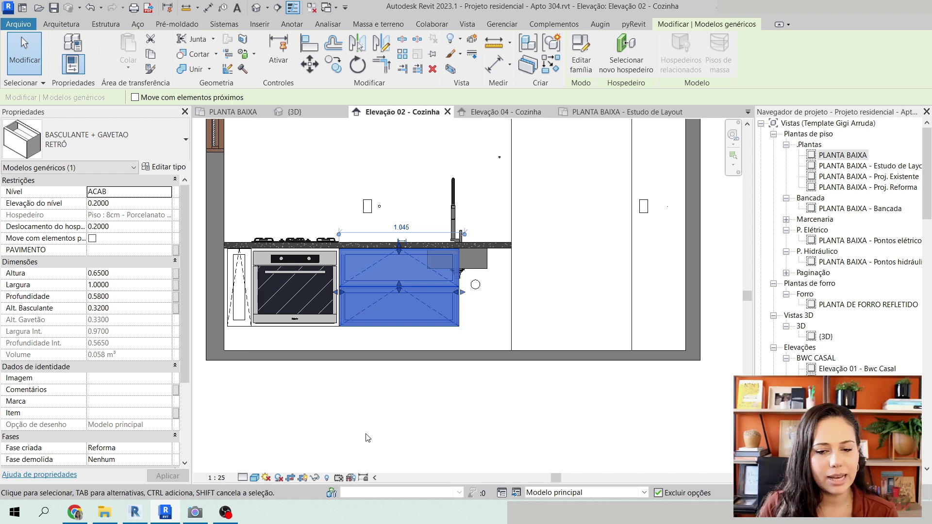
{"action": "scroll", "coordinate": [414, 289], "scroll_direction": "up", "scroll_amount": 4}
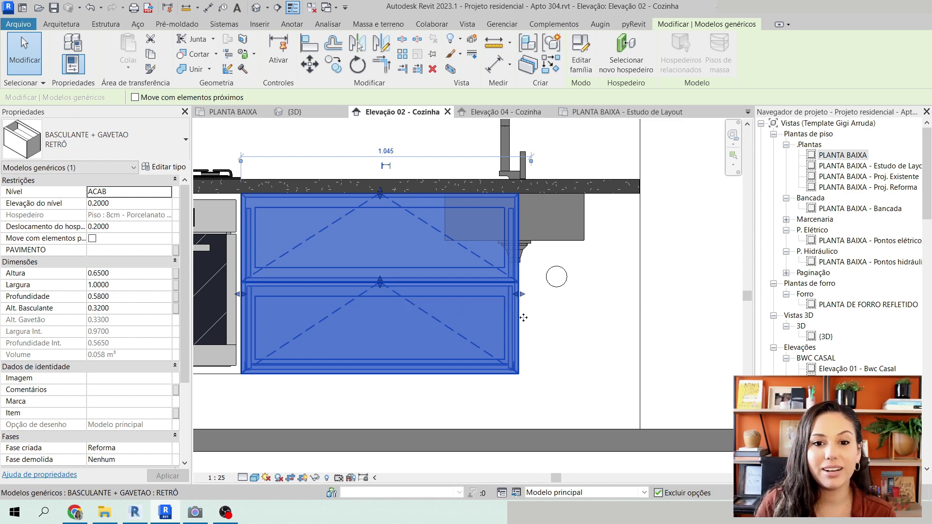
- Try to dimension the width from the countertop's free end to the oven cabinet's side with an aligned dimension
{"action": "key", "text": "d"}
{"action": "key", "text": "i"}
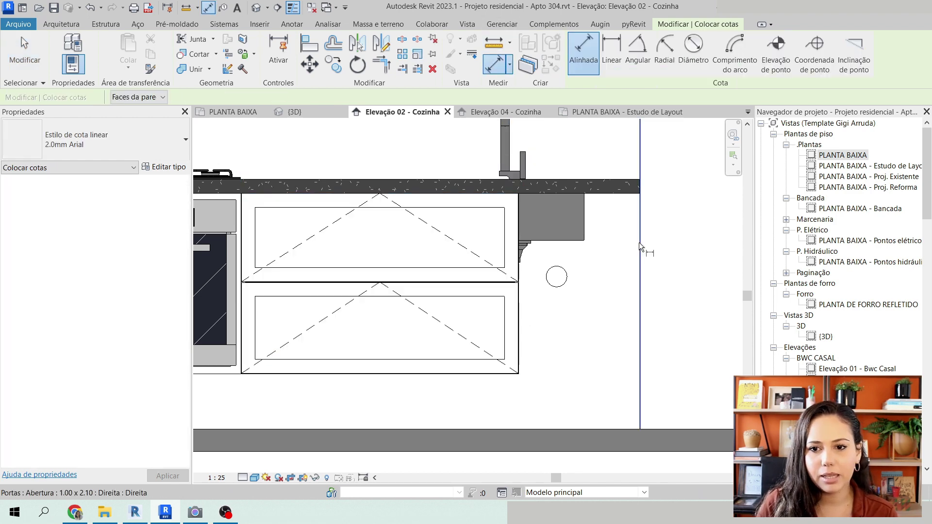
{"action": "scroll", "coordinate": [646, 214], "scroll_direction": "up", "scroll_amount": 4}
{"action": "scroll", "coordinate": [648, 209], "scroll_direction": "down", "scroll_amount": 3}
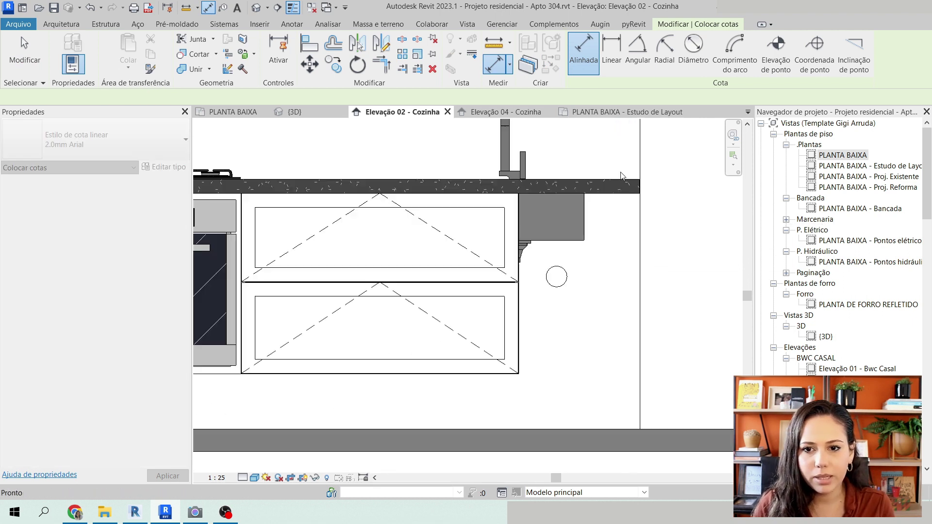
{"action": "scroll", "coordinate": [624, 185], "scroll_direction": "up", "scroll_amount": 5}
{"action": "left_click", "coordinate": [623, 188]}
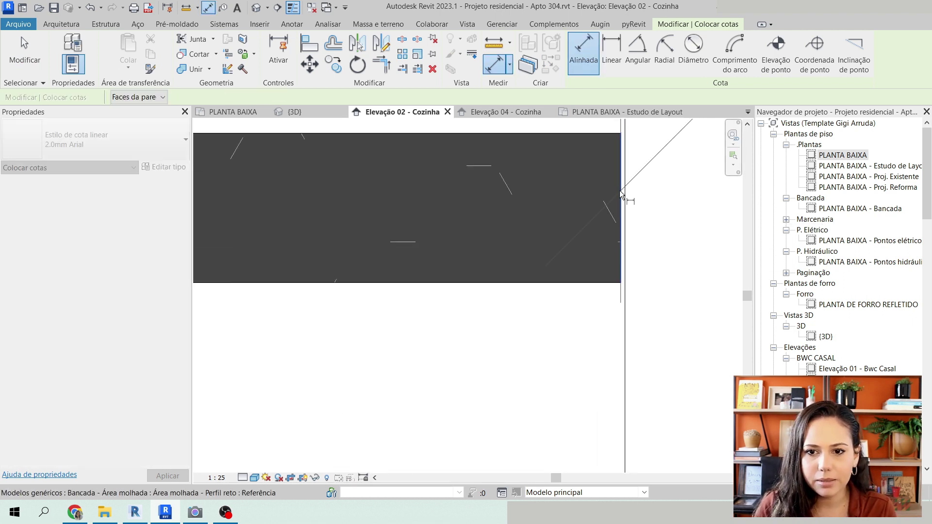
{"action": "scroll", "coordinate": [619, 191], "scroll_direction": "down", "scroll_amount": 3}
{"action": "scroll", "coordinate": [619, 194], "scroll_direction": "up", "scroll_amount": 3}
{"action": "scroll", "coordinate": [619, 197], "scroll_direction": "up", "scroll_amount": 2}
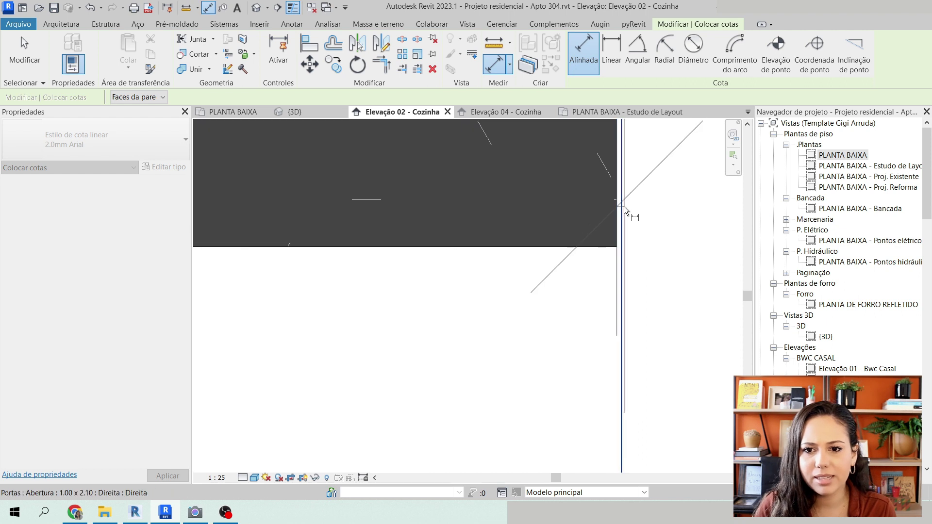
{"action": "scroll", "coordinate": [625, 210], "scroll_direction": "down", "scroll_amount": 4}
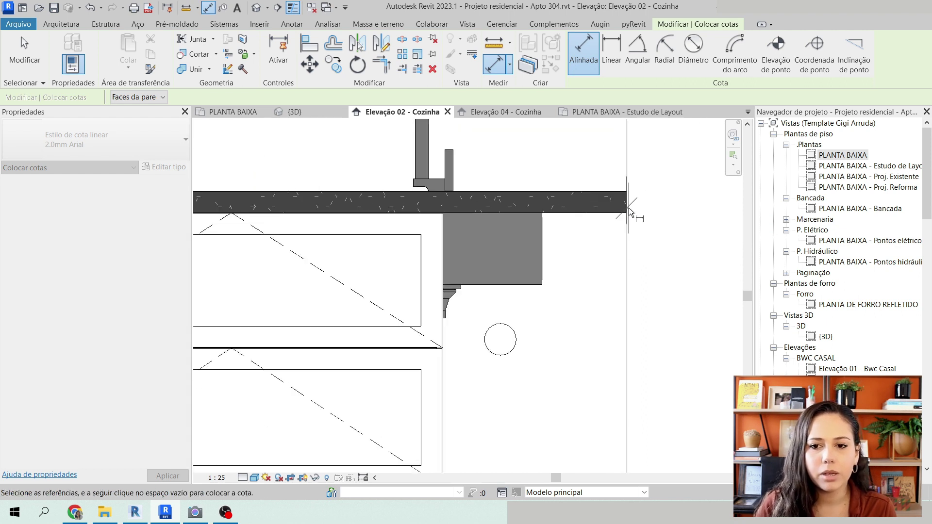
{"action": "scroll", "coordinate": [282, 208], "scroll_direction": "up", "scroll_amount": 5}
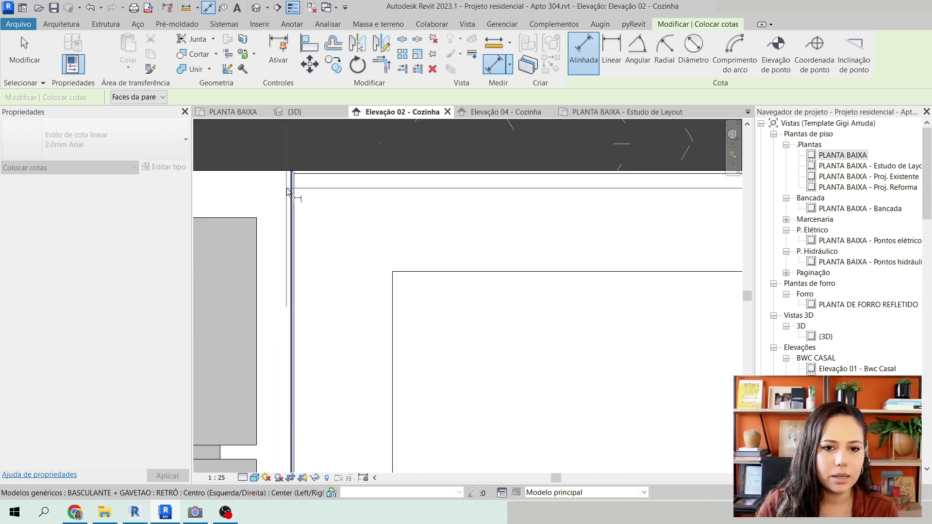
{"action": "scroll", "coordinate": [301, 176], "scroll_direction": "up", "scroll_amount": 2}
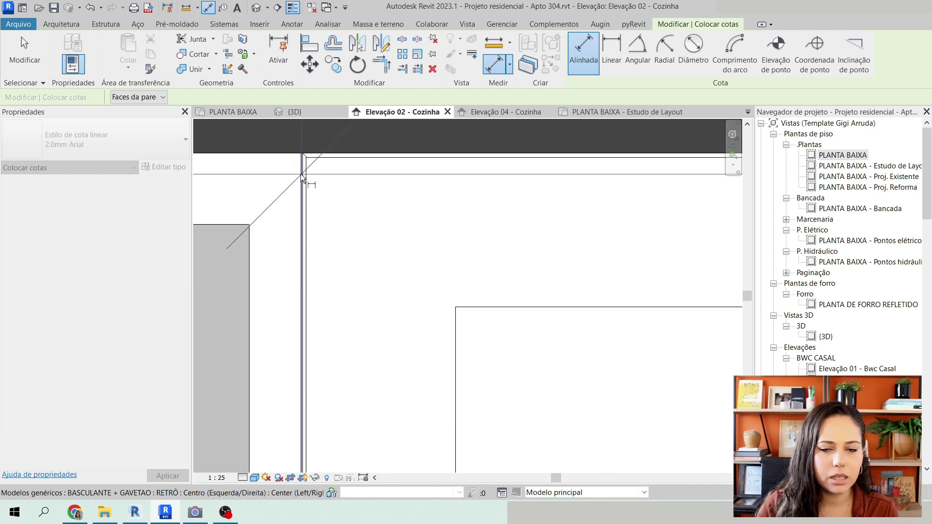
{"action": "scroll", "coordinate": [311, 165], "scroll_direction": "up", "scroll_amount": 3}
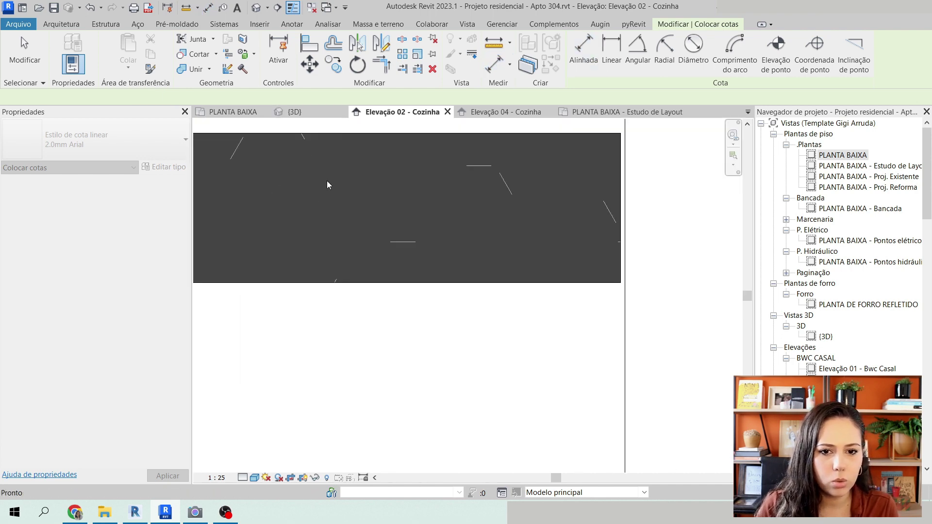
{"action": "scroll", "coordinate": [611, 233], "scroll_direction": "down", "scroll_amount": 5}
{"action": "scroll", "coordinate": [616, 224], "scroll_direction": "down", "scroll_amount": 3}
{"action": "key", "text": "Escape"}
{"action": "key", "text": "Escape"}
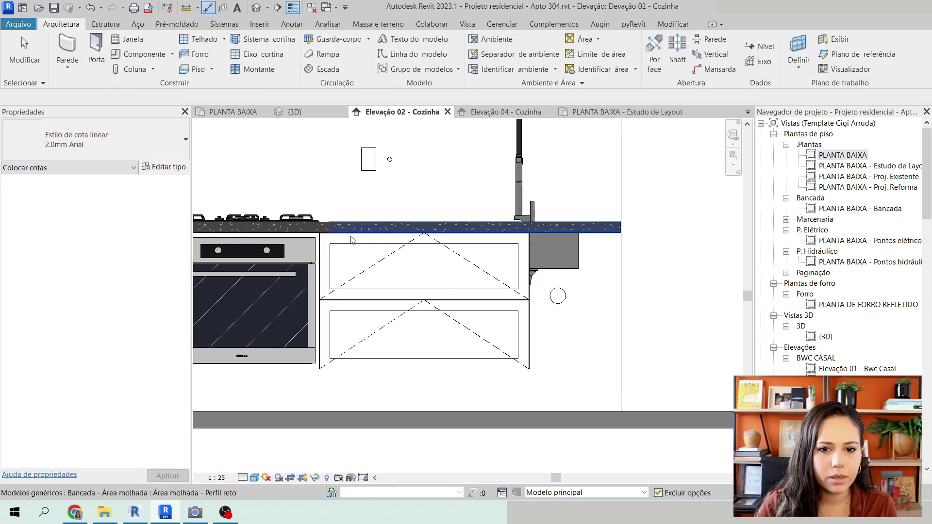
- Temporarily hide the BASCULANTE + GAVETAO cabinet in the elevation to expose the oven cabinet's side edge
{"action": "scroll", "coordinate": [345, 284], "scroll_direction": "up", "scroll_amount": 4}
{"action": "left_click", "coordinate": [345, 284]}
{"action": "key", "text": "h"}
{"action": "key", "text": "h"}
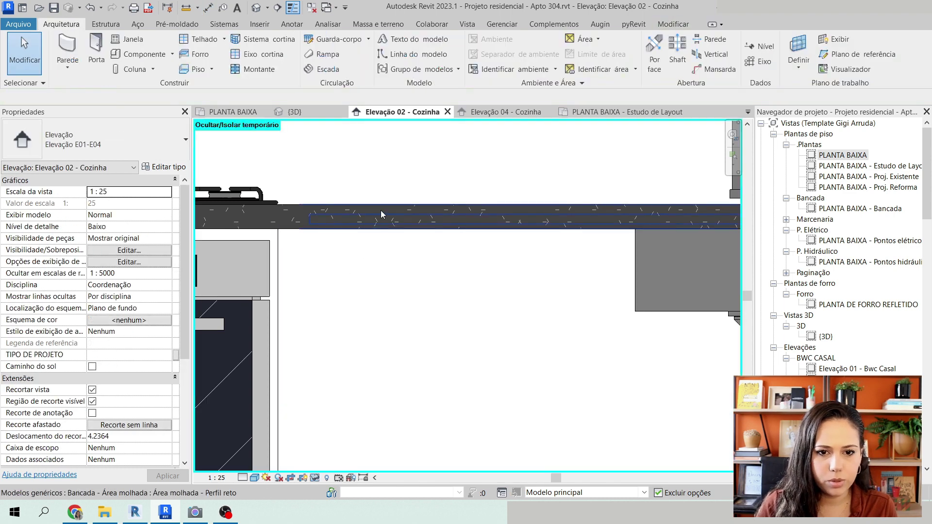
{"action": "scroll", "coordinate": [343, 281], "scroll_direction": "down", "scroll_amount": 3}
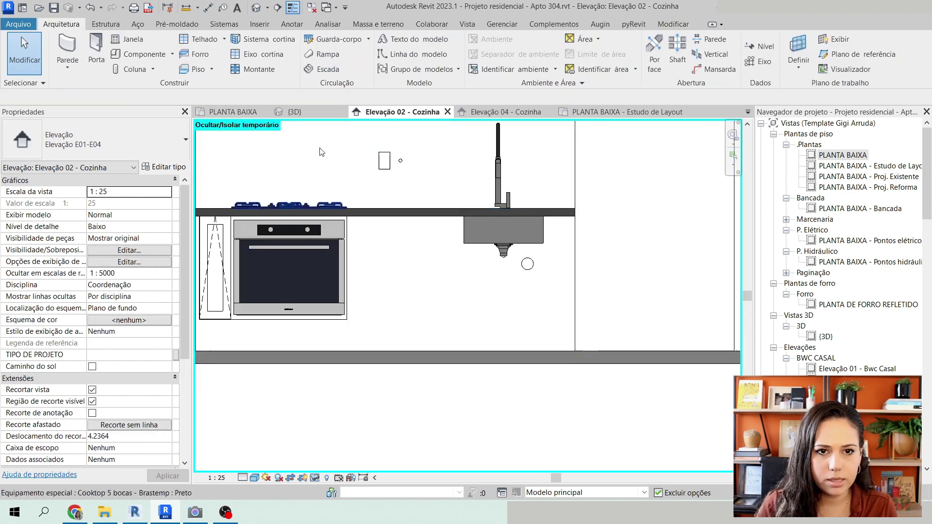
- Try an aligned dimension from the oven cabinet's side to the countertop's free end
{"action": "left_click", "coordinate": [206, 9]}
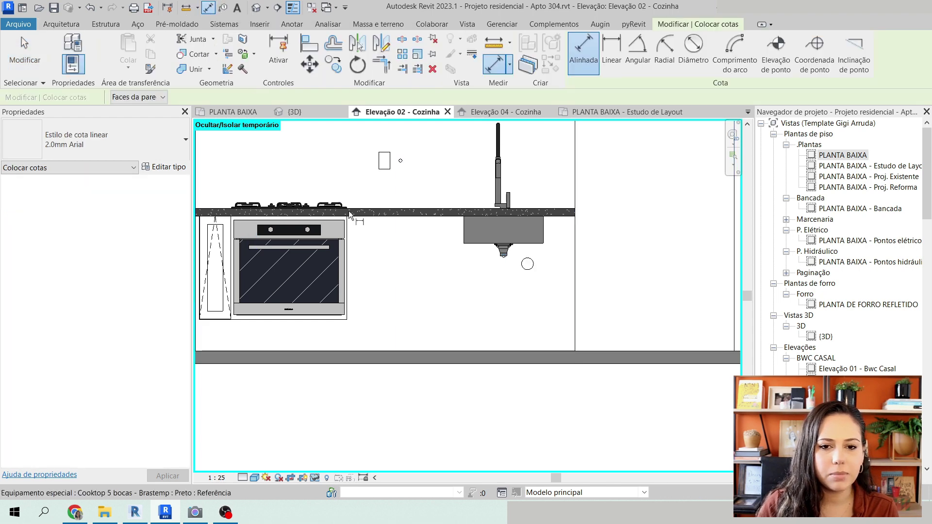
{"action": "scroll", "coordinate": [339, 199], "scroll_direction": "up", "scroll_amount": 3}
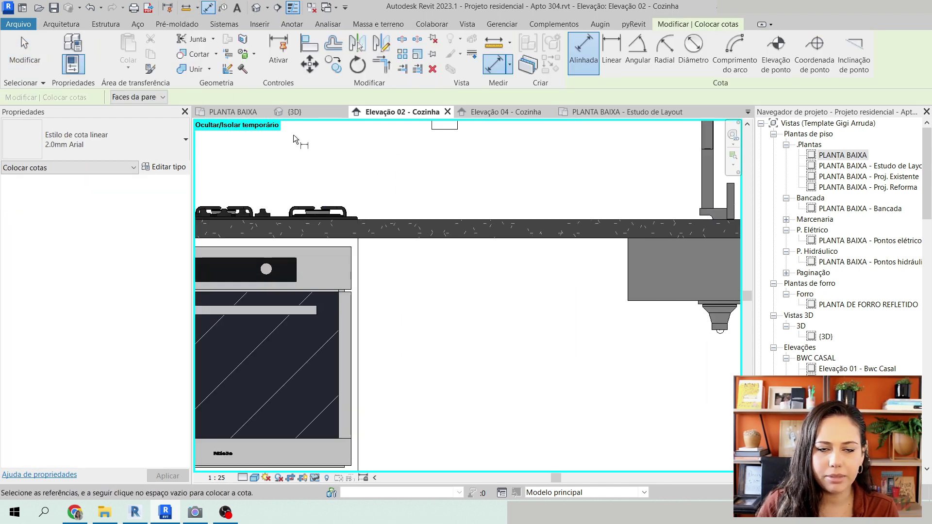
{"action": "scroll", "coordinate": [363, 234], "scroll_direction": "up", "scroll_amount": 5}
{"action": "scroll", "coordinate": [349, 278], "scroll_direction": "up", "scroll_amount": 1}
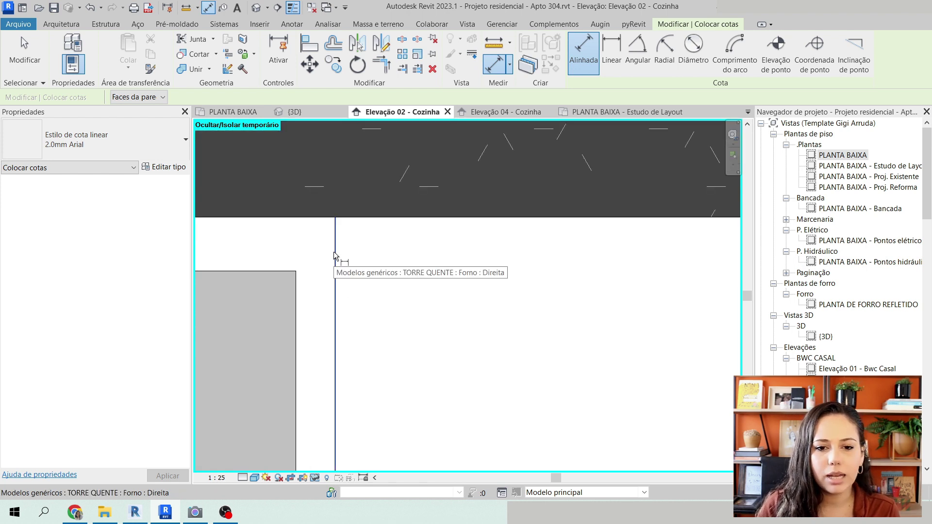
{"action": "left_click", "coordinate": [333, 251]}
{"action": "scroll", "coordinate": [333, 251], "scroll_direction": "down", "scroll_amount": 3}
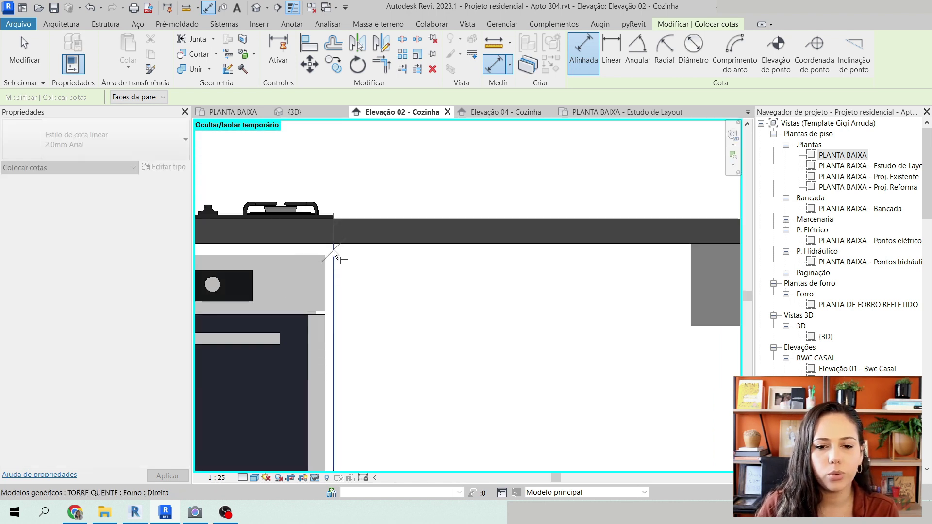
{"action": "scroll", "coordinate": [529, 254], "scroll_direction": "up", "scroll_amount": 8}
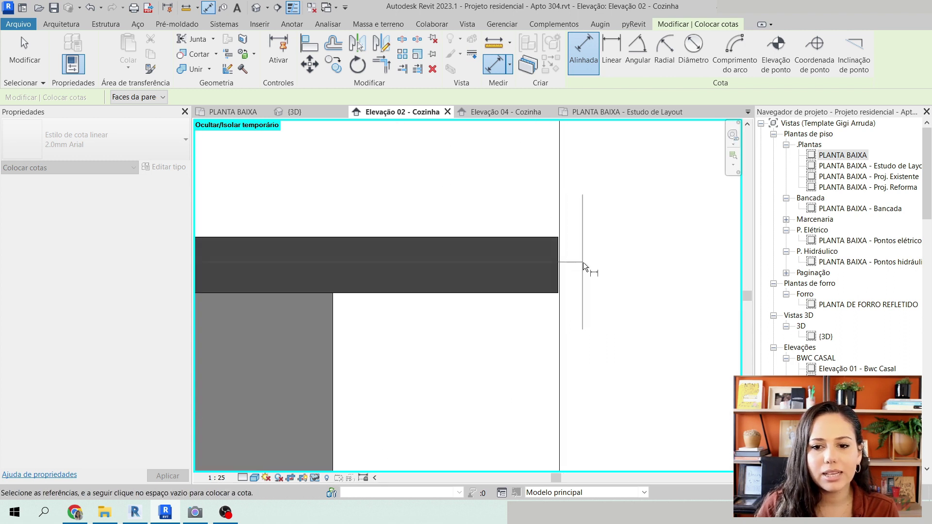
{"action": "scroll", "coordinate": [534, 255], "scroll_direction": "up", "scroll_amount": 3}
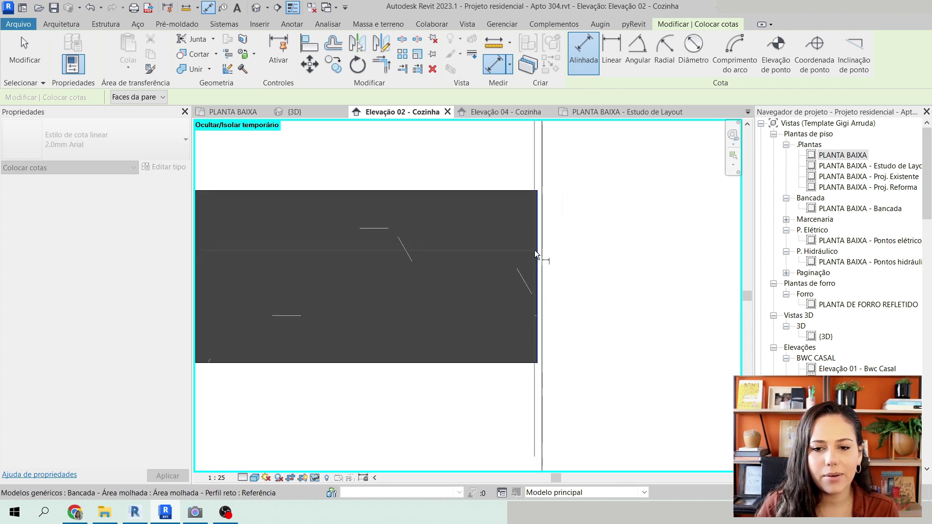
{"action": "left_click", "coordinate": [534, 249]}
{"action": "left_click", "coordinate": [559, 202]}
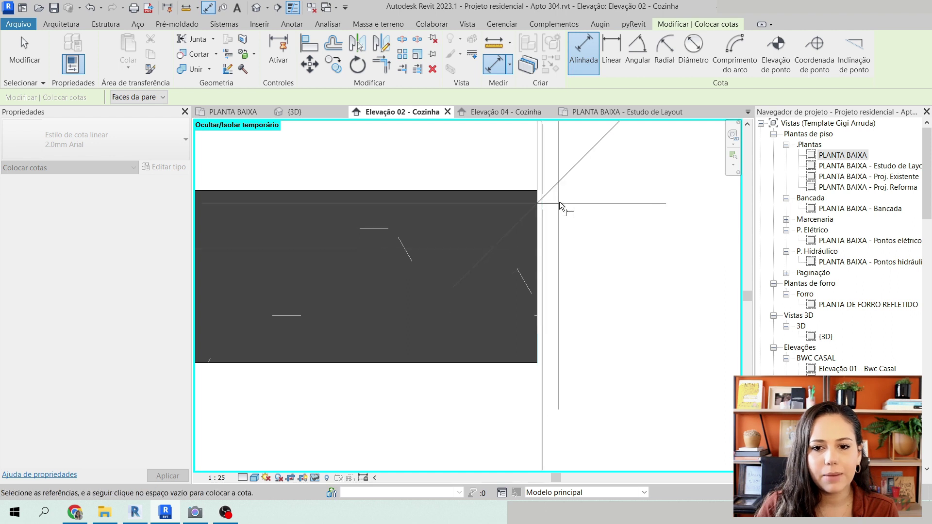
{"action": "scroll", "coordinate": [559, 202], "scroll_direction": "down", "scroll_amount": 5}
{"action": "scroll", "coordinate": [532, 281], "scroll_direction": "up", "scroll_amount": 3}
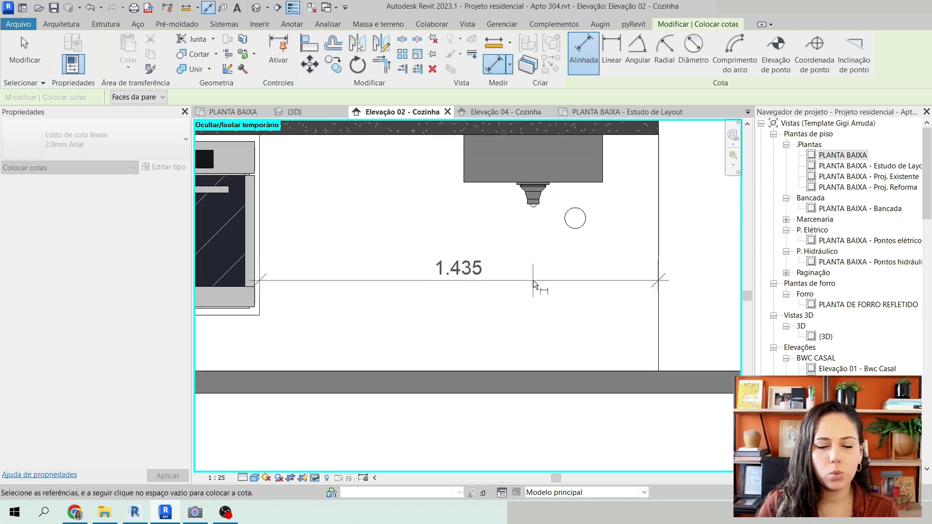
{"action": "scroll", "coordinate": [533, 281], "scroll_direction": "up", "scroll_amount": 5}
{"action": "key", "text": "Escape"}
{"action": "key", "text": "Escape"}
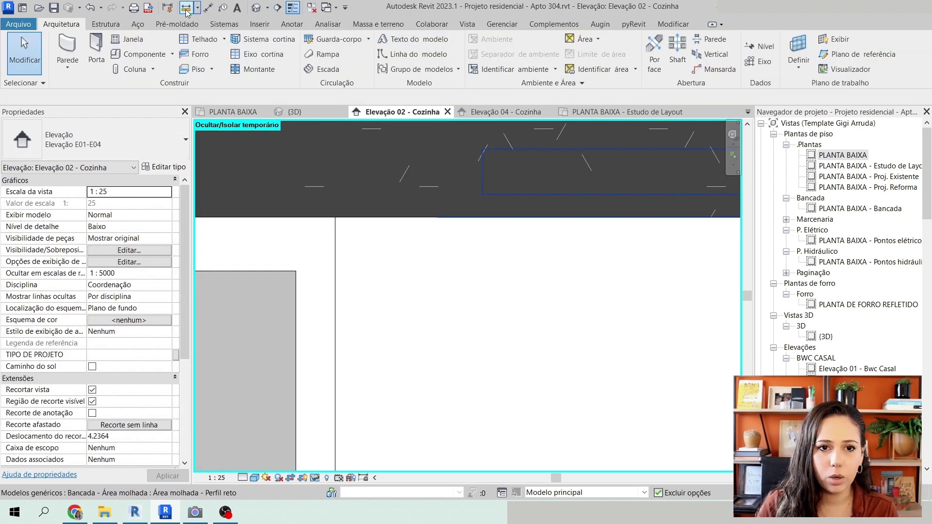
- Measure the distance from the oven cabinet's upper corner to the lower corner of the countertop's free end
{"action": "key", "text": "m"}
{"action": "key", "text": "e"}
{"action": "left_click", "coordinate": [335, 216]}
{"action": "scroll", "coordinate": [310, 256], "scroll_direction": "down", "scroll_amount": 5}
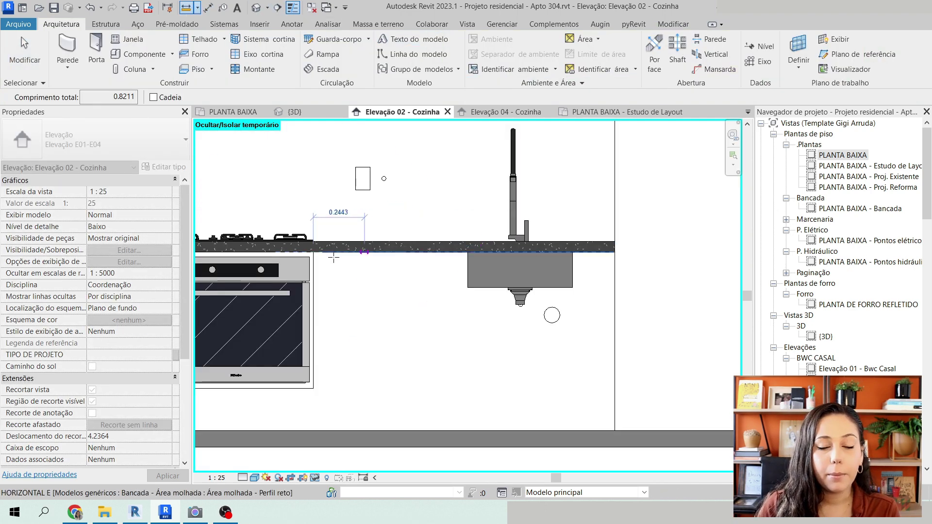
{"action": "scroll", "coordinate": [573, 252], "scroll_direction": "up", "scroll_amount": 5}
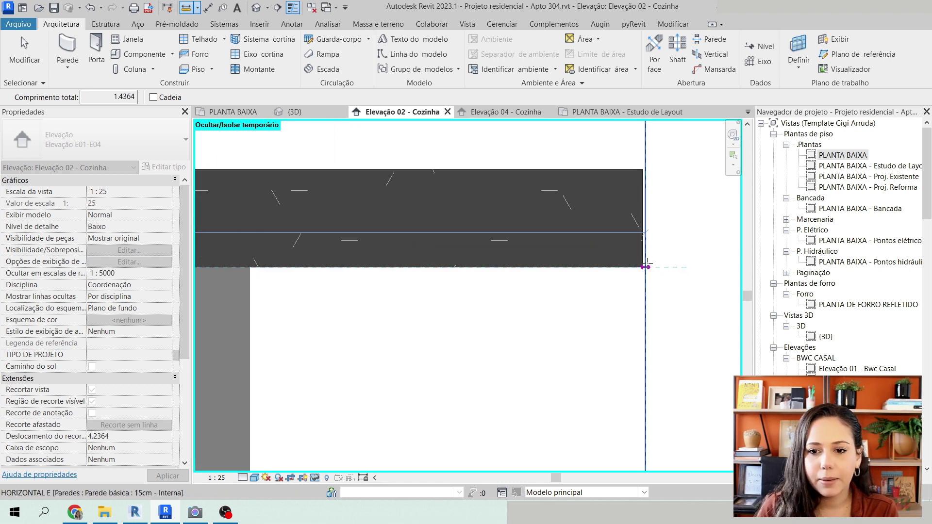
{"action": "left_click", "coordinate": [642, 267]}
{"action": "scroll", "coordinate": [636, 262], "scroll_direction": "down", "scroll_amount": 5}
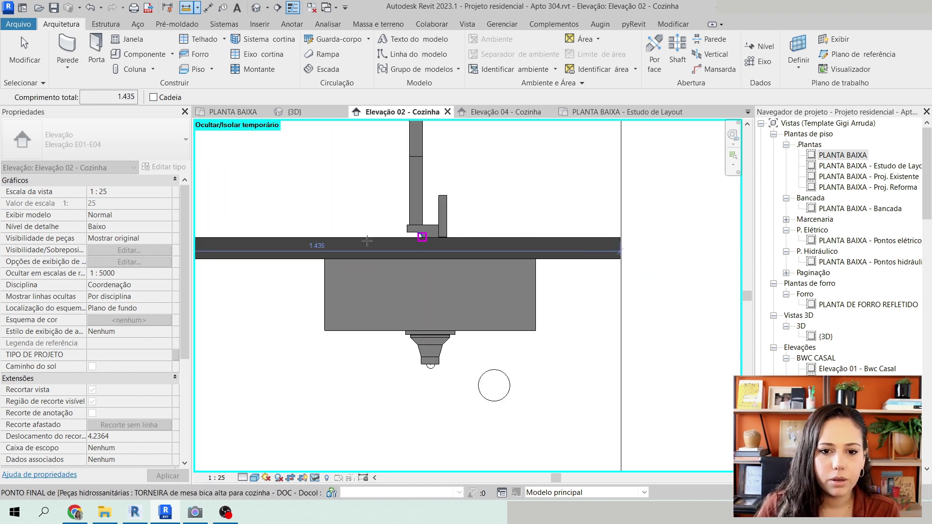
{"action": "key", "text": "Escape"}
{"action": "key", "text": "Escape"}
- Restore the temporarily hidden cabinet and set the BASCULANTE + GAVETAO cabinet's width (Largura) to 0.7100
{"action": "key", "text": "h"}
{"action": "key", "text": "r"}
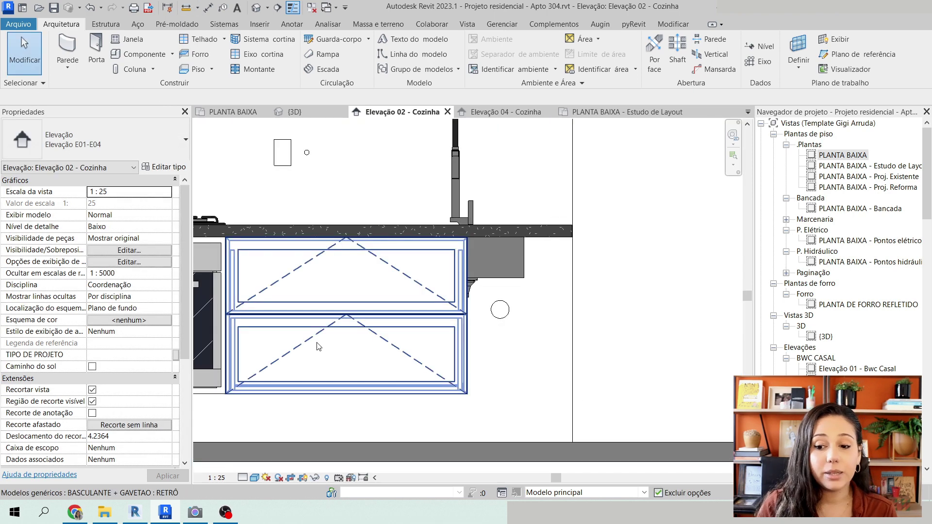
{"action": "left_click", "coordinate": [326, 314]}
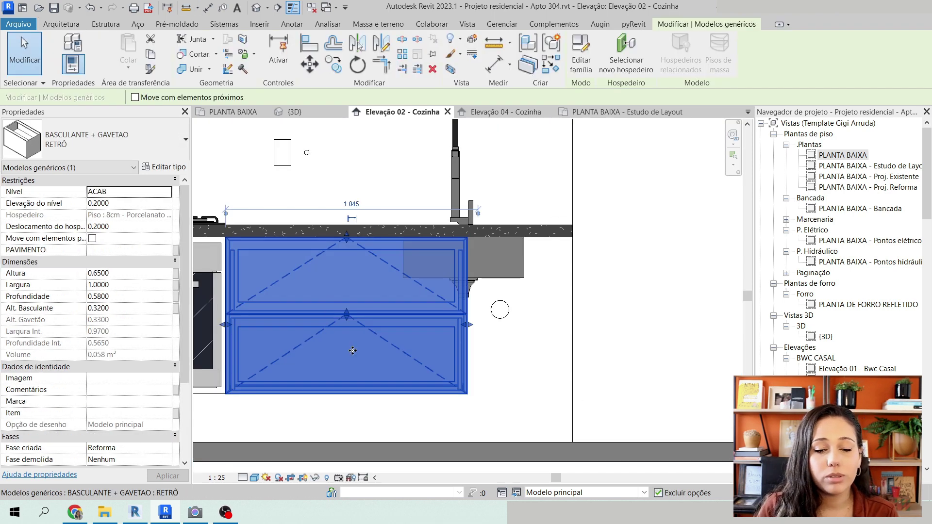
{"action": "middle_click_drag", "start_coordinate": [362, 358], "coordinate": [397, 358]}
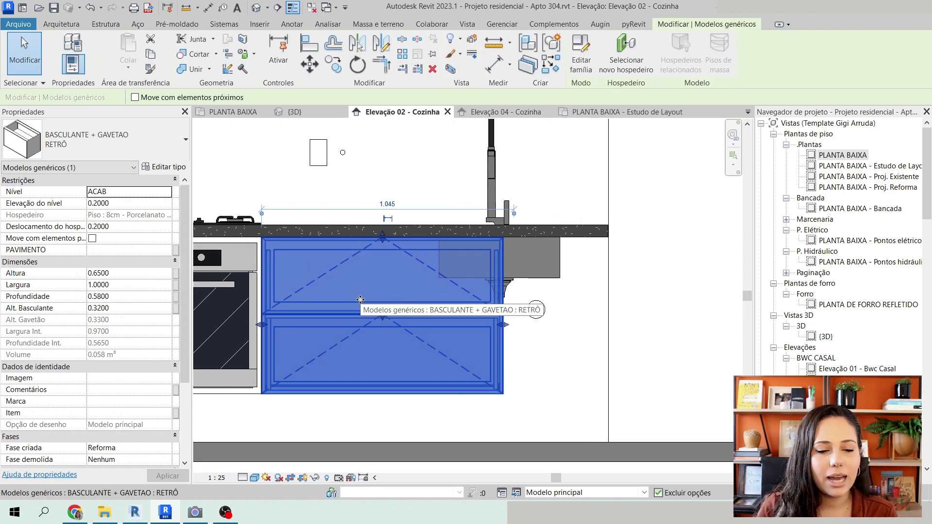
{"action": "left_click", "coordinate": [131, 283]}
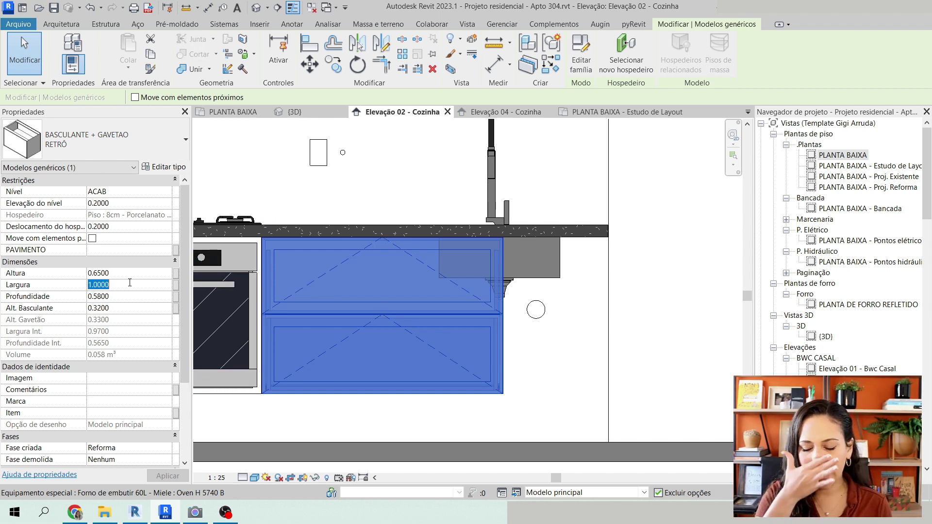
{"action": "type", "text": "="}
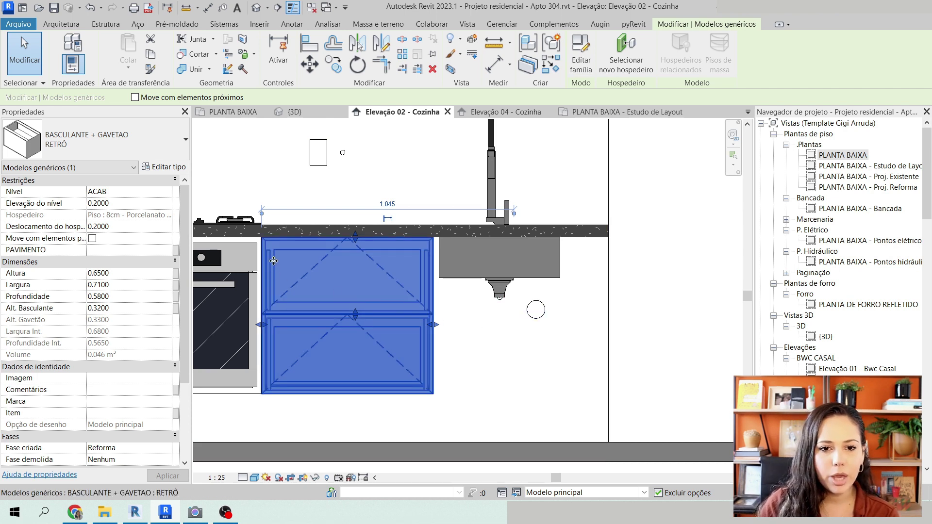
- Move the BASCULANTE + GAVETAO cabinet by its upper corner flush against the oven cabinet's upper corner
{"action": "scroll", "coordinate": [262, 250], "scroll_direction": "up", "scroll_amount": 5}
{"action": "scroll", "coordinate": [270, 230], "scroll_direction": "up", "scroll_amount": 3}
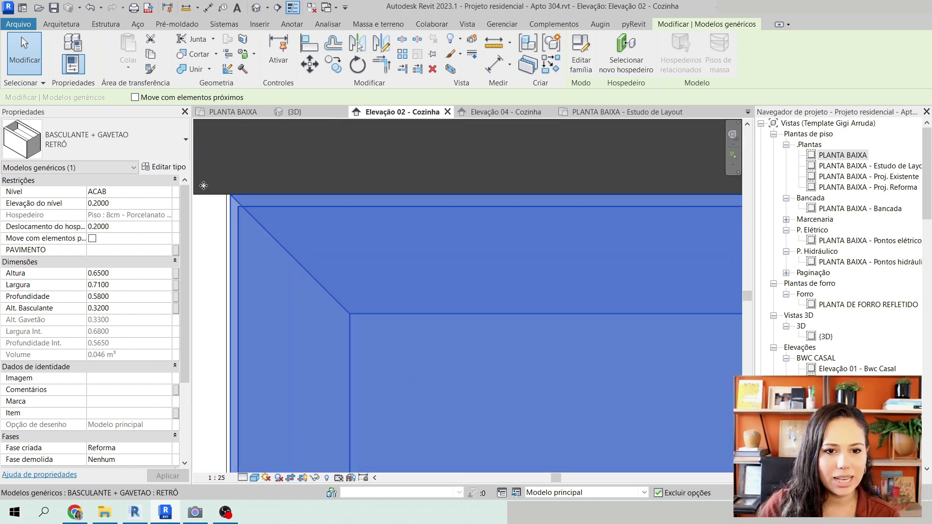
{"action": "middle_click_drag", "start_coordinate": [413, 285], "coordinate": [476, 306]}
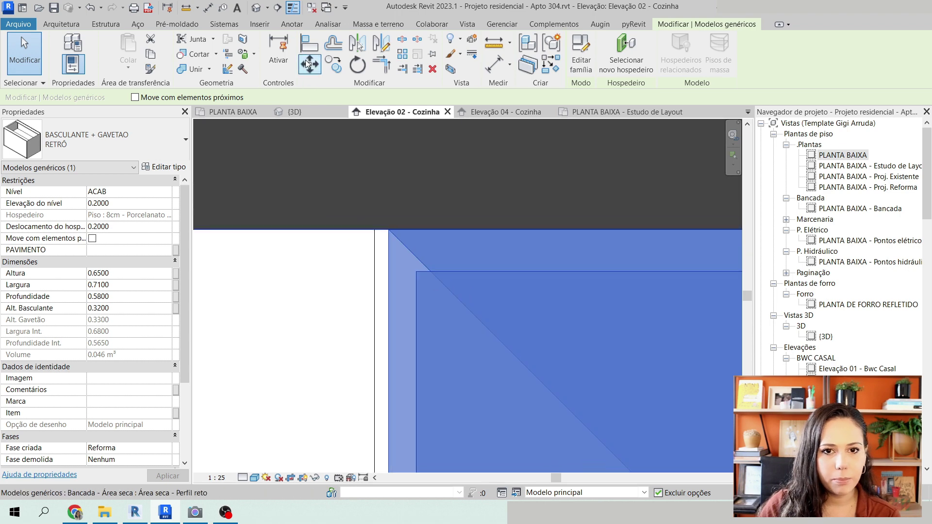
{"action": "left_click", "coordinate": [309, 64]}
{"action": "left_click", "coordinate": [388, 230]}
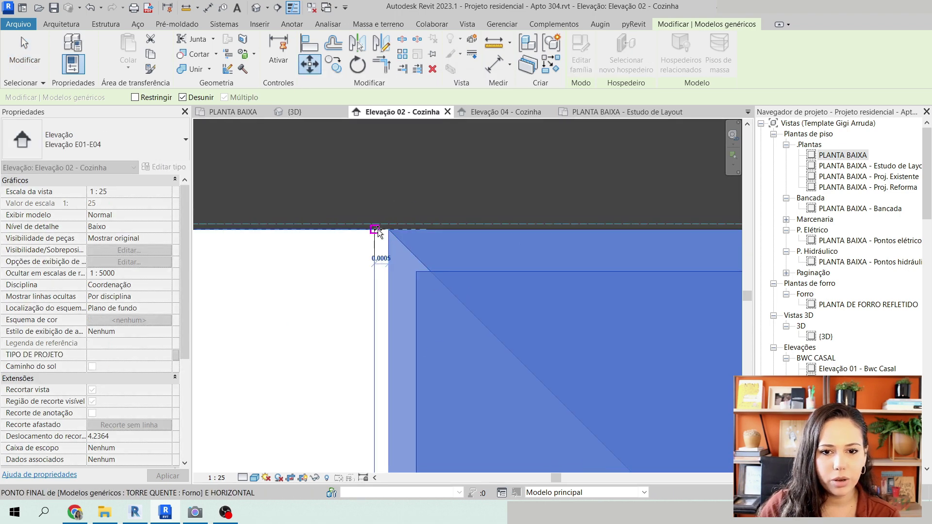
{"action": "left_click", "coordinate": [377, 230]}
{"action": "scroll", "coordinate": [369, 208], "scroll_direction": "down", "scroll_amount": 2}
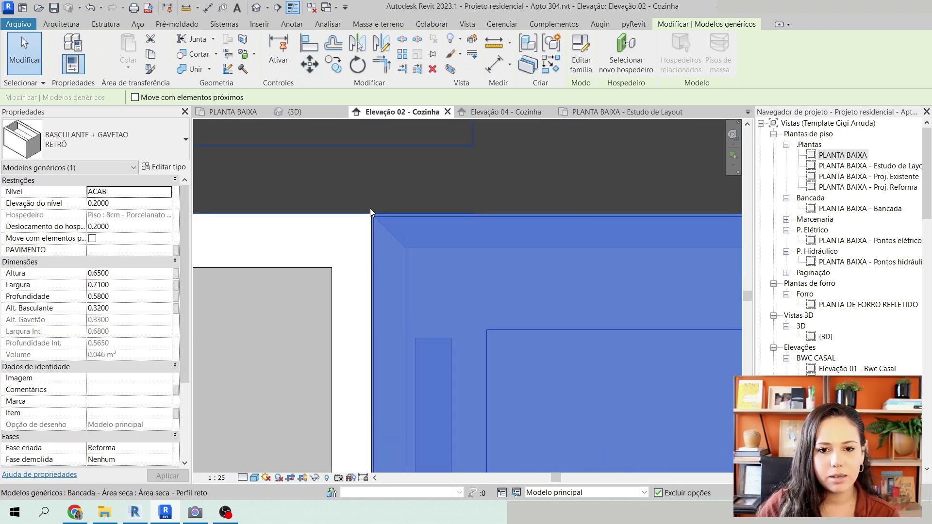
{"action": "scroll", "coordinate": [370, 206], "scroll_direction": "down", "scroll_amount": 3}
{"action": "scroll", "coordinate": [369, 427], "scroll_direction": "up", "scroll_amount": 5}
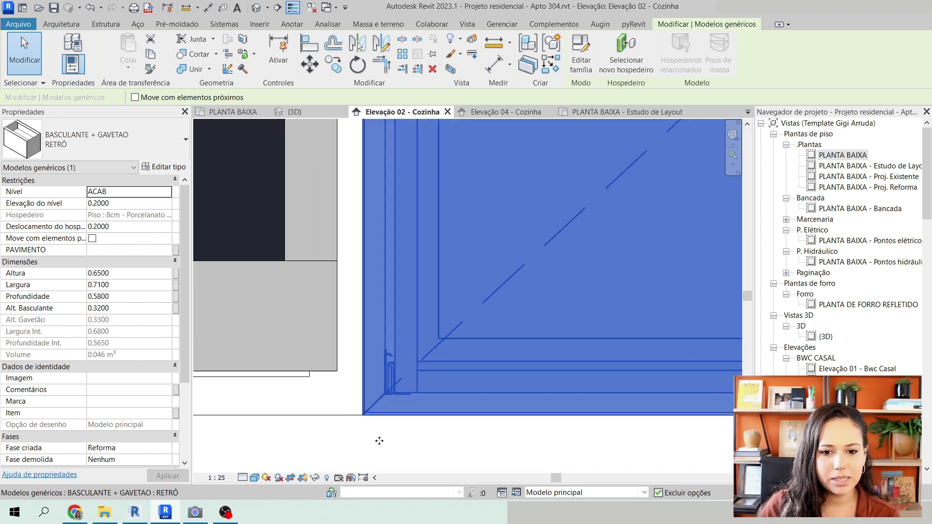
{"action": "scroll", "coordinate": [351, 417], "scroll_direction": "up", "scroll_amount": 3}
- Mirror a copy of the BASCULANTE + GAVETAO cabinet about its outer side edge to fill the space beneath the sink
{"action": "left_click", "coordinate": [315, 258]}
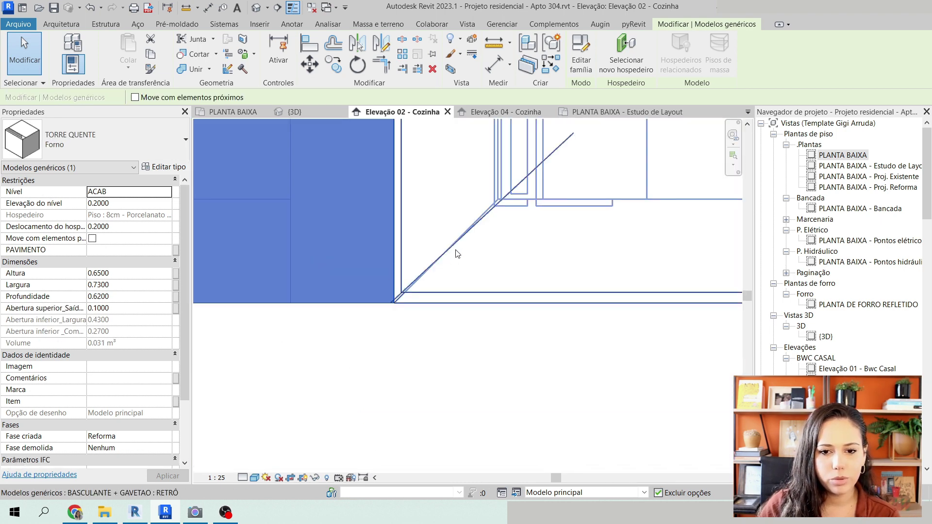
{"action": "left_click", "coordinate": [472, 241]}
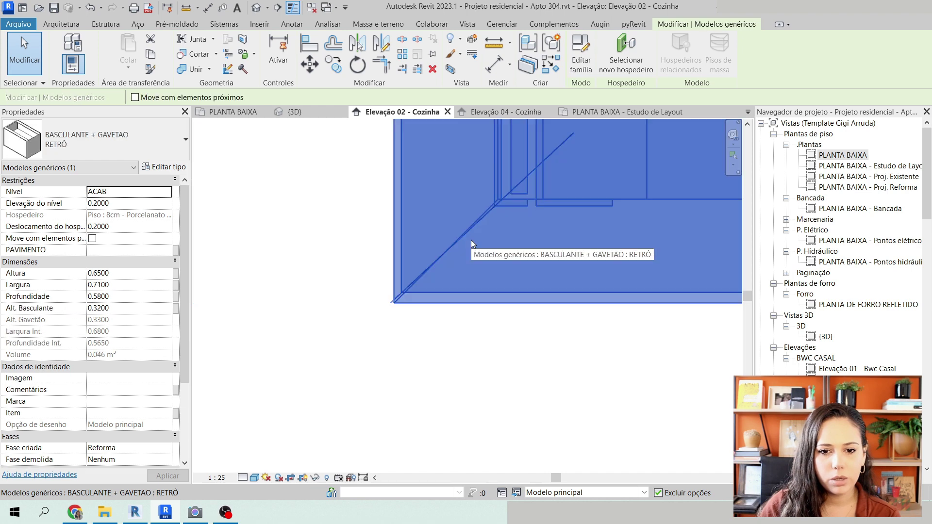
{"action": "scroll", "coordinate": [364, 342], "scroll_direction": "up", "scroll_amount": 3}
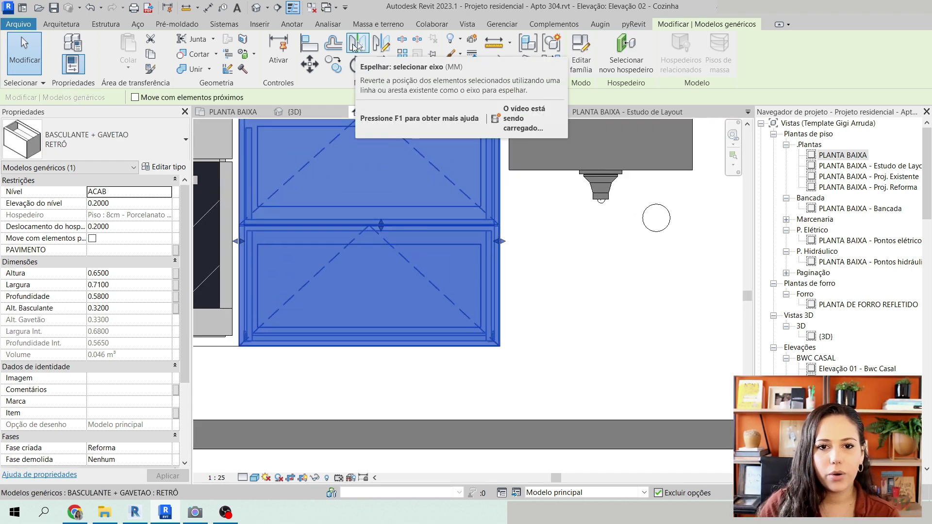
{"action": "left_click", "coordinate": [357, 44]}
{"action": "scroll", "coordinate": [500, 342], "scroll_direction": "up", "scroll_amount": 5}
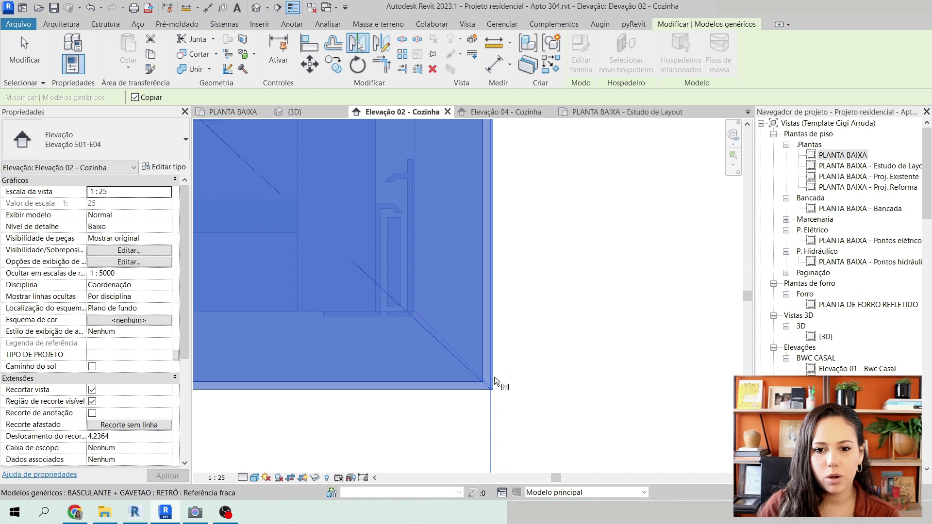
{"action": "scroll", "coordinate": [497, 377], "scroll_direction": "up", "scroll_amount": 4}
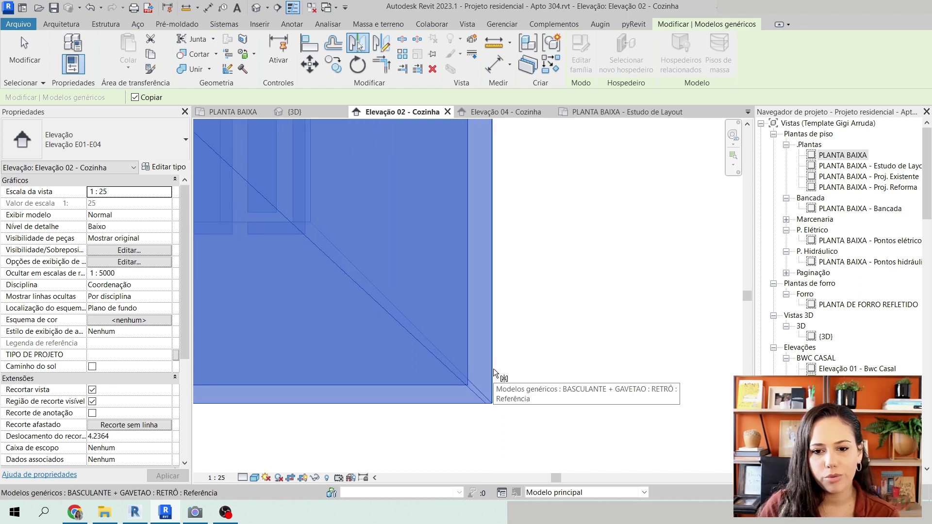
{"action": "left_click", "coordinate": [493, 369]}
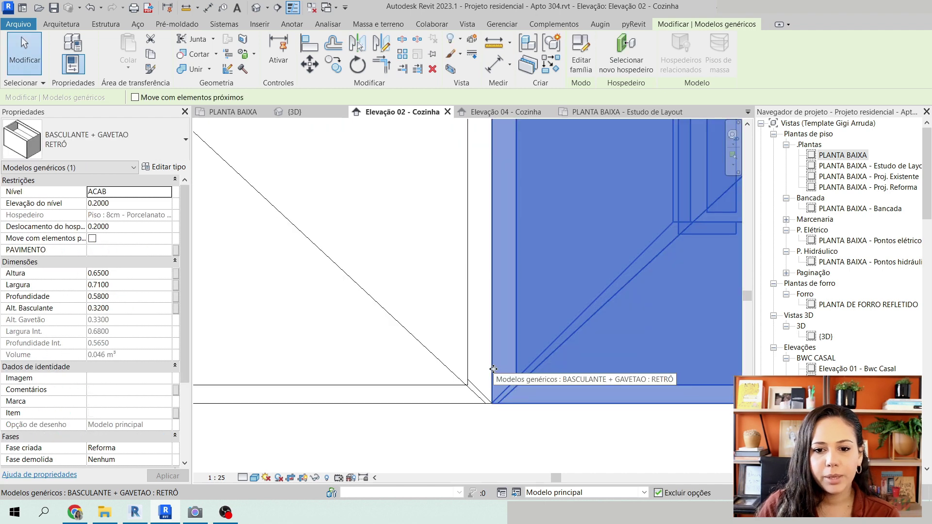
{"action": "scroll", "coordinate": [493, 368], "scroll_direction": "down", "scroll_amount": 6}
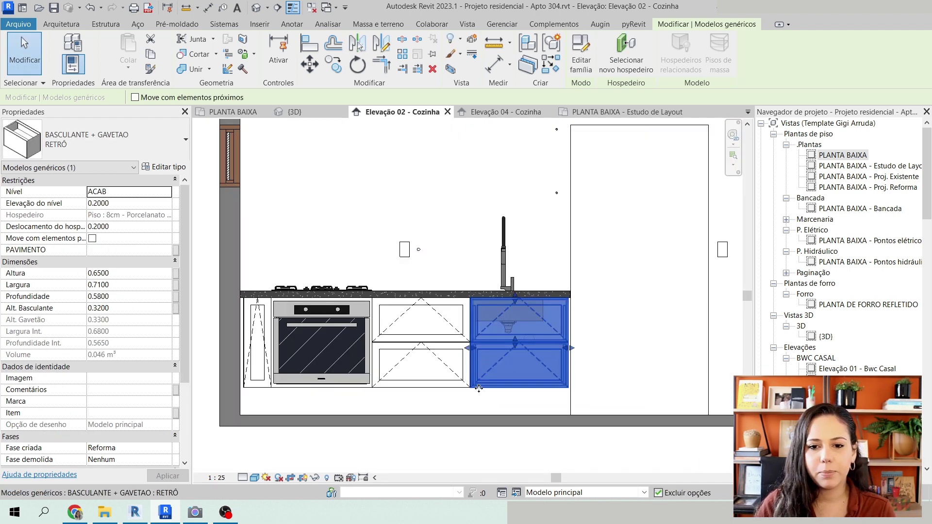
{"action": "scroll", "coordinate": [479, 388], "scroll_direction": "up", "scroll_amount": 3}
{"action": "key", "text": "Escape"}
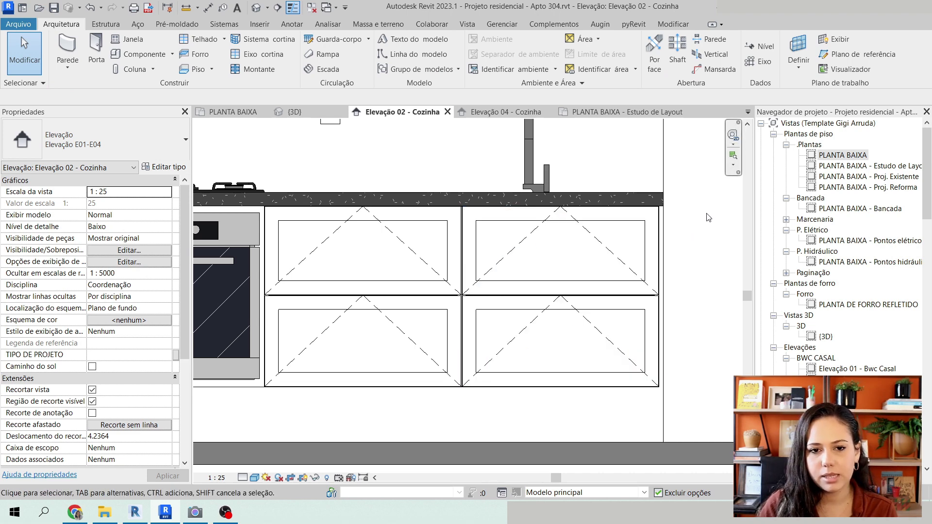
{"action": "scroll", "coordinate": [708, 218], "scroll_direction": "down", "scroll_amount": 3}
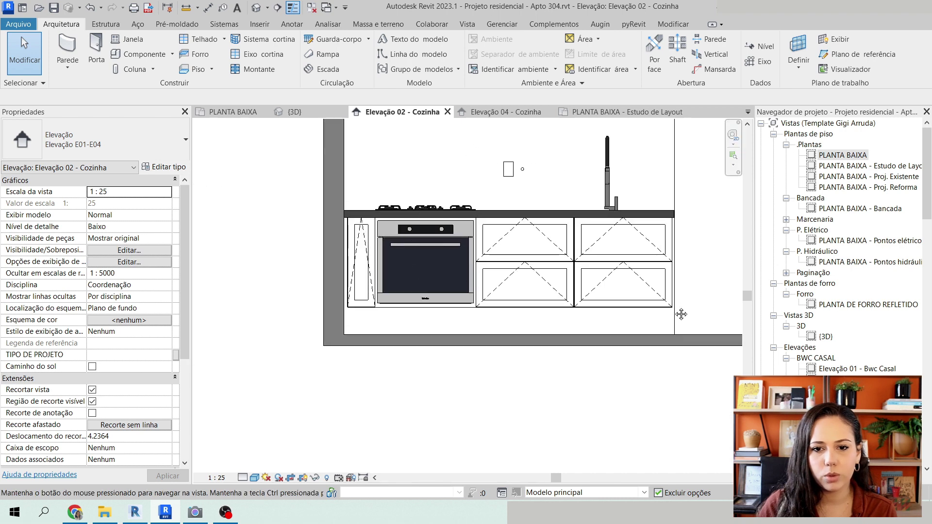
- Open the {3D} view and temporarily hide the kitchen's windowed exterior wall to expose the lower cabinets
{"action": "left_click", "coordinate": [294, 111]}
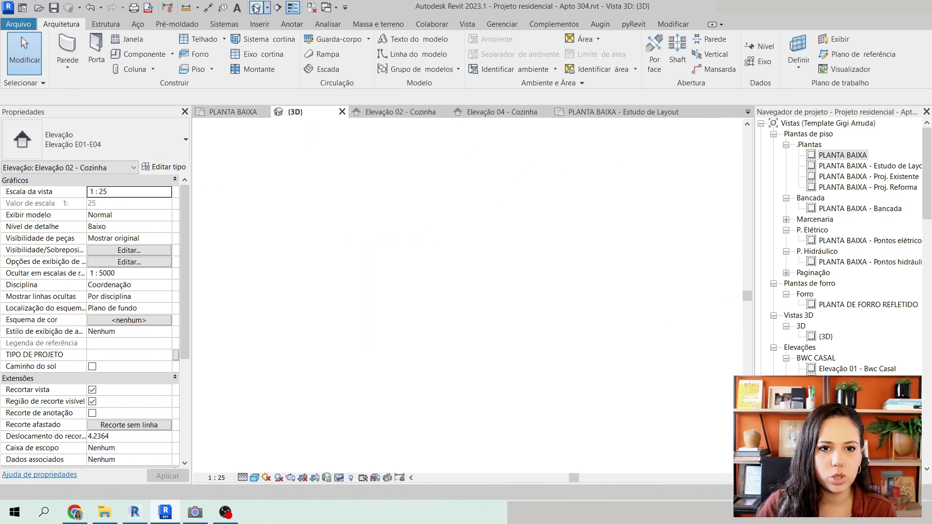
{"action": "middle_click_drag", "start_coordinate": [577, 297], "coordinate": [609, 430], "text": "shift"}
{"action": "scroll", "coordinate": [436, 334], "scroll_direction": "up", "scroll_amount": 6}
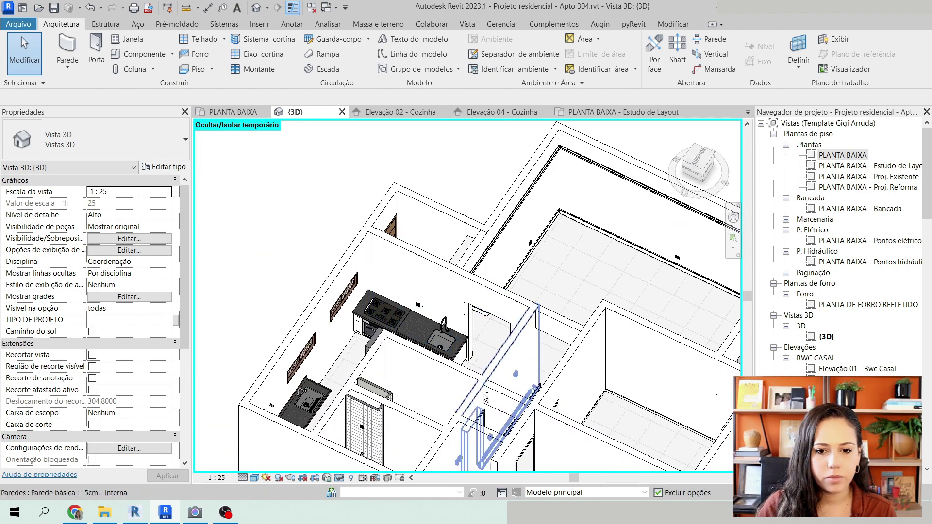
{"action": "middle_click_drag", "start_coordinate": [393, 406], "coordinate": [461, 311], "text": "shift"}
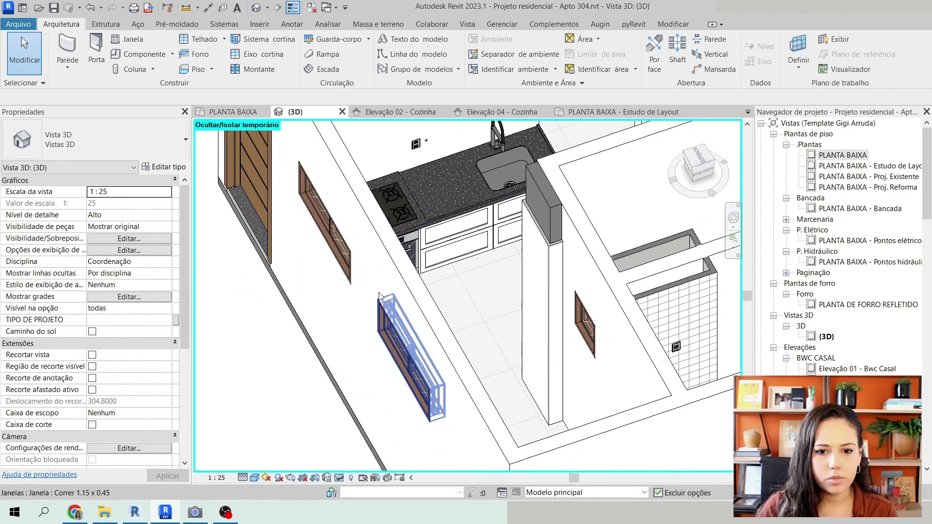
{"action": "left_click", "coordinate": [383, 277]}
{"action": "key", "text": "h"}
{"action": "key", "text": "h"}
{"action": "middle_click_drag", "start_coordinate": [383, 277], "coordinate": [451, 285], "text": "shift"}
{"action": "scroll", "coordinate": [452, 285], "scroll_direction": "up", "scroll_amount": 4}
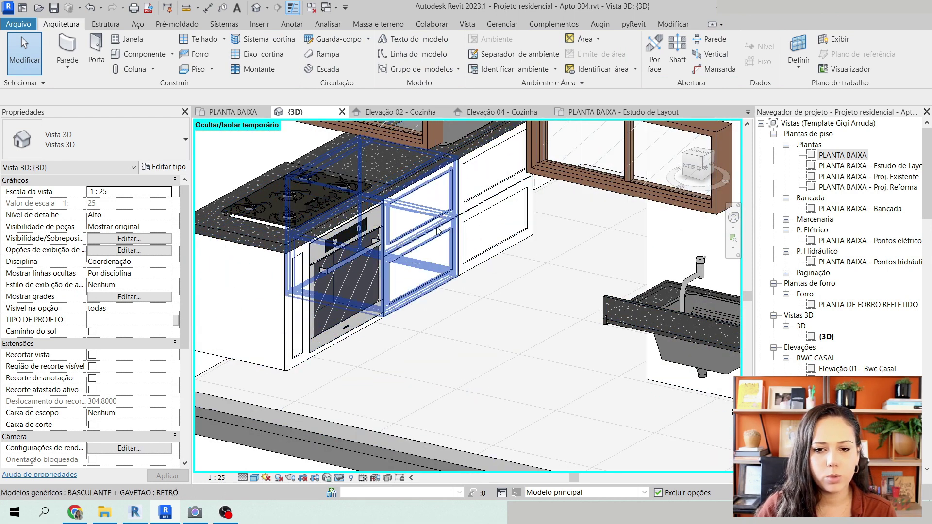
- Examine the lower cabinets and the sink end of the countertop in the 3D view
{"action": "scroll", "coordinate": [504, 353], "scroll_direction": "down", "scroll_amount": 3}
{"action": "scroll", "coordinate": [504, 353], "scroll_direction": "down", "scroll_amount": 5}
{"action": "middle_click_drag", "start_coordinate": [504, 353], "coordinate": [367, 425], "text": "shift"}
{"action": "scroll", "coordinate": [488, 384], "scroll_direction": "up", "scroll_amount": 10}
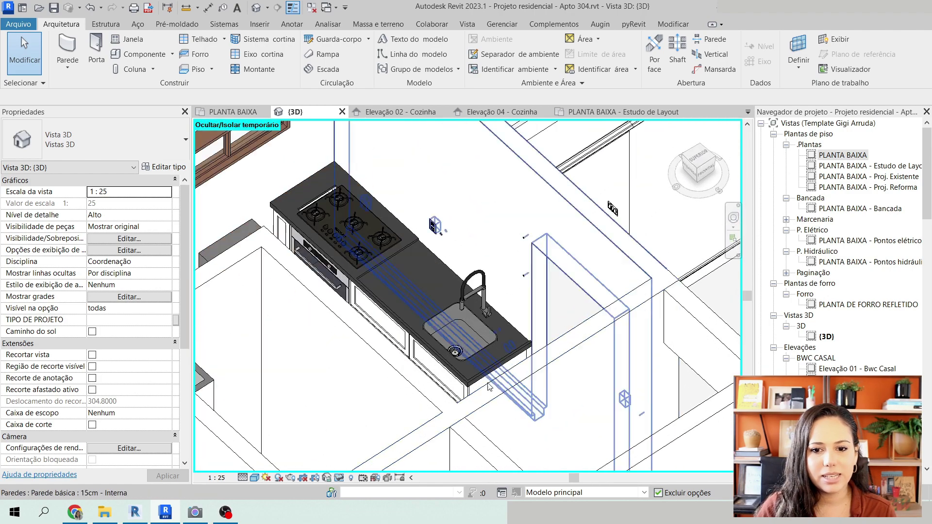
{"action": "scroll", "coordinate": [488, 377], "scroll_direction": "down", "scroll_amount": 5}
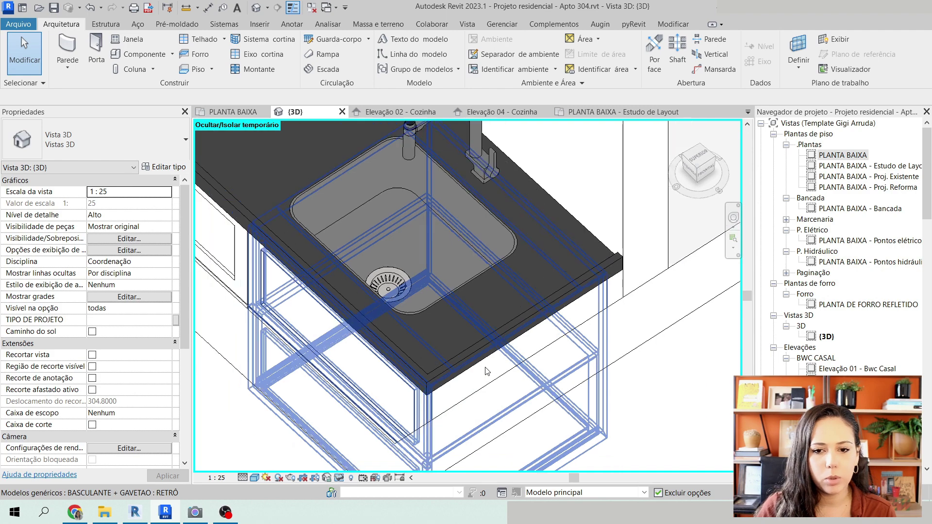
- Open the PLANTA BAIXA floor plan at the kitchen's cooktop and sink countertop
{"action": "double_click", "coordinate": [833, 160]}
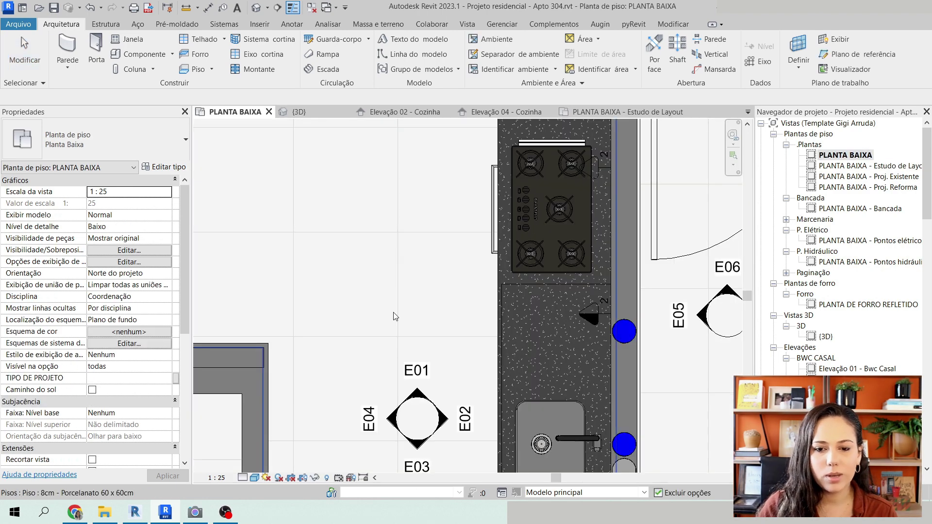
{"action": "scroll", "coordinate": [424, 237], "scroll_direction": "down", "scroll_amount": 4}
{"action": "scroll", "coordinate": [423, 238], "scroll_direction": "down", "scroll_amount": 3}
{"action": "scroll", "coordinate": [466, 305], "scroll_direction": "up", "scroll_amount": 2}
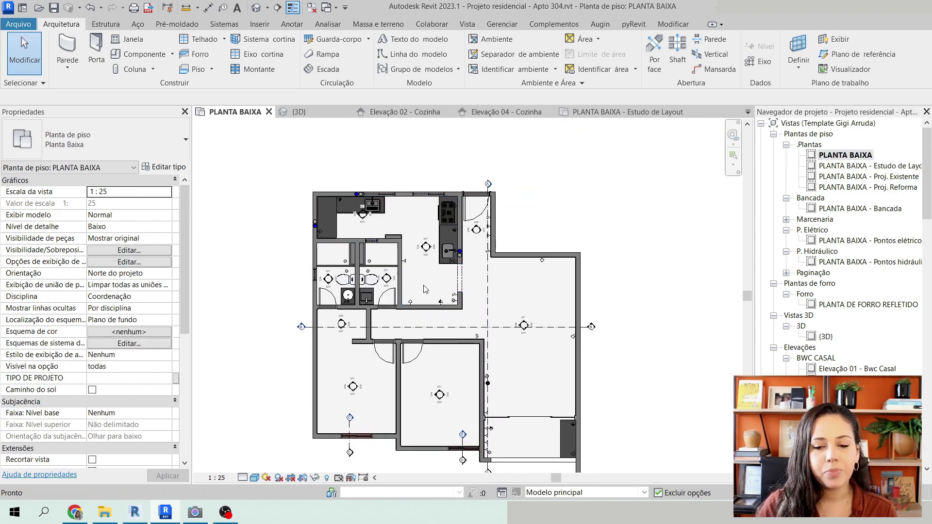
{"action": "scroll", "coordinate": [495, 301], "scroll_direction": "down", "scroll_amount": 2}
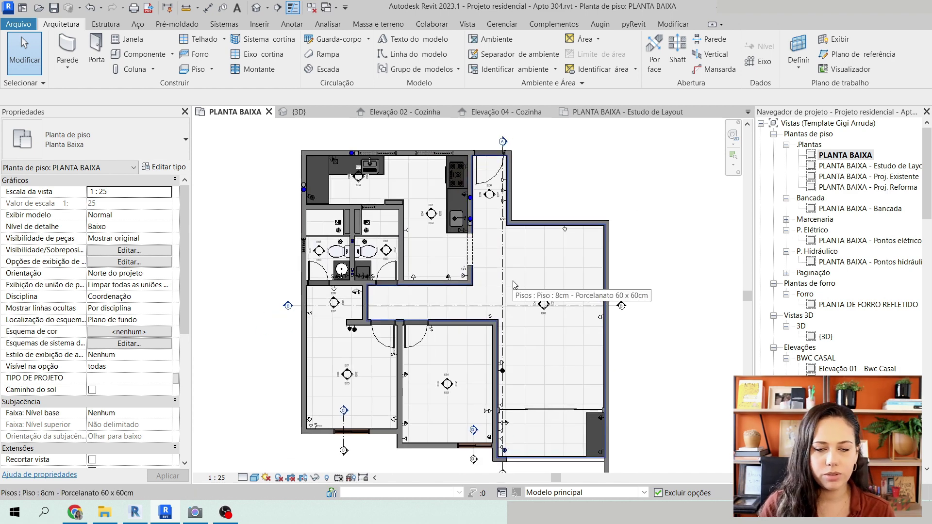
{"action": "scroll", "coordinate": [432, 169], "scroll_direction": "up", "scroll_amount": 2}
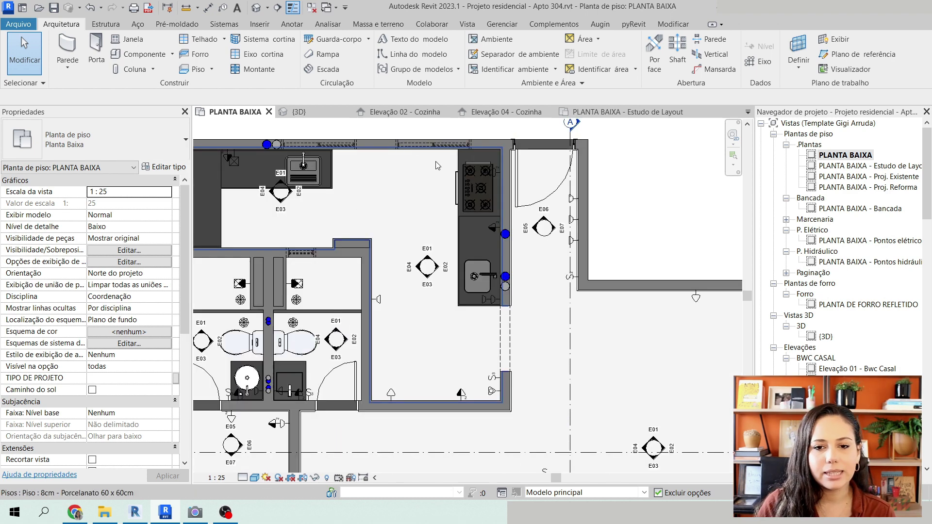
{"action": "middle_click_drag", "start_coordinate": [341, 145], "coordinate": [342, 214]}
{"action": "scroll", "coordinate": [340, 268], "scroll_direction": "up", "scroll_amount": 3}
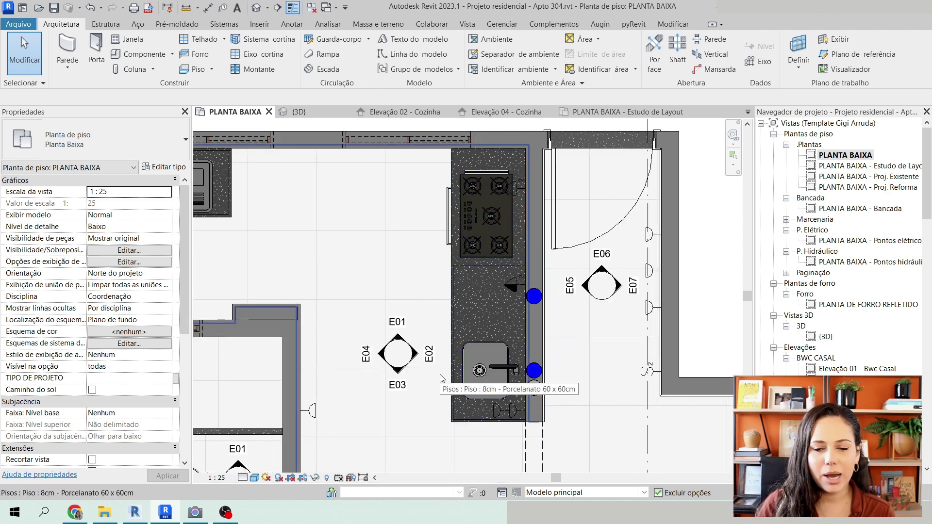
{"action": "middle_click_drag", "start_coordinate": [301, 194], "coordinate": [304, 222]}
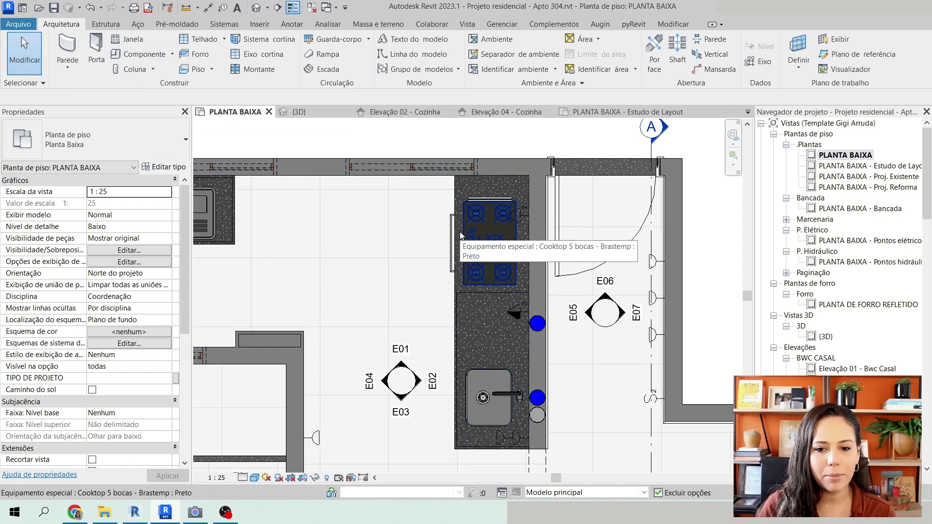
- Place a FECHAMENTO VERTICAL 15mm component on the open kitchen floor beside the cooktop, rotated to reverse its direction
{"action": "left_click", "coordinate": [145, 55]}
{"action": "left_click", "coordinate": [74, 138]}
{"action": "type", "text": "f"}
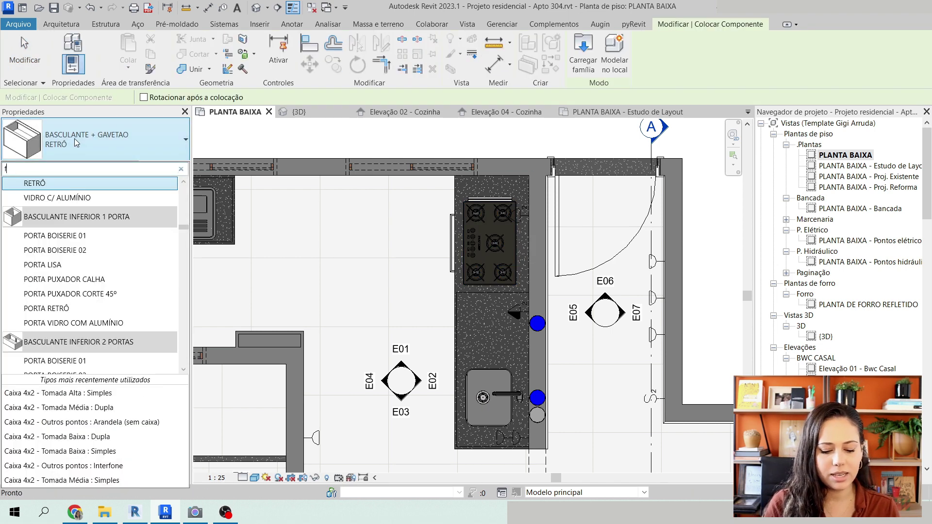
{"action": "type", "text": "echamen"}
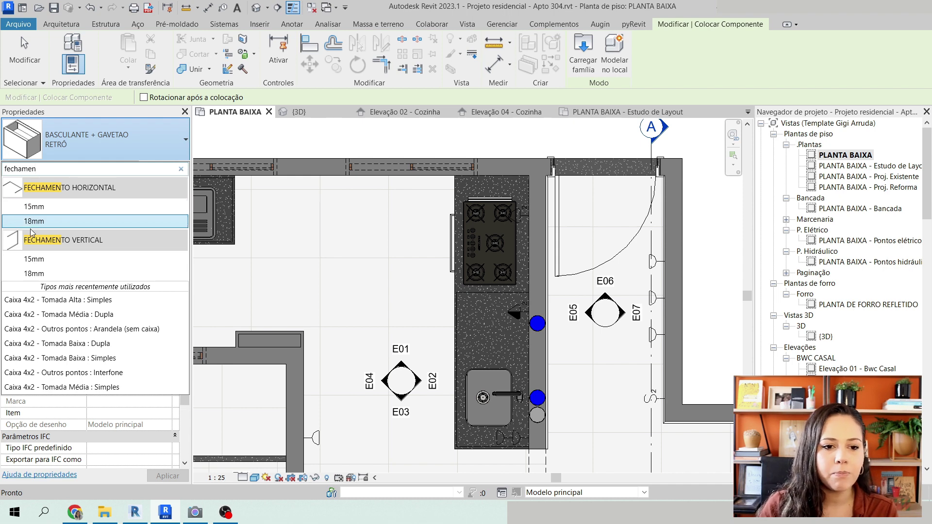
{"action": "left_click", "coordinate": [48, 260]}
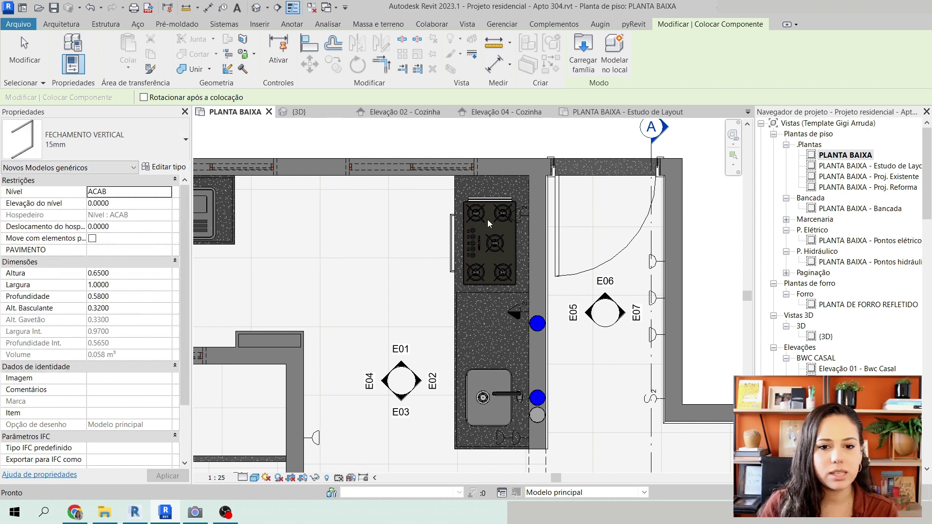
{"action": "scroll", "coordinate": [404, 211], "scroll_direction": "up", "scroll_amount": 4}
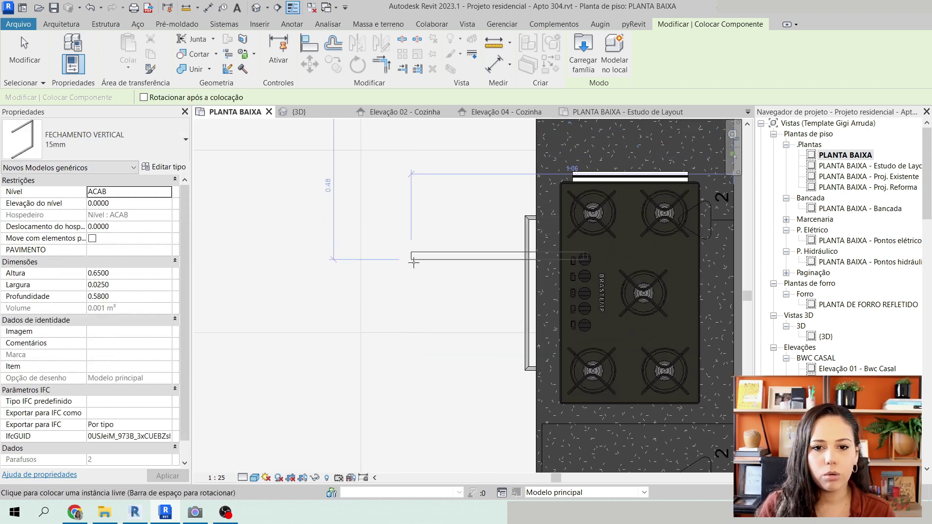
{"action": "key", "text": "space"}
{"action": "scroll", "coordinate": [456, 268], "scroll_direction": "down", "scroll_amount": 2}
{"action": "left_click", "coordinate": [456, 268]}
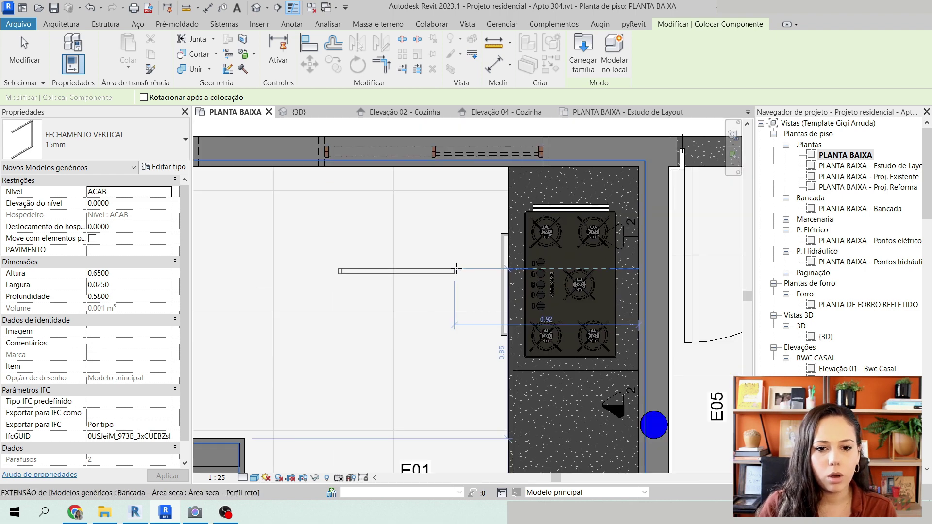
{"action": "scroll", "coordinate": [350, 271], "scroll_direction": "up", "scroll_amount": 4}
{"action": "key", "text": "Escape"}
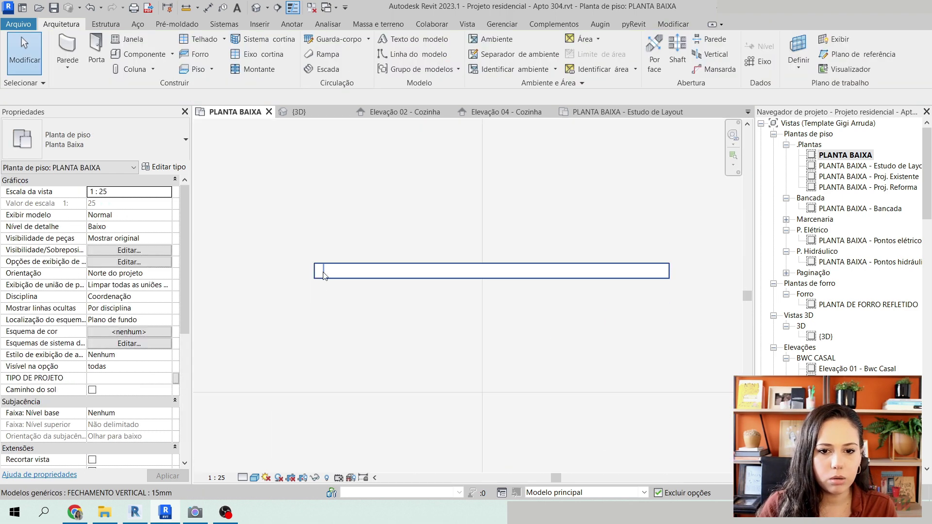
- Move the vertical closing panel by its end corner to the wall behind the countertop, in the corner next to the cooktop
{"action": "left_click", "coordinate": [321, 271]}
{"action": "scroll", "coordinate": [324, 276], "scroll_direction": "down", "scroll_amount": 4}
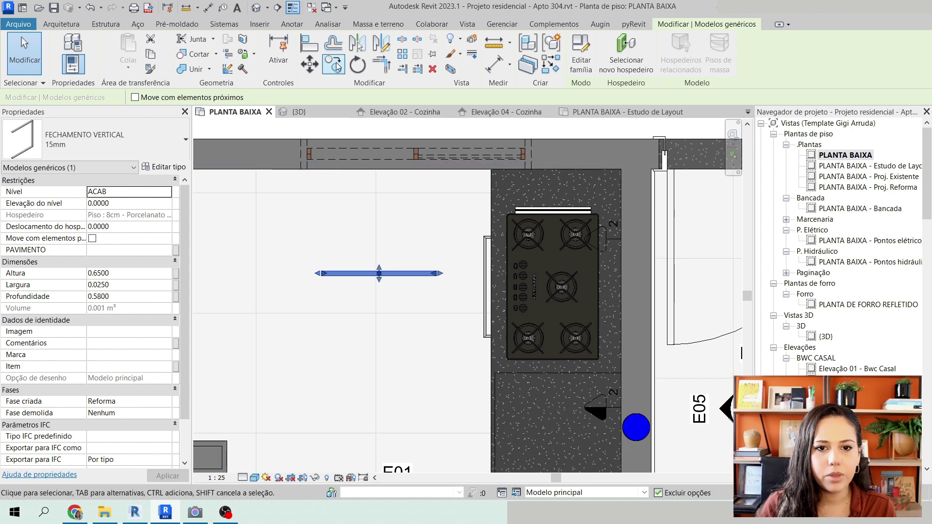
{"action": "left_click", "coordinate": [310, 61]}
{"action": "left_click", "coordinate": [437, 272]}
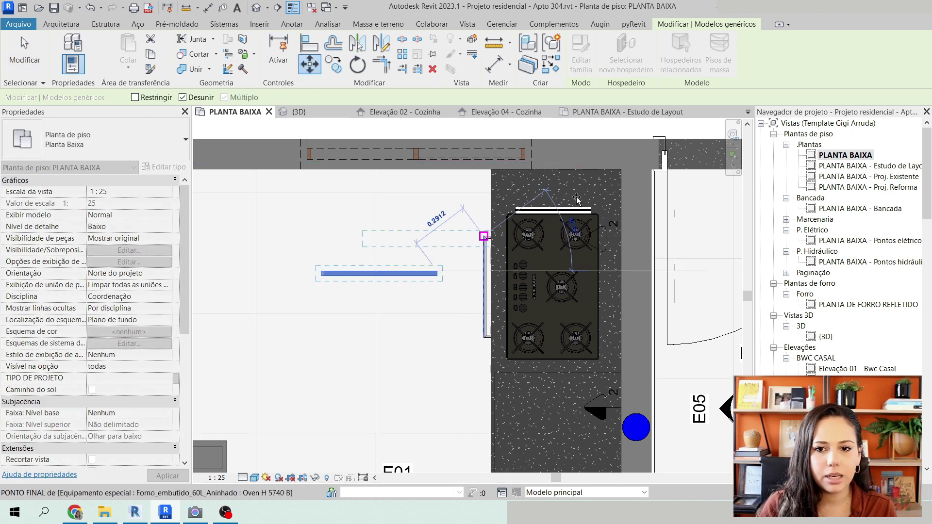
{"action": "left_click", "coordinate": [620, 181]}
{"action": "key", "text": "Escape"}
{"action": "scroll", "coordinate": [565, 201], "scroll_direction": "down", "scroll_amount": 3}
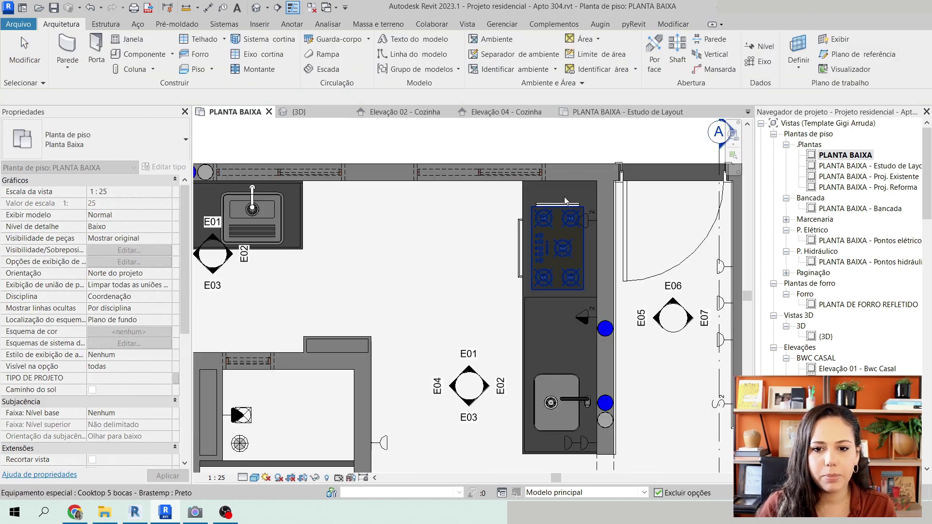
- Open the Elevação 02 - Cozinha elevation and set the vertical closing panel's level elevation (Elevação do nível) to 0.2000
{"action": "double_click", "coordinate": [483, 391]}
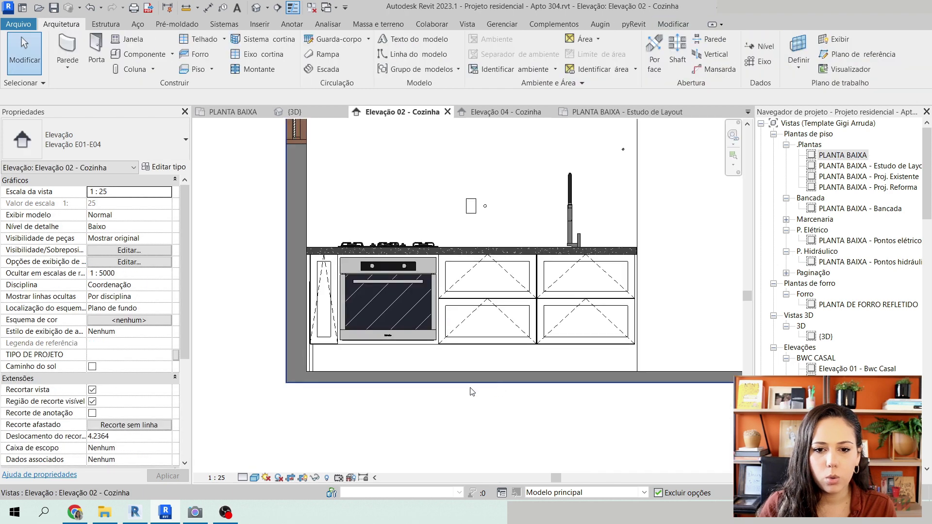
{"action": "scroll", "coordinate": [289, 316], "scroll_direction": "up", "scroll_amount": 4}
{"action": "left_click", "coordinate": [328, 406]}
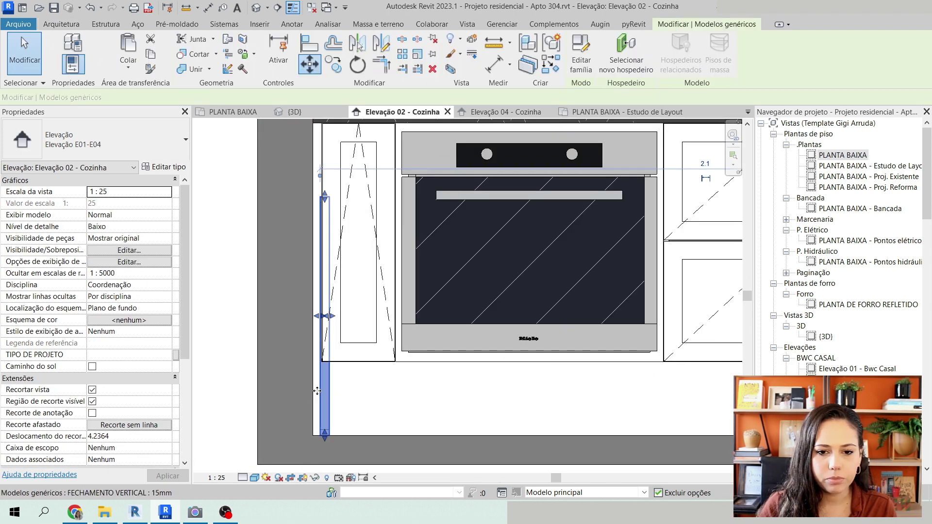
{"action": "left_click", "coordinate": [128, 204]}
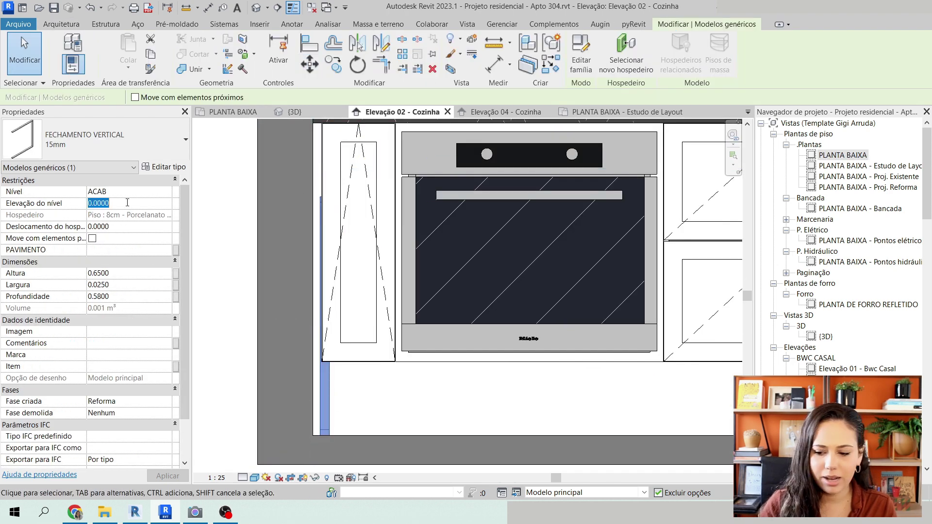
{"action": "type", "text": "0.2000"}
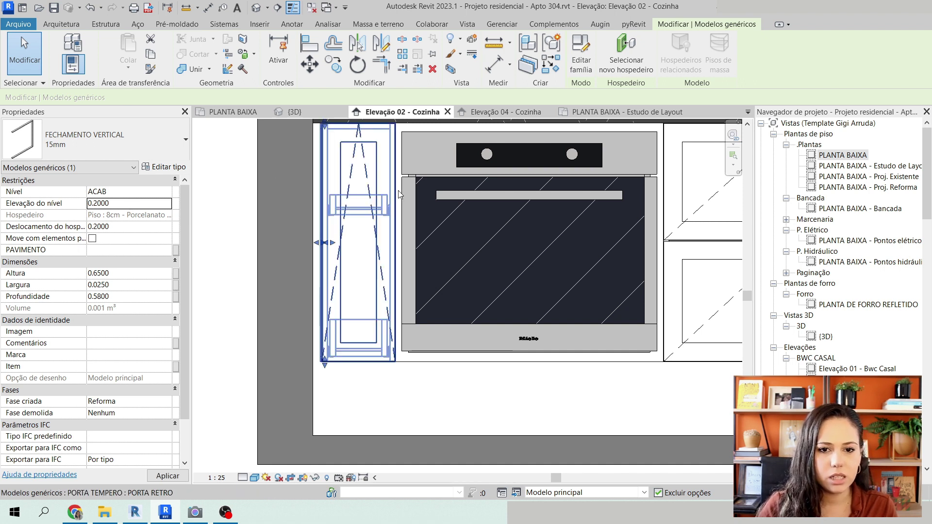
- Fit the vertical closing panel's side edges into the gap between the wall and the PORTA TEMPERO cabinet, with a width of 0.0250
{"action": "scroll", "coordinate": [314, 239], "scroll_direction": "up", "scroll_amount": 5}
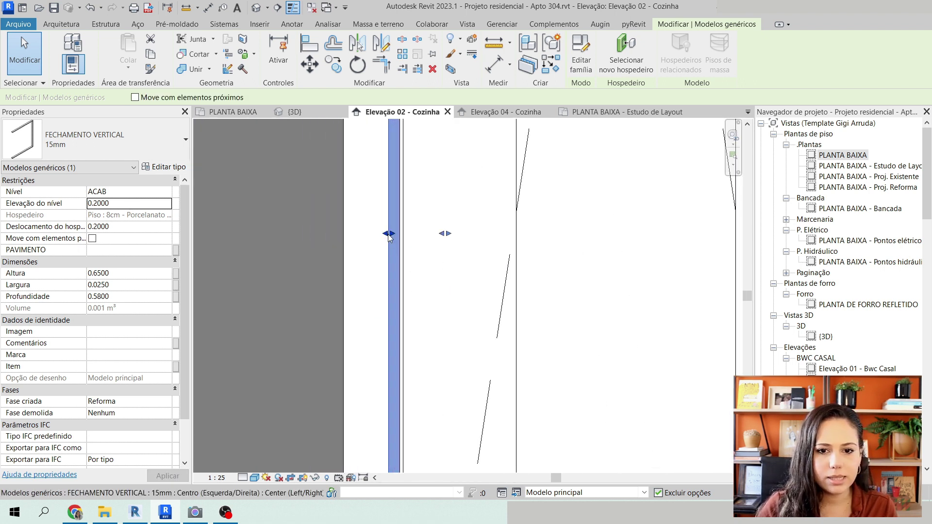
{"action": "left_click_drag", "start_coordinate": [385, 238], "coordinate": [343, 236]}
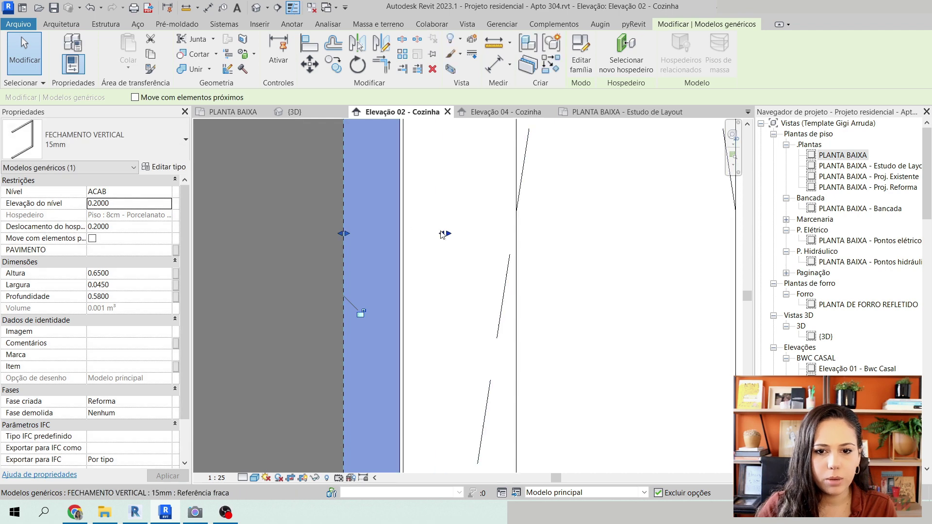
{"action": "key", "text": "ctrl+z"}
{"action": "scroll", "coordinate": [371, 223], "scroll_direction": "down", "scroll_amount": 5}
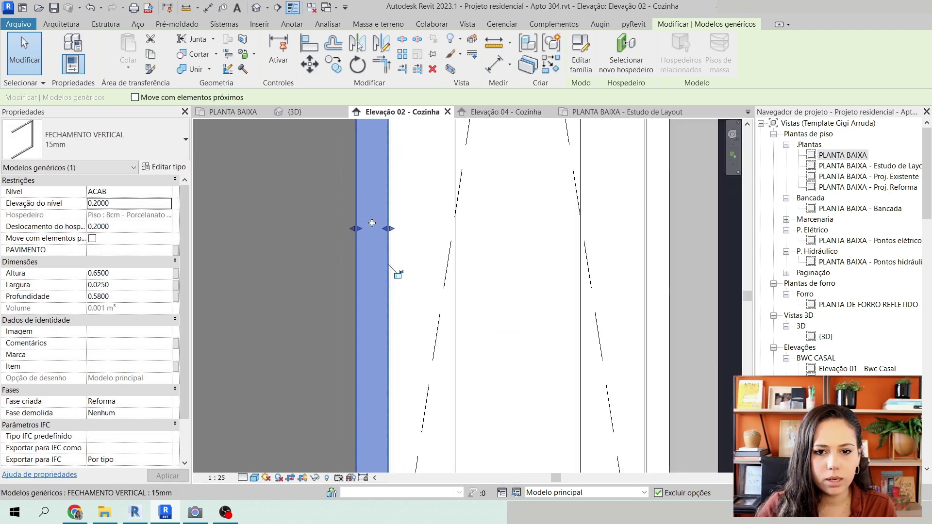
{"action": "scroll", "coordinate": [371, 223], "scroll_direction": "down", "scroll_amount": 2}
{"action": "key", "text": "Escape"}
{"action": "scroll", "coordinate": [603, 348], "scroll_direction": "up", "scroll_amount": 1}
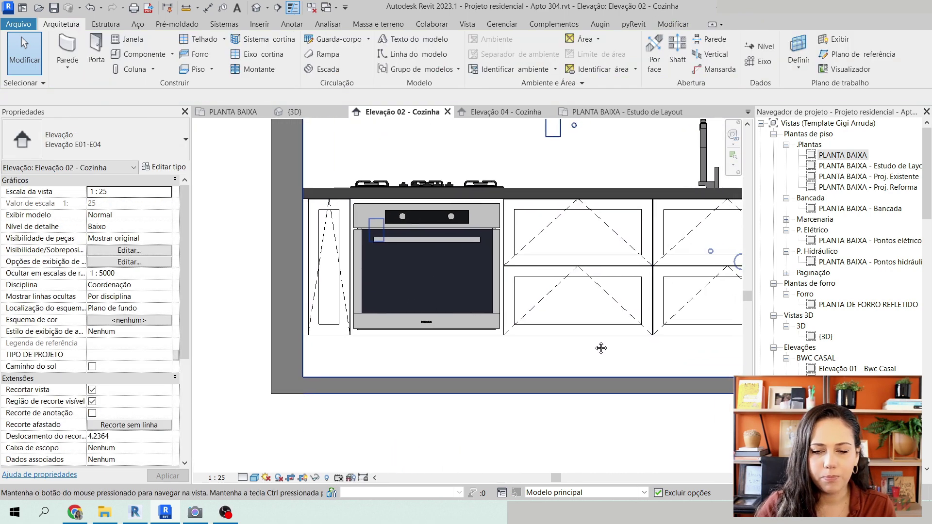
- Return to the PLANTA BAIXA floor plan and open the kitchen's E01 elevation from its marker
{"action": "double_click", "coordinate": [832, 157]}
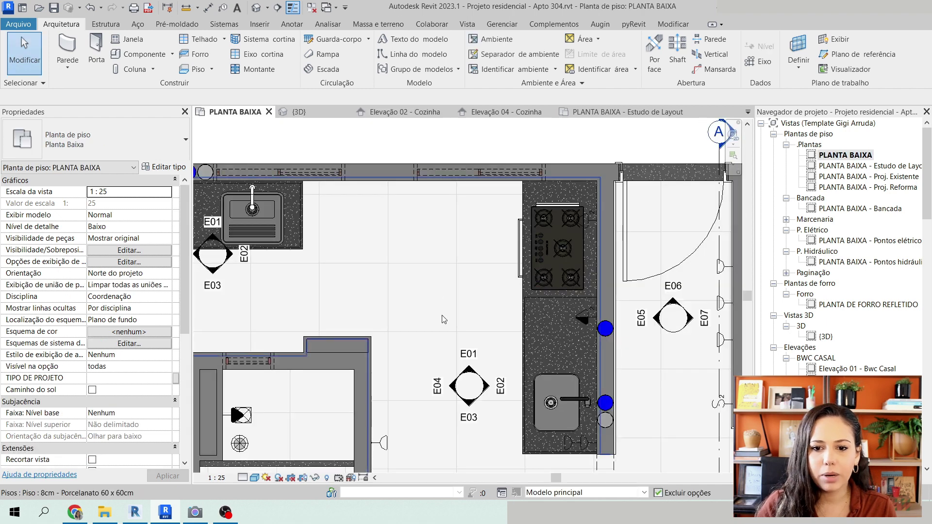
{"action": "left_click", "coordinate": [473, 361]}
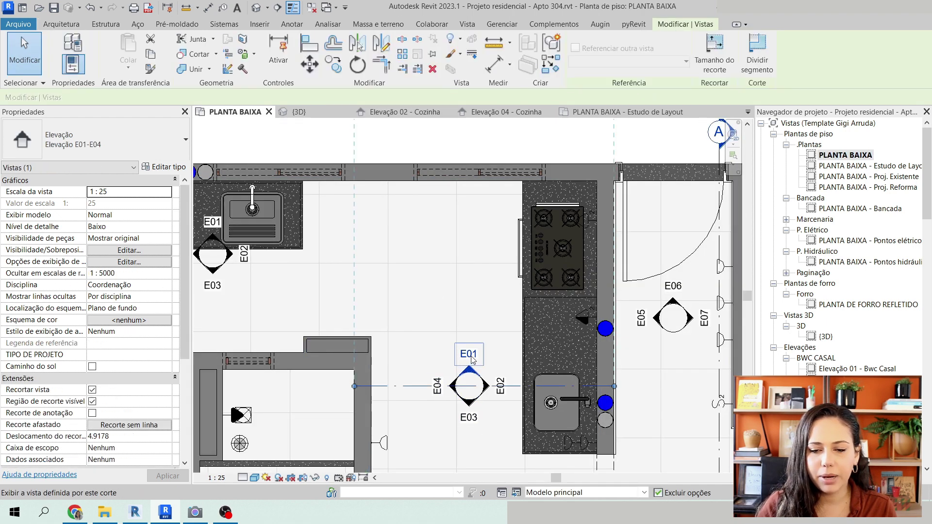
{"action": "double_click", "coordinate": [471, 359]}
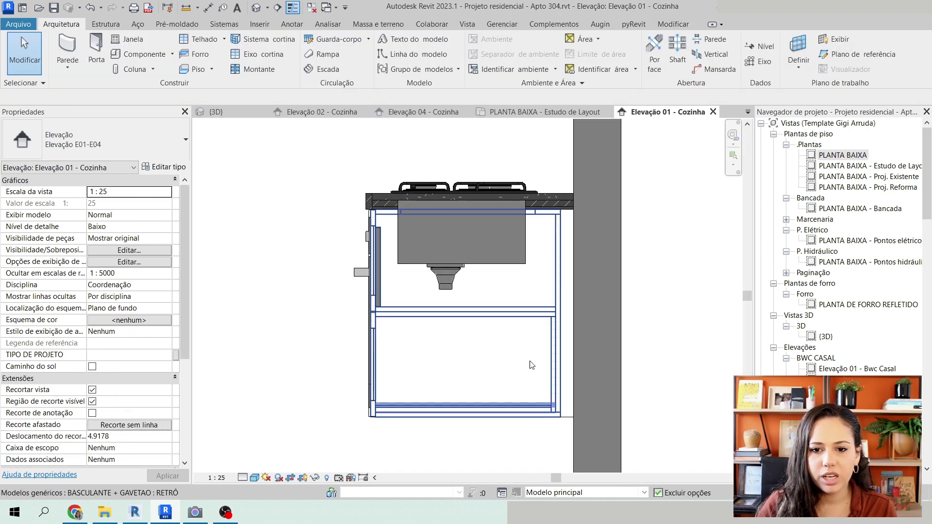
- Set the depth (Profundidade) of both BASCULANTE + GAVETAO cabinets to 62 cm
{"action": "left_click", "coordinate": [510, 350]}
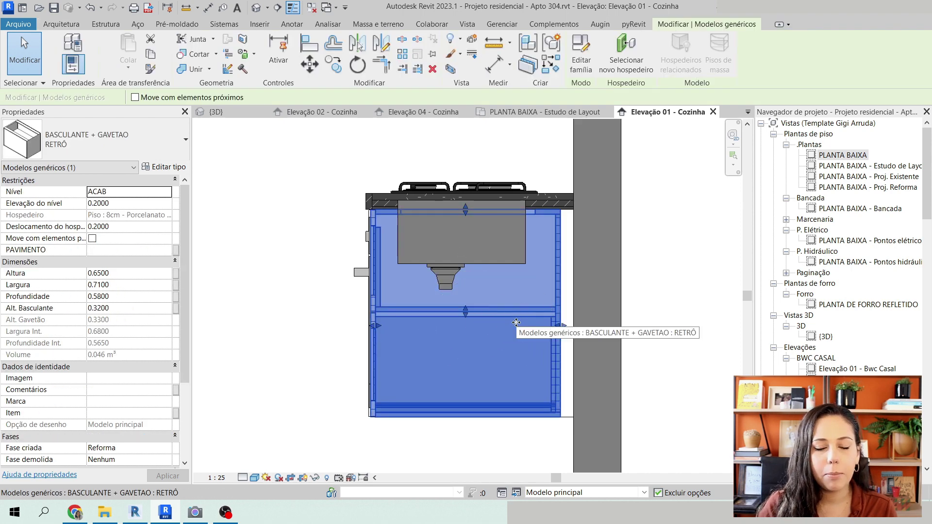
{"action": "middle_click_drag", "start_coordinate": [516, 323], "coordinate": [469, 313]}
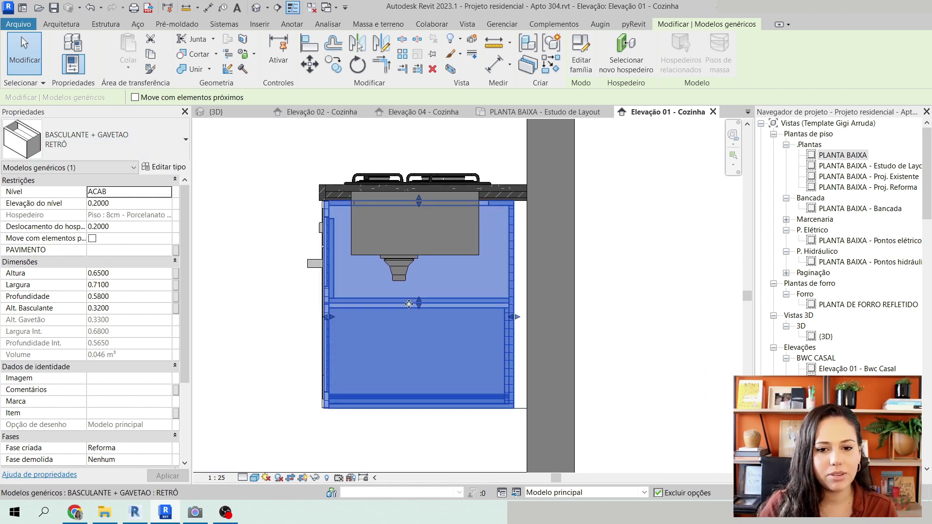
{"action": "left_click", "coordinate": [500, 316]}
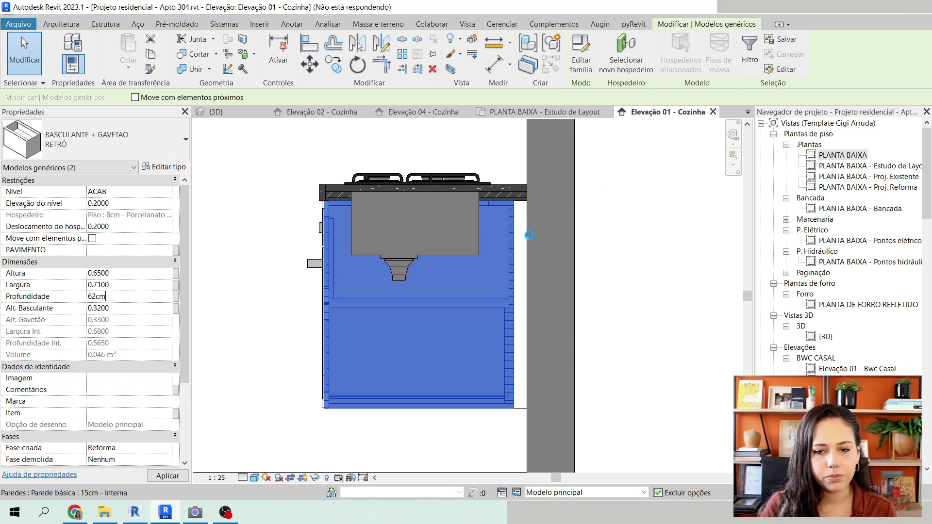
- Move both BASCULANTE + GAVETAO cabinets by their upper back corner flush against the wall beneath the countertop
{"action": "scroll", "coordinate": [528, 234], "scroll_direction": "up", "scroll_amount": 5}
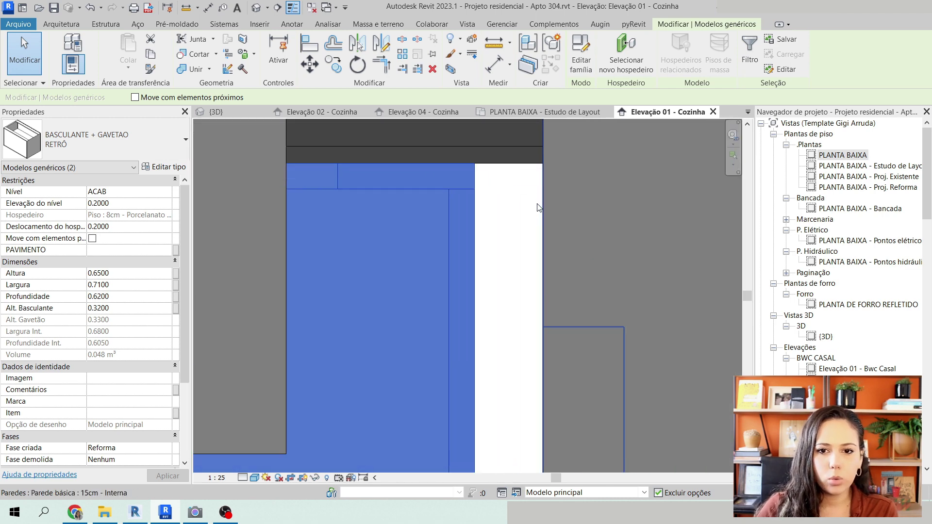
{"action": "left_click", "coordinate": [310, 64]}
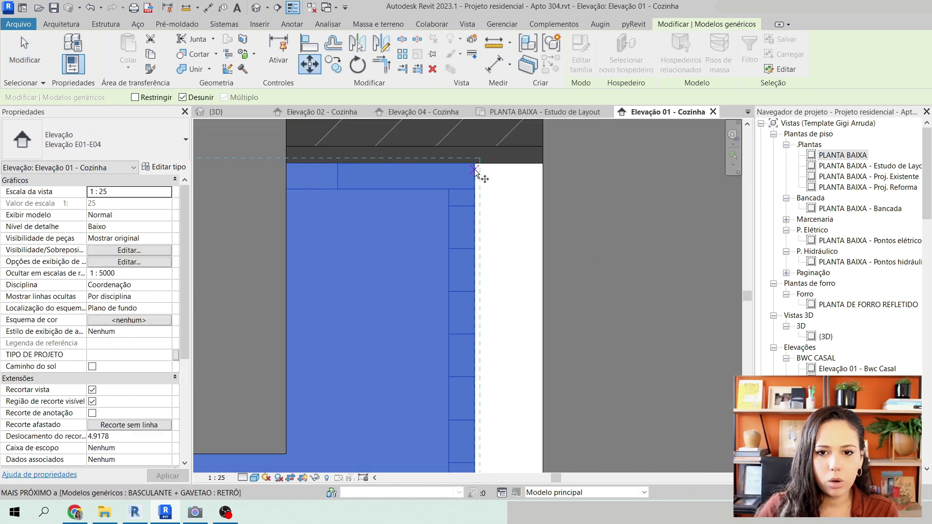
{"action": "left_click", "coordinate": [540, 165]}
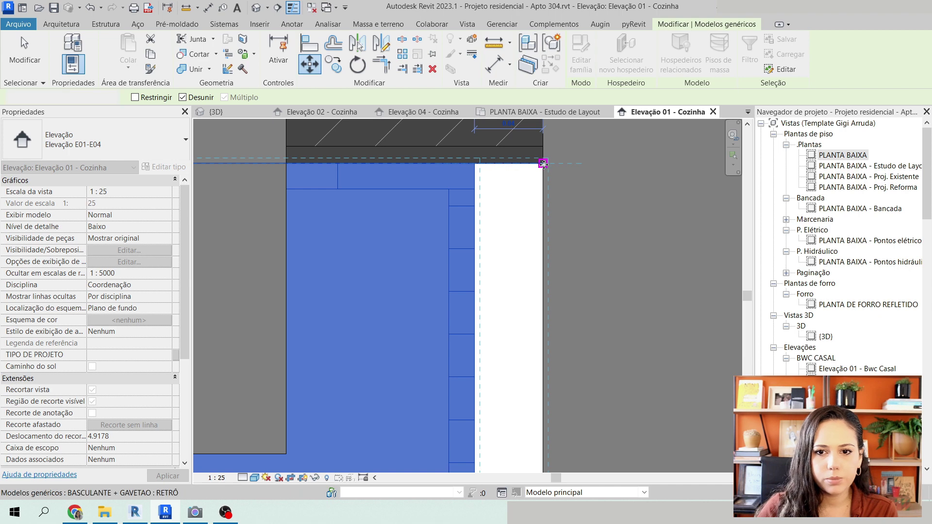
{"action": "left_click", "coordinate": [543, 165]}
{"action": "scroll", "coordinate": [544, 165], "scroll_direction": "down", "scroll_amount": 4}
{"action": "scroll", "coordinate": [543, 165], "scroll_direction": "up", "scroll_amount": 2}
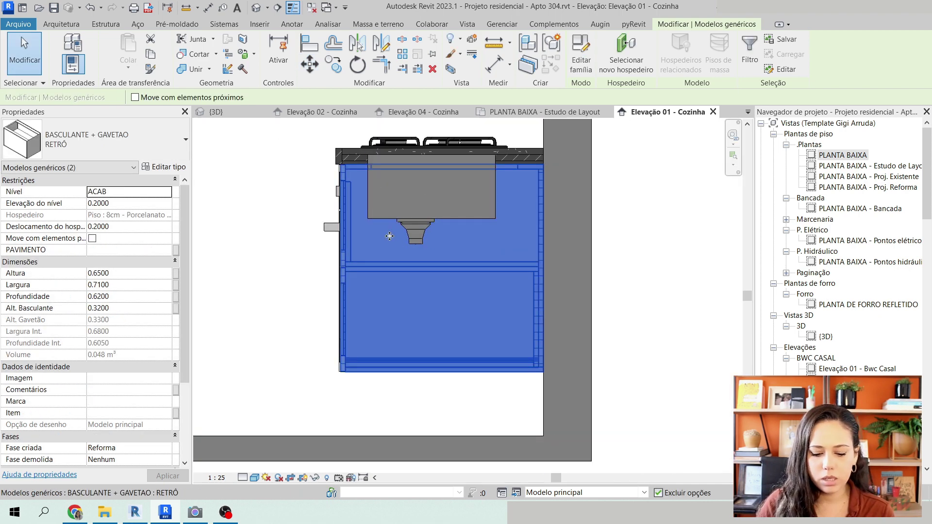
- Temporarily hide both BASCULANTE + GAVETAO cabinets, the TORRE QUENTE oven cabinet and the built-in Miele oven in the elevation
{"action": "key", "text": "h"}
{"action": "key", "text": "h"}
{"action": "left_click", "coordinate": [465, 299]}
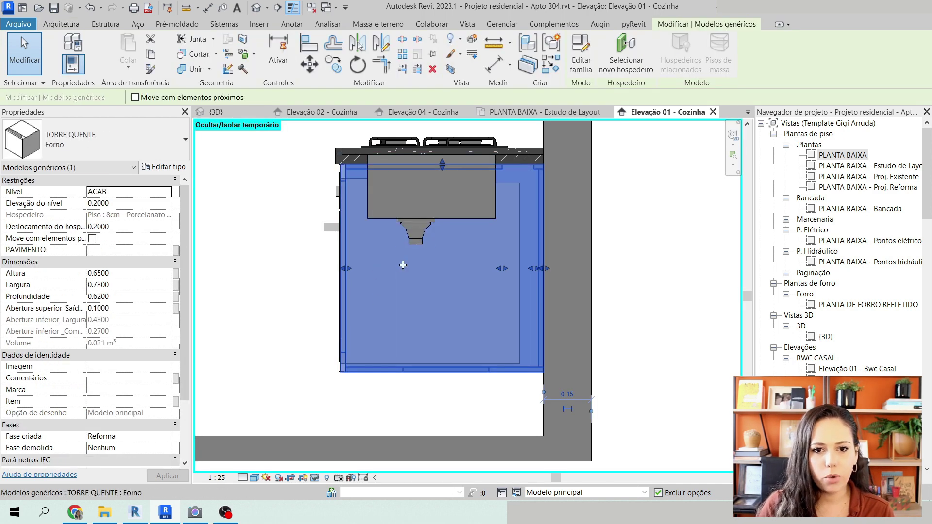
{"action": "key", "text": "Escape"}
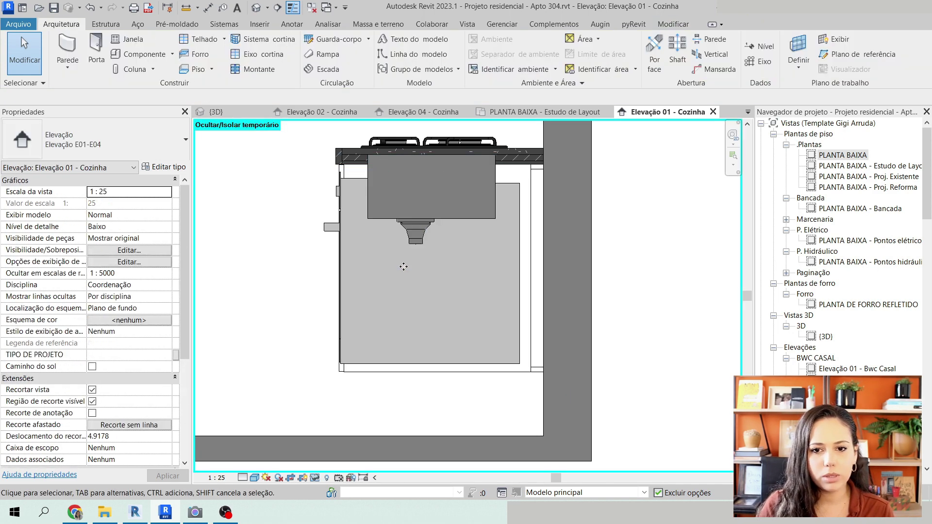
{"action": "left_click", "coordinate": [417, 295]}
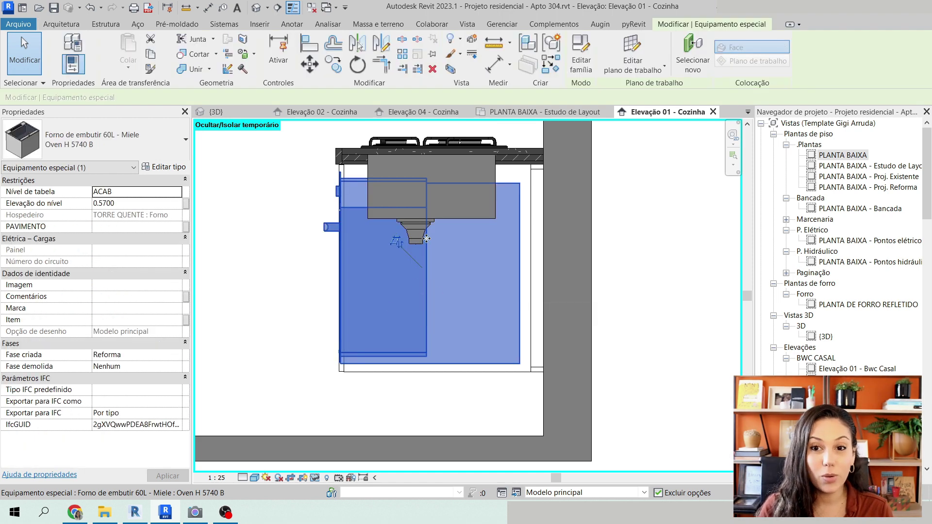
{"action": "key", "text": "Escape"}
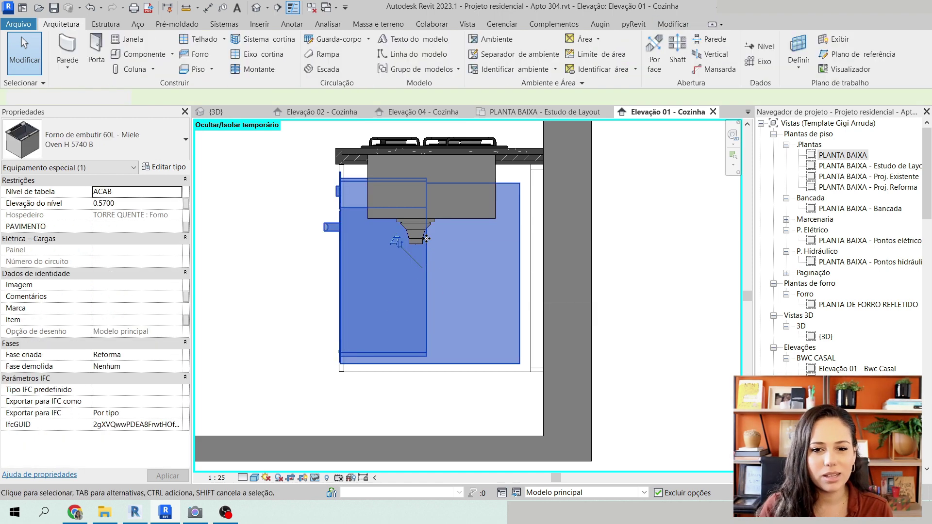
- Set the depth (Profundidade) of the PORTA TEMPERO cabinet to 0.62
{"action": "left_click", "coordinate": [429, 271]}
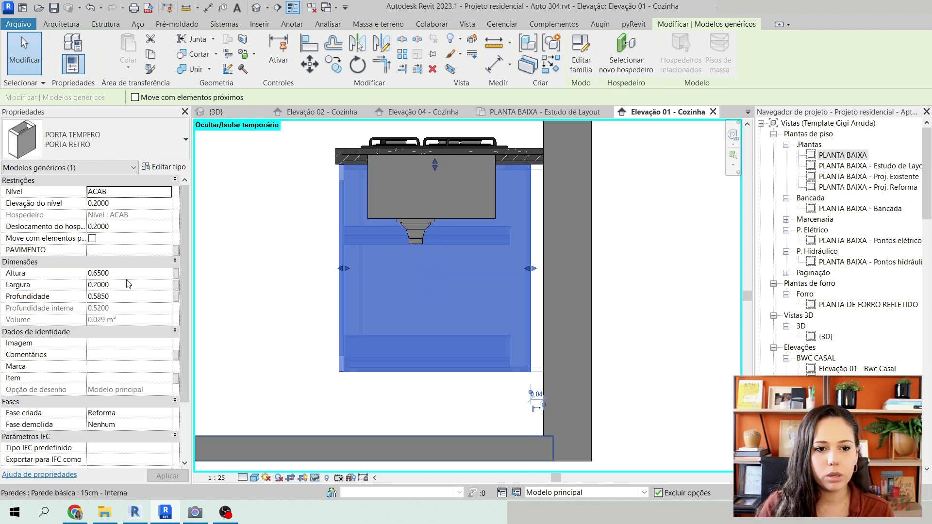
{"action": "left_click", "coordinate": [125, 295]}
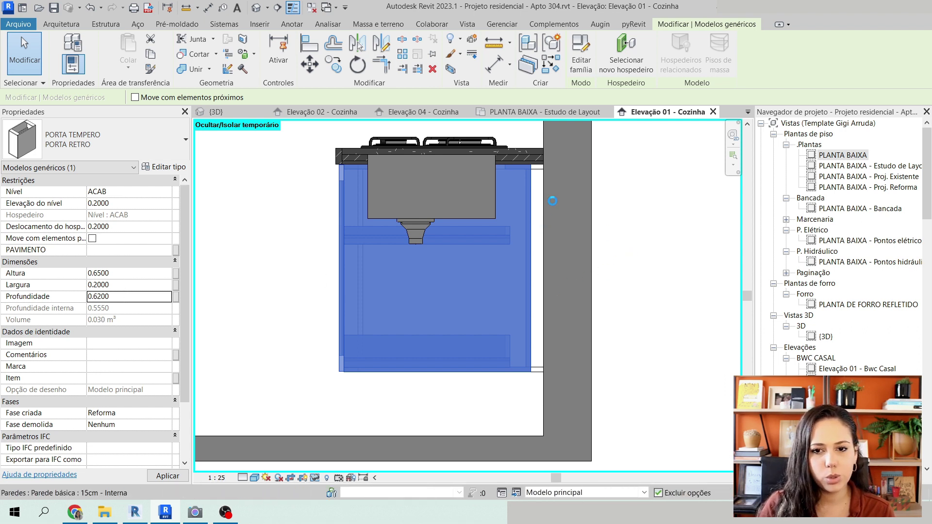
{"action": "key", "text": "Return"}
- Move the PORTA TEMPERO cabinet by its upper back corner flush against the wall and temporarily hide it
{"action": "scroll", "coordinate": [547, 168], "scroll_direction": "up", "scroll_amount": 5}
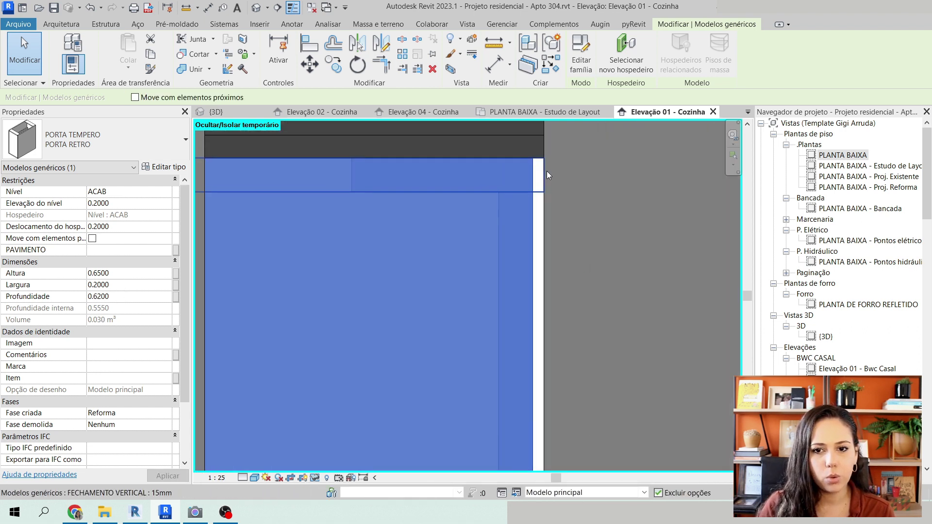
{"action": "left_click", "coordinate": [313, 63]}
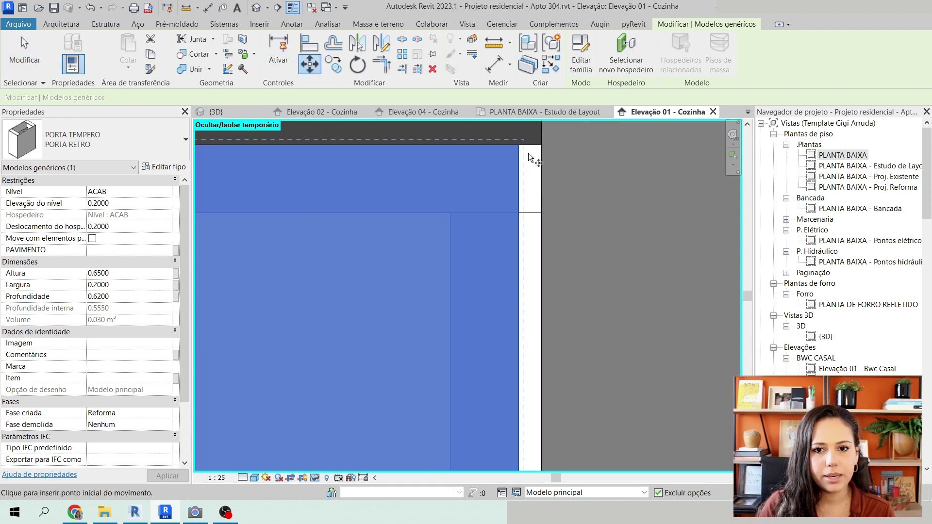
{"action": "left_click", "coordinate": [535, 145]}
{"action": "left_click", "coordinate": [541, 142]}
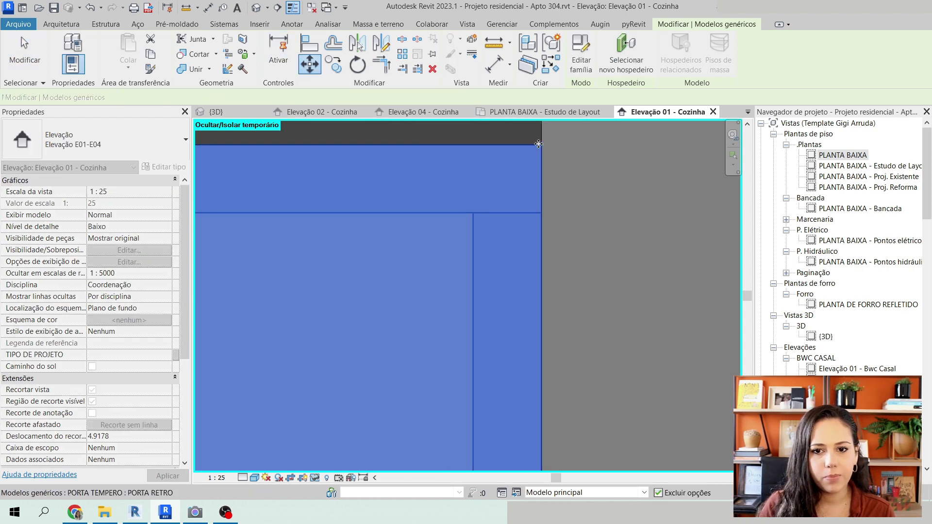
{"action": "scroll", "coordinate": [552, 244], "scroll_direction": "down", "scroll_amount": 4}
{"action": "scroll", "coordinate": [552, 241], "scroll_direction": "down", "scroll_amount": 2}
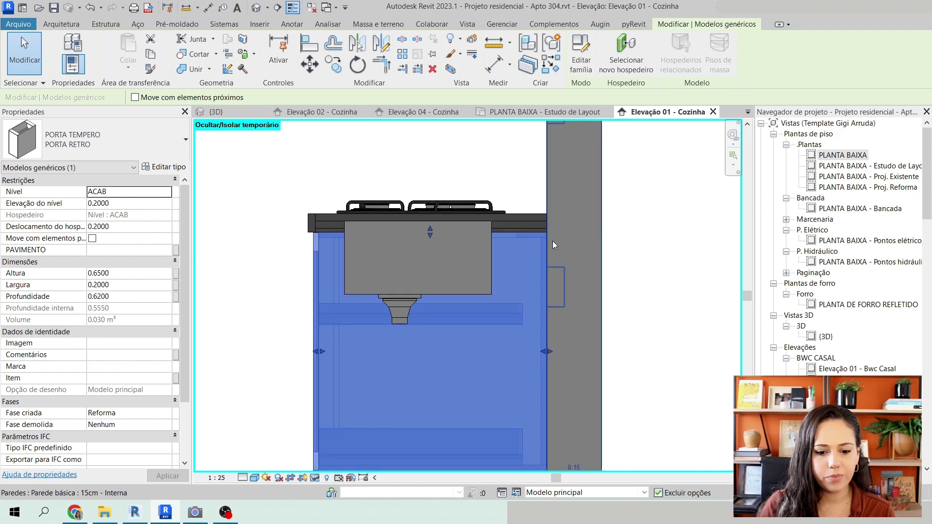
{"action": "key", "text": "Escape"}
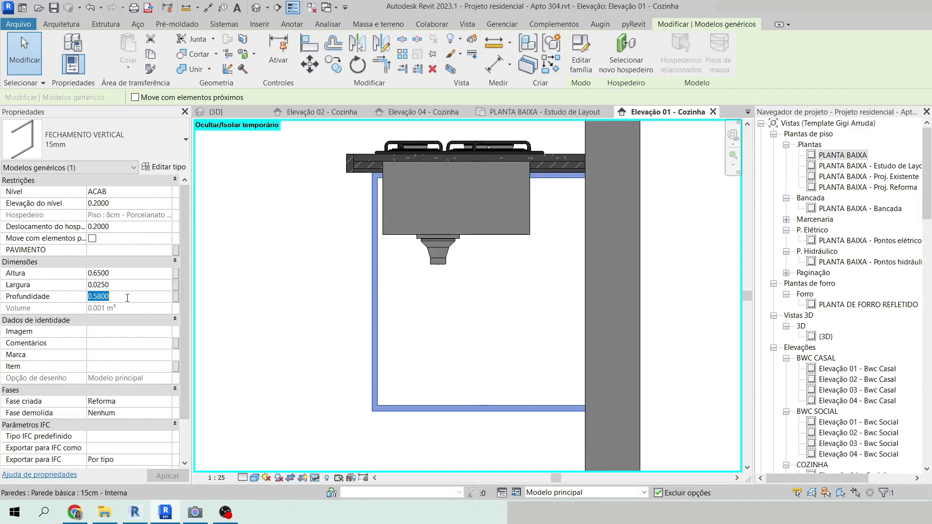
- Set the depth (Profundidade) of the FECHAMENTO VERTICAL closing panel to 0.62
{"action": "left_click", "coordinate": [126, 298]}
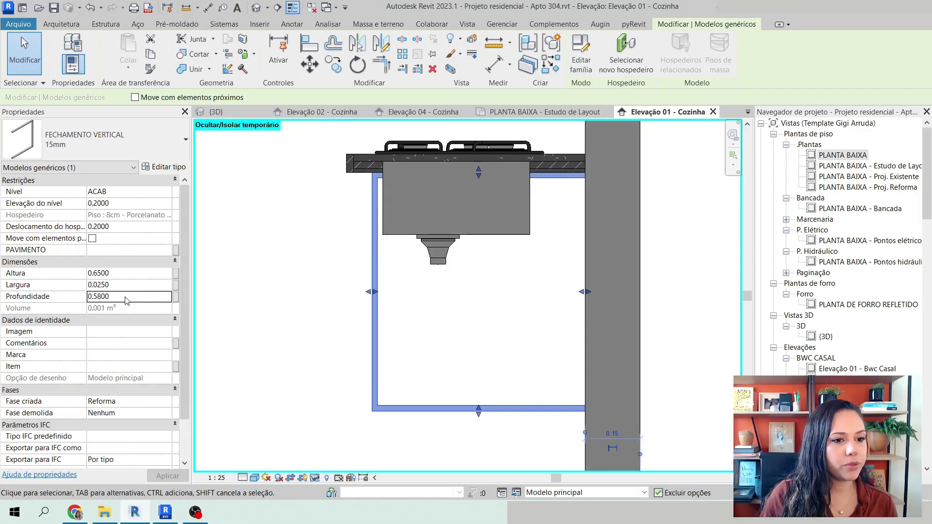
{"action": "left_click", "coordinate": [126, 297]}
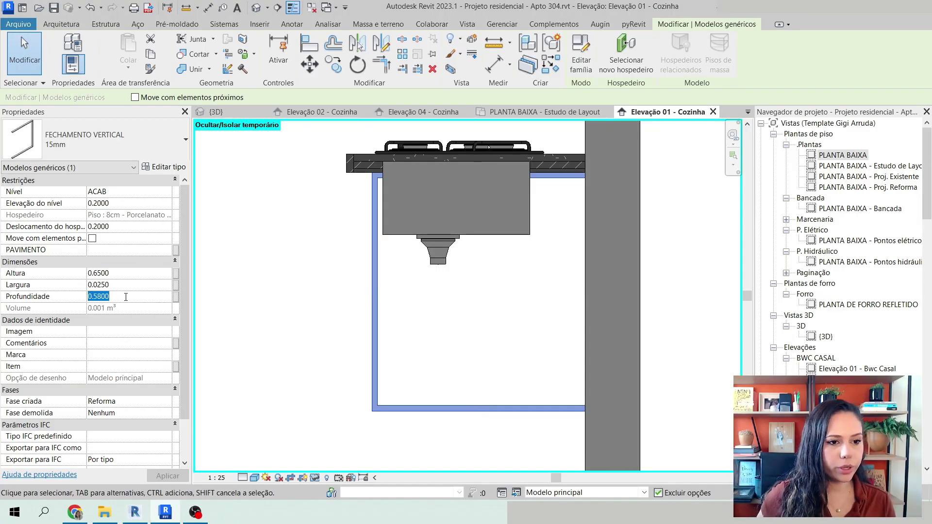
{"action": "type", "text": "0.62"}
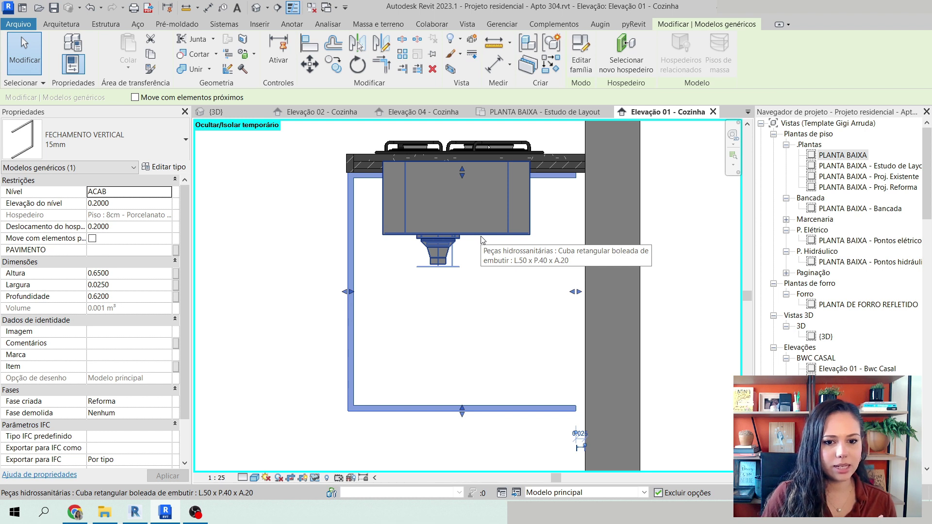
- Close the remaining gap behind the FECHAMENTO VERTICAL panel so its back edge sits flush against the wall
{"action": "scroll", "coordinate": [611, 358], "scroll_direction": "up", "scroll_amount": 2}
{"action": "middle_click_drag", "start_coordinate": [611, 358], "coordinate": [625, 387]}
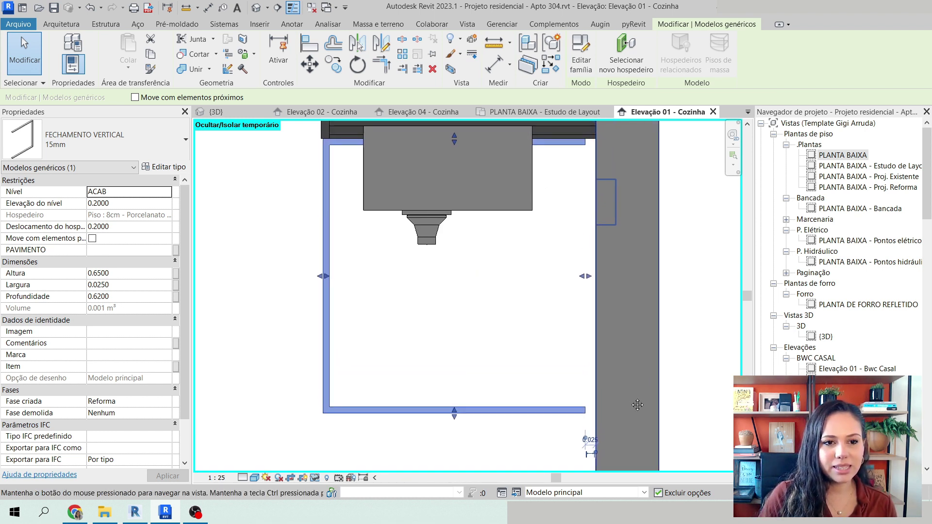
{"action": "scroll", "coordinate": [595, 443], "scroll_direction": "up", "scroll_amount": 3}
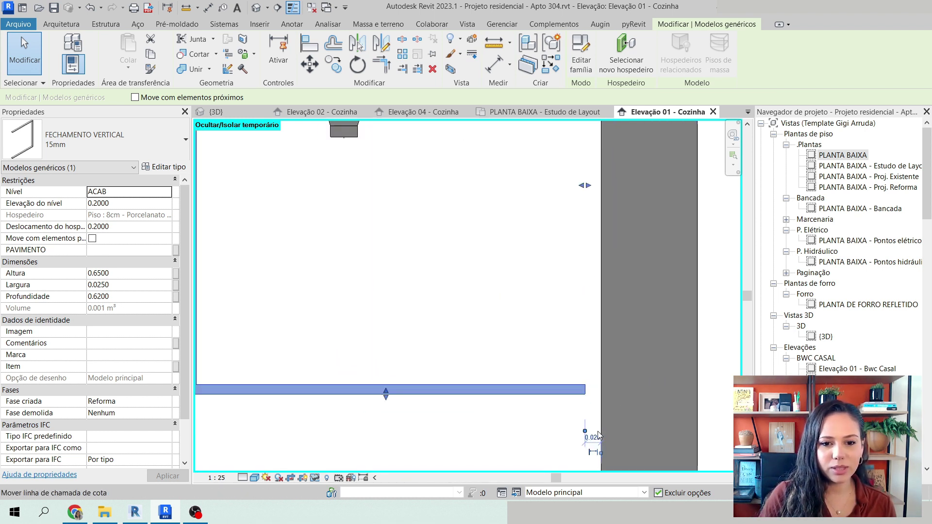
{"action": "left_click", "coordinate": [592, 445]}
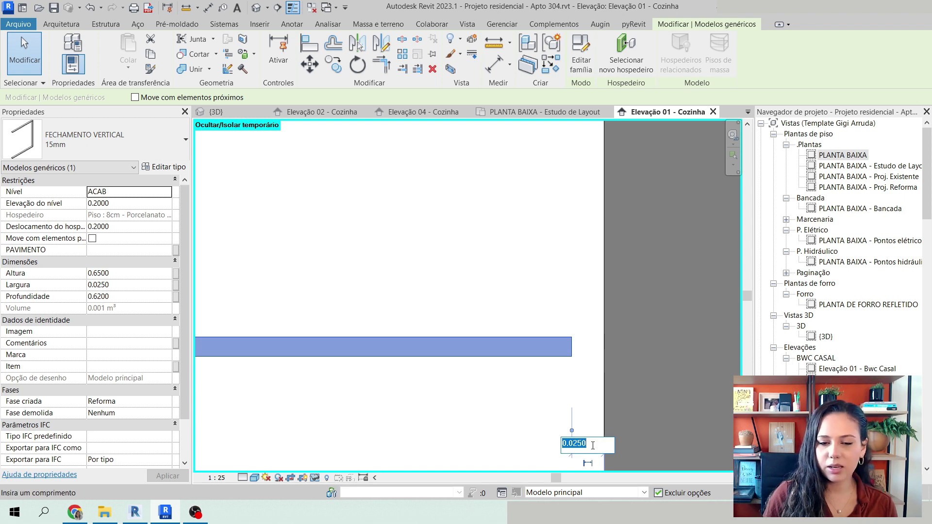
{"action": "key", "text": "Escape"}
{"action": "scroll", "coordinate": [615, 342], "scroll_direction": "down", "scroll_amount": 4}
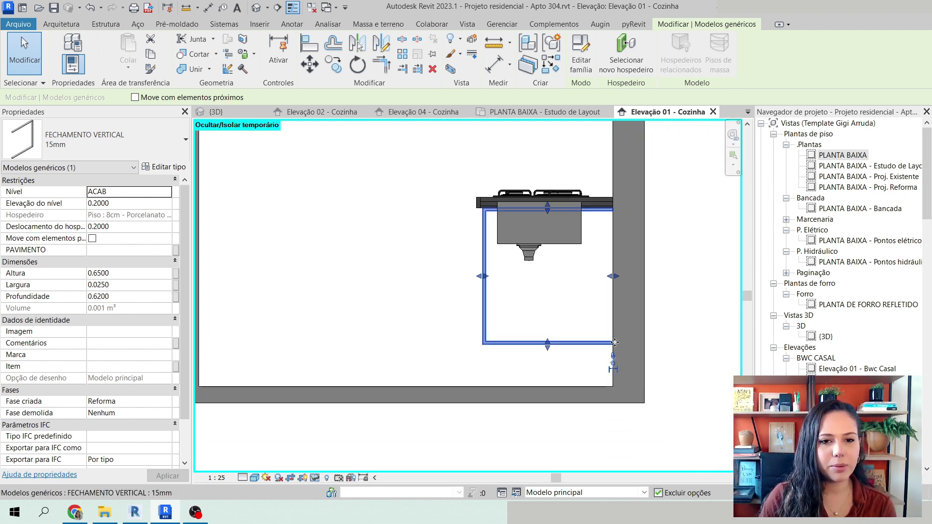
{"action": "scroll", "coordinate": [614, 342], "scroll_direction": "up", "scroll_amount": 1}
{"action": "key", "text": "Escape"}
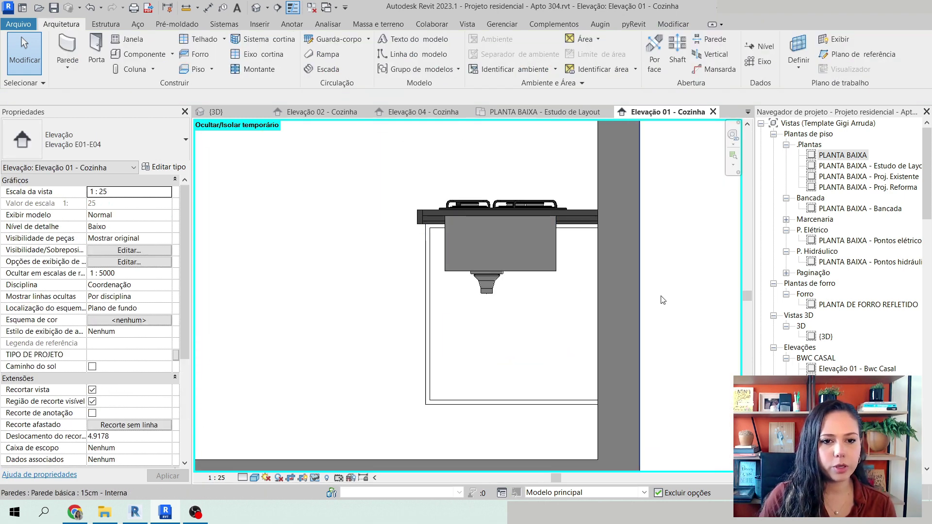
- Reset the temporary hide in the elevation to bring back the hidden cabinets and oven
{"action": "middle_click_drag", "start_coordinate": [663, 300], "coordinate": [646, 305]}
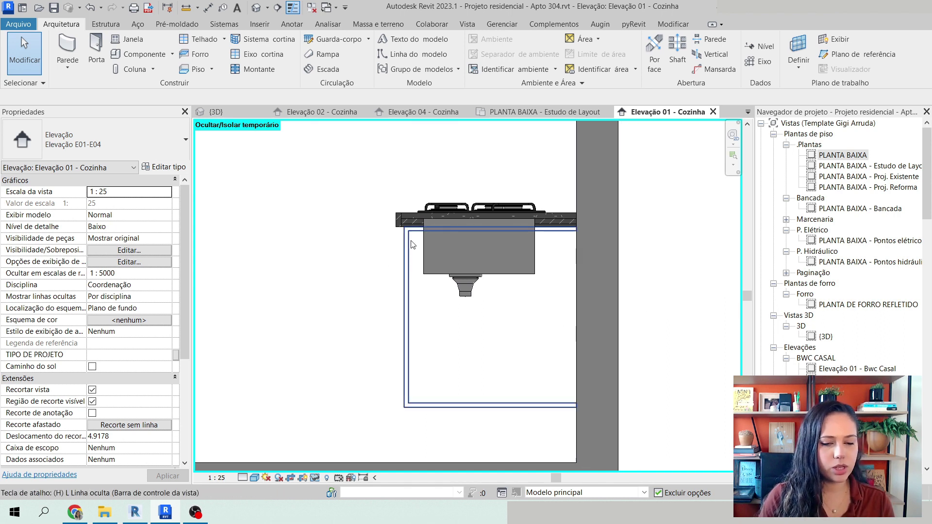
{"action": "key", "text": "h"}
{"action": "key", "text": "r"}
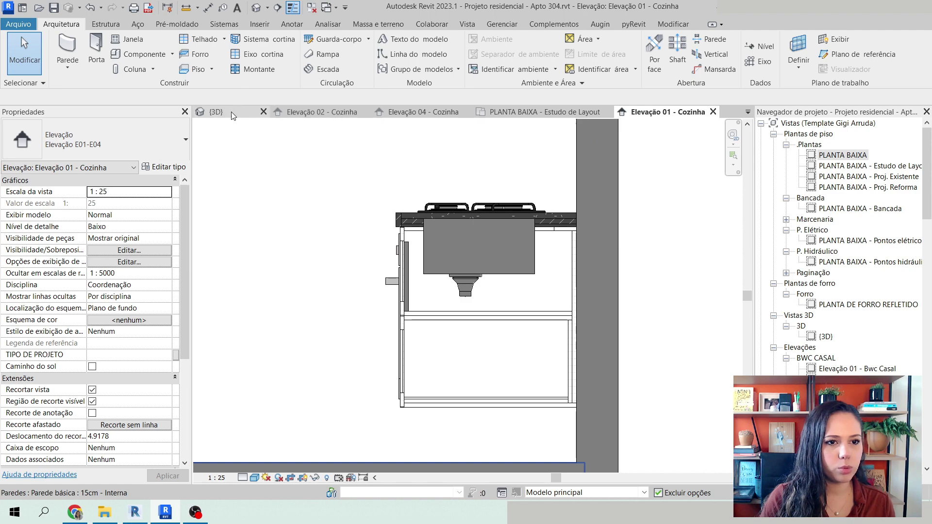
- Examine the lower cabinetry in the 3D view, checking the cooktop against its opening in the countertop
{"action": "left_click", "coordinate": [231, 115]}
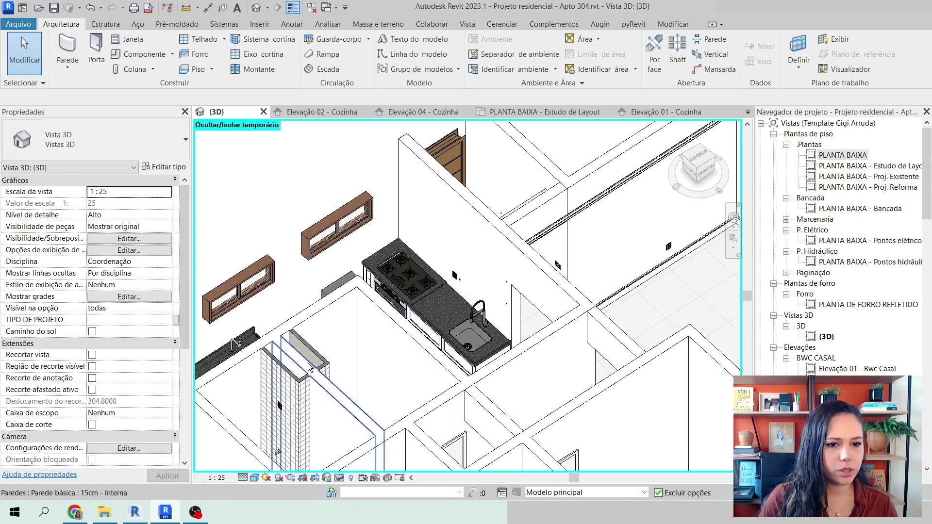
{"action": "middle_click_drag", "start_coordinate": [310, 367], "coordinate": [398, 335], "text": "shift"}
{"action": "scroll", "coordinate": [422, 324], "scroll_direction": "up", "scroll_amount": 5}
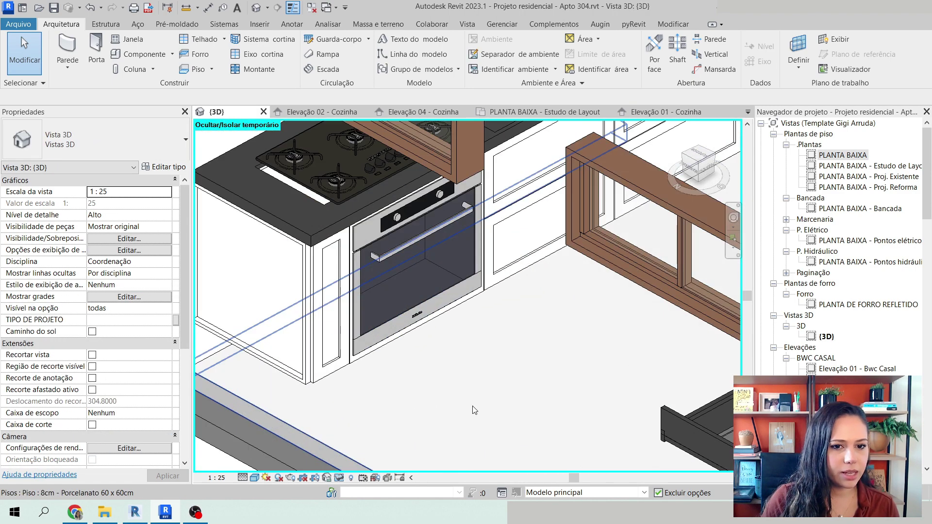
{"action": "middle_click_drag", "start_coordinate": [496, 309], "coordinate": [505, 431], "text": "shift"}
{"action": "scroll", "coordinate": [333, 420], "scroll_direction": "down", "scroll_amount": 2}
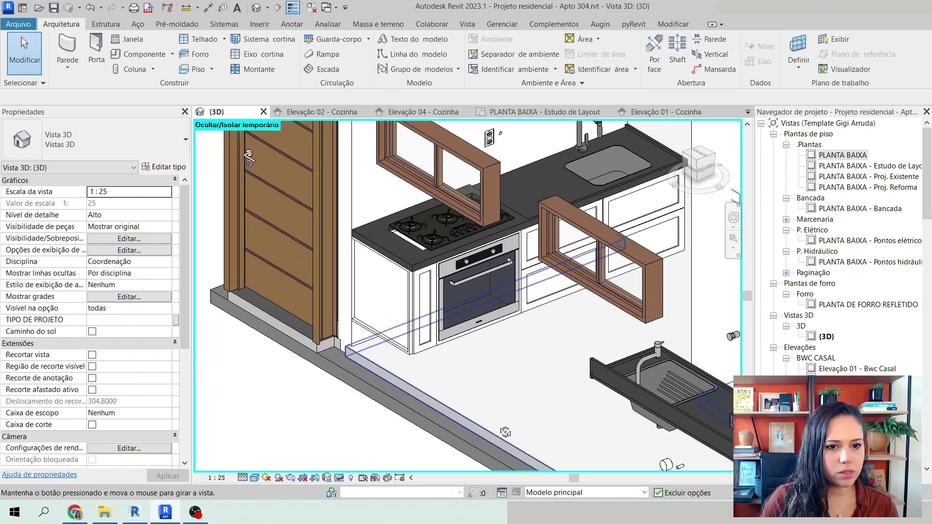
{"action": "scroll", "coordinate": [456, 219], "scroll_direction": "up", "scroll_amount": 6}
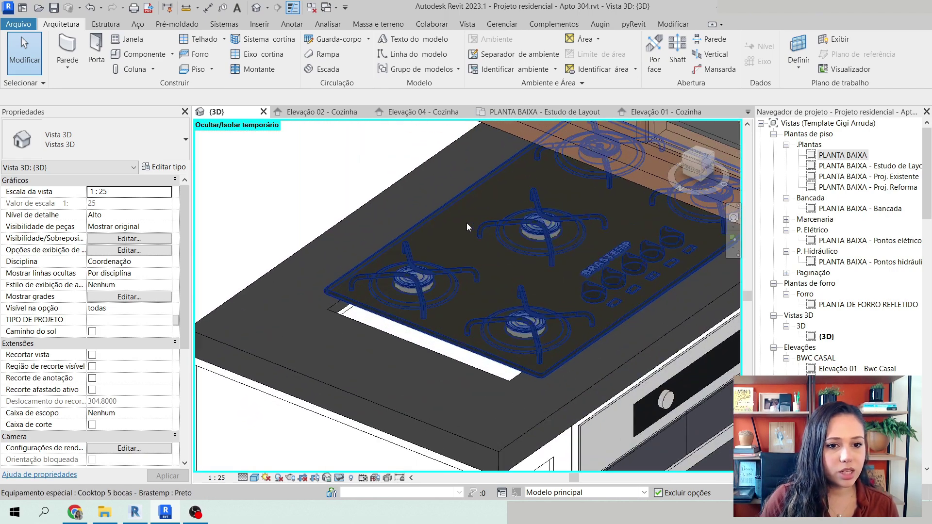
{"action": "left_click", "coordinate": [453, 269]}
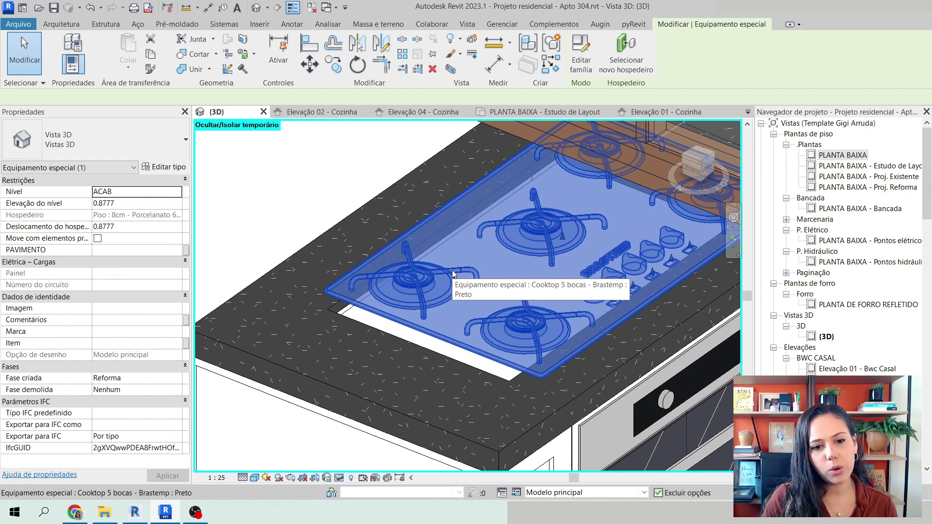
{"action": "left_click", "coordinate": [434, 352]}
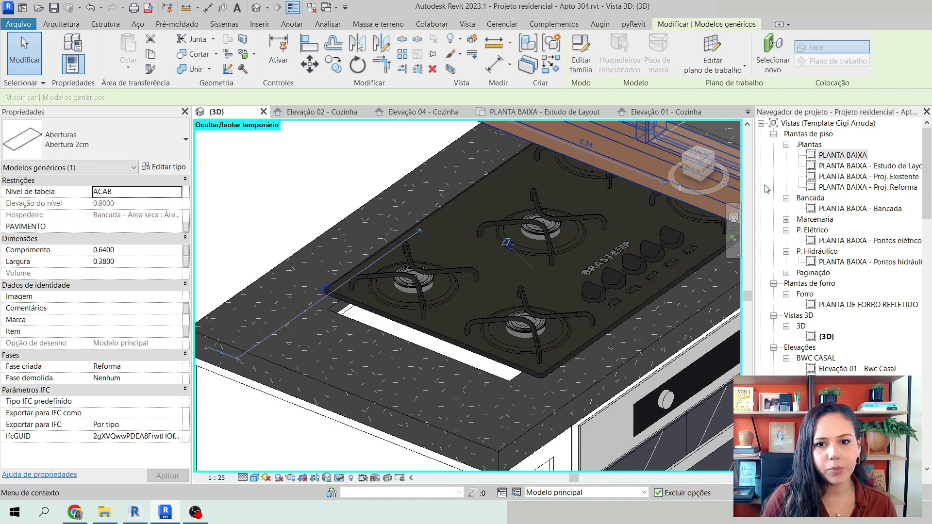
- Open the PLANTA BAIXA floor plan, select the countertop opening under the cooktop and show the plan in wireframe
{"action": "double_click", "coordinate": [842, 154]}
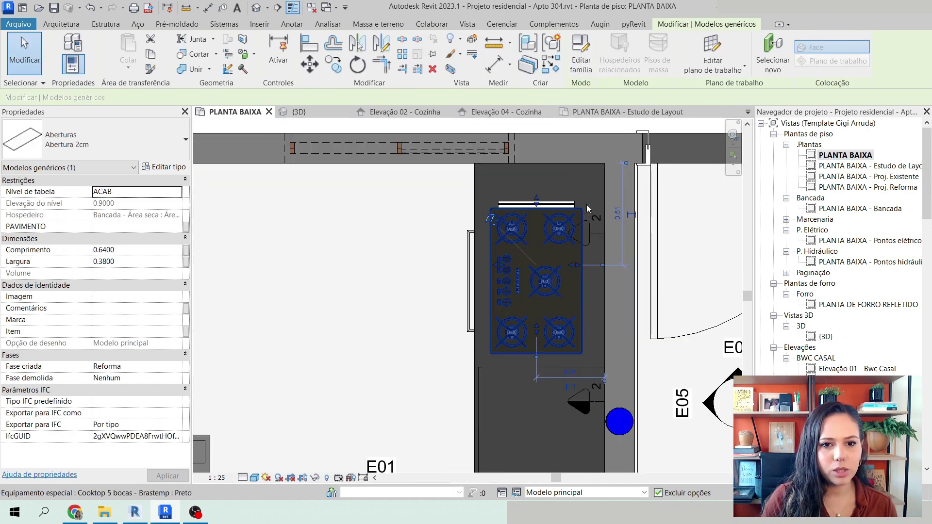
{"action": "scroll", "coordinate": [584, 213], "scroll_direction": "up", "scroll_amount": 4}
{"action": "key", "text": "Escape"}
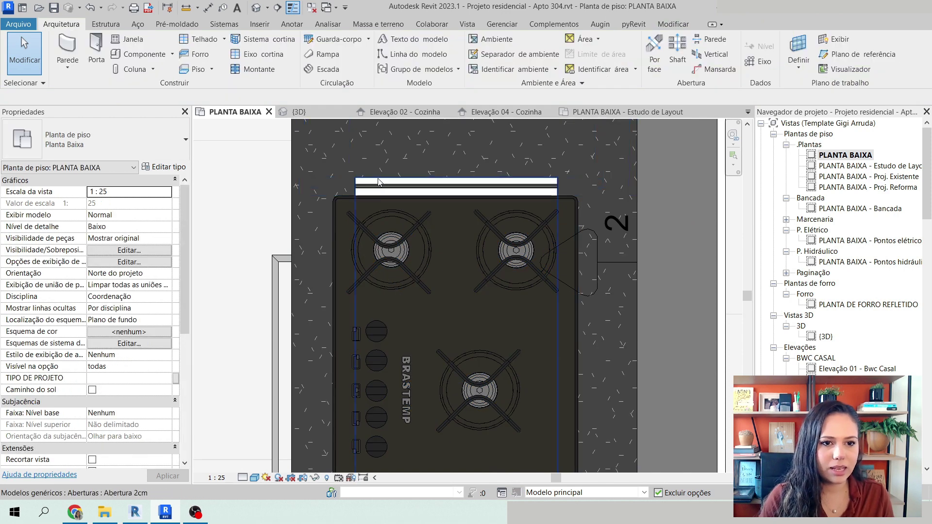
{"action": "left_click", "coordinate": [380, 182]}
{"action": "scroll", "coordinate": [462, 148], "scroll_direction": "down", "scroll_amount": 3}
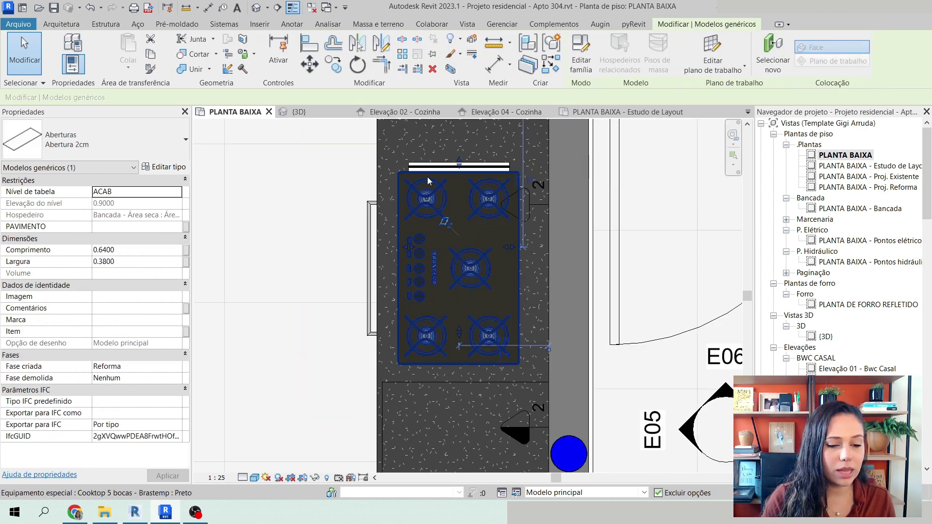
{"action": "left_click", "coordinate": [253, 477]}
{"action": "left_click", "coordinate": [272, 422]}
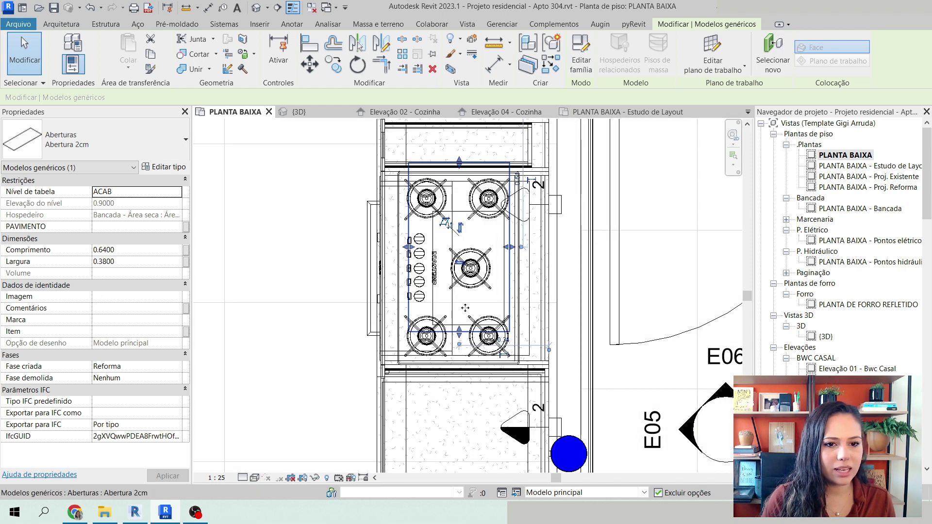
- Nudge the countertop opening down in plan until it lies beneath the cooktop, and check its distance to the wall
{"action": "key", "text": "Down"}
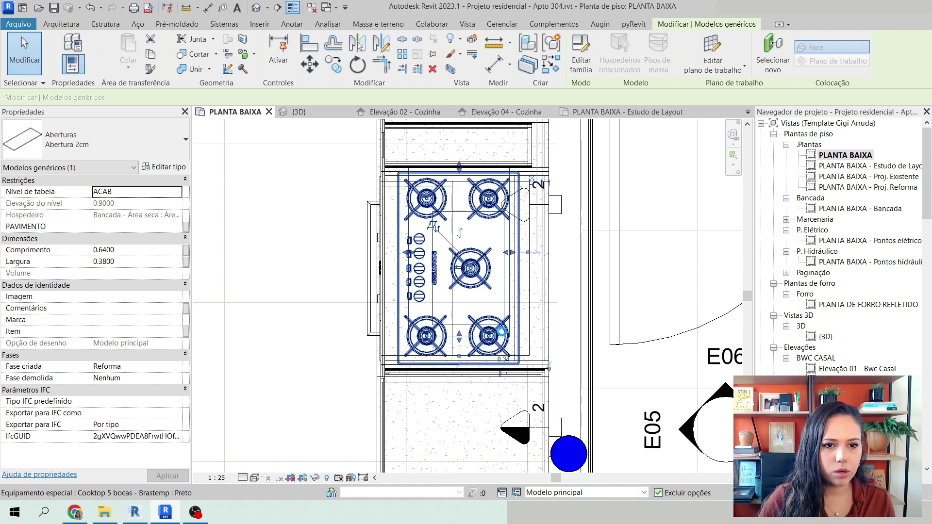
{"action": "key", "text": "Down"}
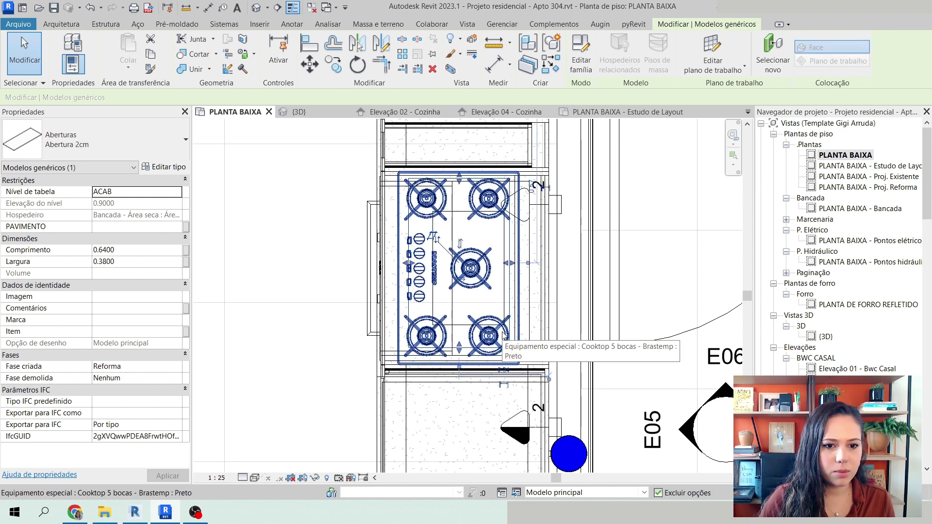
{"action": "key", "text": "Down"}
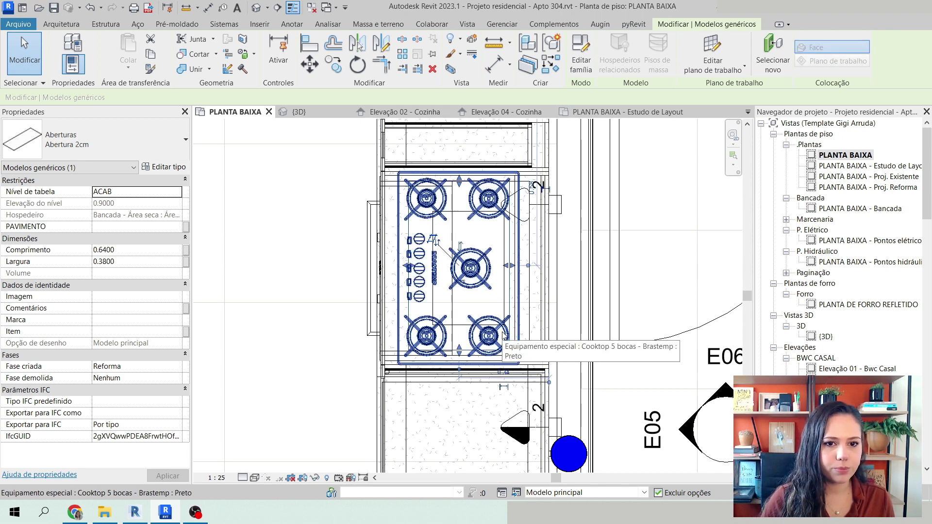
{"action": "left_click", "coordinate": [532, 189]}
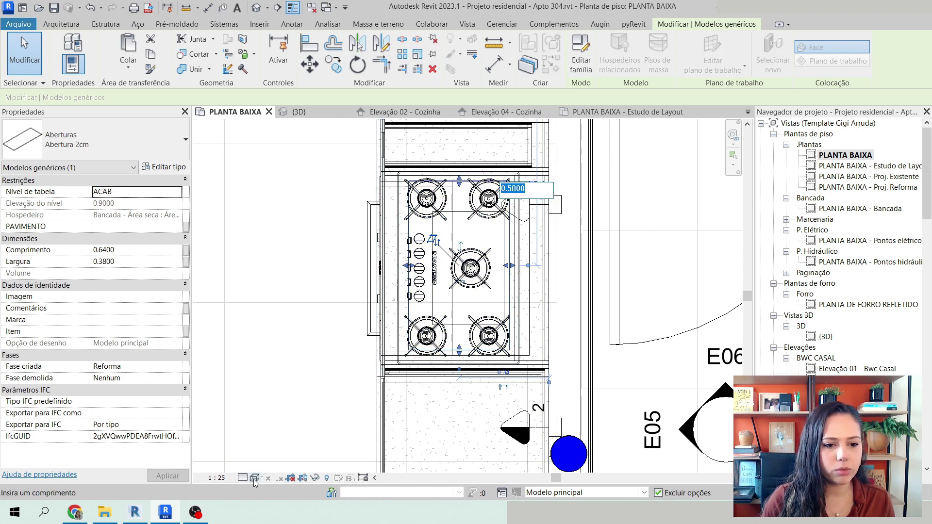
- Switch the floor plan from wireframe back to a filled display and deselect the countertop opening
{"action": "right_click", "coordinate": [249, 391]}
{"action": "left_click", "coordinate": [279, 456]}
{"action": "left_click", "coordinate": [407, 356]}
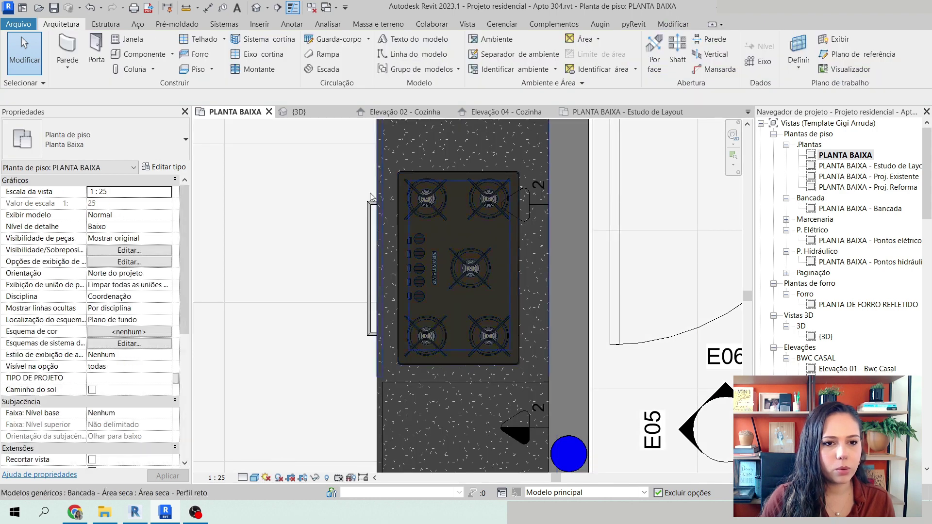
- Examine the kitchen's lower cabinetry in the 3D view, from the cooktop to the exposed side of the sink cabinet
{"action": "left_click", "coordinate": [299, 112]}
{"action": "scroll", "coordinate": [447, 272], "scroll_direction": "down", "scroll_amount": 6}
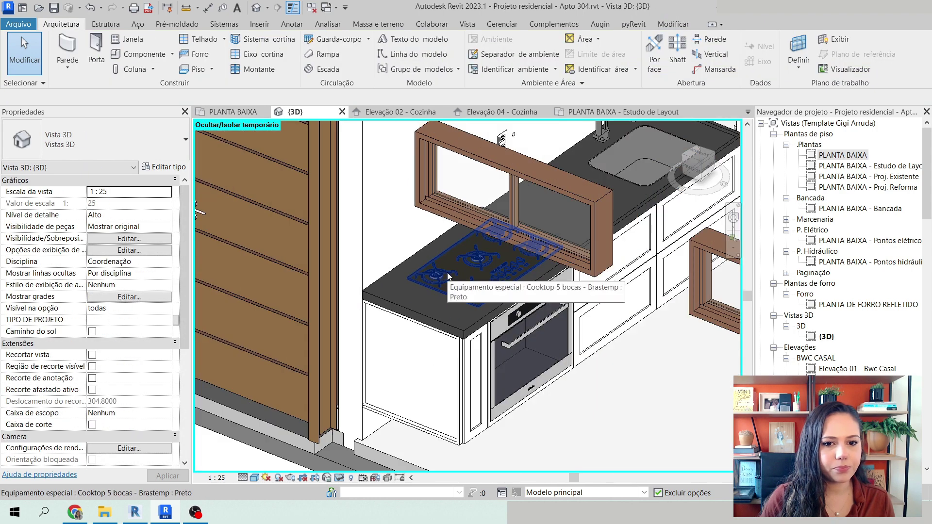
{"action": "scroll", "coordinate": [581, 396], "scroll_direction": "down", "scroll_amount": 5}
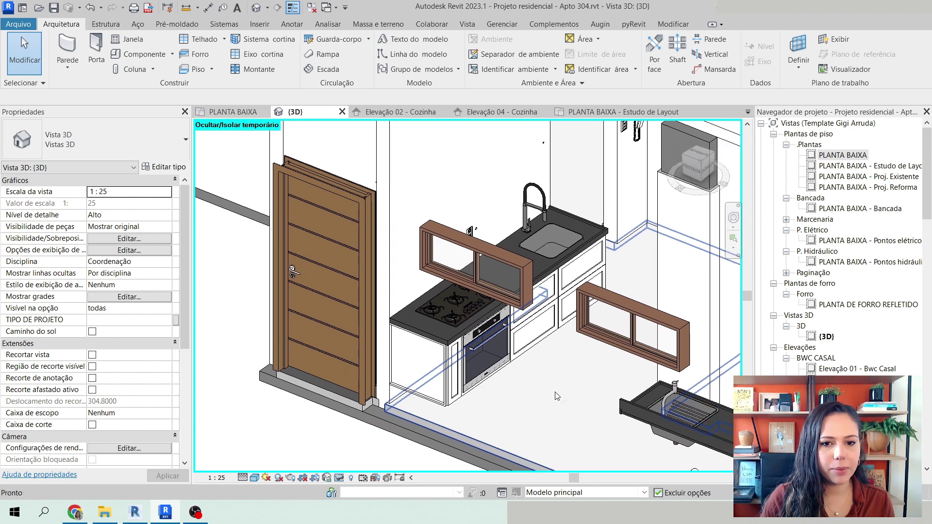
{"action": "scroll", "coordinate": [670, 286], "scroll_direction": "up", "scroll_amount": 3}
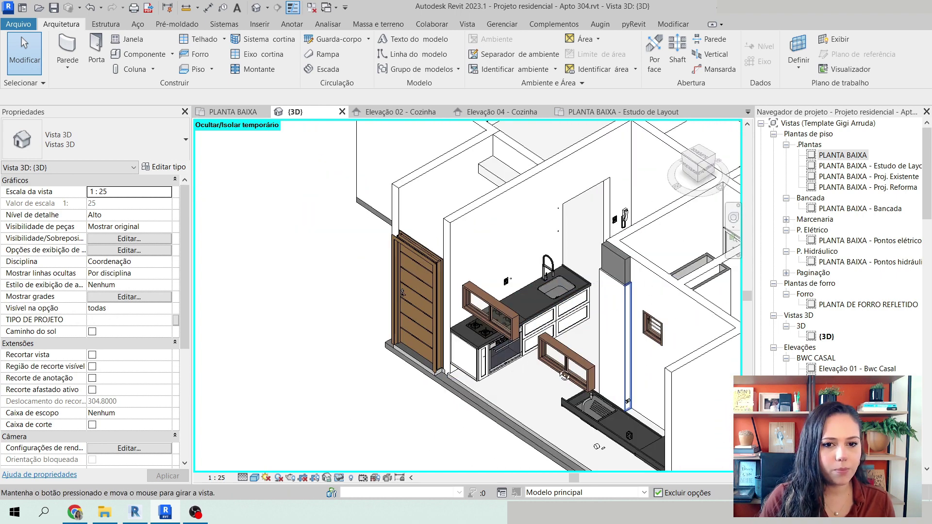
{"action": "middle_click_drag", "start_coordinate": [670, 286], "coordinate": [574, 421], "text": "shift"}
{"action": "scroll", "coordinate": [574, 421], "scroll_direction": "up", "scroll_amount": 4}
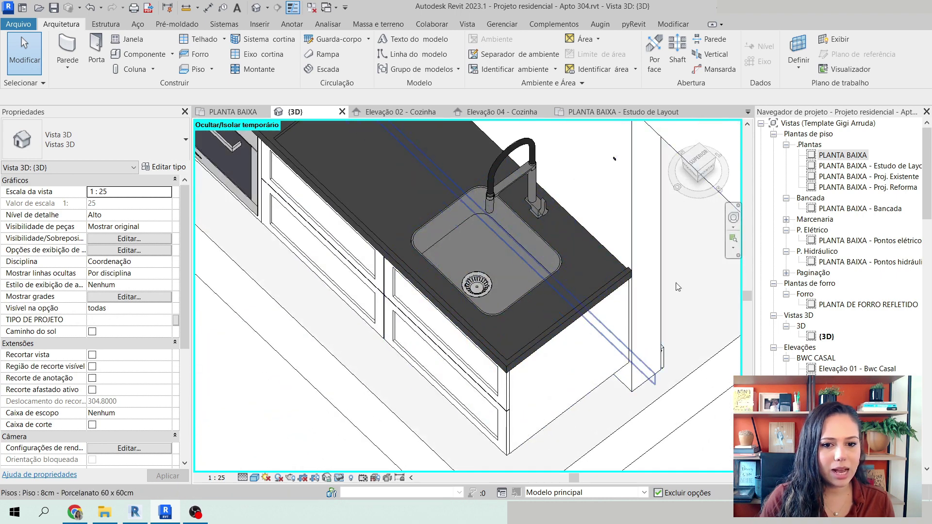
{"action": "scroll", "coordinate": [576, 377], "scroll_direction": "down", "scroll_amount": 4}
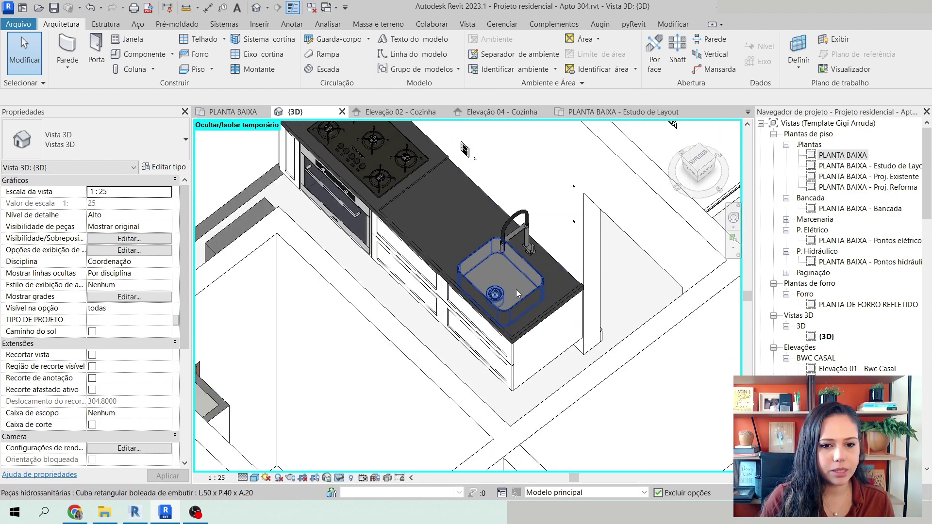
{"action": "middle_click_drag", "start_coordinate": [517, 289], "coordinate": [640, 281], "text": "shift"}
{"action": "scroll", "coordinate": [581, 300], "scroll_direction": "down", "scroll_amount": 5}
{"action": "scroll", "coordinate": [516, 320], "scroll_direction": "up", "scroll_amount": 5}
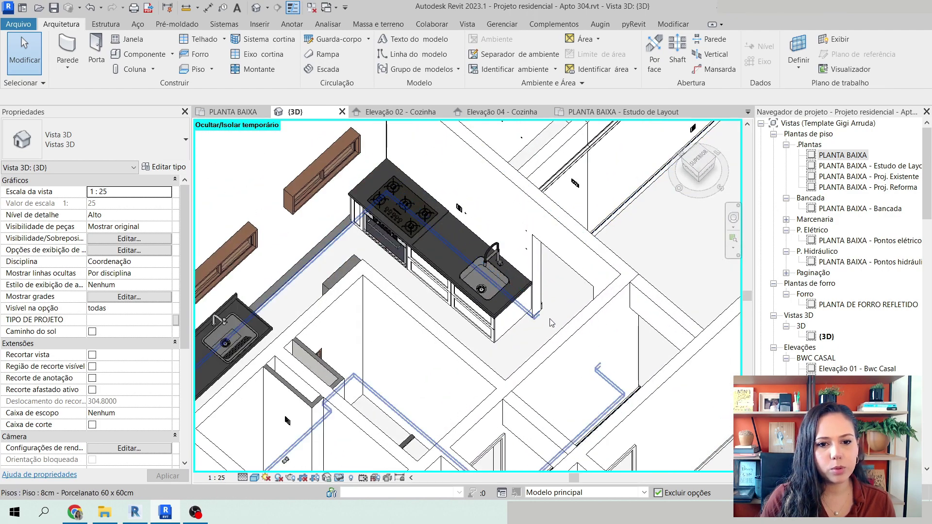
{"action": "scroll", "coordinate": [516, 326], "scroll_direction": "down", "scroll_amount": 3}
{"action": "scroll", "coordinate": [517, 325], "scroll_direction": "down", "scroll_amount": 2}
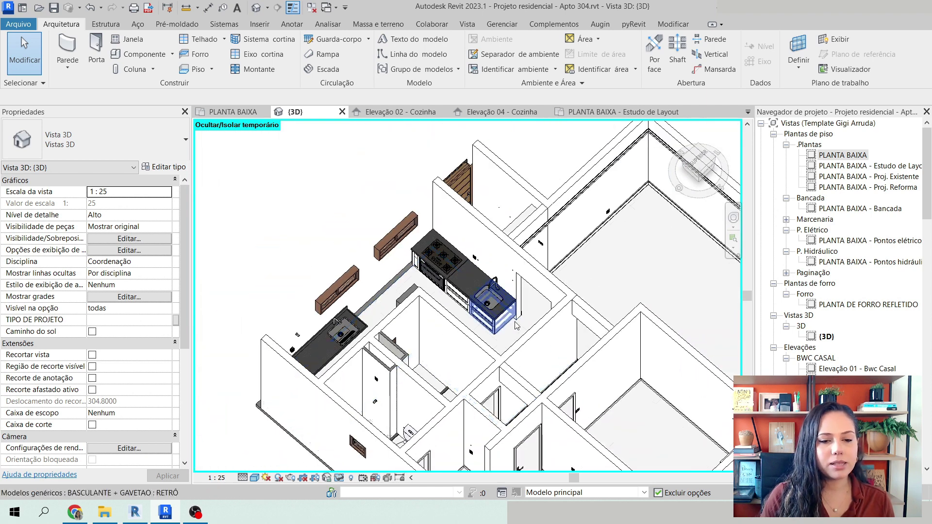
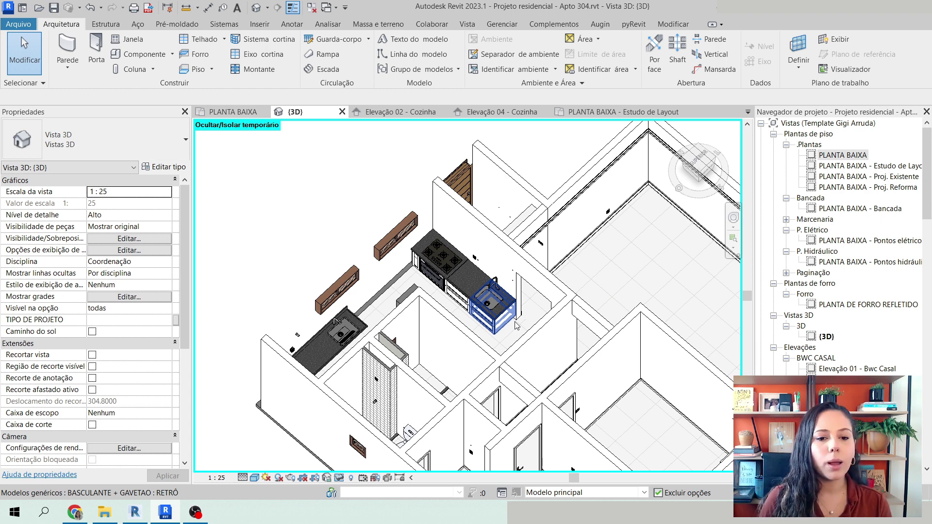
{"action": "scroll", "coordinate": [516, 326], "scroll_direction": "up", "scroll_amount": 5}
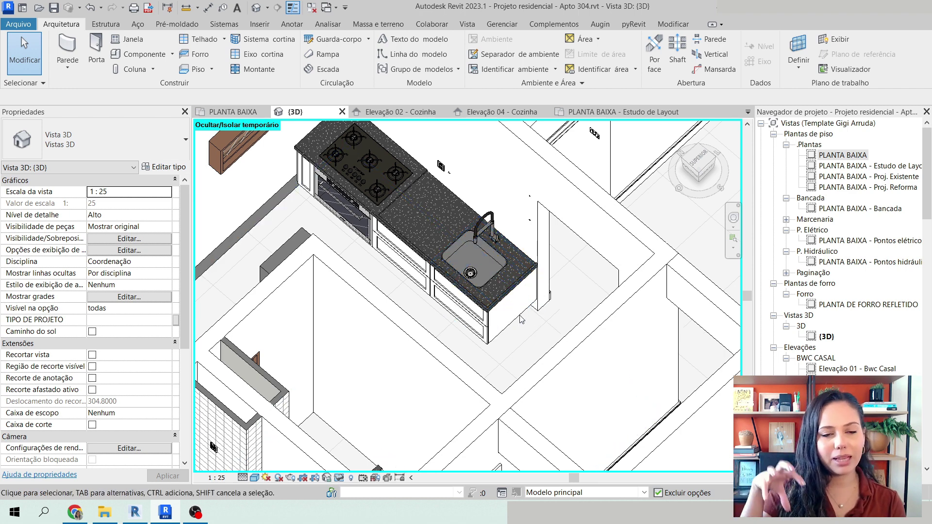
{"action": "scroll", "coordinate": [521, 318], "scroll_direction": "down", "scroll_amount": 5}
{"action": "scroll", "coordinate": [586, 328], "scroll_direction": "up", "scroll_amount": 3}
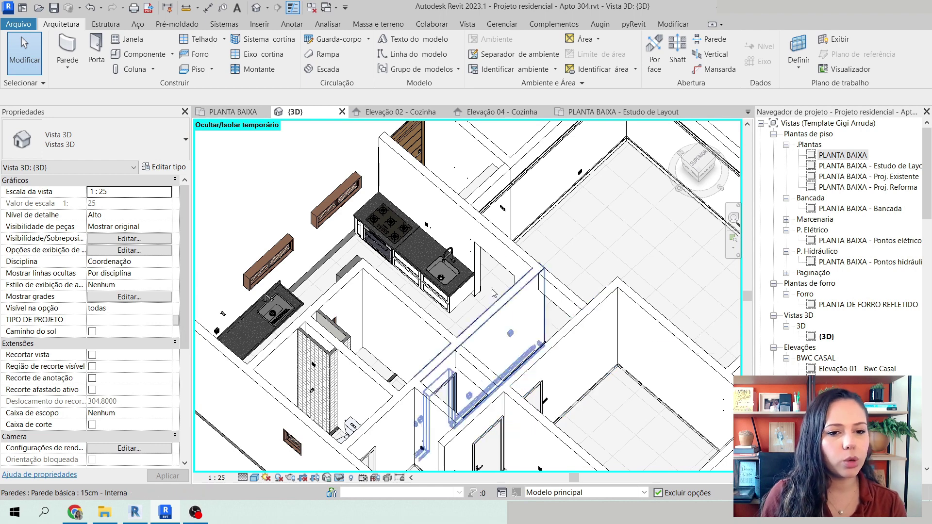
{"action": "scroll", "coordinate": [466, 272], "scroll_direction": "up", "scroll_amount": 2}
{"action": "scroll", "coordinate": [534, 335], "scroll_direction": "up", "scroll_amount": 3}
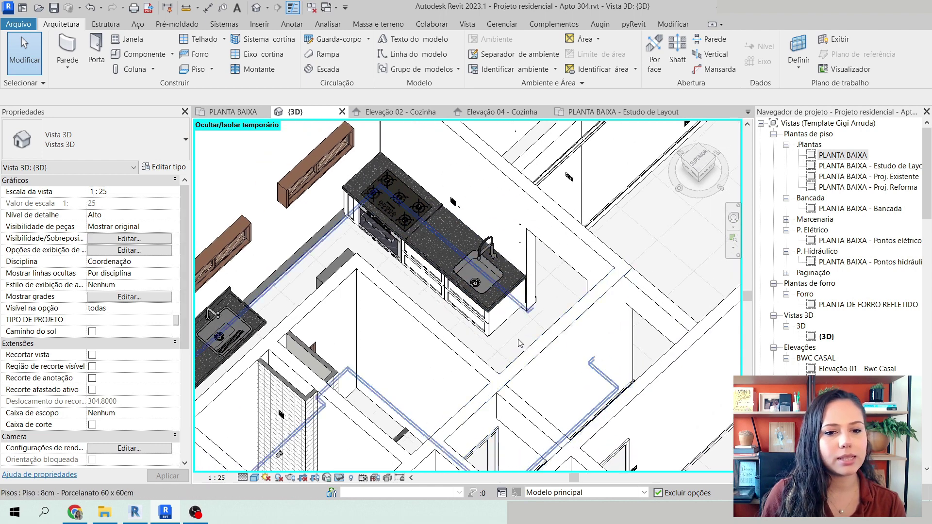
{"action": "middle_click_drag", "start_coordinate": [592, 316], "coordinate": [590, 327]}
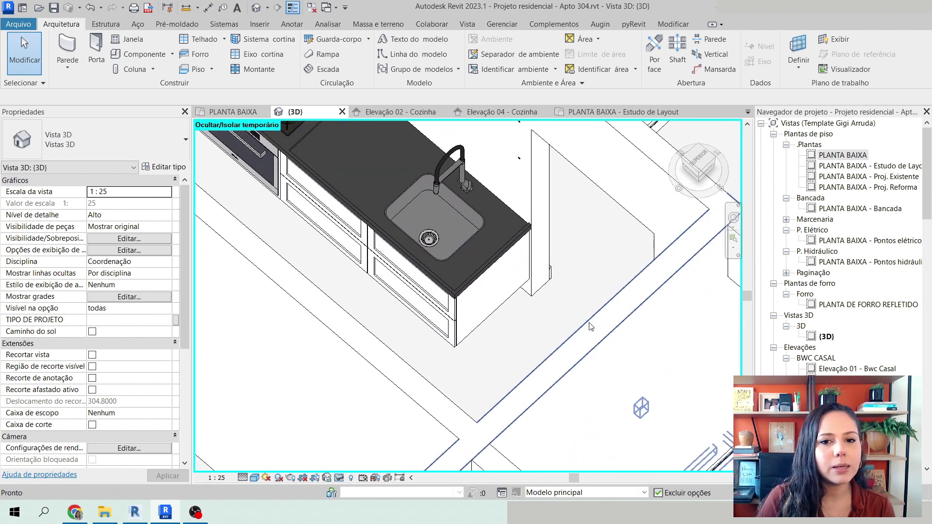
- Place a CHAPA (por face) component of type MDF Branco - 15 mm on the exposed side face of the sink cabinet
{"action": "left_click", "coordinate": [137, 57]}
{"action": "left_click", "coordinate": [100, 147]}
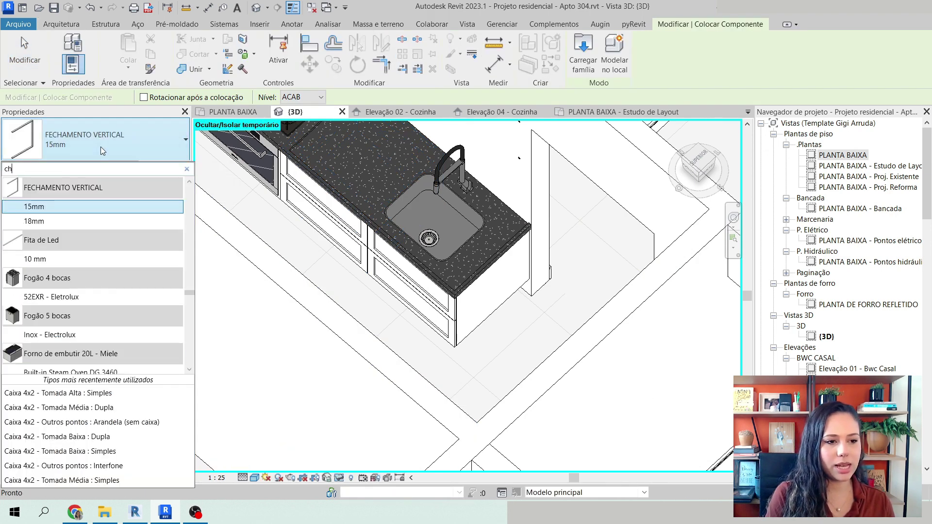
{"action": "type", "text": "chapa"}
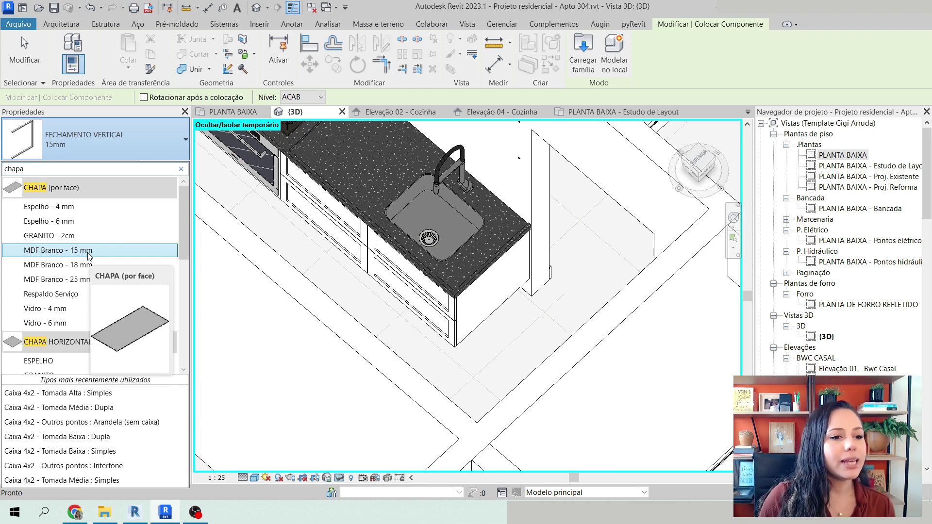
{"action": "left_click", "coordinate": [89, 251]}
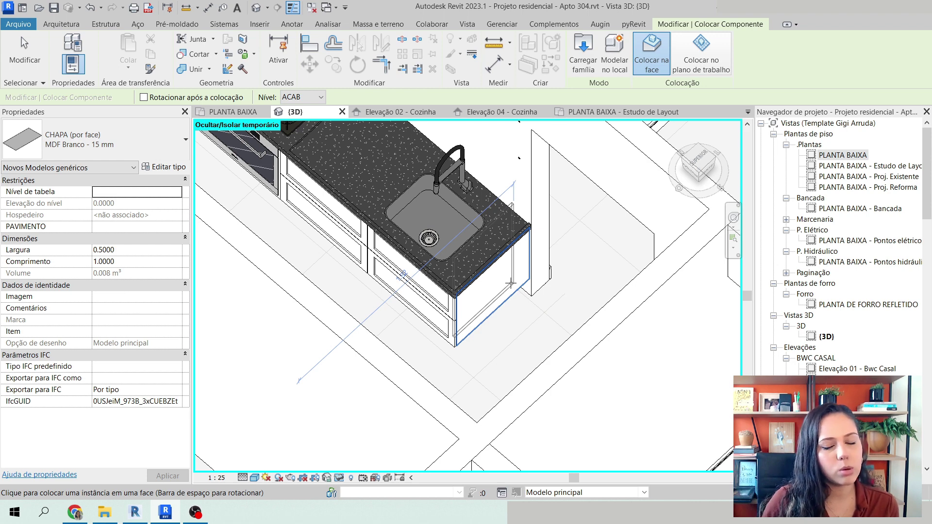
{"action": "left_click", "coordinate": [512, 285]}
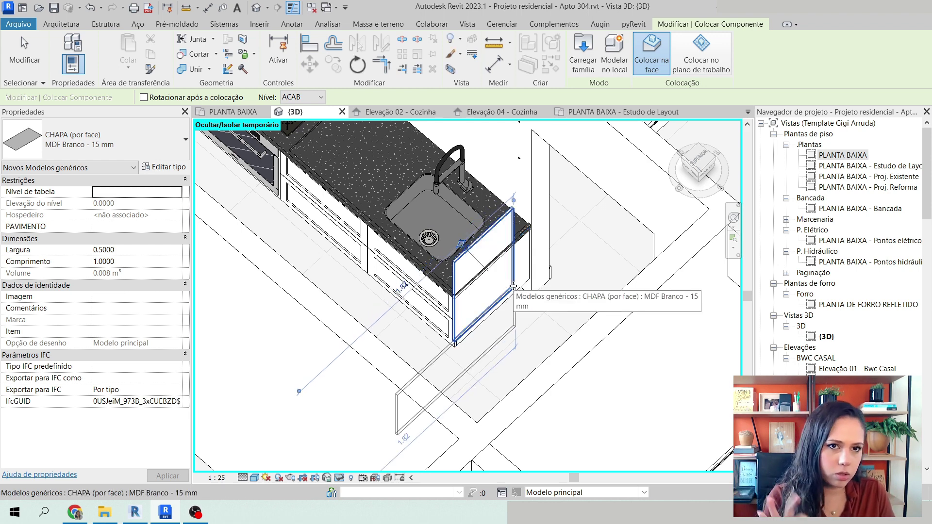
{"action": "key", "text": "Escape"}
{"action": "key", "text": "Escape"}
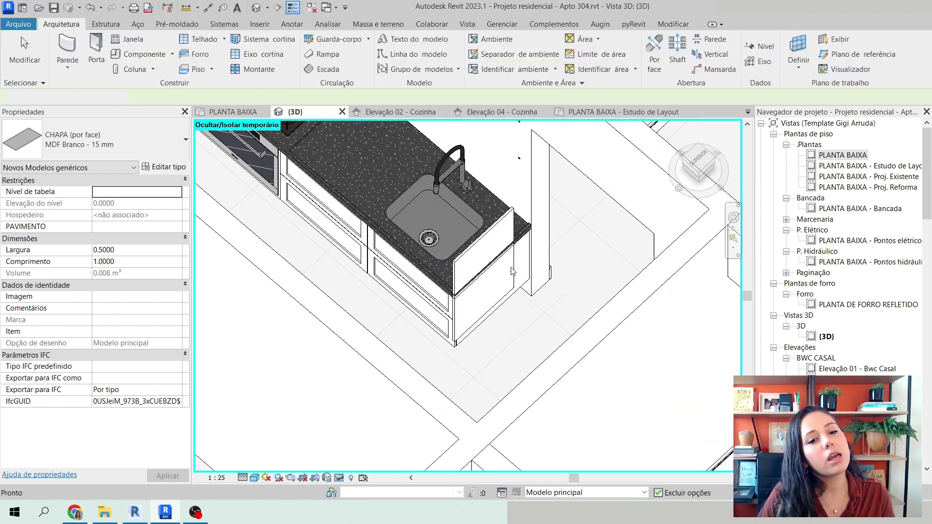
- Select the new MDF side panel and locate it in the PLANTA BAIXA floor plan at the sink end
{"action": "left_click", "coordinate": [496, 239]}
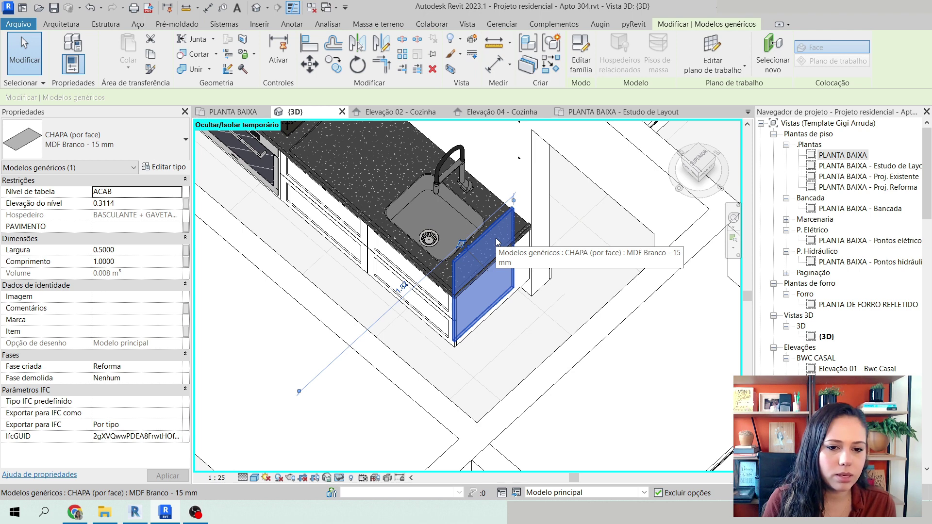
{"action": "scroll", "coordinate": [496, 238], "scroll_direction": "up", "scroll_amount": 3}
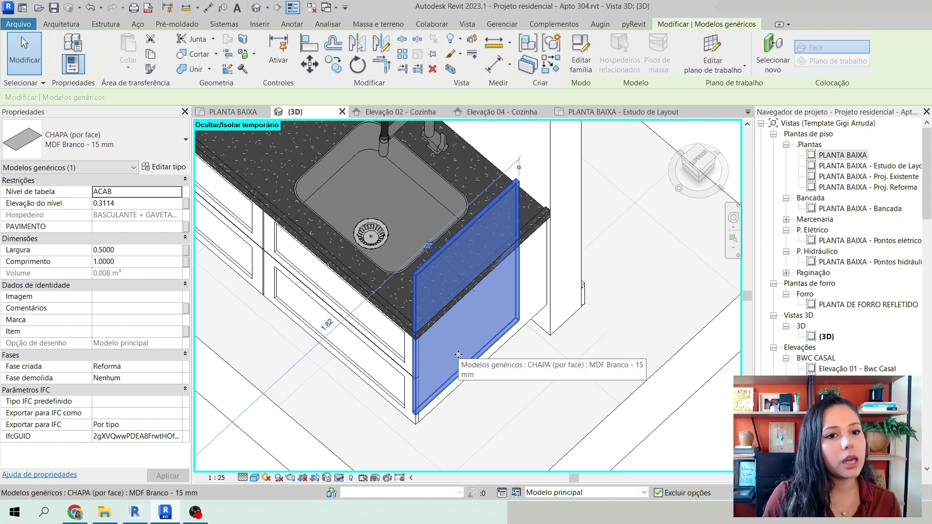
{"action": "double_click", "coordinate": [836, 155]}
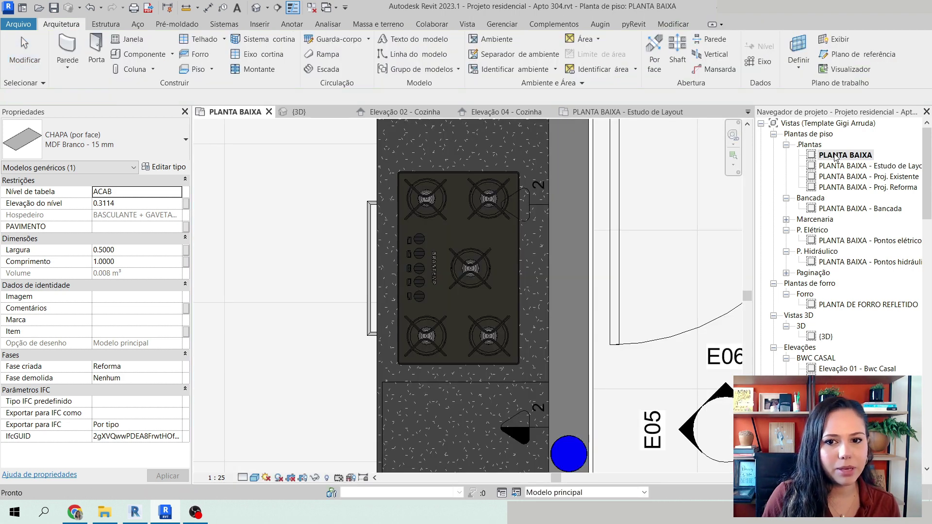
{"action": "scroll", "coordinate": [422, 146], "scroll_direction": "down", "scroll_amount": 5}
{"action": "scroll", "coordinate": [462, 395], "scroll_direction": "up", "scroll_amount": 2}
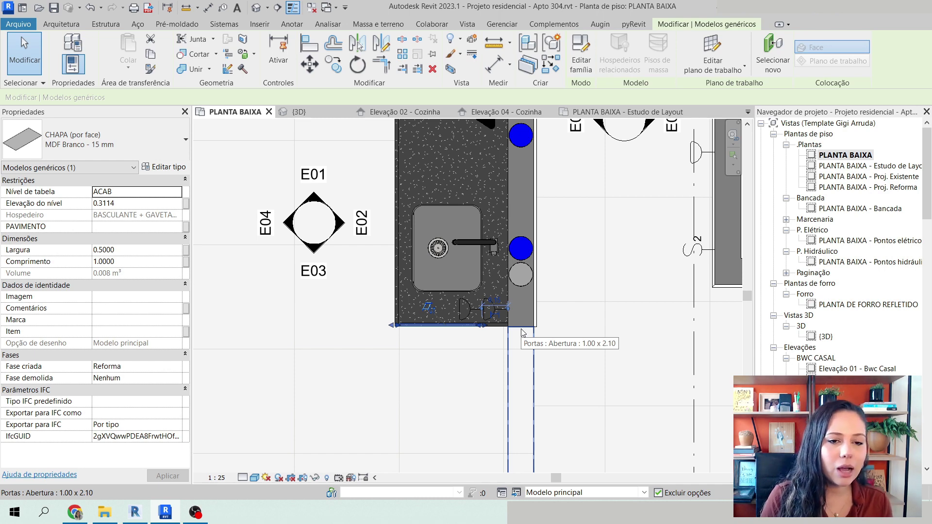
{"action": "scroll", "coordinate": [473, 303], "scroll_direction": "up", "scroll_amount": 4}
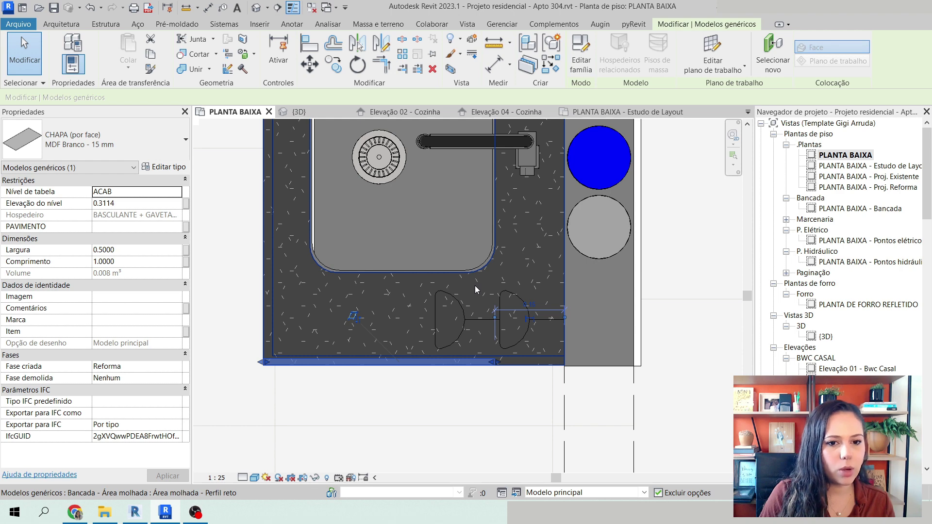
- Temporarily hide the wet-area countertop and stretch the side panel's back end to the wall
{"action": "left_click", "coordinate": [475, 285]}
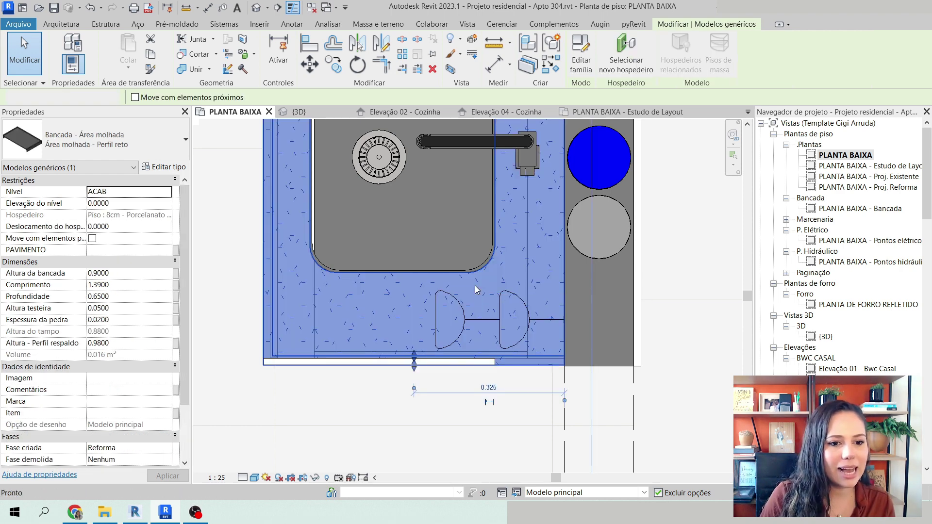
{"action": "key", "text": "h"}
{"action": "key", "text": "h"}
{"action": "left_click", "coordinate": [307, 363]}
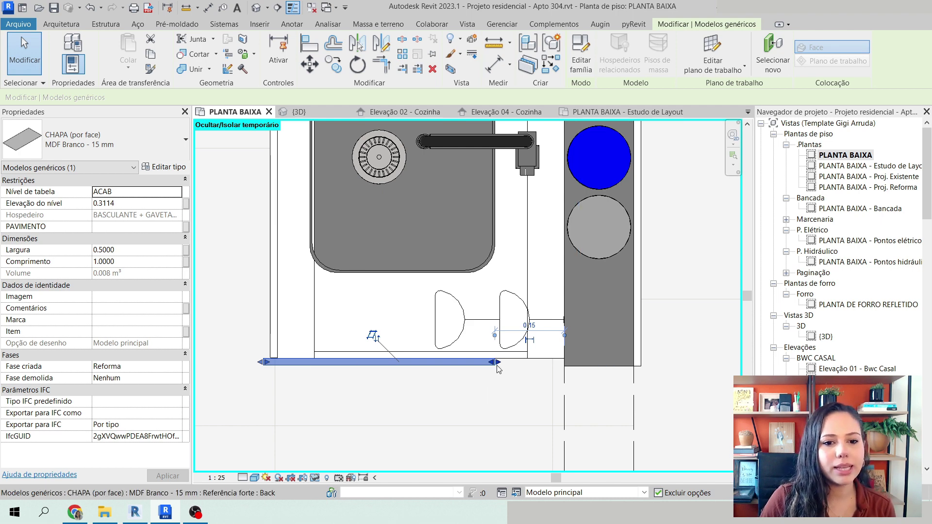
{"action": "left_click_drag", "start_coordinate": [496, 363], "coordinate": [549, 363]}
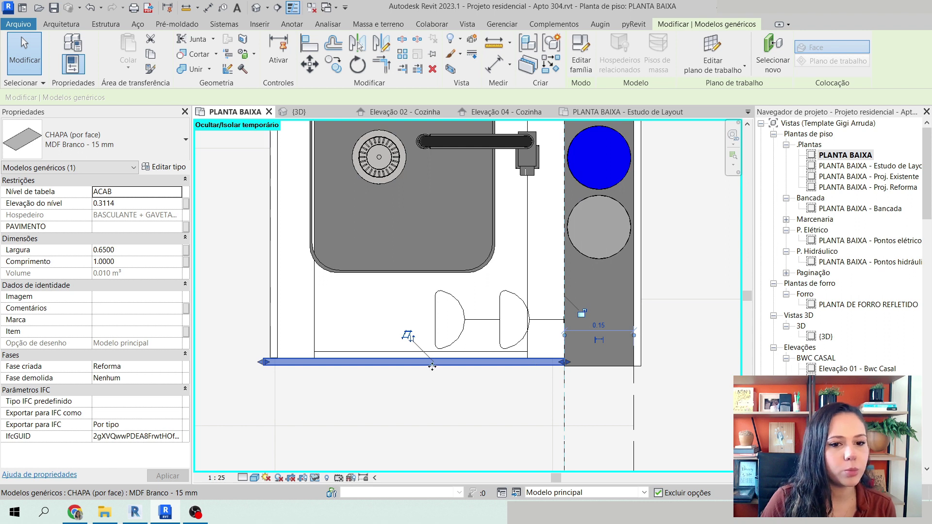
- Set the side panel's Largura to 0.635 so its front end aligns with the sink cabinet's front
{"action": "left_click", "coordinate": [136, 250]}
{"action": "left_click", "coordinate": [104, 249]}
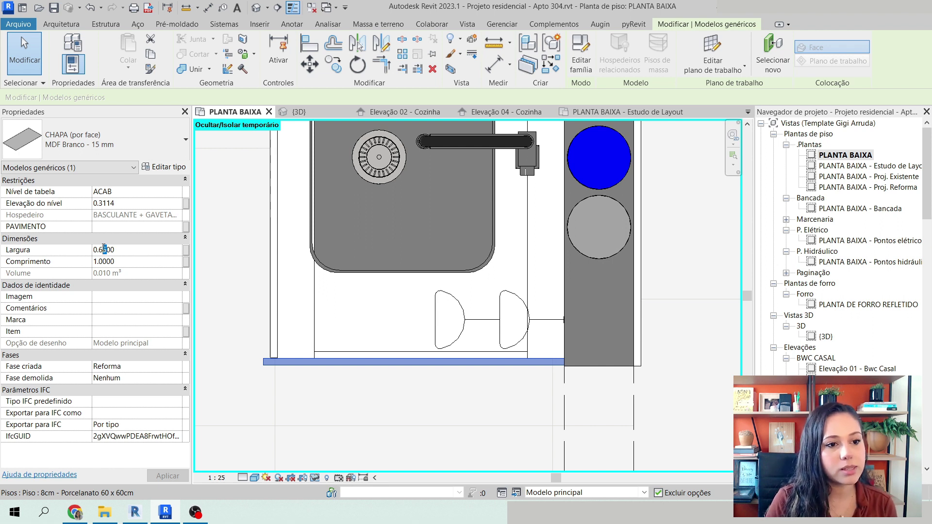
{"action": "scroll", "coordinate": [270, 361], "scroll_direction": "up", "scroll_amount": 5}
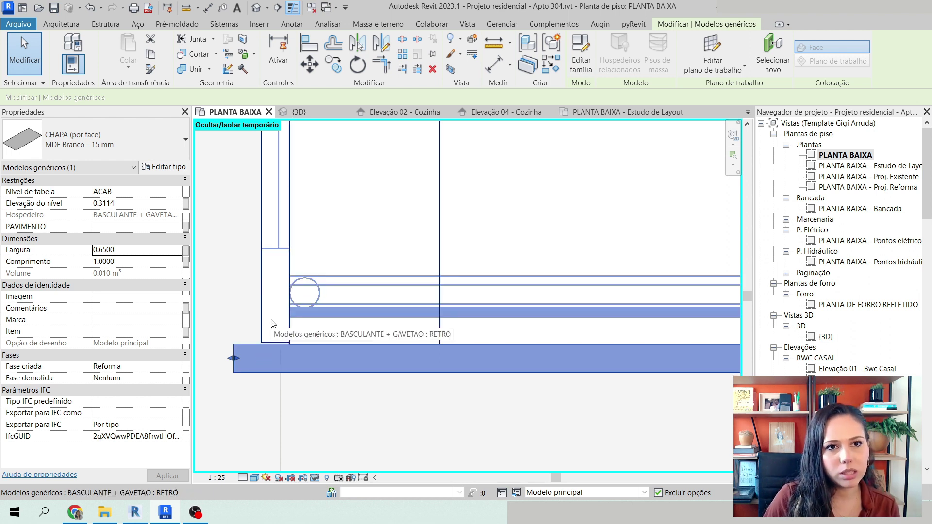
{"action": "double_click", "coordinate": [113, 250]}
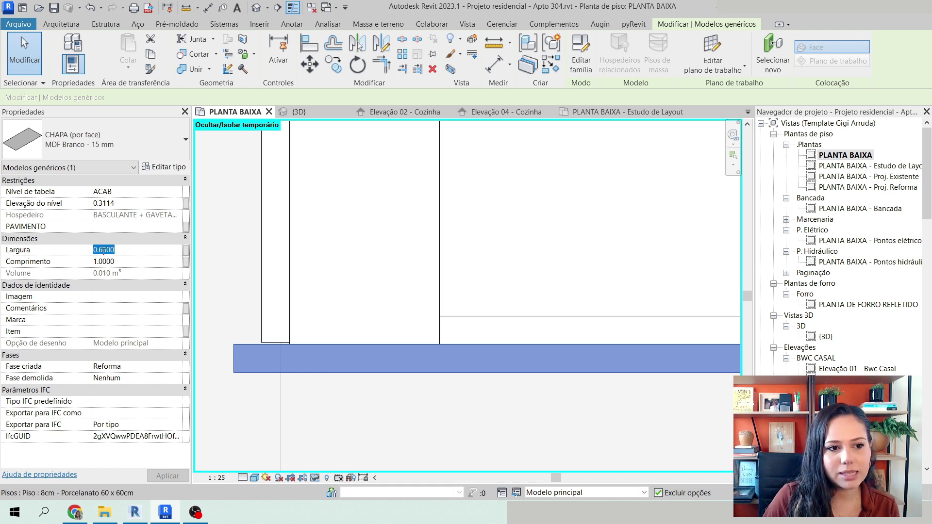
{"action": "left_click_drag", "start_coordinate": [102, 249], "coordinate": [105, 250]}
{"action": "type", "text": "3"}
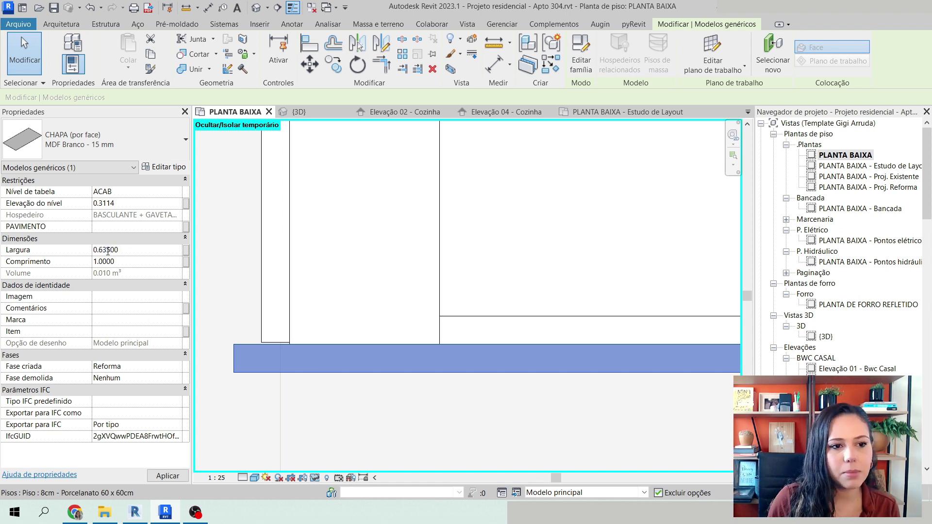
{"action": "key", "text": "Return"}
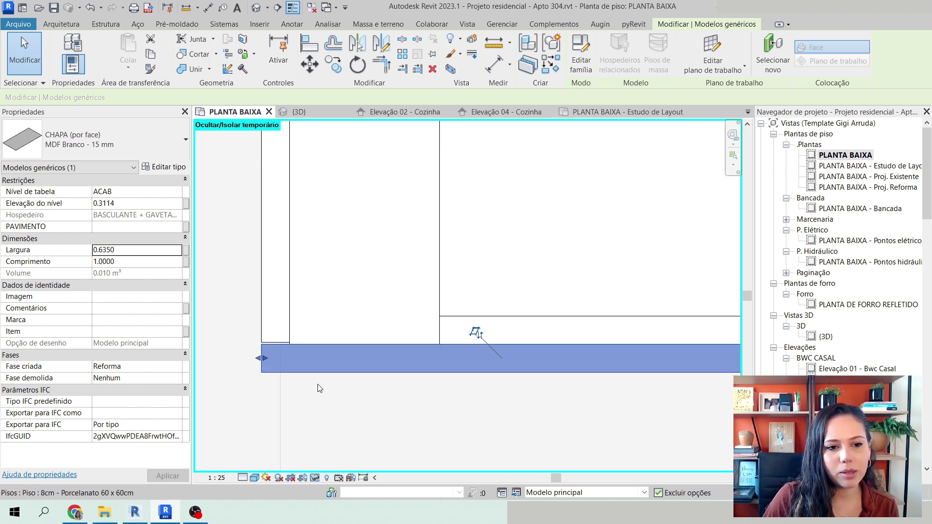
- Check both ends of the side panel in plan against the wall and the cabinet front
{"action": "scroll", "coordinate": [318, 383], "scroll_direction": "down", "scroll_amount": 3}
{"action": "scroll", "coordinate": [317, 384], "scroll_direction": "down", "scroll_amount": 2}
{"action": "scroll", "coordinate": [601, 382], "scroll_direction": "up", "scroll_amount": 4}
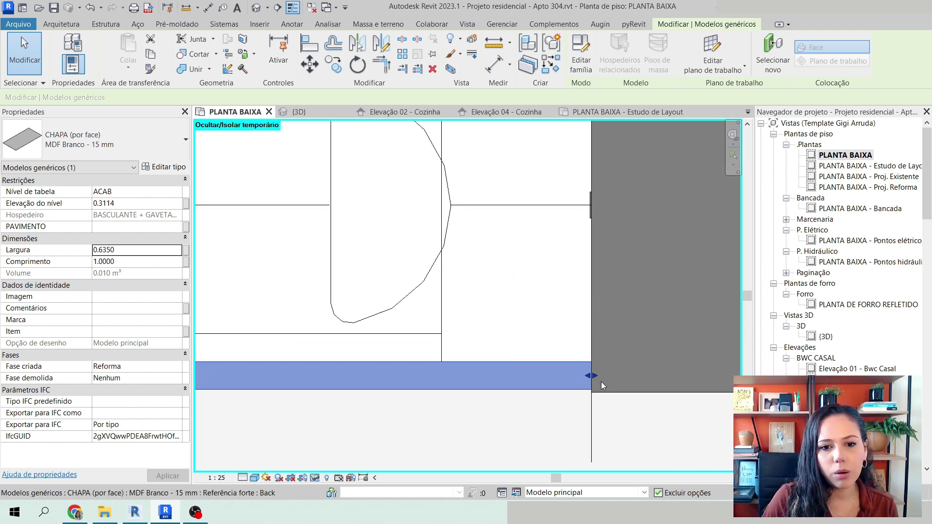
{"action": "scroll", "coordinate": [602, 378], "scroll_direction": "down", "scroll_amount": 1}
{"action": "scroll", "coordinate": [657, 348], "scroll_direction": "down", "scroll_amount": 2}
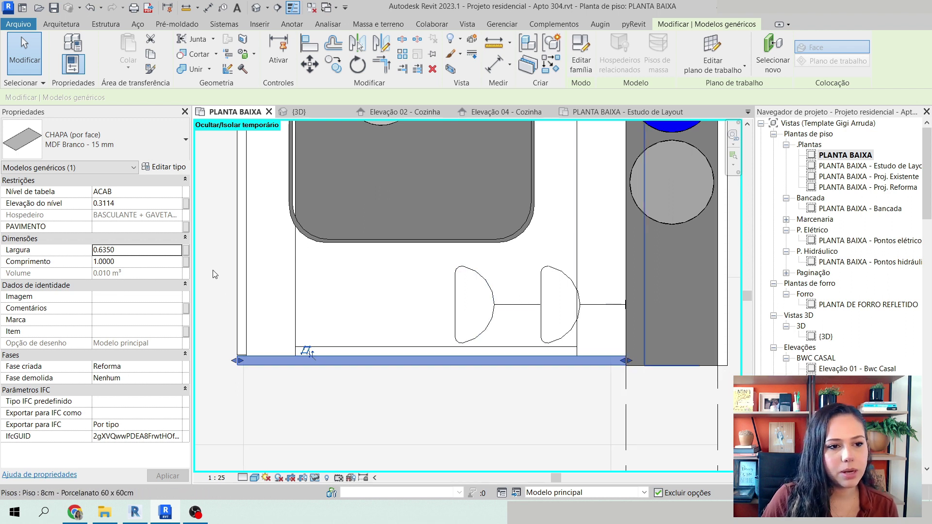
{"action": "left_click_drag", "start_coordinate": [115, 249], "coordinate": [111, 251]}
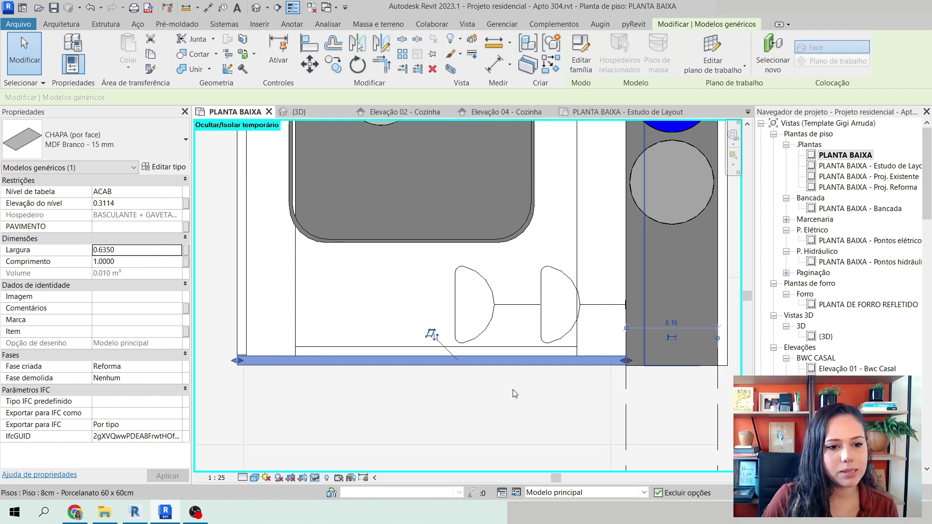
{"action": "scroll", "coordinate": [459, 384], "scroll_direction": "down", "scroll_amount": 1}
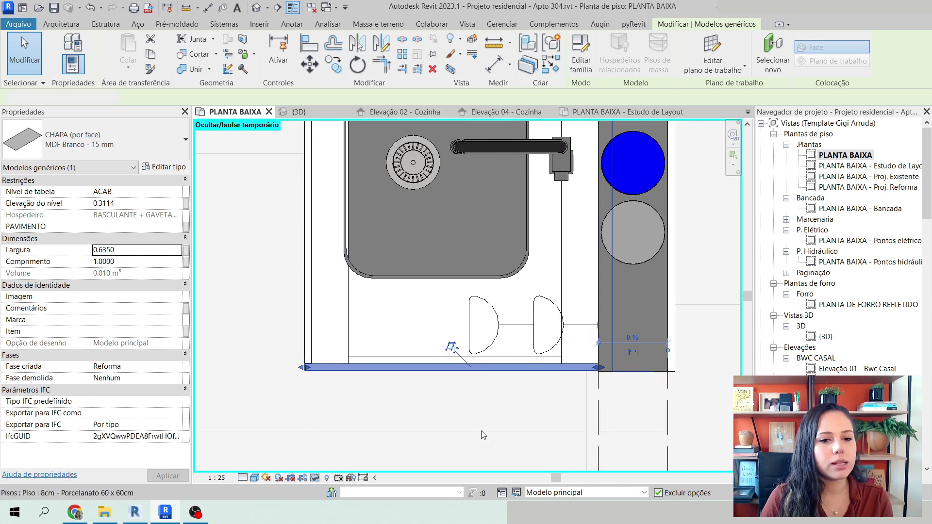
- Deselect the MDF side panel and restore the temporarily hidden wet-area countertop around the sink basin
{"action": "key", "text": "Escape"}
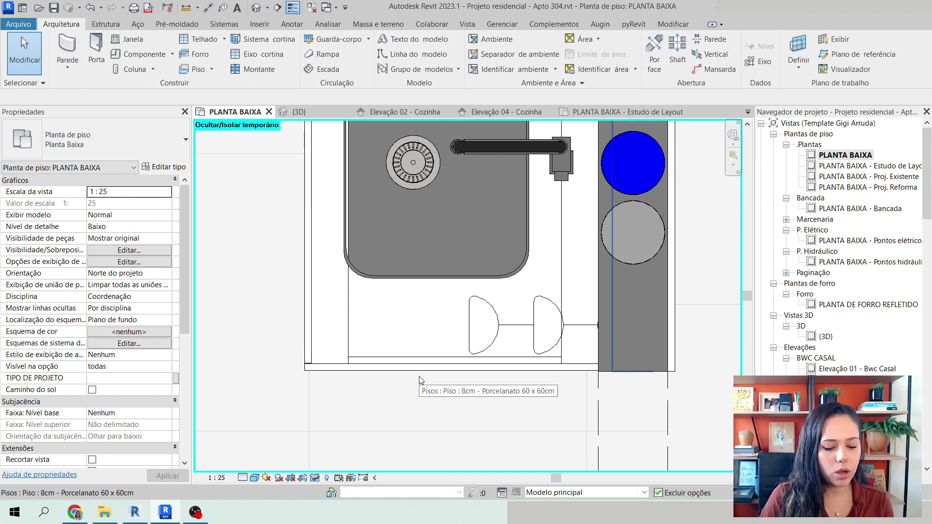
{"action": "key", "text": "h"}
{"action": "key", "text": "r"}
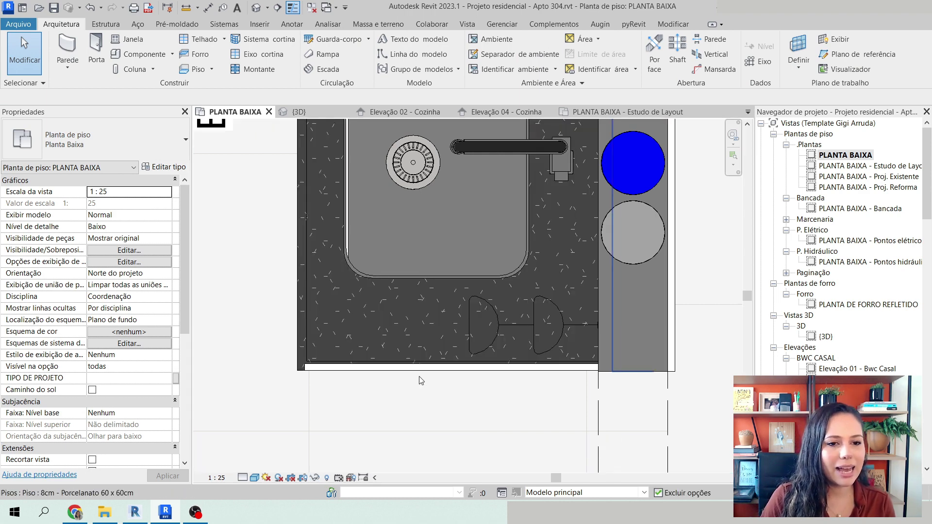
{"action": "left_click", "coordinate": [394, 227]}
{"action": "middle_click_drag", "start_coordinate": [494, 206], "coordinate": [538, 301]}
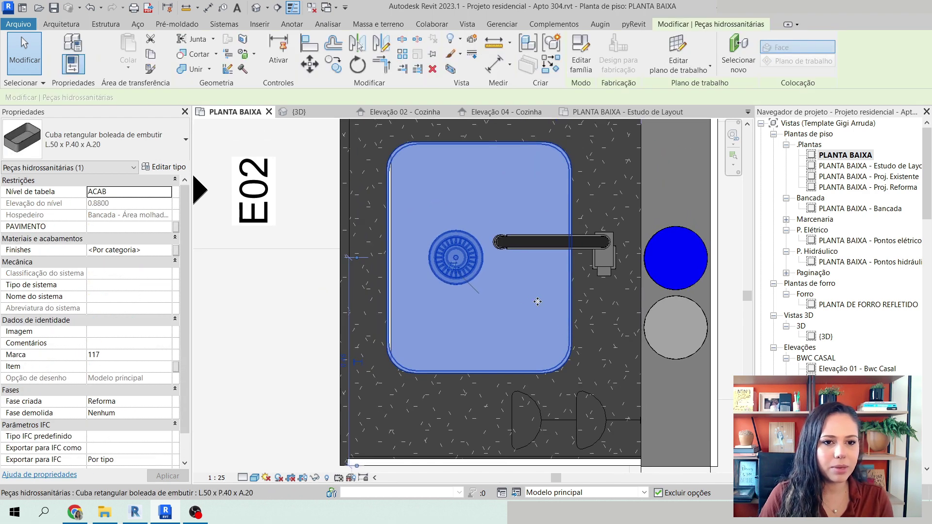
{"action": "key", "text": "Escape"}
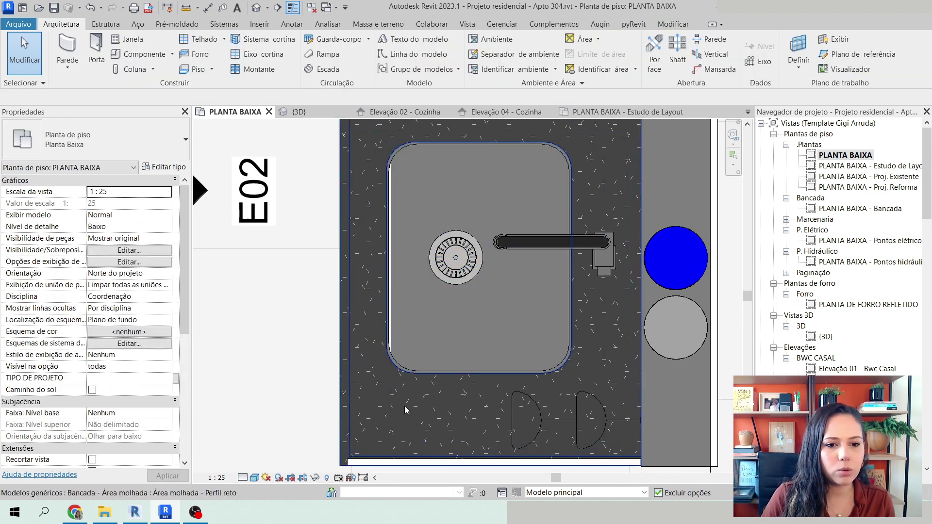
- Temporarily hide the wet-area countertop and compare the sink basin's position with the cabinet below it
{"action": "left_click", "coordinate": [406, 409]}
{"action": "key", "text": "h"}
{"action": "key", "text": "h"}
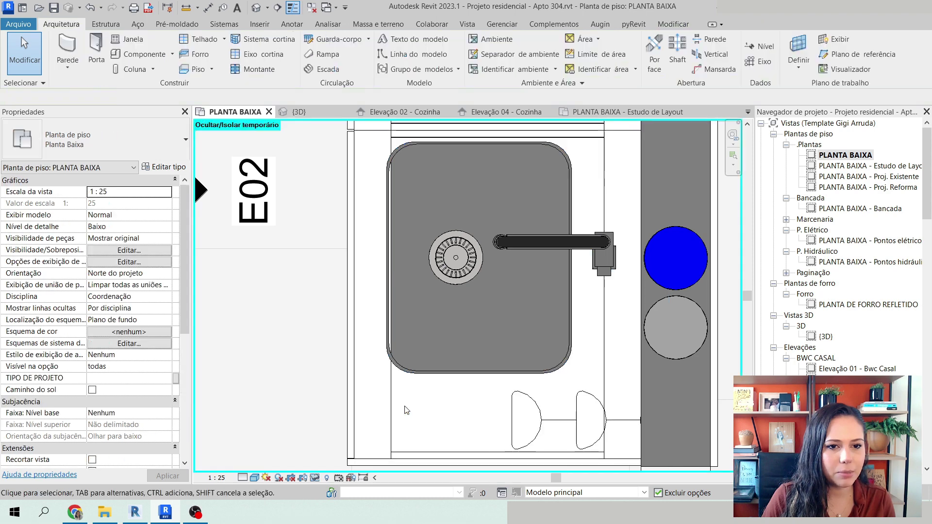
{"action": "left_click", "coordinate": [368, 174]}
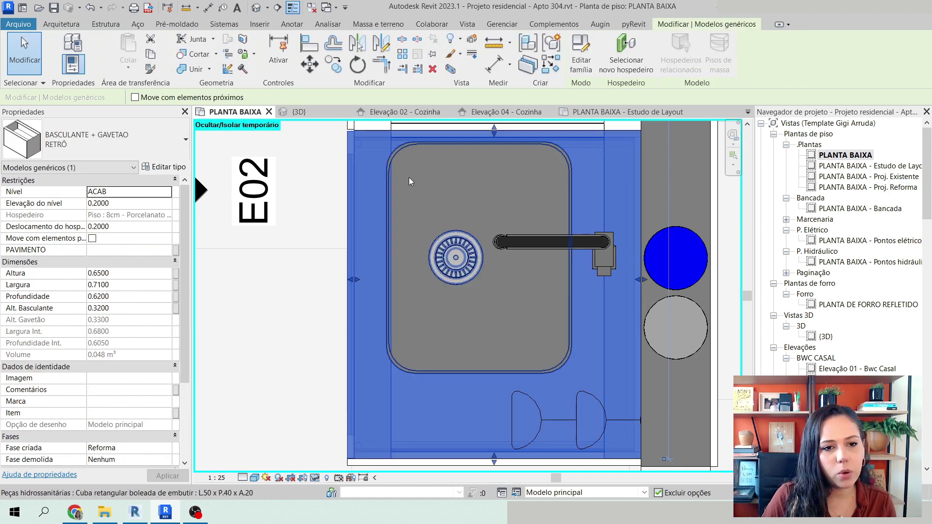
{"action": "left_click", "coordinate": [420, 183]}
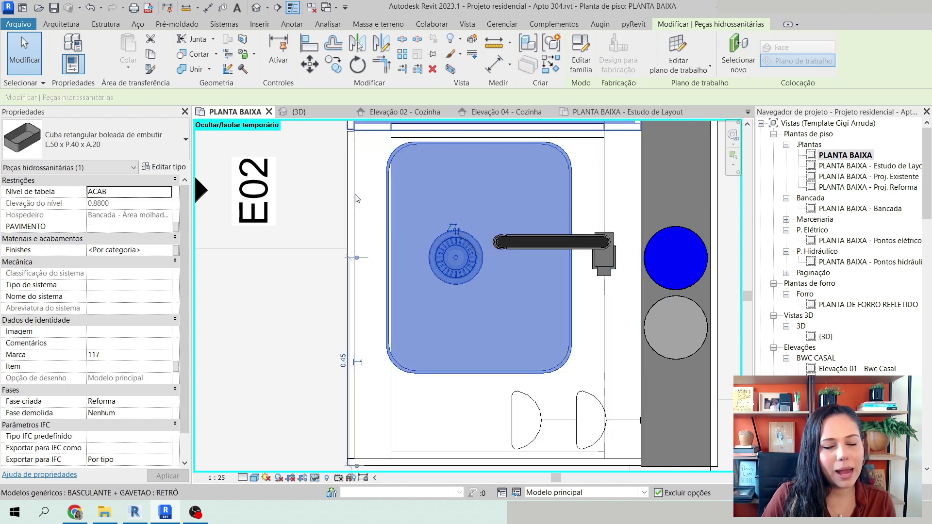
{"action": "key", "text": "Escape"}
{"action": "left_click", "coordinate": [459, 187]}
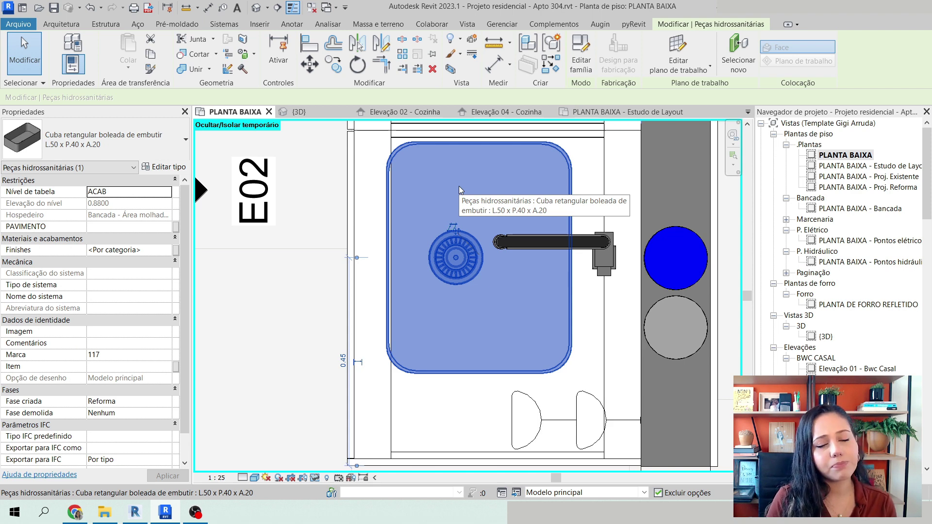
- Examine the Largura sarrafos parameter in the type properties of the BASCULANTE + GAVETAO cabinet under the sink
{"action": "left_click", "coordinate": [366, 155]}
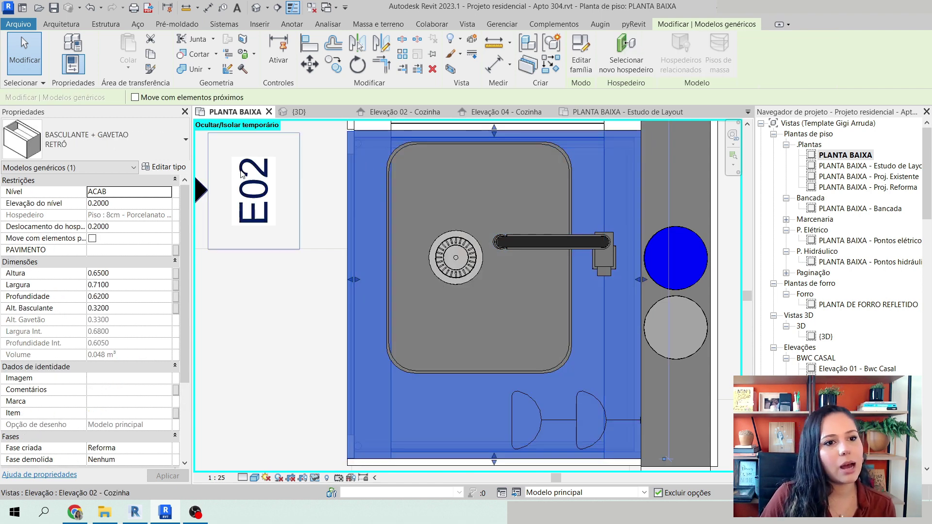
{"action": "left_click", "coordinate": [164, 167]}
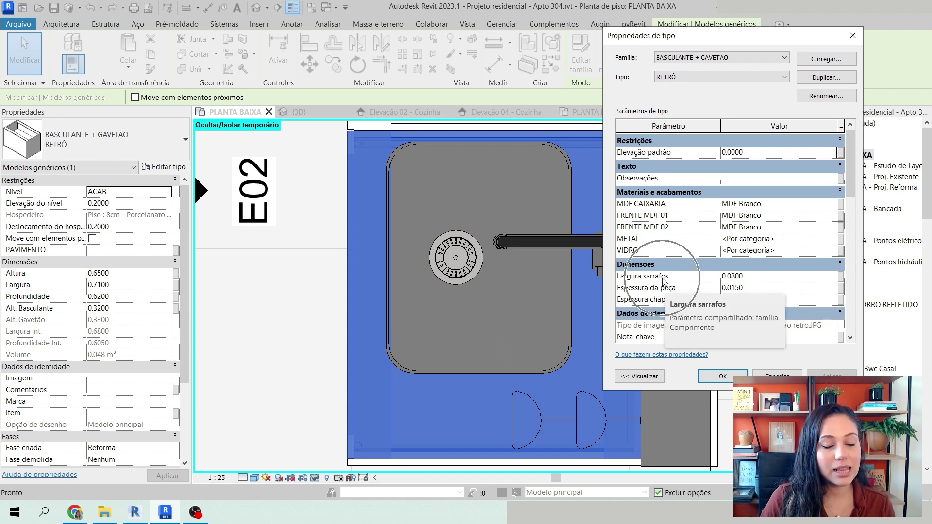
{"action": "left_click", "coordinate": [736, 276]}
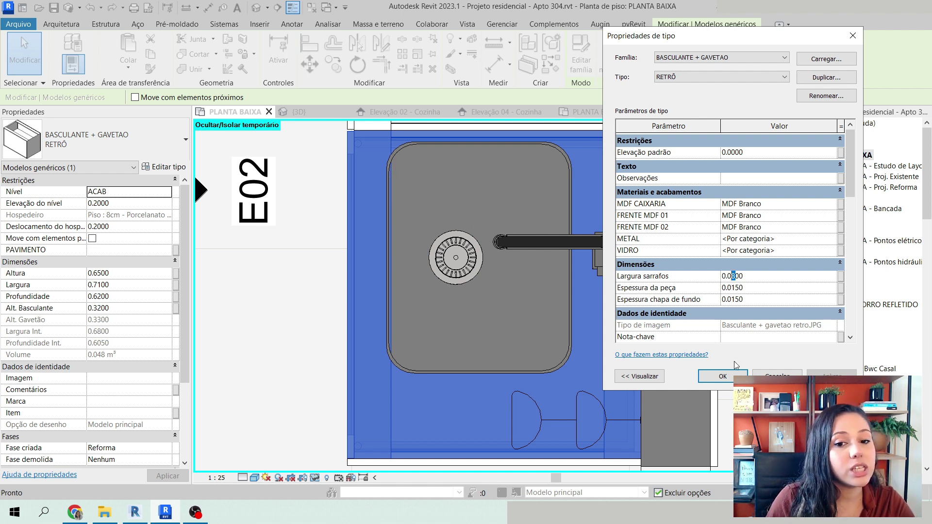
{"action": "left_click", "coordinate": [730, 375]}
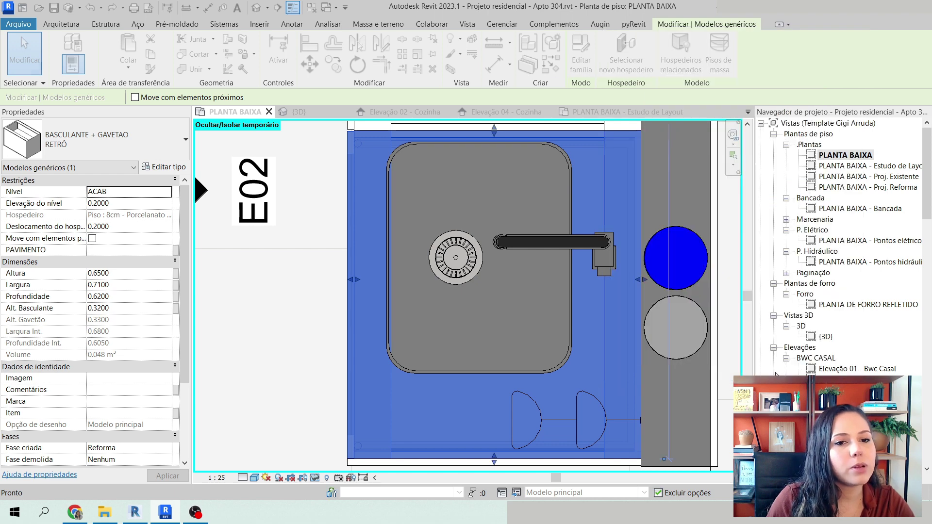
- Set the distance from the sink basin's centre to the back wall to 0.34
{"action": "left_click", "coordinate": [474, 215]}
{"action": "scroll", "coordinate": [474, 213], "scroll_direction": "down", "scroll_amount": 2}
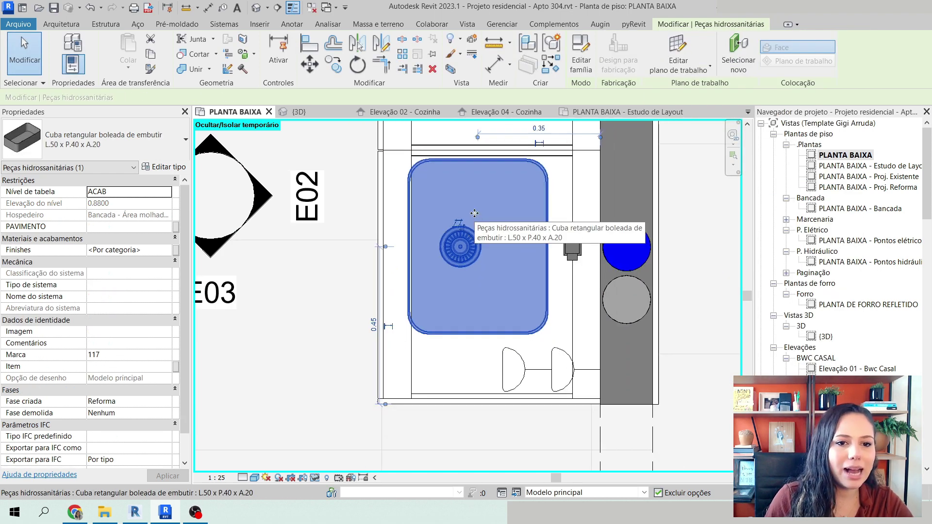
{"action": "left_click", "coordinate": [540, 129]}
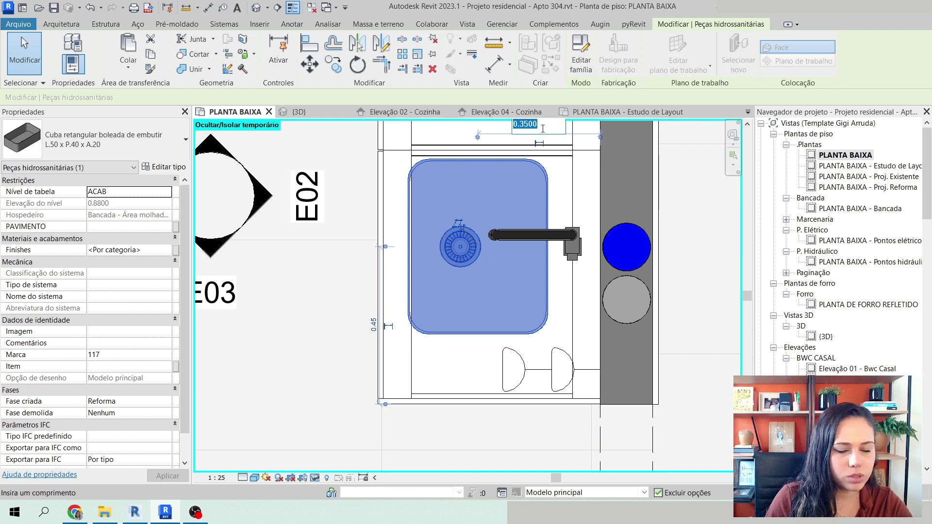
{"action": "type", "text": "0.34"}
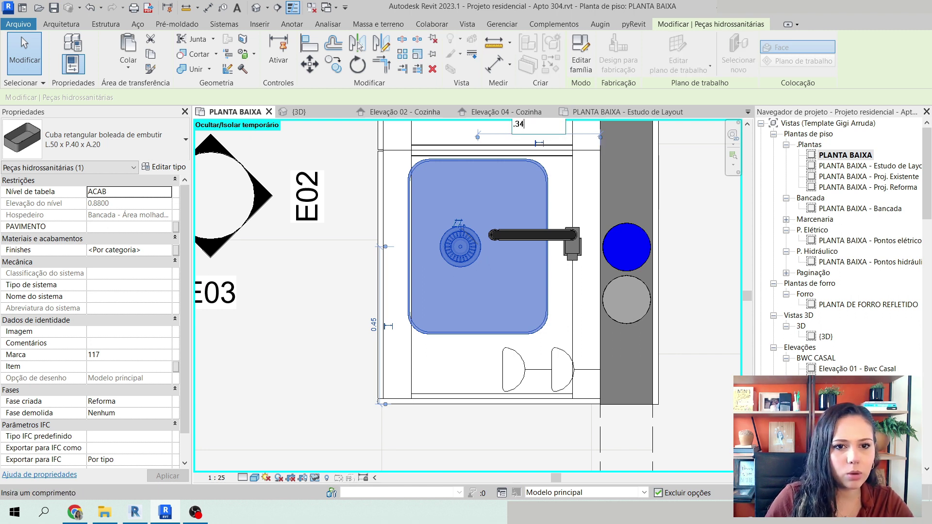
{"action": "key", "text": "Return"}
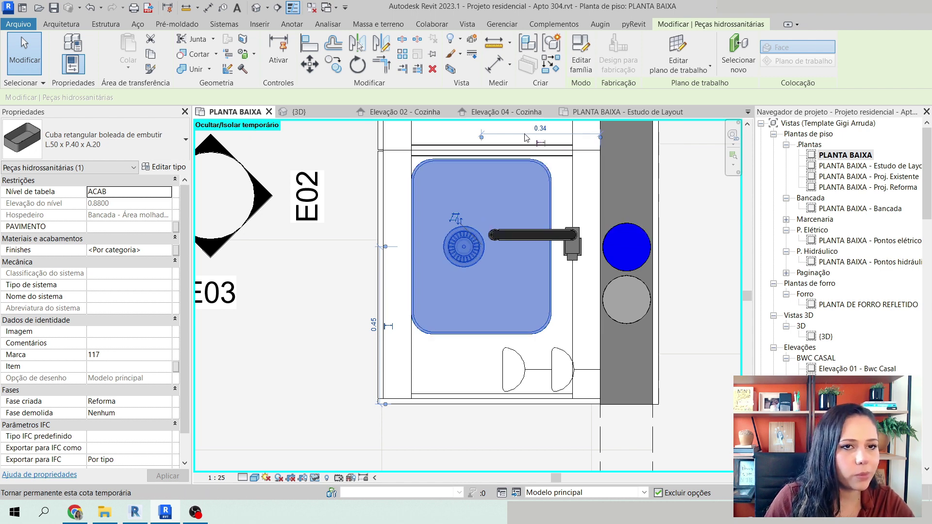
- Review the sink cabinet's rail width, piece thickness and back-panel thickness in its type properties without changing them
{"action": "left_click", "coordinate": [394, 189]}
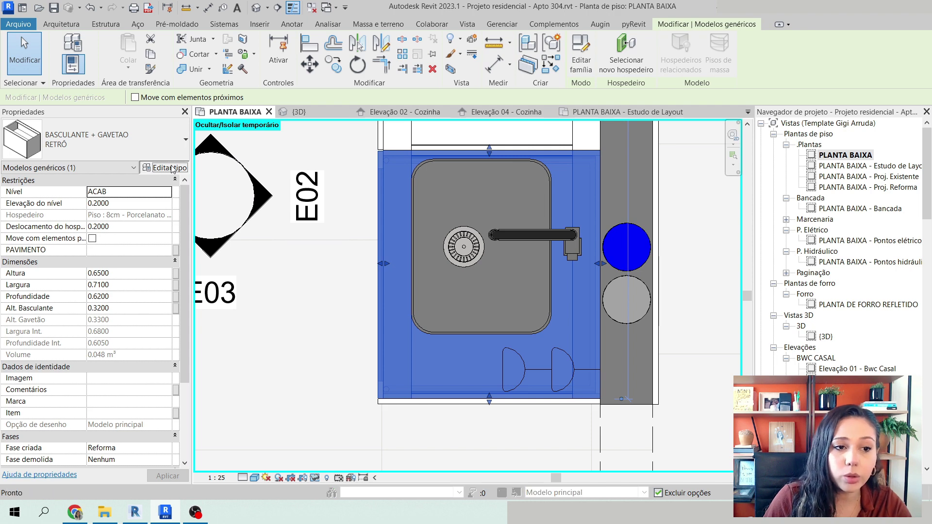
{"action": "left_click", "coordinate": [165, 167]}
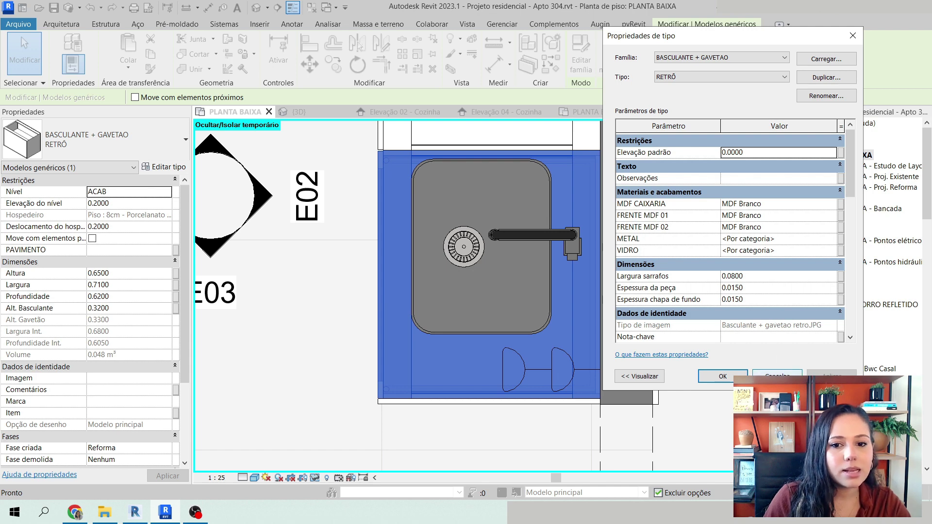
{"action": "left_click", "coordinate": [776, 376]}
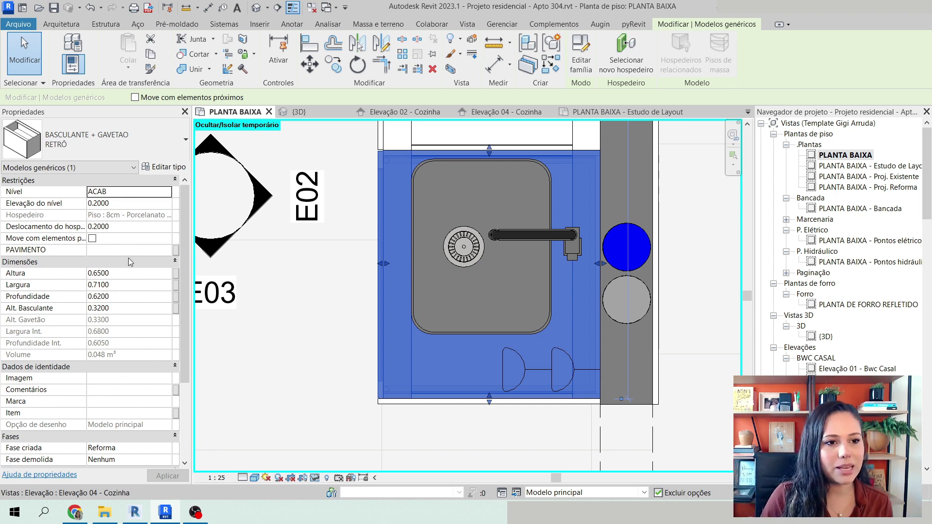
{"action": "left_click", "coordinate": [173, 168]}
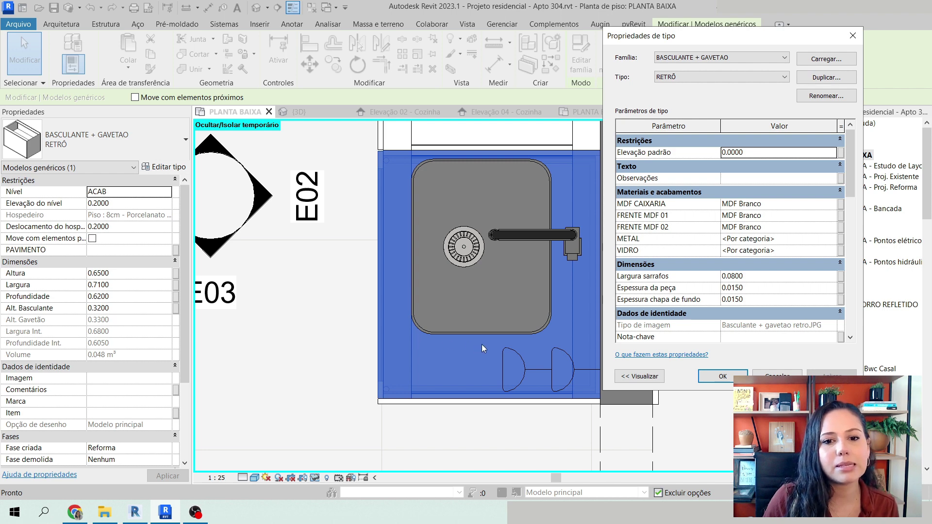
{"action": "left_click", "coordinate": [761, 286]}
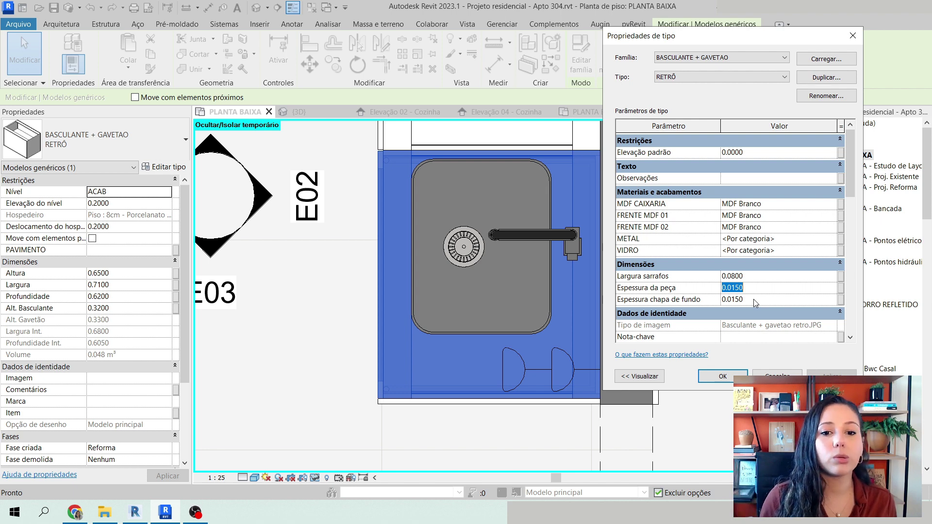
{"action": "left_click", "coordinate": [753, 299]}
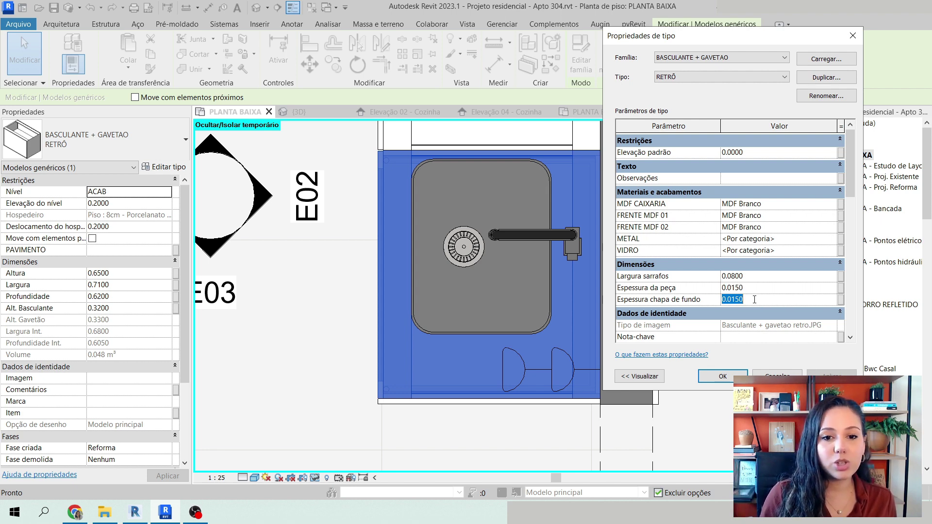
{"action": "left_click_drag", "start_coordinate": [693, 33], "coordinate": [762, 7]}
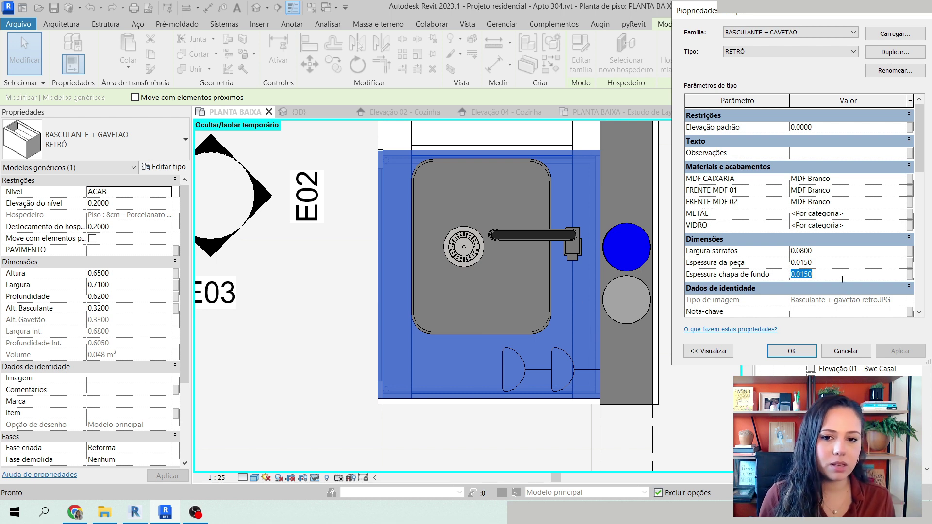
{"action": "left_click", "coordinate": [846, 351]}
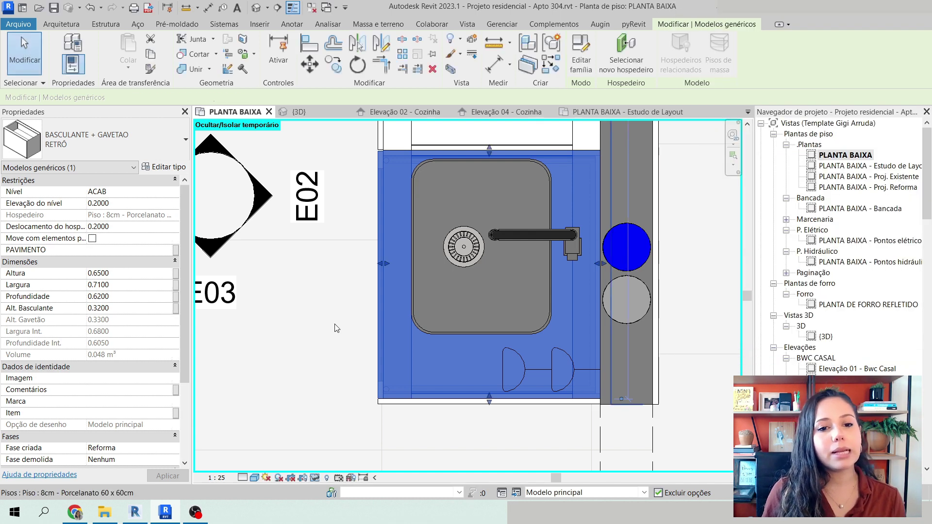
- Restore the temporarily hidden countertop in plan and check the sink basin's position in it
{"action": "scroll", "coordinate": [466, 273], "scroll_direction": "down", "scroll_amount": 3}
{"action": "key", "text": "h"}
{"action": "key", "text": "r"}
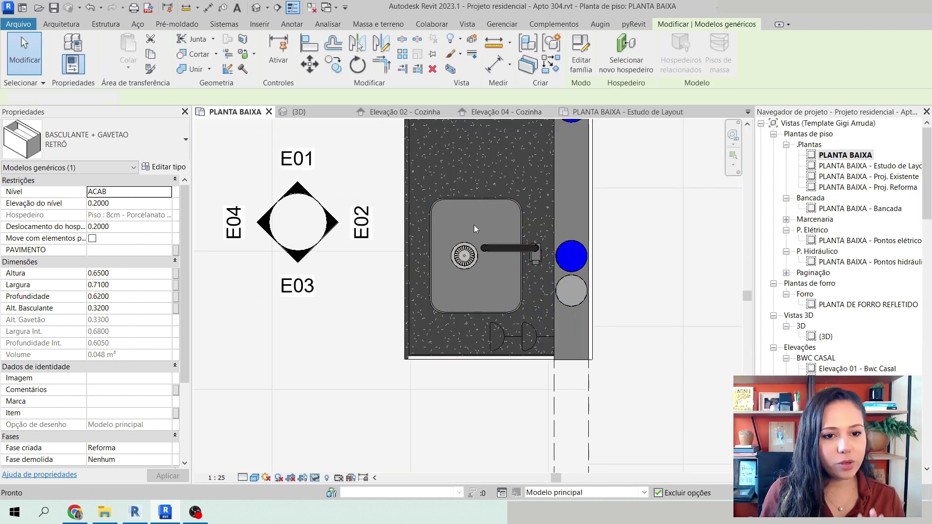
{"action": "key", "text": "Escape"}
{"action": "left_click", "coordinate": [472, 221]}
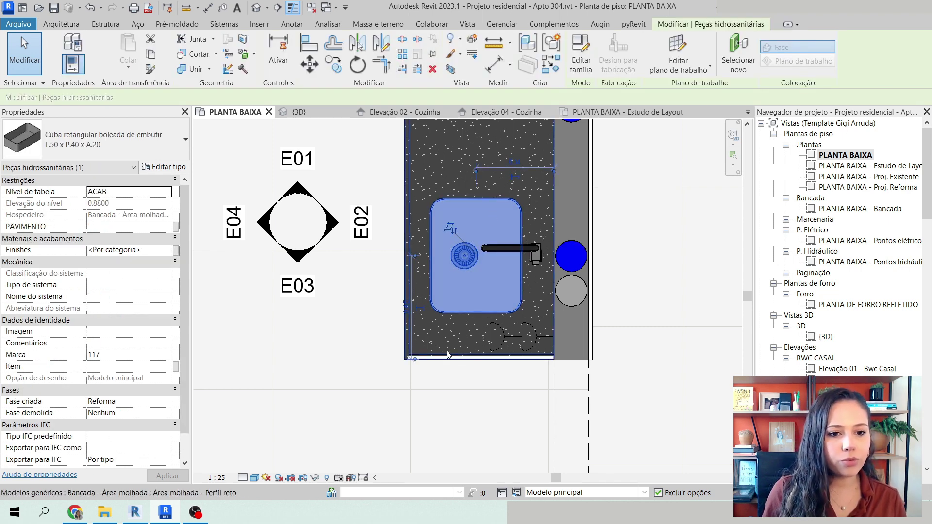
{"action": "key", "text": "Escape"}
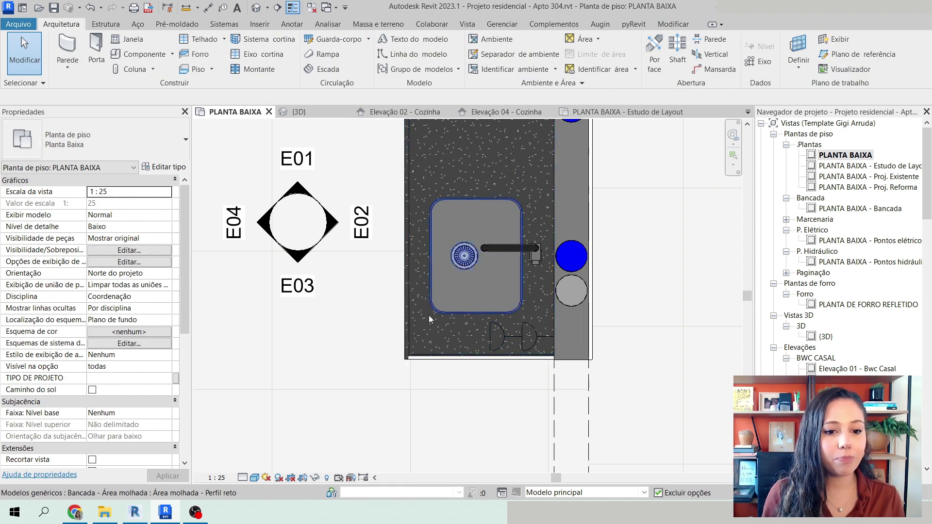
- Check the MDF side panel in plan and open Elevação 02 - Cozinha at the sink end of the cabinets
{"action": "scroll", "coordinate": [440, 361], "scroll_direction": "up", "scroll_amount": 2}
{"action": "left_click", "coordinate": [439, 362]}
{"action": "scroll", "coordinate": [455, 345], "scroll_direction": "down", "scroll_amount": 4}
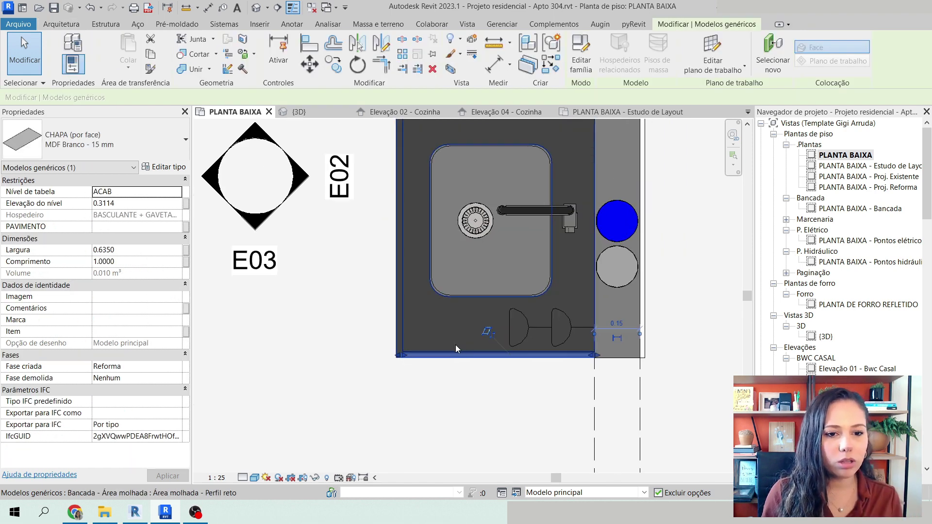
{"action": "key", "text": "Escape"}
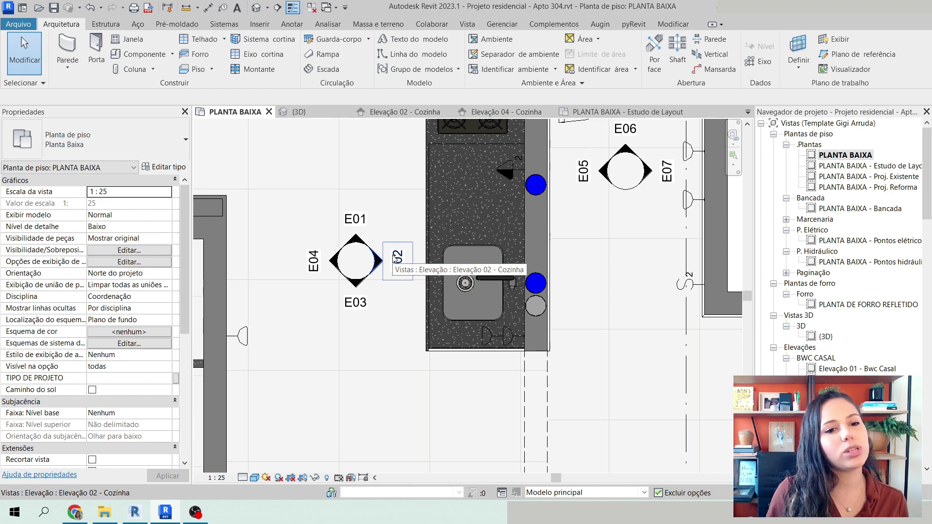
{"action": "double_click", "coordinate": [394, 257]}
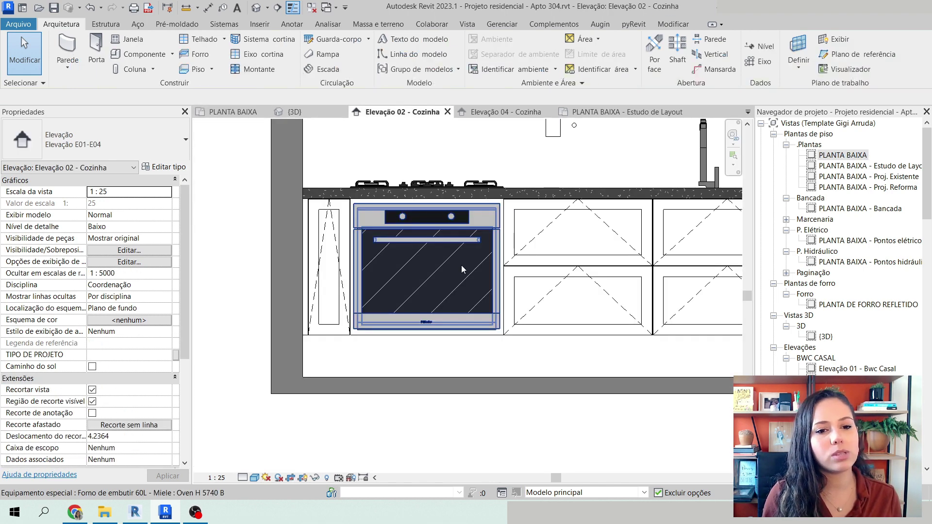
{"action": "scroll", "coordinate": [373, 263], "scroll_direction": "up", "scroll_amount": 2}
{"action": "scroll", "coordinate": [489, 229], "scroll_direction": "up", "scroll_amount": 3}
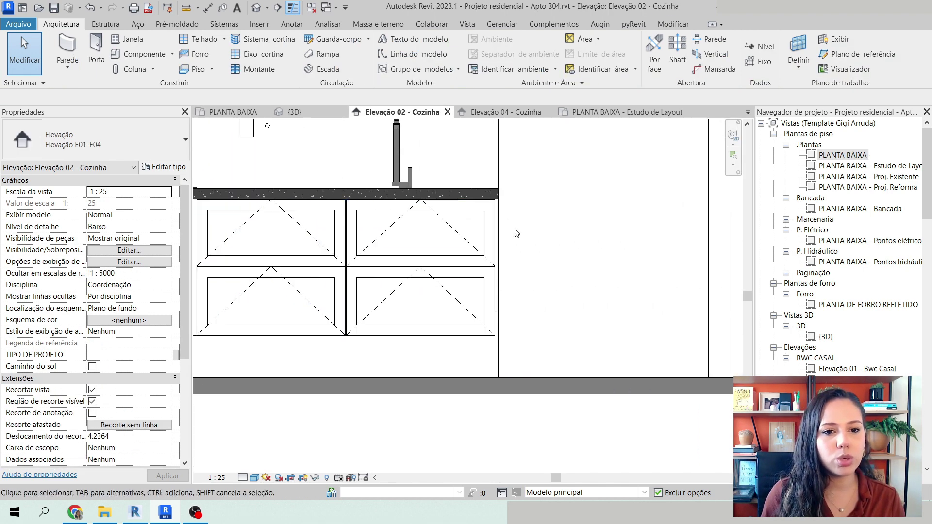
- Set the Comprimento of the MDF side panel beside the sink cabinet to 0.65
{"action": "left_click", "coordinate": [489, 229]}
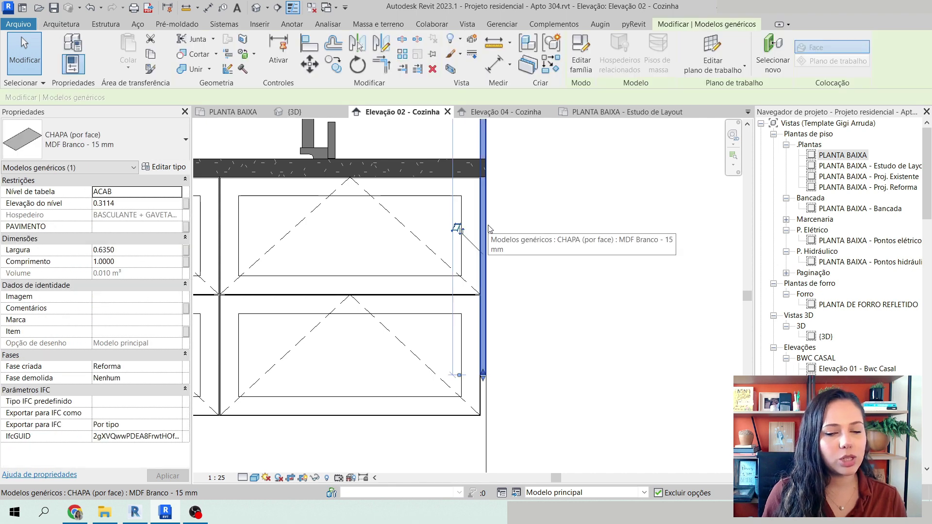
{"action": "scroll", "coordinate": [481, 227], "scroll_direction": "down", "scroll_amount": 2}
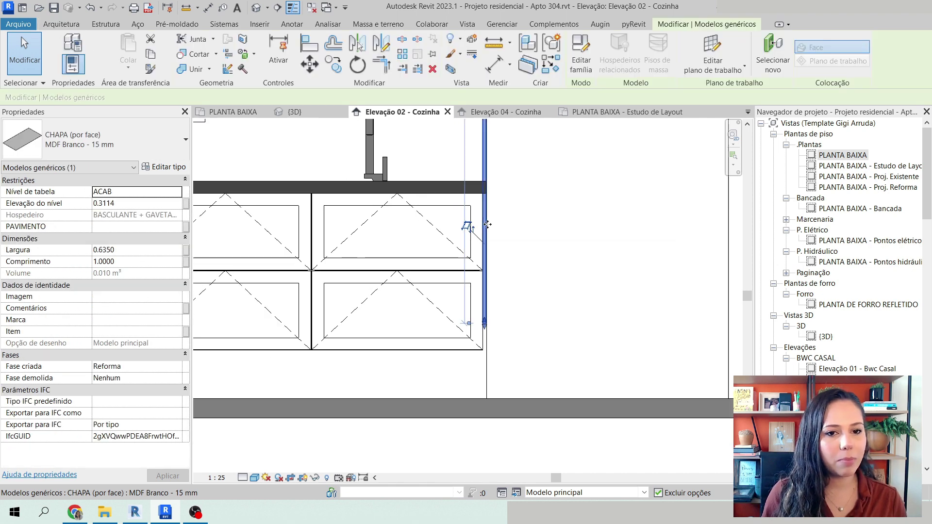
{"action": "left_click", "coordinate": [136, 262]}
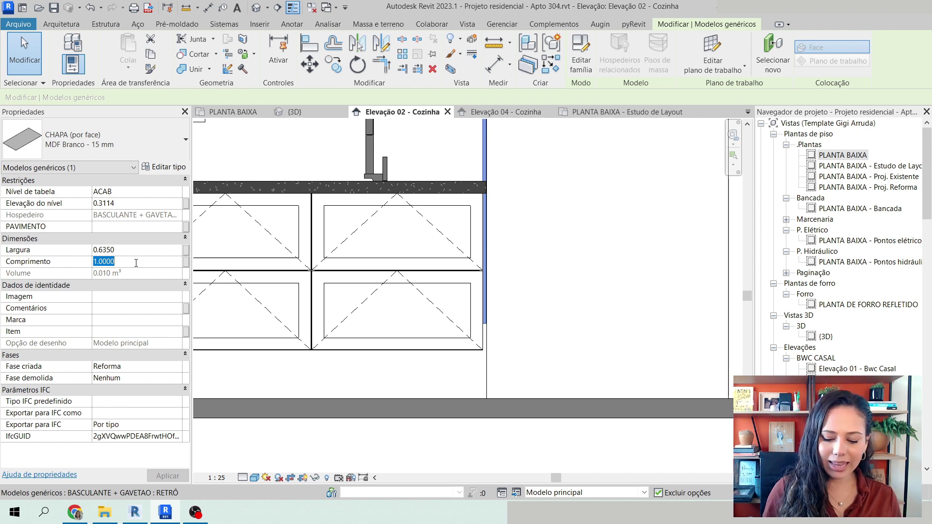
{"action": "type", "text": "0.65"}
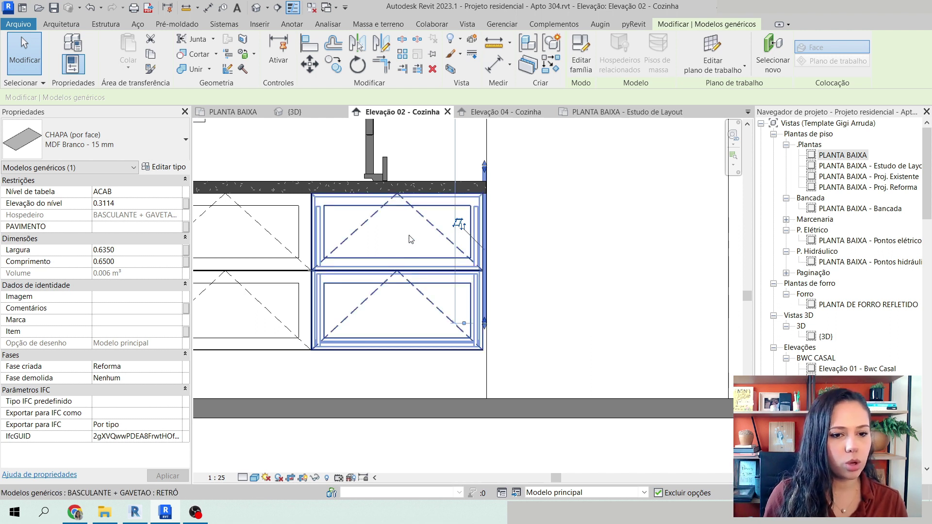
- Set the Elevação do nível of the MDF side panel beside the sink cabinet to 0.2
{"action": "left_click", "coordinate": [123, 203]}
{"action": "type", "text": "0.2"}
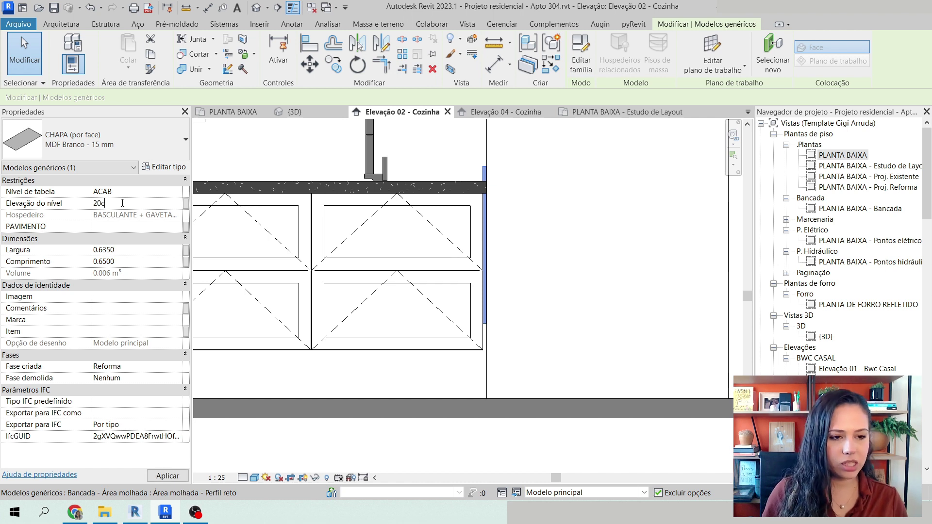
{"action": "key", "text": "Return"}
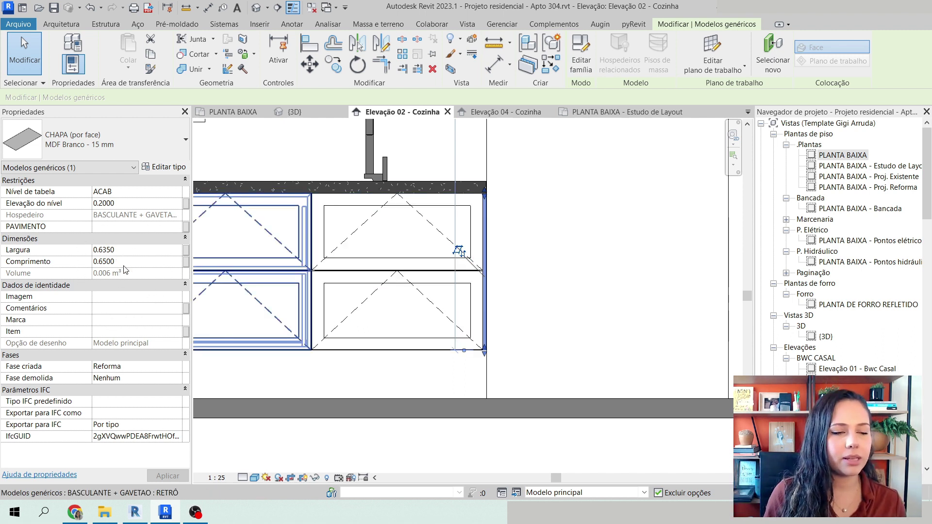
{"action": "key", "text": "ctrl"}
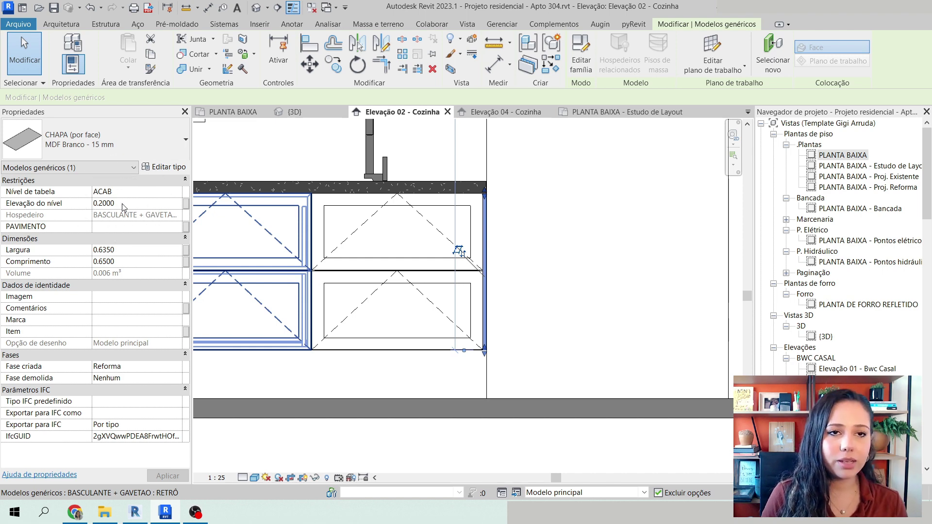
{"action": "left_click", "coordinate": [677, 199]}
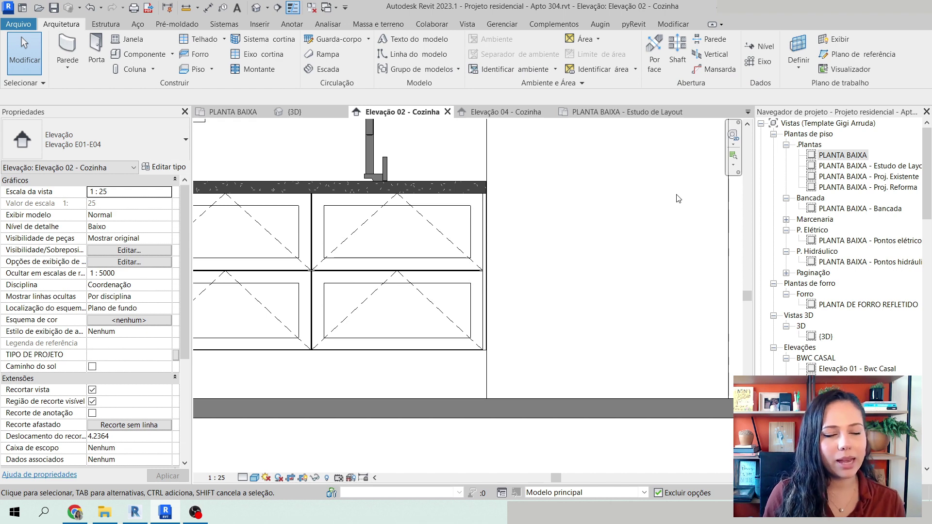
- In the 3D view, set the Profundidade of the 15mm FECHAMENTO VERTICAL at the oven end of the cabinets to 0.635
{"action": "left_click", "coordinate": [313, 112]}
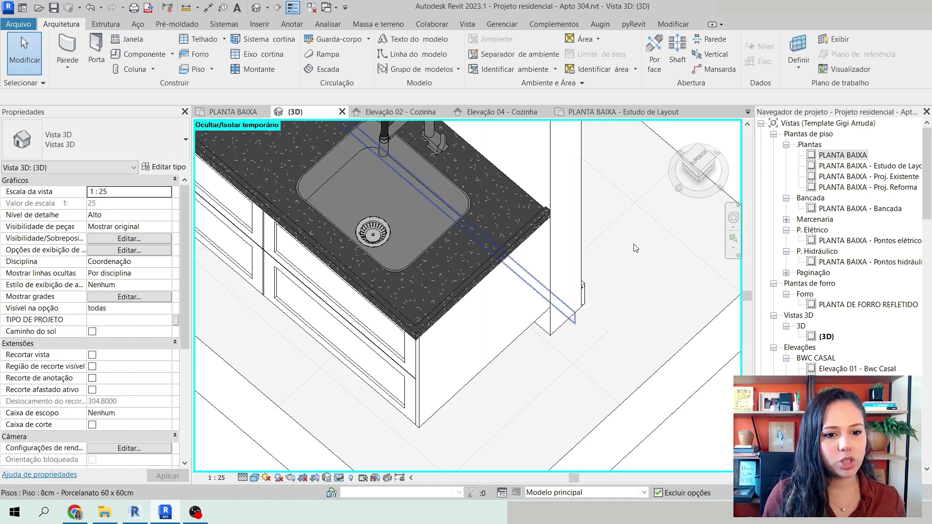
{"action": "scroll", "coordinate": [635, 248], "scroll_direction": "down", "scroll_amount": 6}
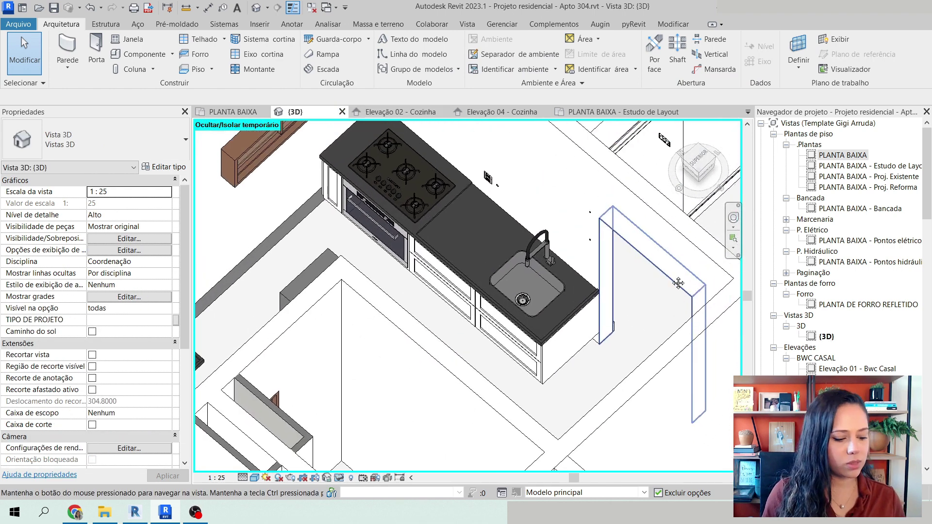
{"action": "middle_click_drag", "start_coordinate": [678, 283], "coordinate": [714, 308], "text": "shift"}
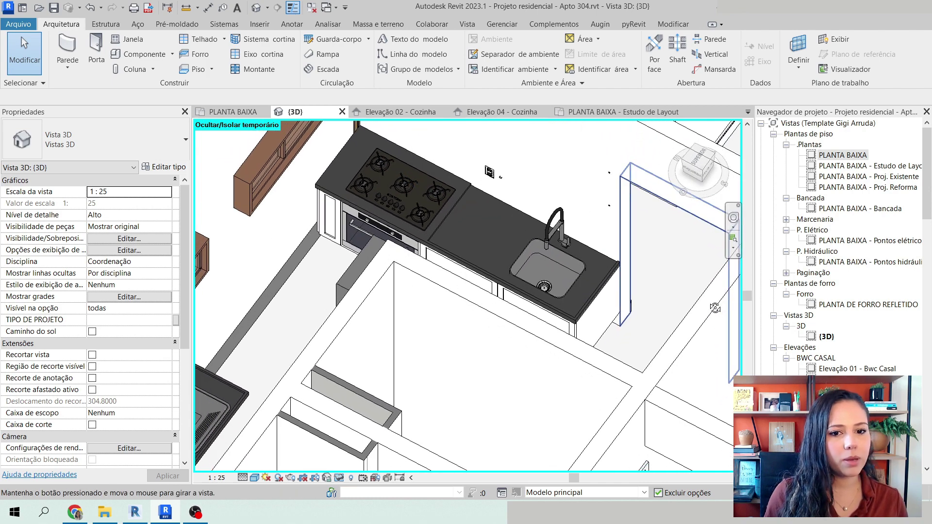
{"action": "scroll", "coordinate": [715, 308], "scroll_direction": "up", "scroll_amount": 5}
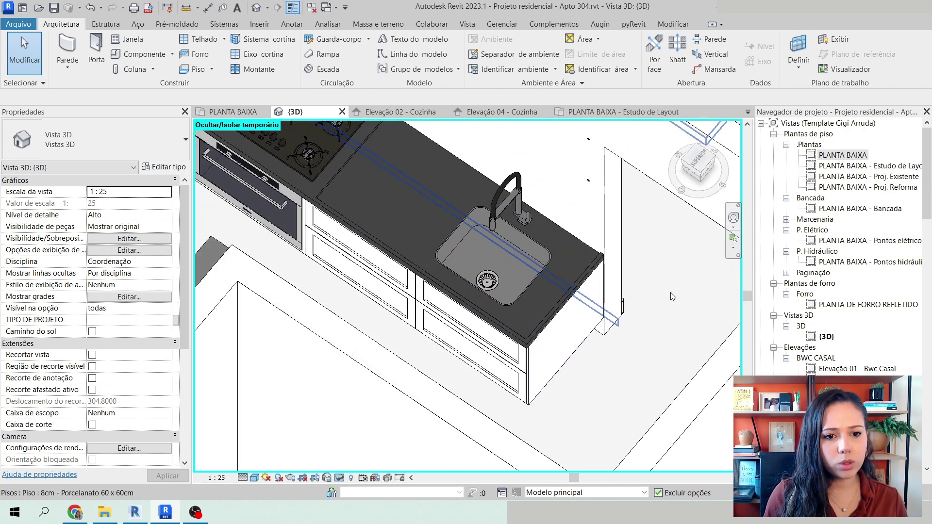
{"action": "scroll", "coordinate": [672, 297], "scroll_direction": "down", "scroll_amount": 5}
{"action": "scroll", "coordinate": [497, 306], "scroll_direction": "up", "scroll_amount": 8}
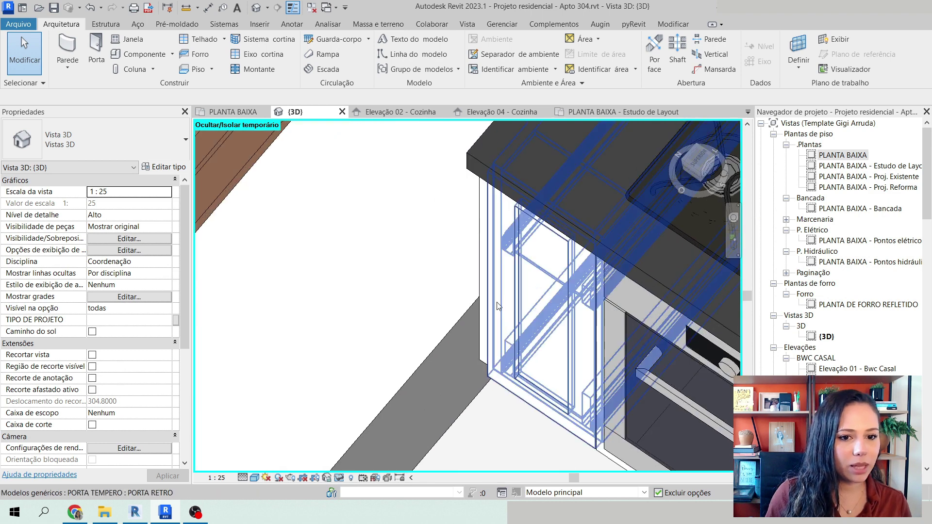
{"action": "left_click", "coordinate": [484, 310]}
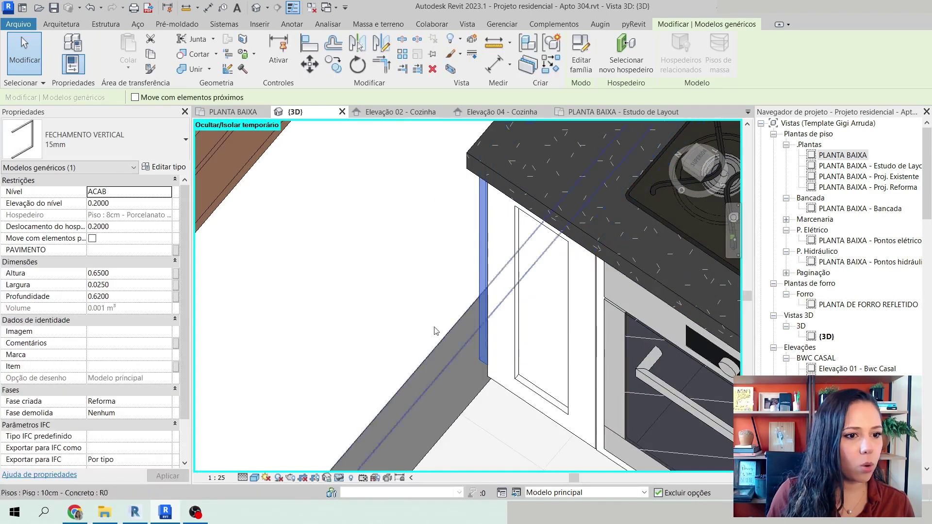
{"action": "left_click", "coordinate": [130, 297]}
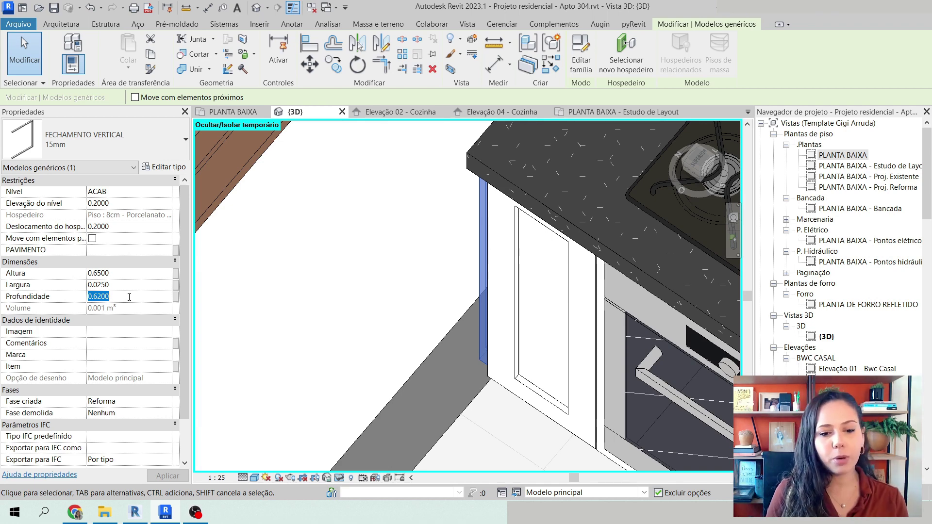
{"action": "type", "text": ".63"}
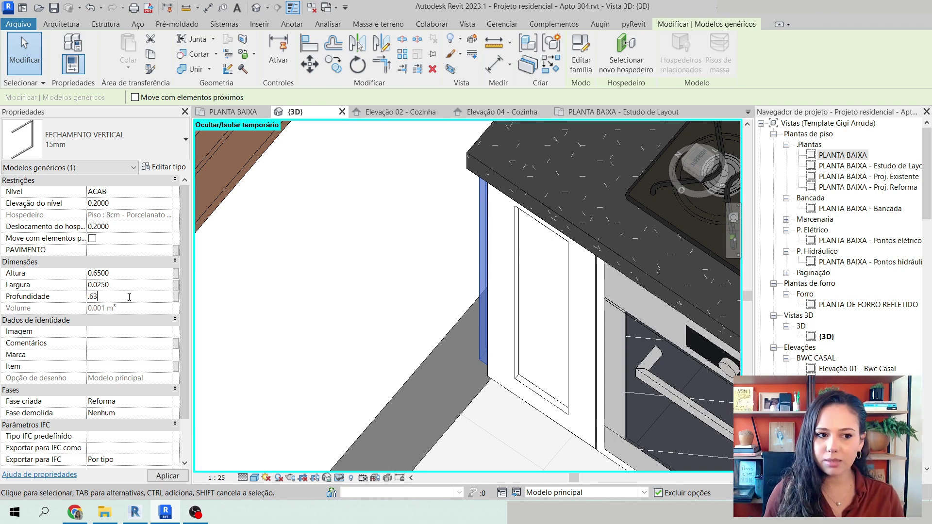
{"action": "type", "text": "2"}
{"action": "key", "text": "BackSpace"}
{"action": "type", "text": "5"}
{"action": "key", "text": "Return"}
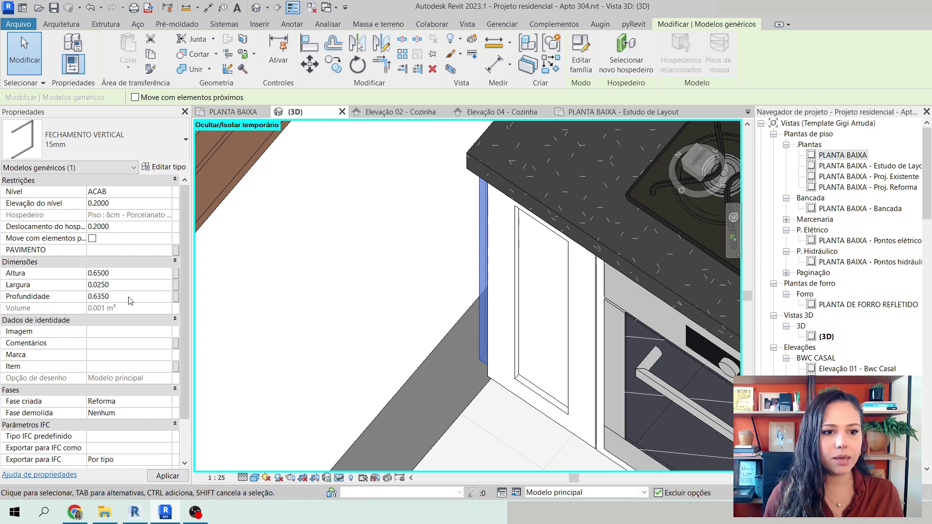
{"action": "key", "text": "Escape"}
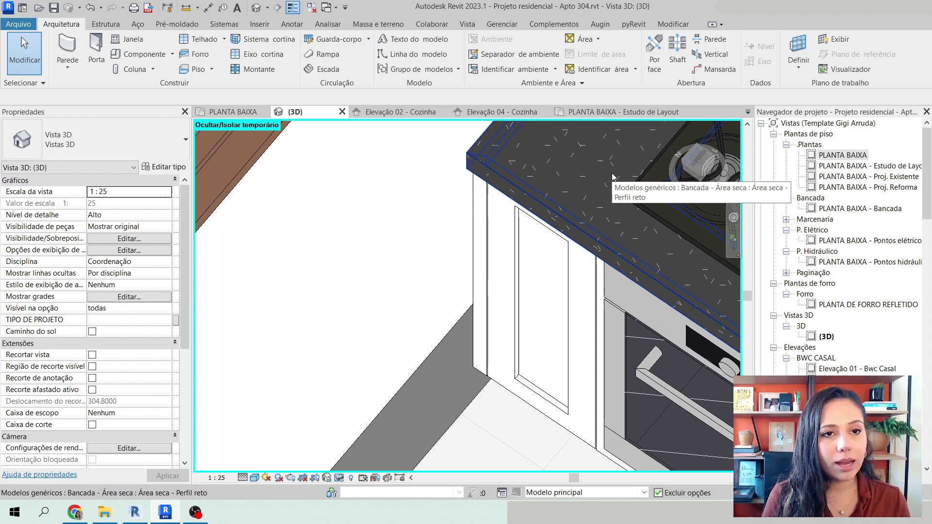
- Examine the vertical closing panel at the oven end of the countertop from the side and front in 3D
{"action": "scroll", "coordinate": [436, 241], "scroll_direction": "down", "scroll_amount": 3}
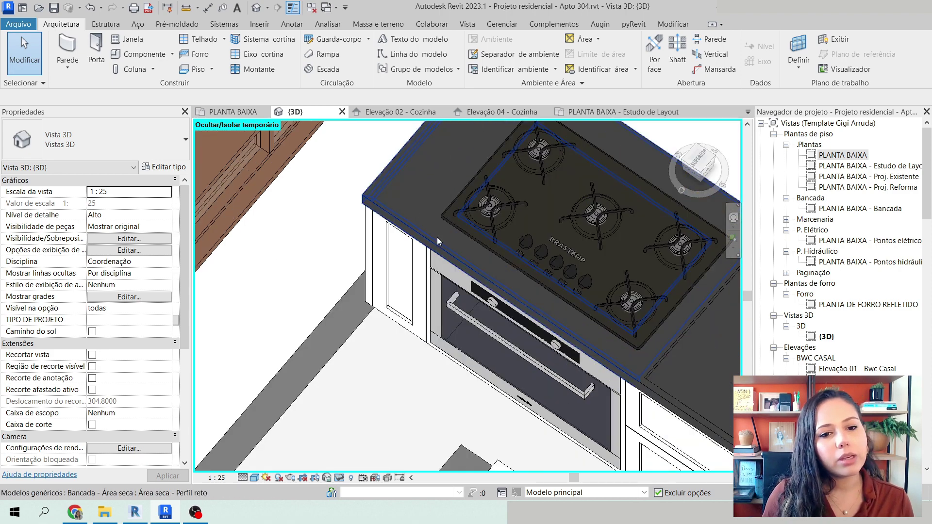
{"action": "scroll", "coordinate": [438, 230], "scroll_direction": "down", "scroll_amount": 5}
{"action": "middle_click_drag", "start_coordinate": [683, 304], "coordinate": [718, 383]}
{"action": "scroll", "coordinate": [671, 361], "scroll_direction": "up", "scroll_amount": 5}
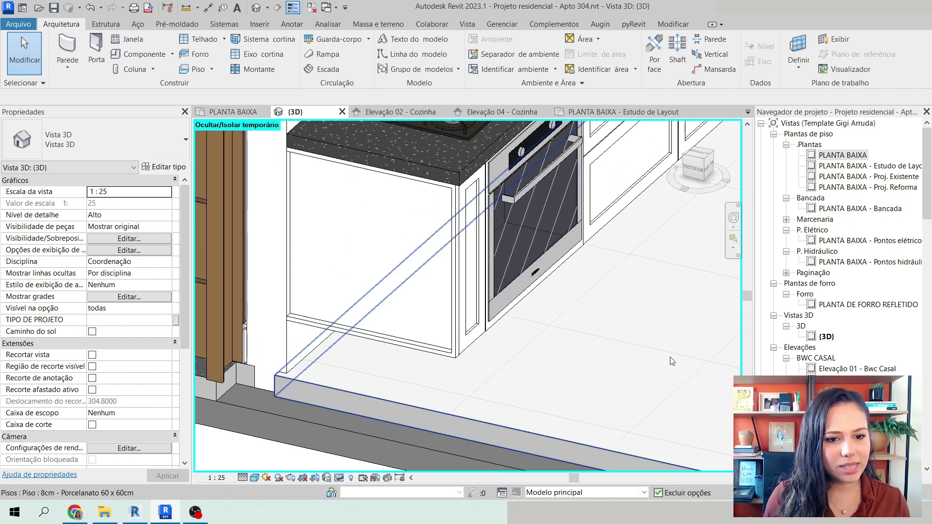
{"action": "left_click", "coordinate": [368, 262]}
{"action": "scroll", "coordinate": [636, 316], "scroll_direction": "down", "scroll_amount": 2}
{"action": "middle_click_drag", "start_coordinate": [636, 316], "coordinate": [407, 241], "text": "shift"}
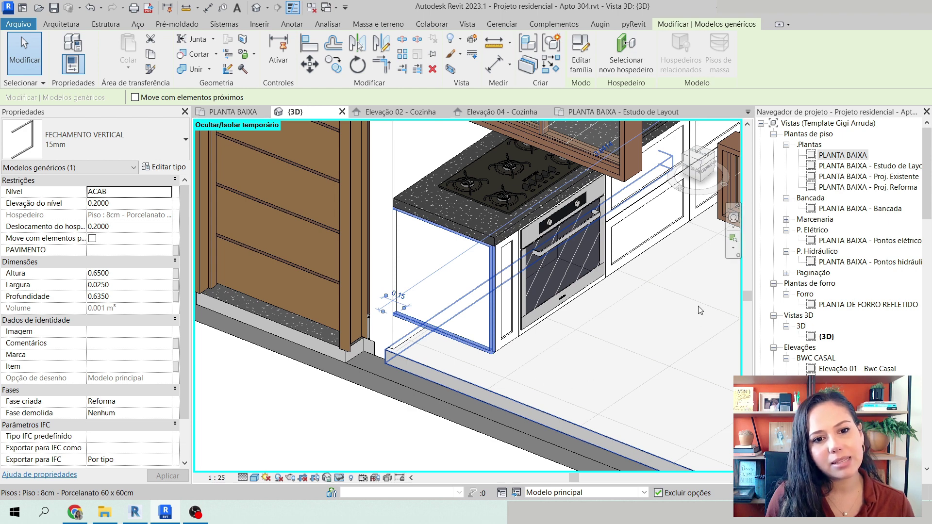
{"action": "middle_click_drag", "start_coordinate": [553, 218], "coordinate": [447, 354]}
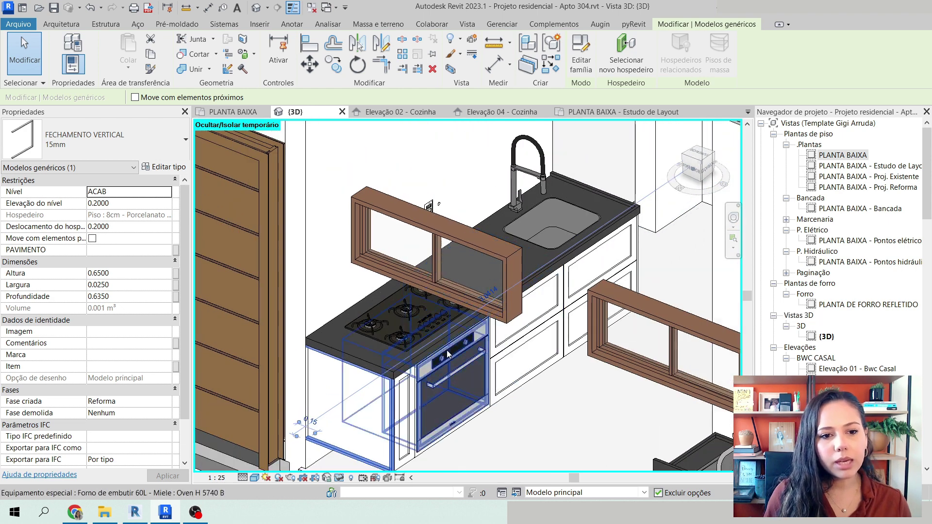
- Temporarily hide both countertop pieces and the window in front of the cooktop to inspect the cabinets beneath
{"action": "left_click", "coordinate": [384, 365]}
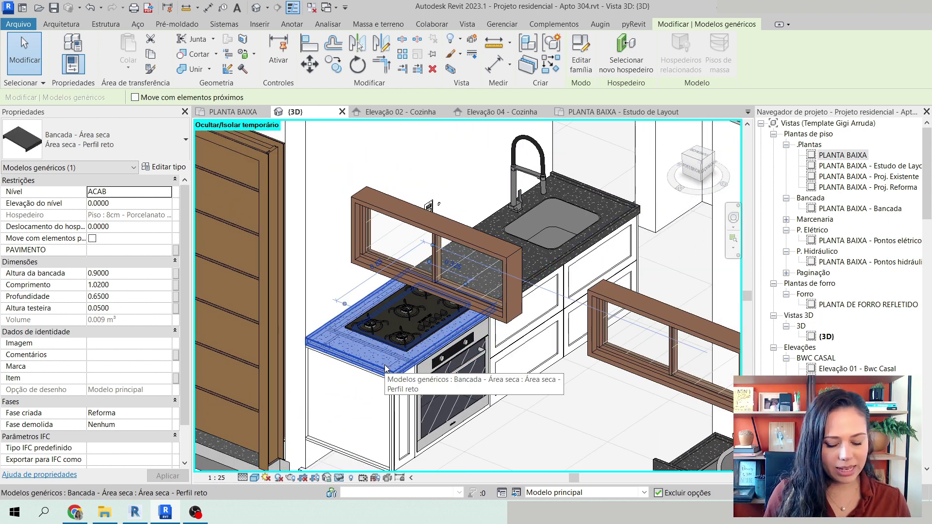
{"action": "key", "text": "Delete"}
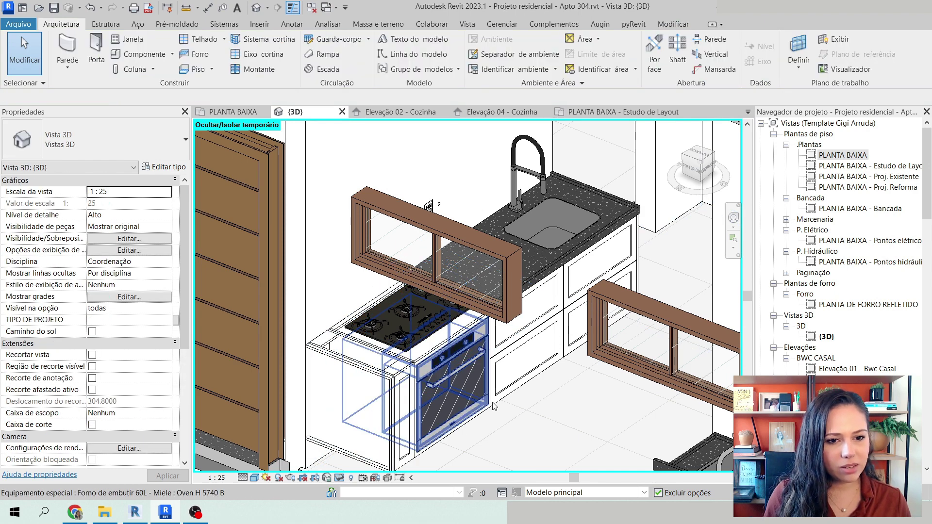
{"action": "scroll", "coordinate": [428, 332], "scroll_direction": "up", "scroll_amount": 2}
{"action": "left_click", "coordinate": [545, 247]}
{"action": "key", "text": "Delete"}
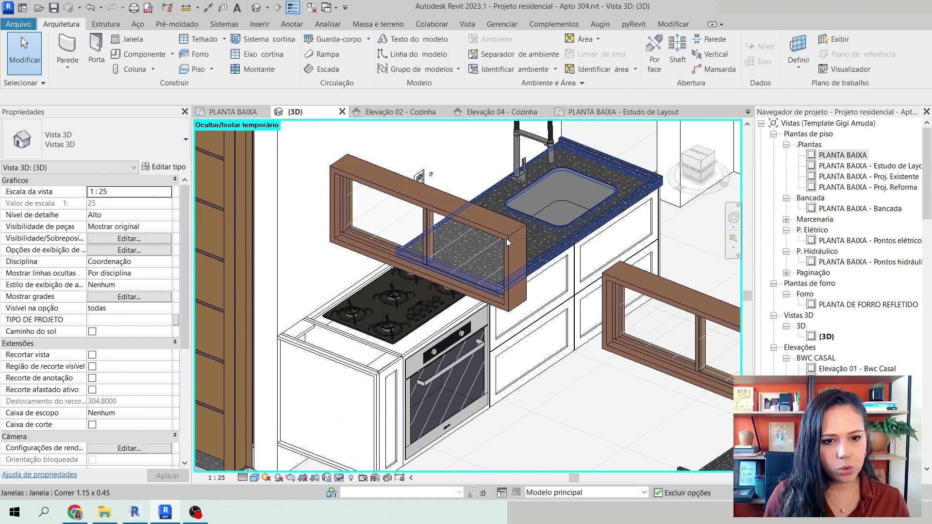
{"action": "left_click", "coordinate": [508, 237]}
{"action": "key", "text": "Delete"}
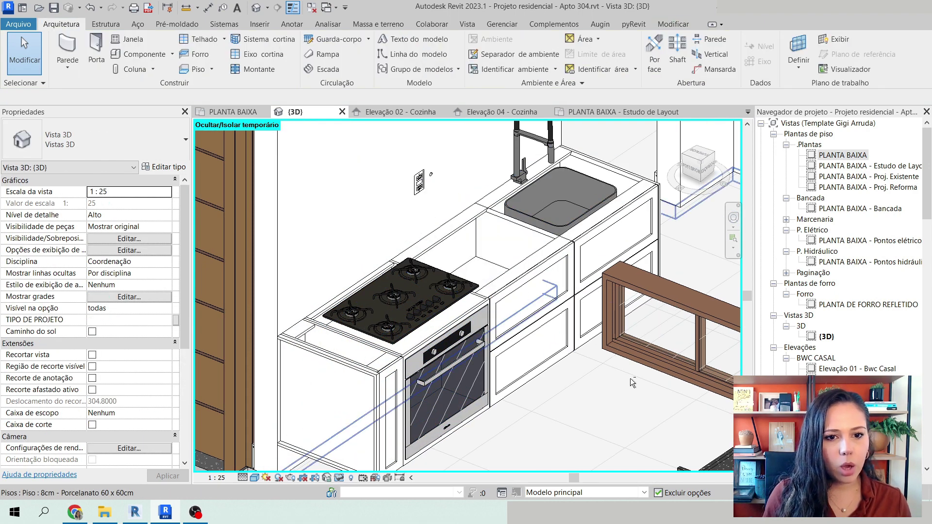
{"action": "middle_click_drag", "start_coordinate": [629, 377], "coordinate": [640, 412], "text": "shift"}
{"action": "middle_click_drag", "start_coordinate": [666, 349], "coordinate": [638, 441]}
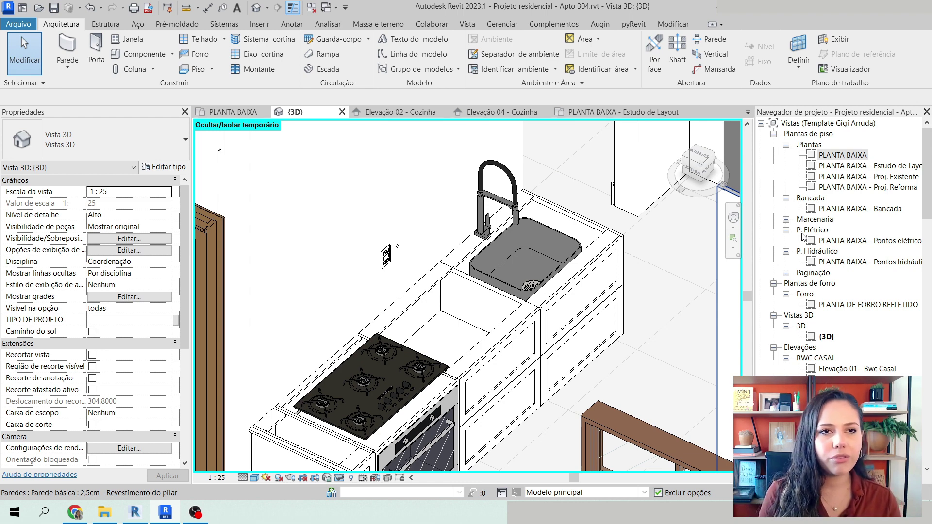
- Reset the temporary hiding in 3D and temporarily hide only the outer kitchen wall that holds the two windows
{"action": "scroll", "coordinate": [443, 362], "scroll_direction": "down", "scroll_amount": 5}
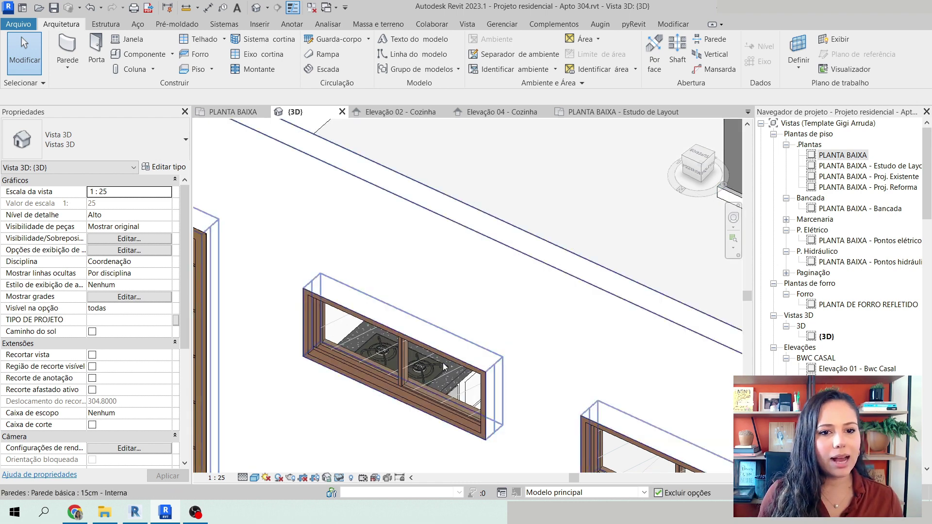
{"action": "key", "text": "h"}
{"action": "key", "text": "r"}
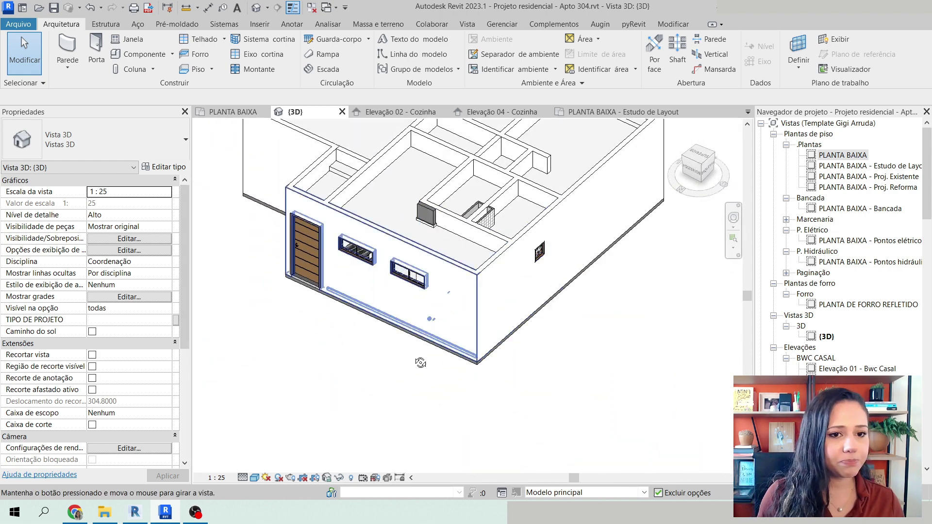
{"action": "middle_click_drag", "start_coordinate": [469, 243], "coordinate": [521, 303], "text": "shift"}
{"action": "left_click", "coordinate": [360, 263]}
{"action": "key", "text": "h"}
{"action": "key", "text": "h"}
{"action": "scroll", "coordinate": [321, 320], "scroll_direction": "up", "scroll_amount": 5}
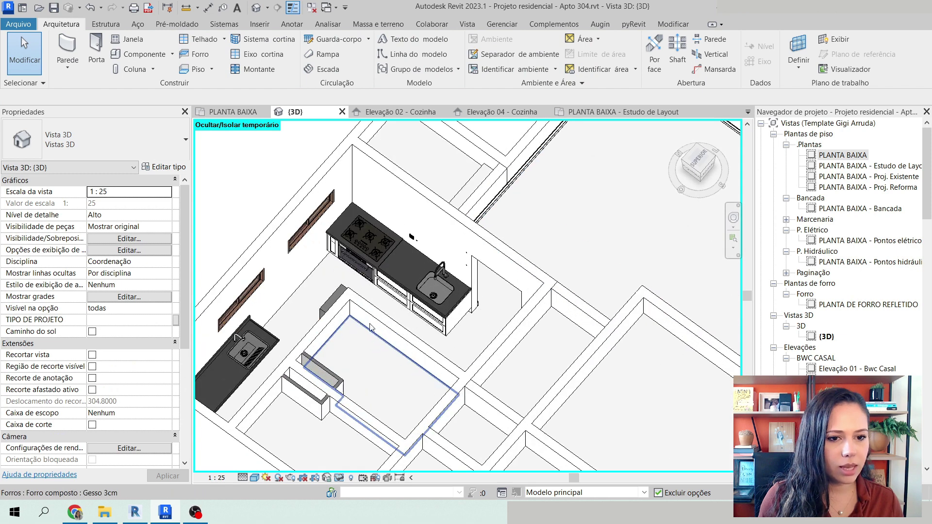